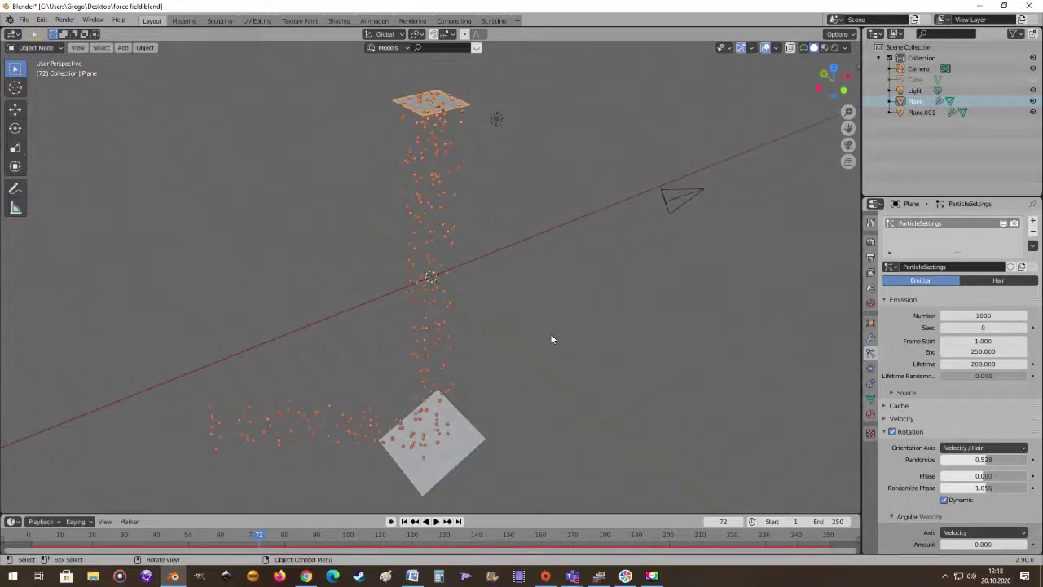
Step: Play the particle animation, stop it partway through, and return the timeline to frame 1
{"action": "left_click", "coordinate": [436, 521]}
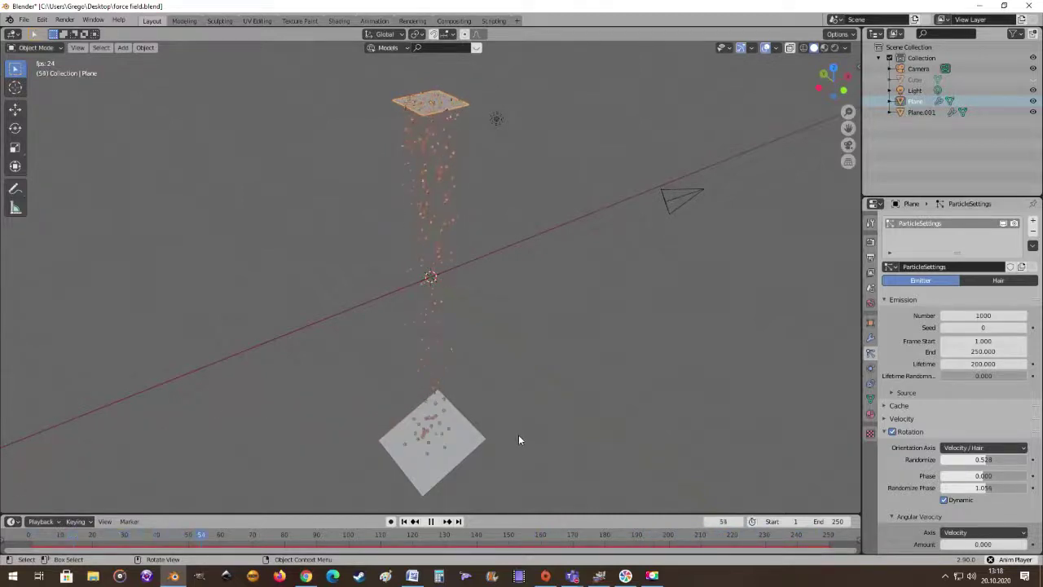
{"action": "left_click", "coordinate": [431, 521]}
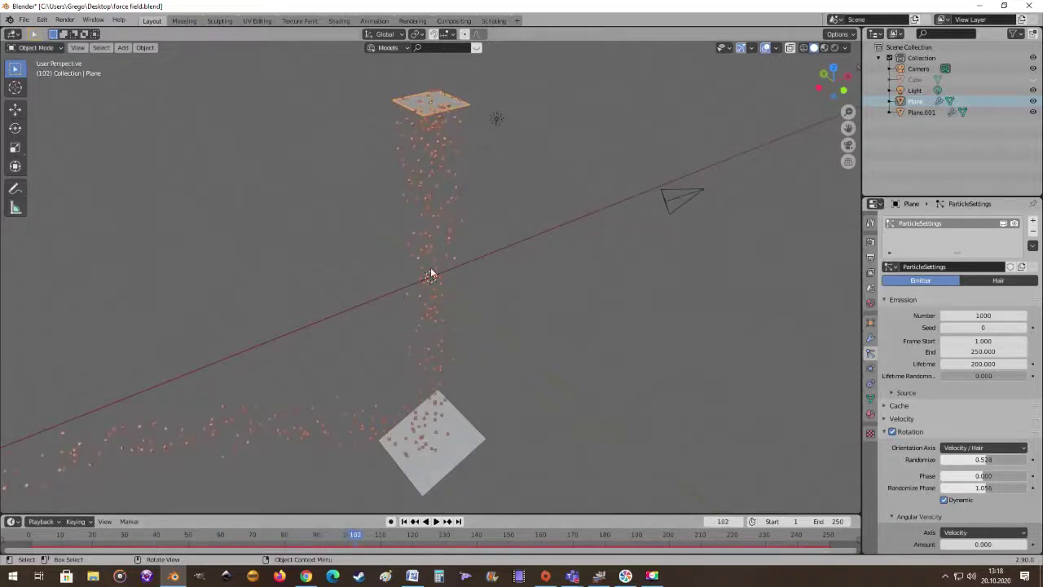
{"action": "left_click", "coordinate": [718, 526]}
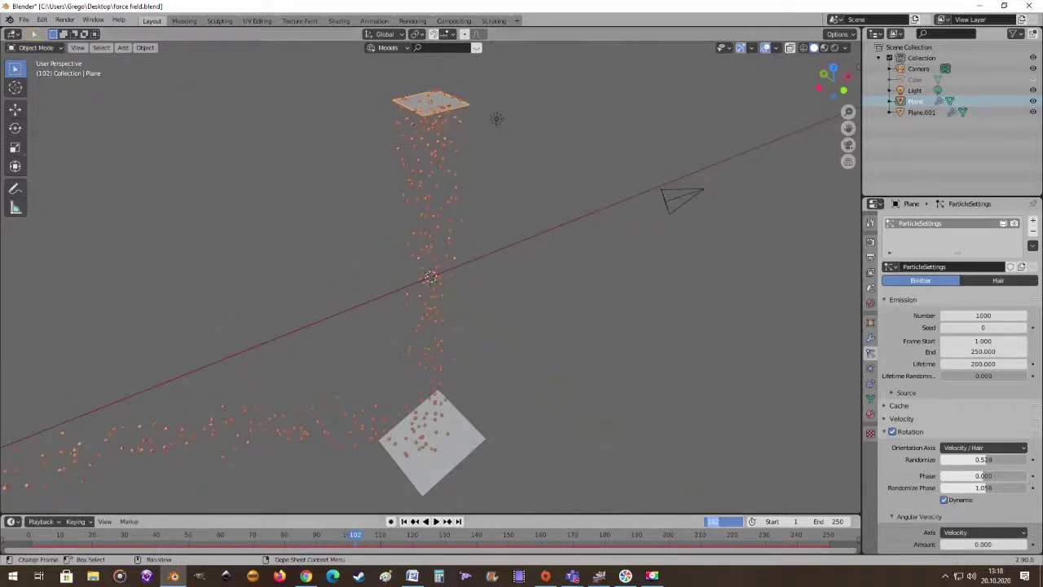
{"action": "key", "text": "Return"}
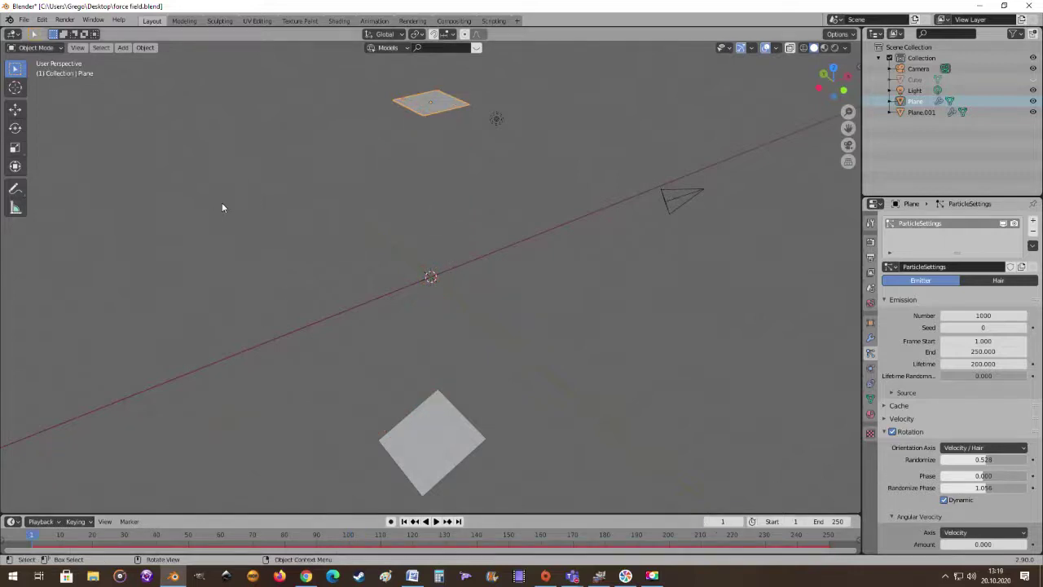
Step: Add a Plain Axes empty at the scene origin, between the emitter plane and the tilted plane
{"action": "left_click", "coordinate": [124, 48]}
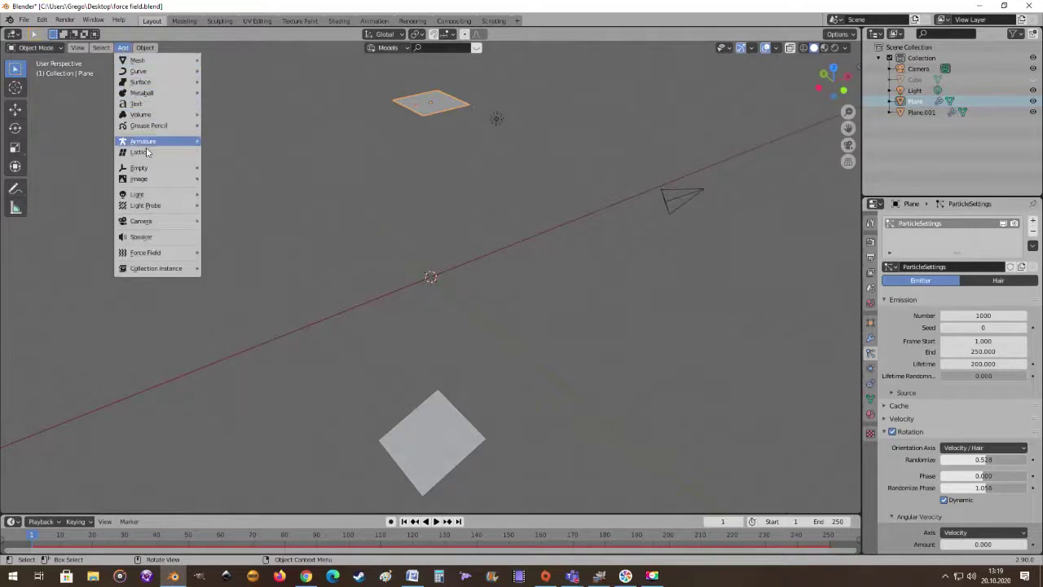
{"action": "mouse_move", "coordinate": [149, 170]}
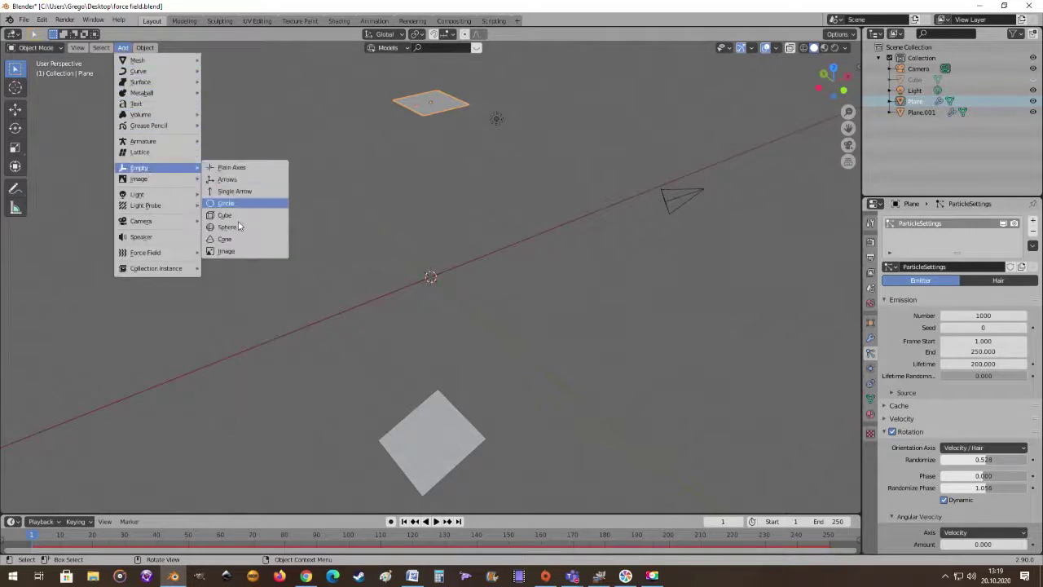
{"action": "left_click", "coordinate": [232, 168]}
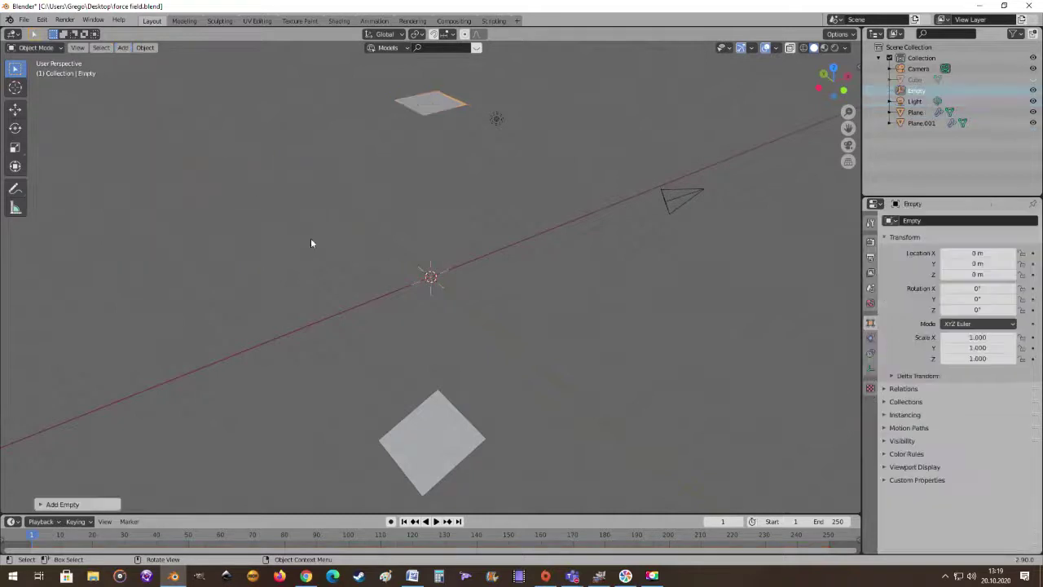
{"action": "scroll", "coordinate": [485, 303], "scroll_direction": "up", "scroll_amount": 3}
{"action": "scroll", "coordinate": [489, 299], "scroll_direction": "down", "scroll_amount": 3}
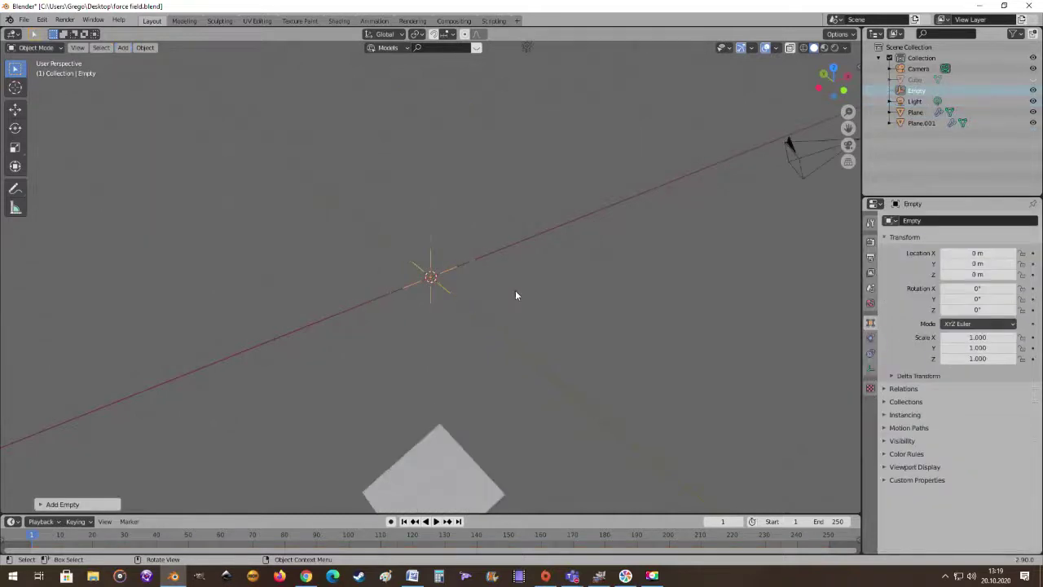
Step: Enable Force Field physics on the empty, keeping the field type as Force
{"action": "left_click", "coordinate": [870, 353]}
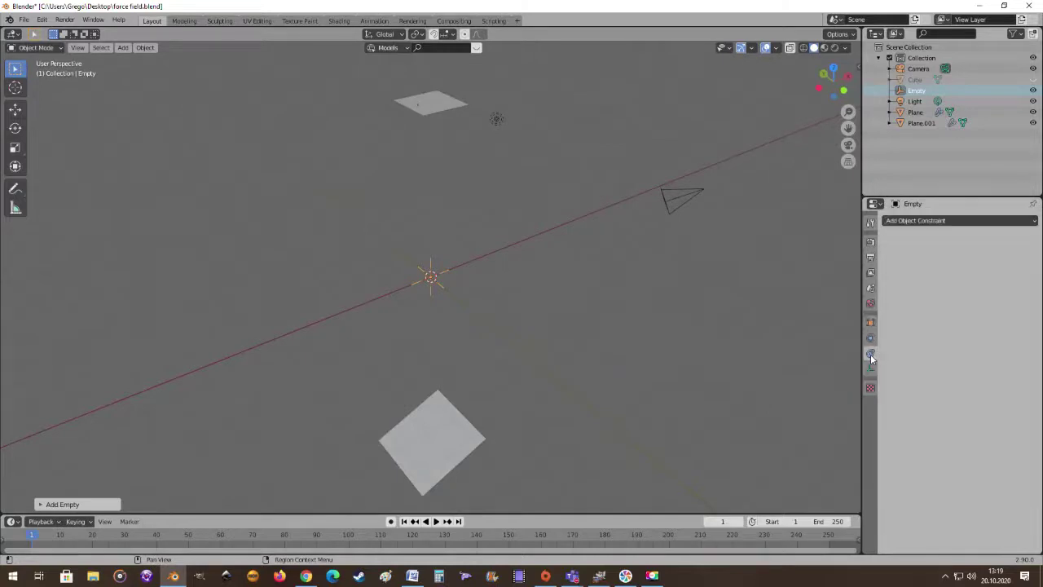
{"action": "left_click", "coordinate": [870, 339]}
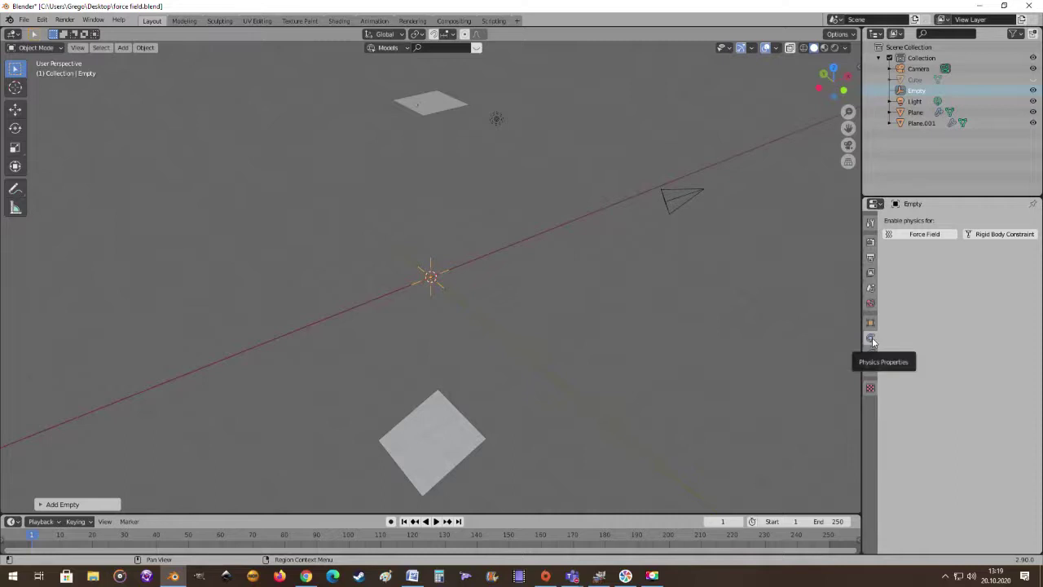
{"action": "left_click", "coordinate": [920, 234]}
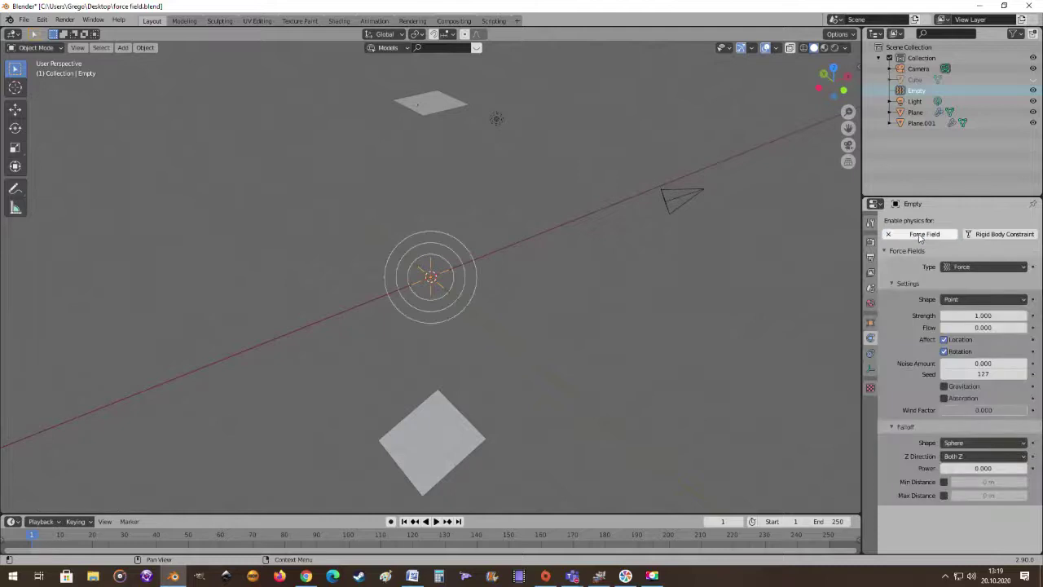
{"action": "left_click", "coordinate": [1023, 267]}
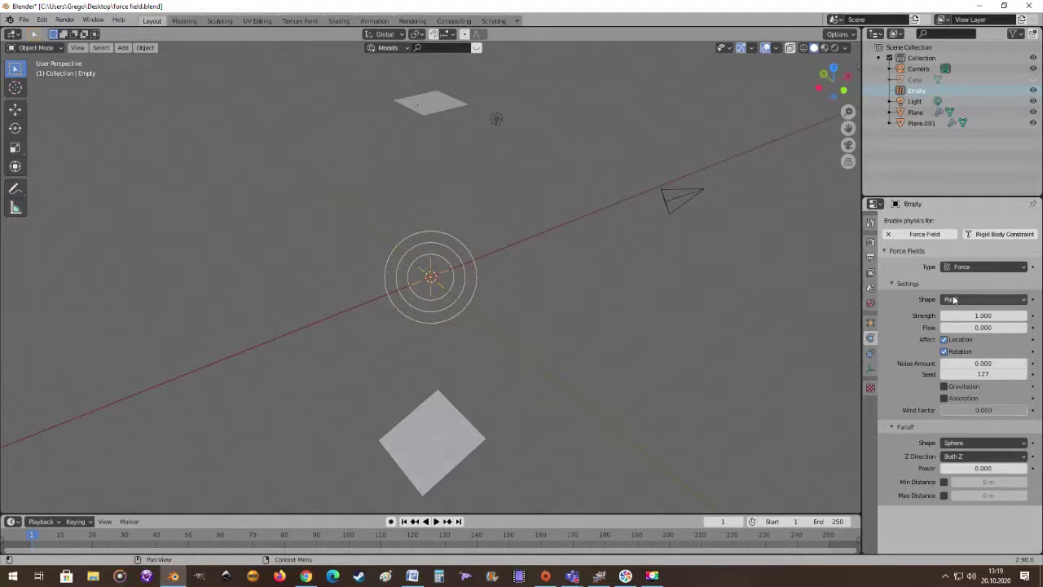
Step: Play the particle simulation and turn on Absorption for the empty's force field
{"action": "middle_click_drag", "start_coordinate": [561, 230], "coordinate": [591, 258]}
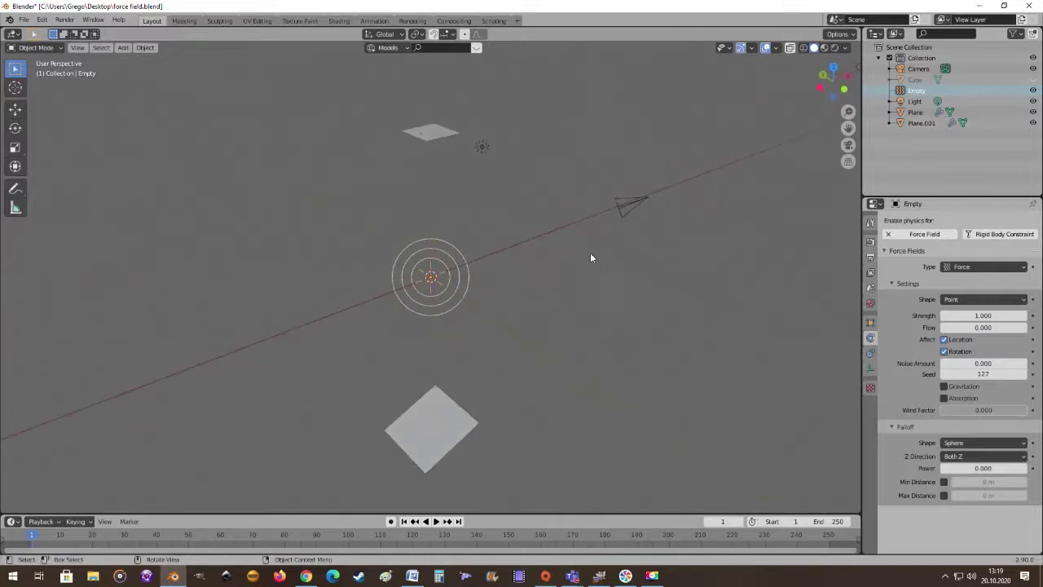
{"action": "left_click", "coordinate": [435, 522]}
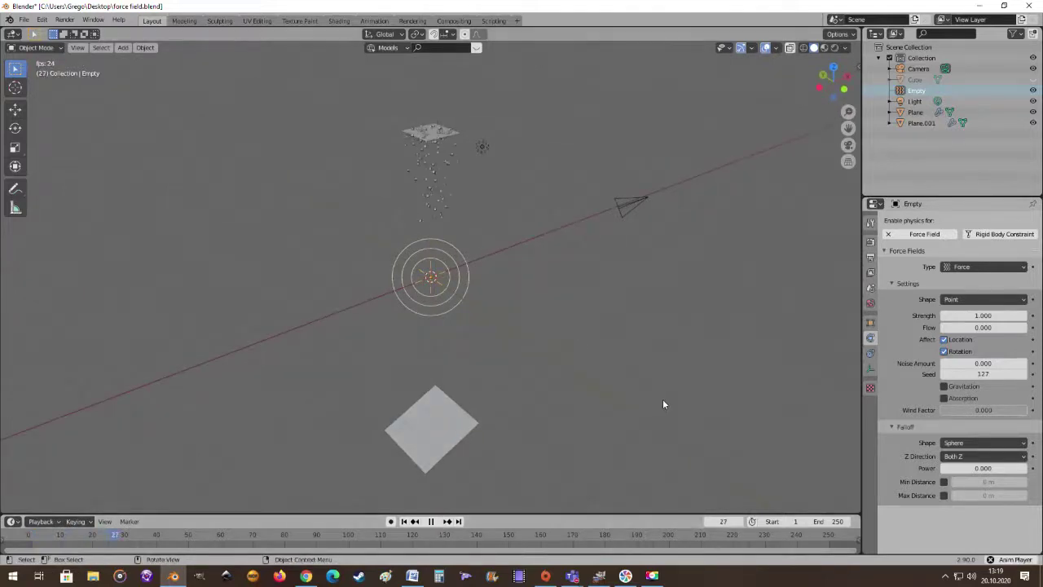
{"action": "middle_click_drag", "start_coordinate": [666, 386], "coordinate": [622, 356]}
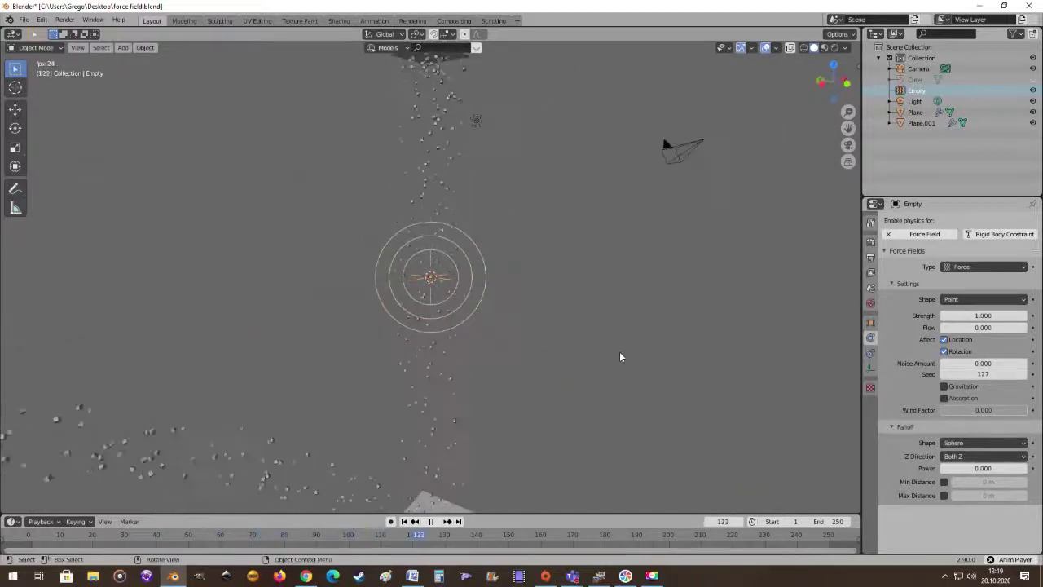
{"action": "middle_click_drag", "start_coordinate": [728, 361], "coordinate": [761, 372]}
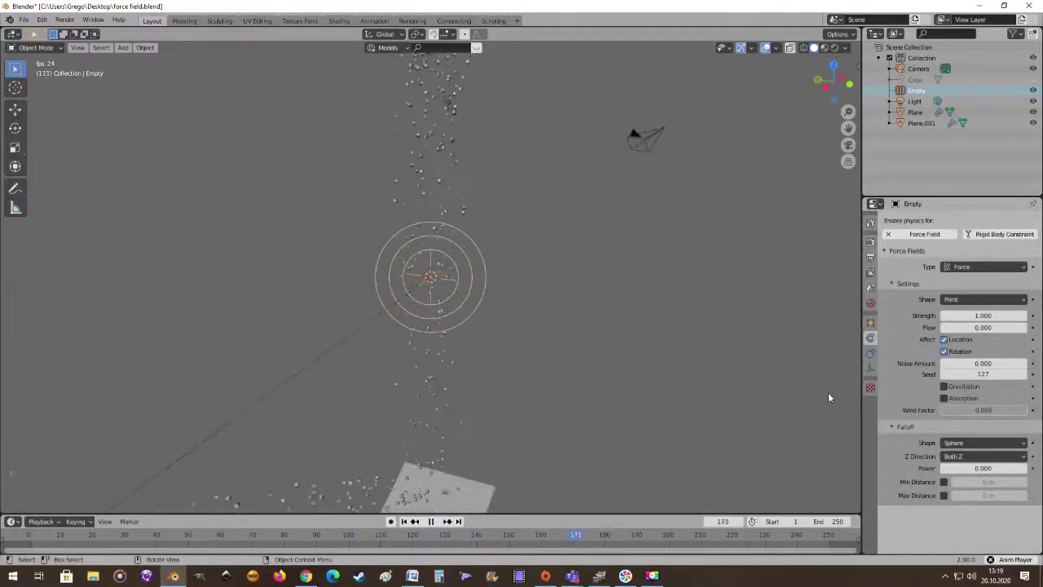
{"action": "left_click", "coordinate": [944, 398]}
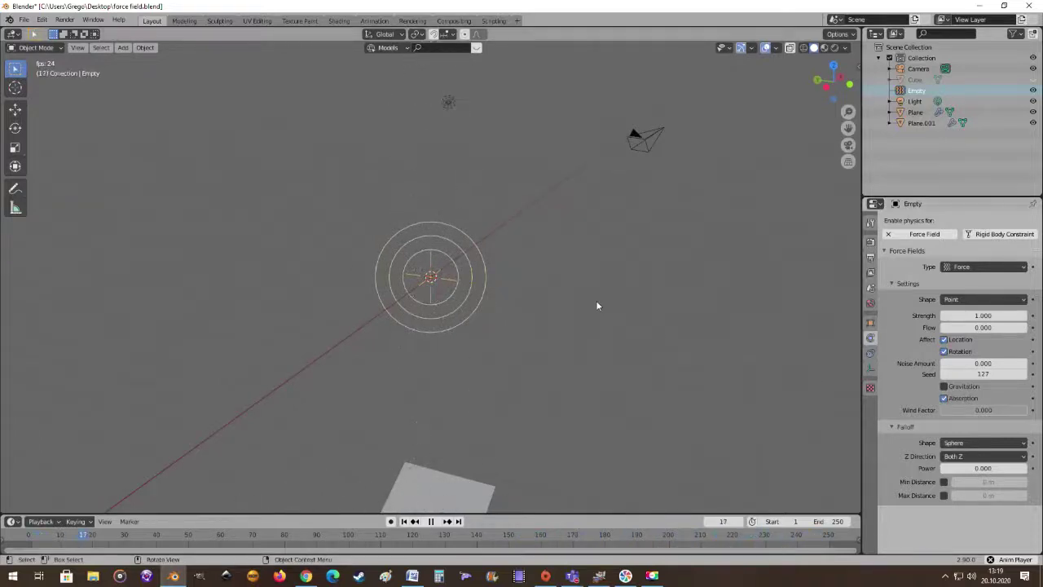
Step: Set the force field's Strength to -1 while the simulation is playing
{"action": "middle_click_drag", "start_coordinate": [597, 305], "coordinate": [543, 307]}
{"action": "scroll", "coordinate": [556, 312], "scroll_direction": "down", "scroll_amount": 4}
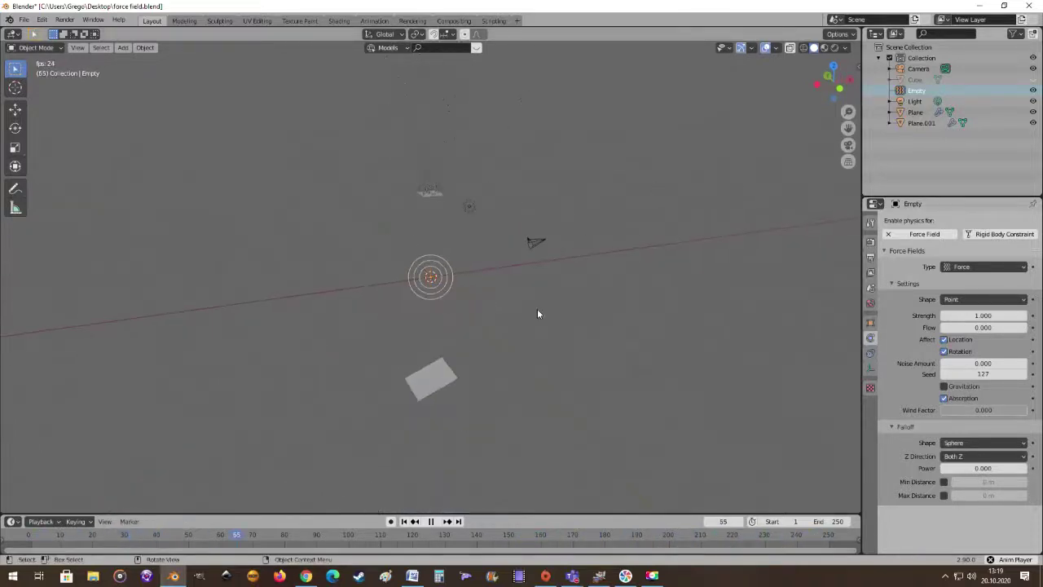
{"action": "middle_click_drag", "start_coordinate": [536, 259], "coordinate": [544, 269]}
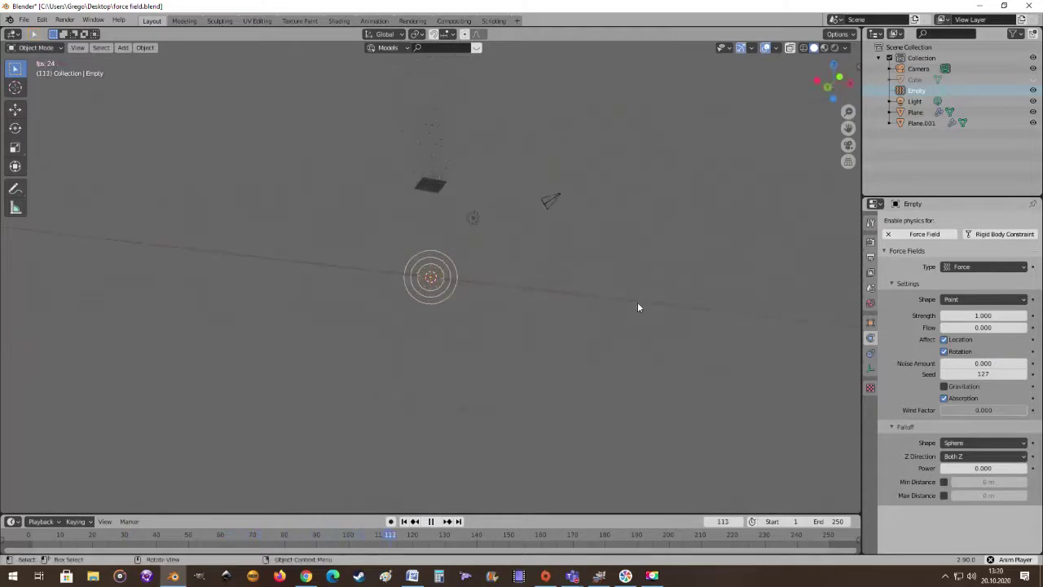
{"action": "middle_click_drag", "start_coordinate": [638, 307], "coordinate": [500, 329]}
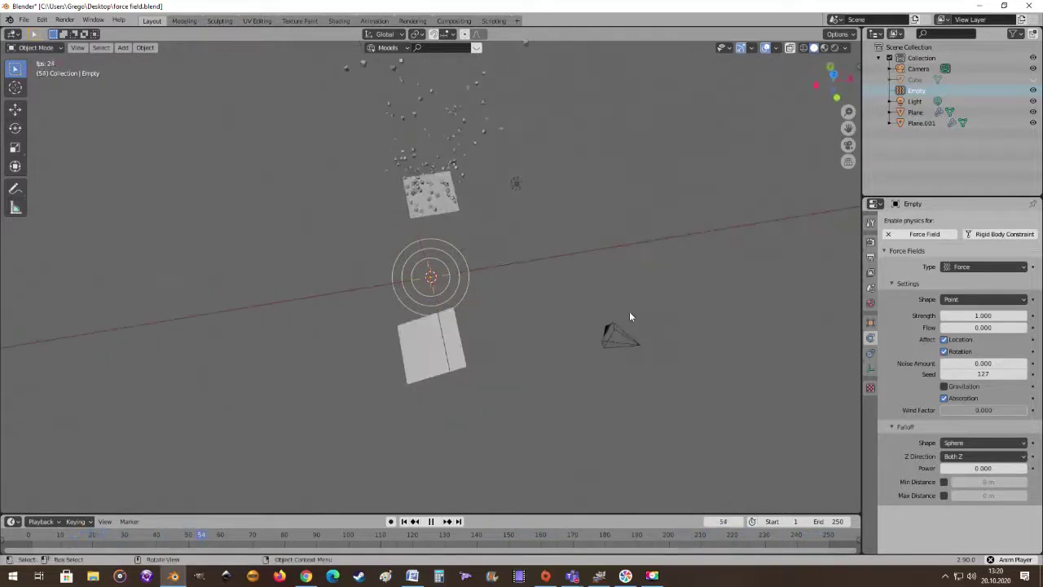
{"action": "middle_click_drag", "start_coordinate": [630, 316], "coordinate": [652, 286]}
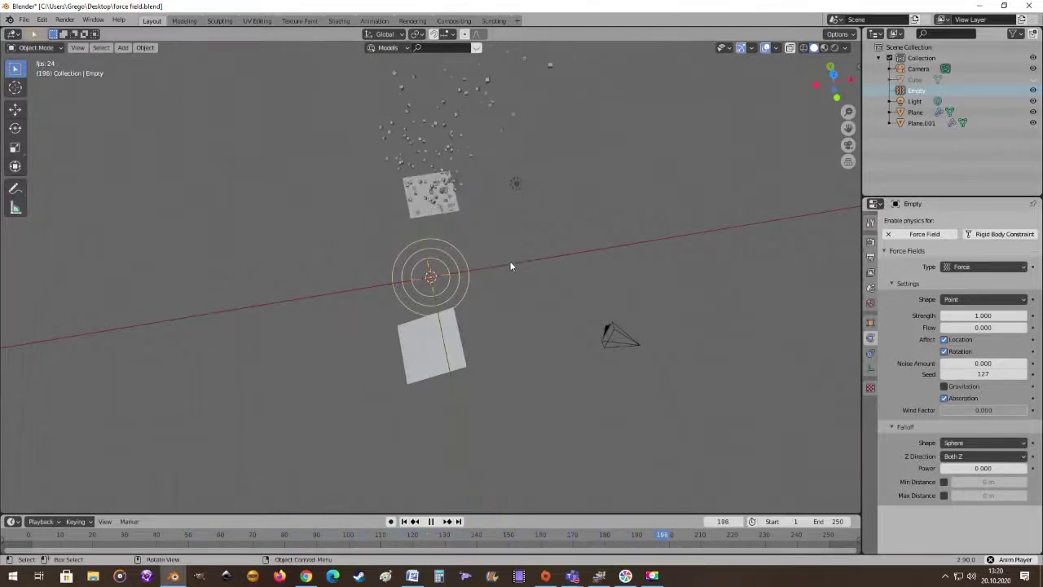
{"action": "mouse_move", "coordinate": [511, 266]}
{"action": "middle_mouse_down"}
{"action": "mouse_move", "coordinate": [484, 188]}
{"action": "mouse_move", "coordinate": [503, 253]}
{"action": "middle_mouse_up"}
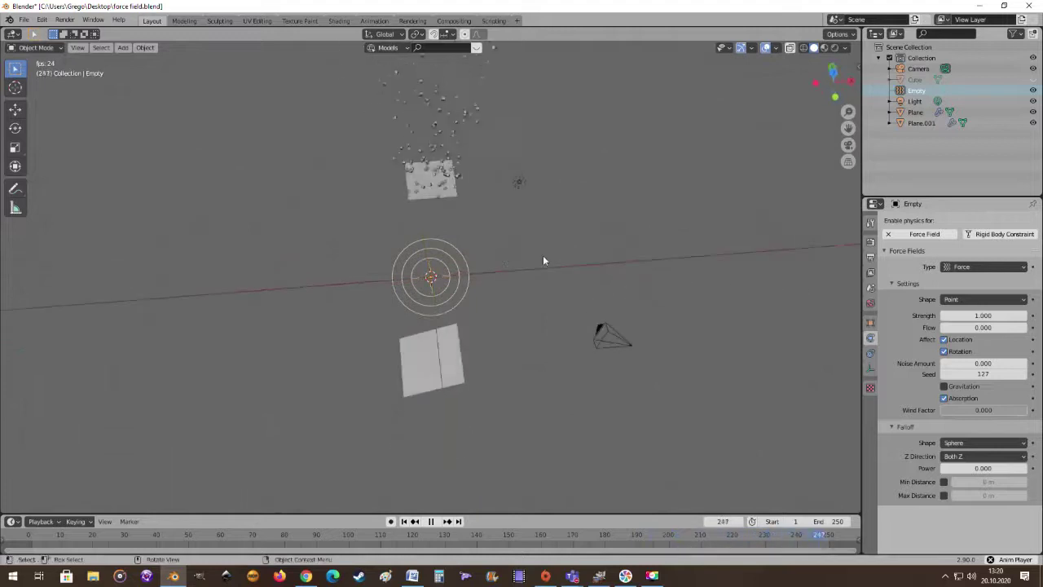
{"action": "left_click_drag", "start_coordinate": [977, 316], "coordinate": [953, 315]}
Step: Change the force field's Strength to -21.8 with the particle simulation still running
{"action": "middle_click_drag", "start_coordinate": [703, 338], "coordinate": [560, 233]}
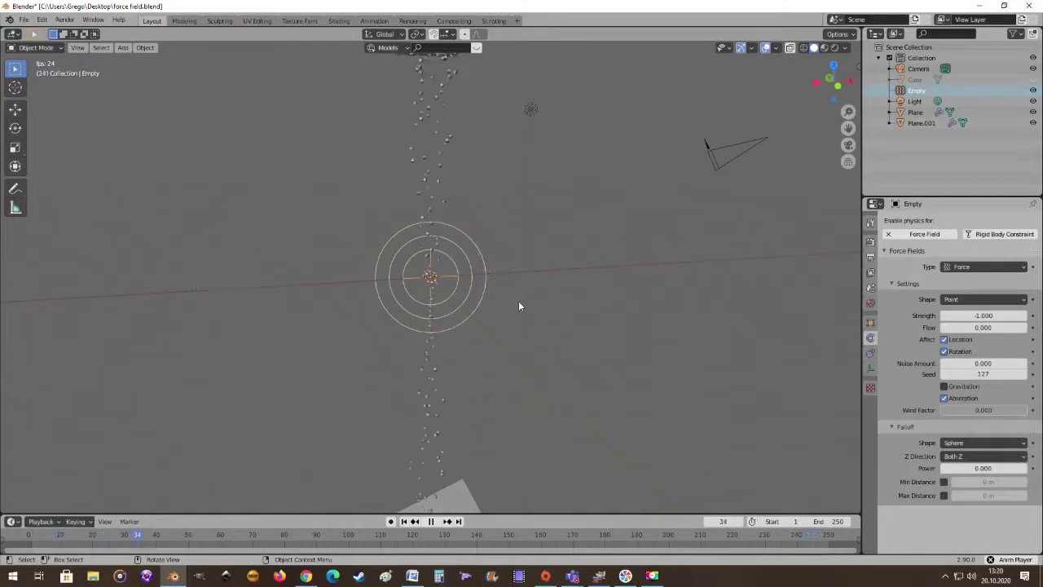
{"action": "scroll", "coordinate": [519, 306], "scroll_direction": "down", "scroll_amount": 3}
{"action": "scroll", "coordinate": [519, 308], "scroll_direction": "up", "scroll_amount": 1}
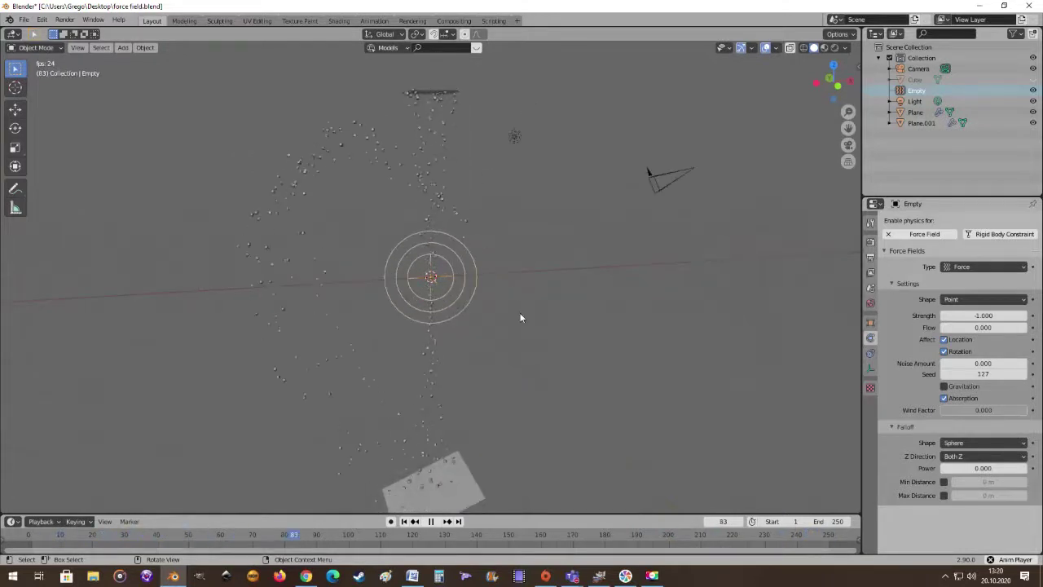
{"action": "middle_click_drag", "start_coordinate": [515, 323], "coordinate": [518, 328]}
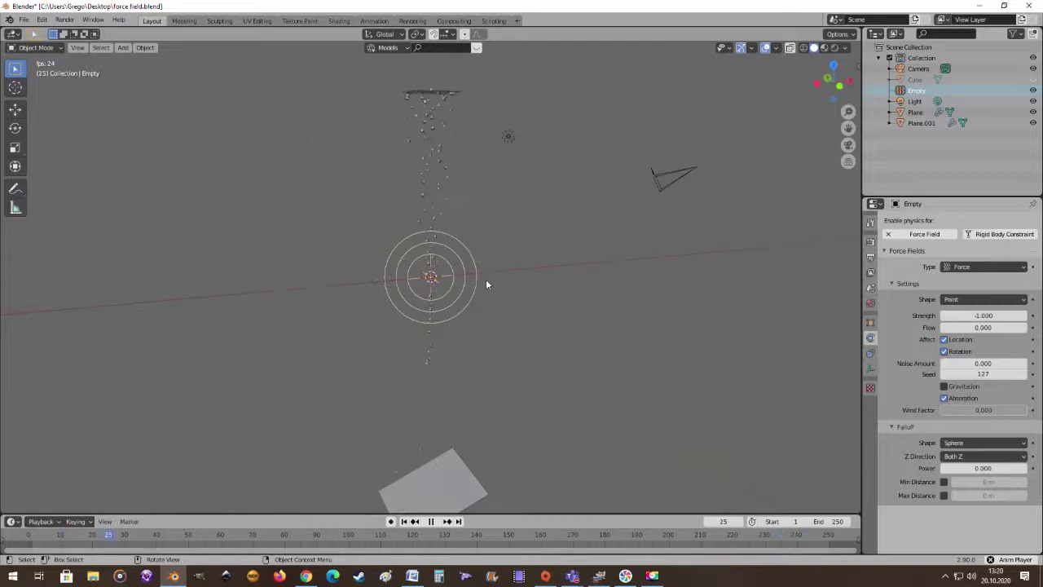
{"action": "scroll", "coordinate": [453, 291], "scroll_direction": "up", "scroll_amount": 1}
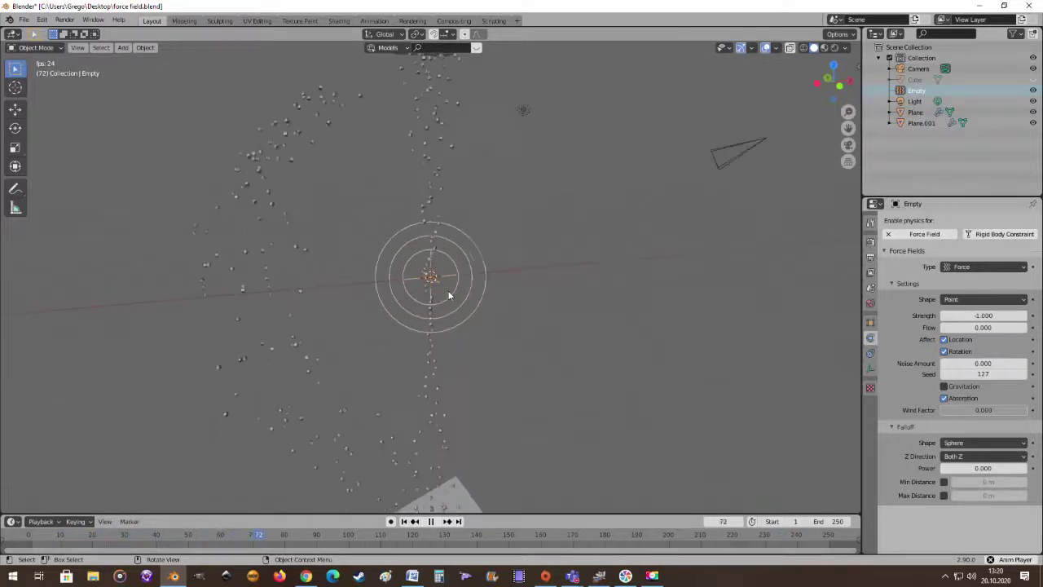
{"action": "left_click_drag", "start_coordinate": [982, 316], "coordinate": [917, 316]}
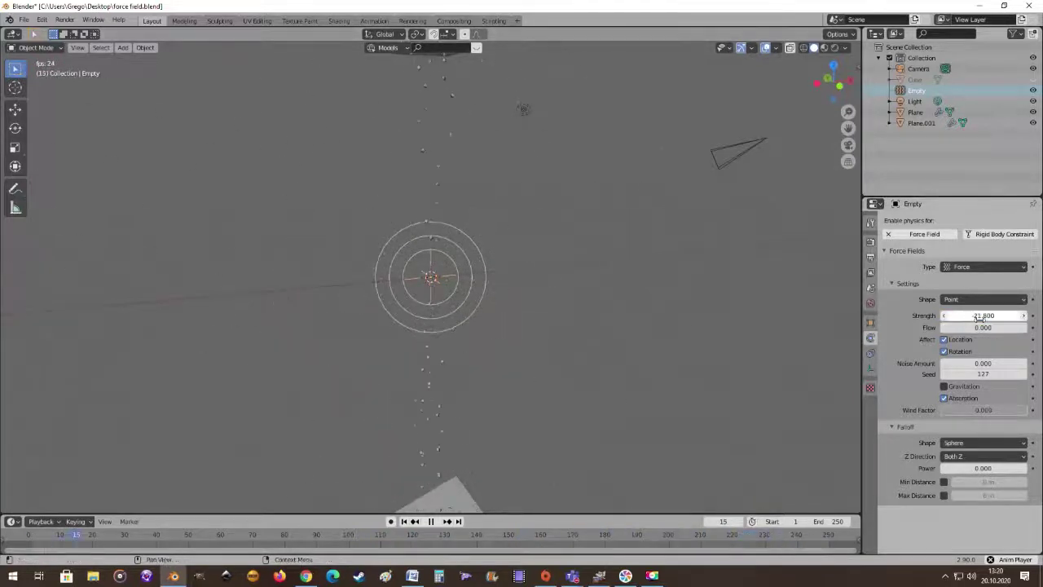
Step: Set the Strength of the empty's force field to 2
{"action": "middle_click_drag", "start_coordinate": [663, 333], "coordinate": [623, 339]}
{"action": "scroll", "coordinate": [598, 343], "scroll_direction": "up", "scroll_amount": 3}
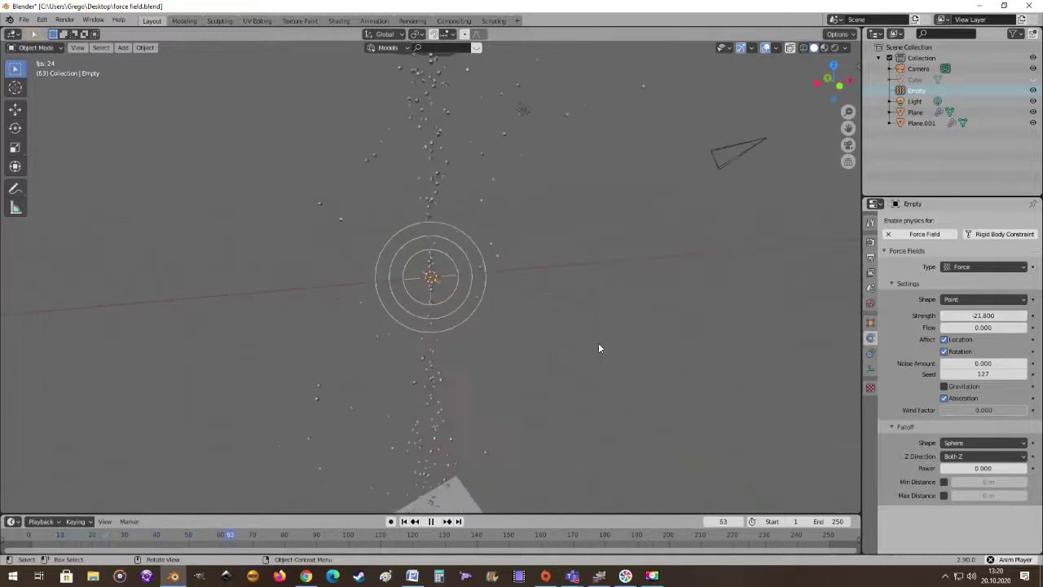
{"action": "scroll", "coordinate": [598, 342], "scroll_direction": "down", "scroll_amount": 4}
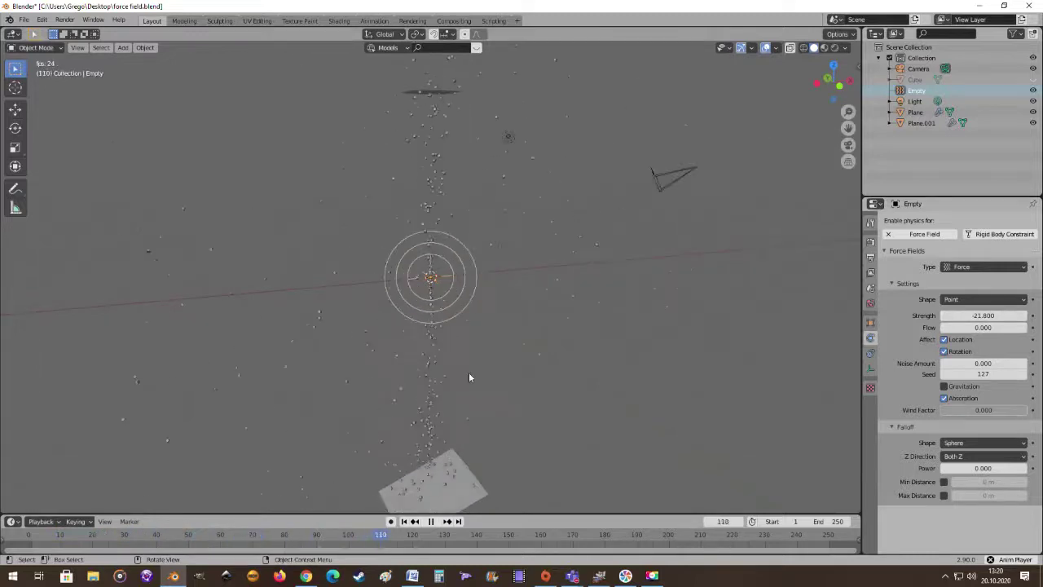
{"action": "scroll", "coordinate": [469, 371], "scroll_direction": "up", "scroll_amount": 4}
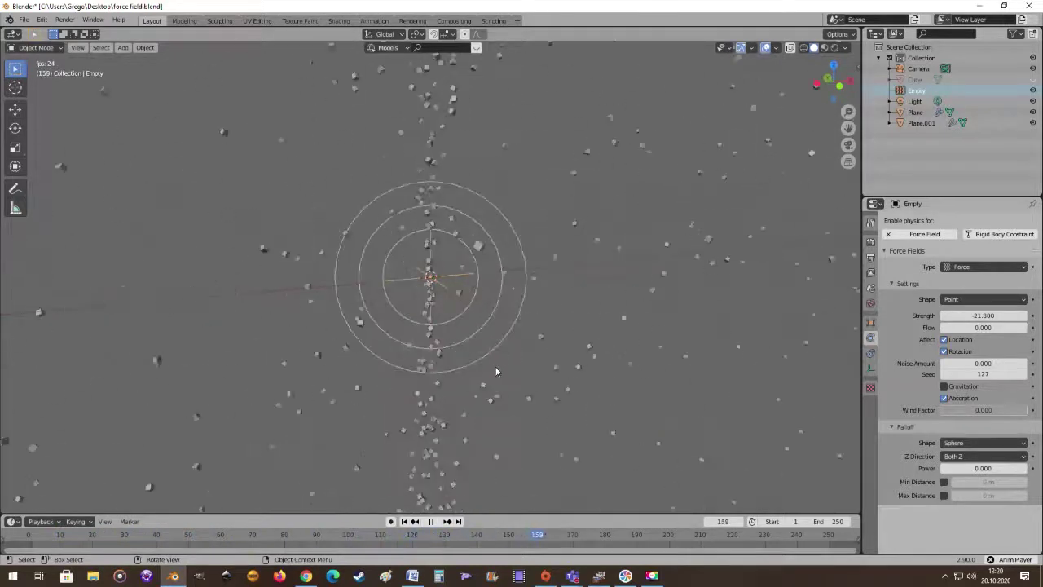
{"action": "scroll", "coordinate": [495, 371], "scroll_direction": "down", "scroll_amount": 5}
{"action": "scroll", "coordinate": [513, 370], "scroll_direction": "up", "scroll_amount": 6}
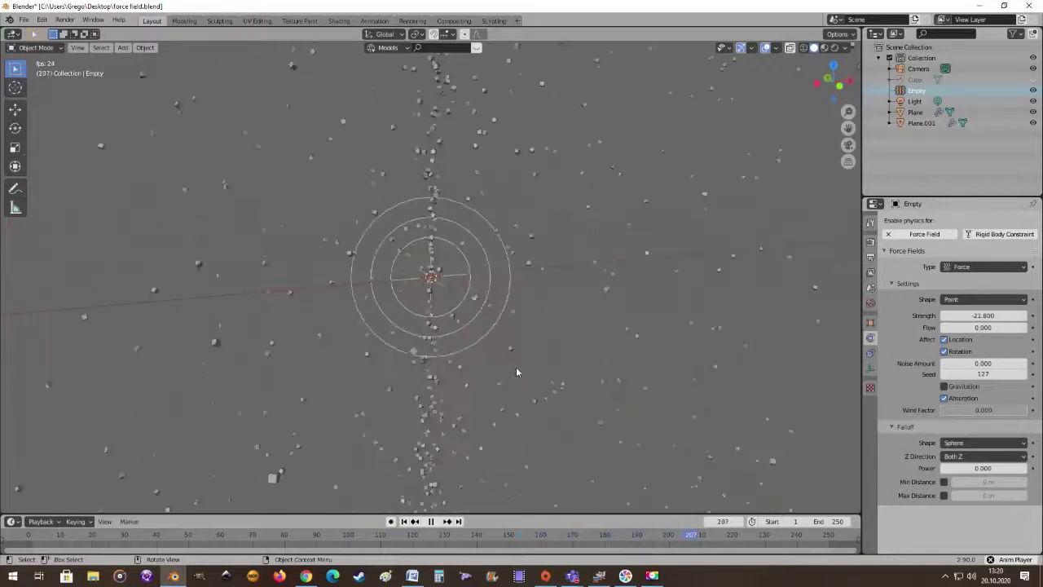
{"action": "left_click", "coordinate": [983, 314]}
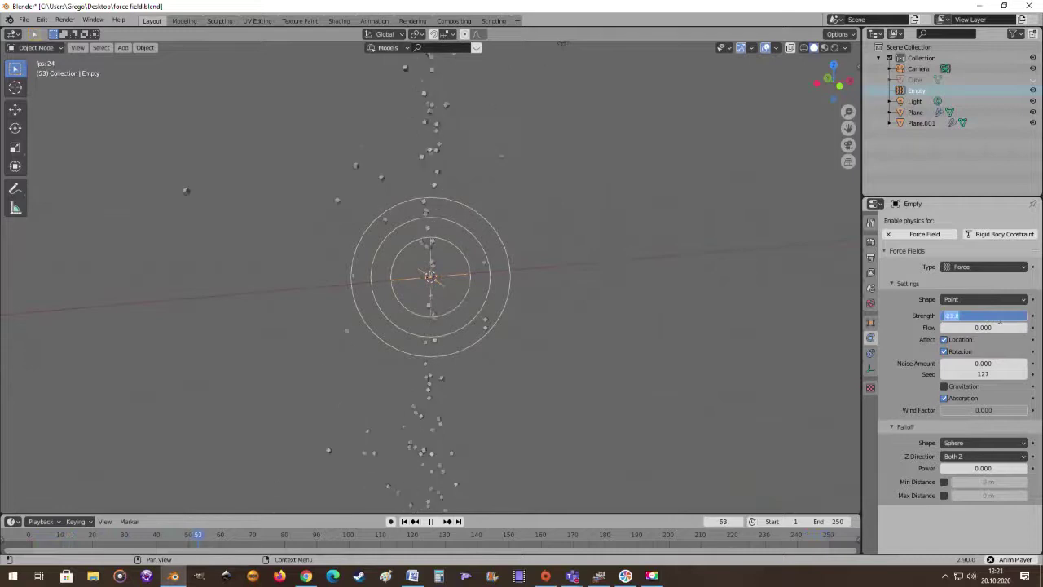
{"action": "type", "text": "2"}
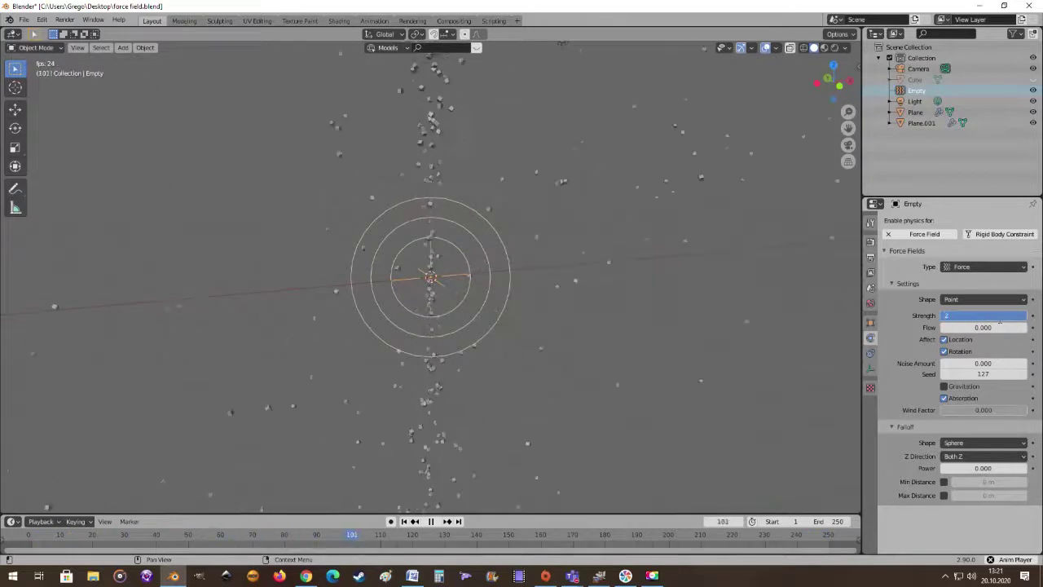
{"action": "key", "text": "Return"}
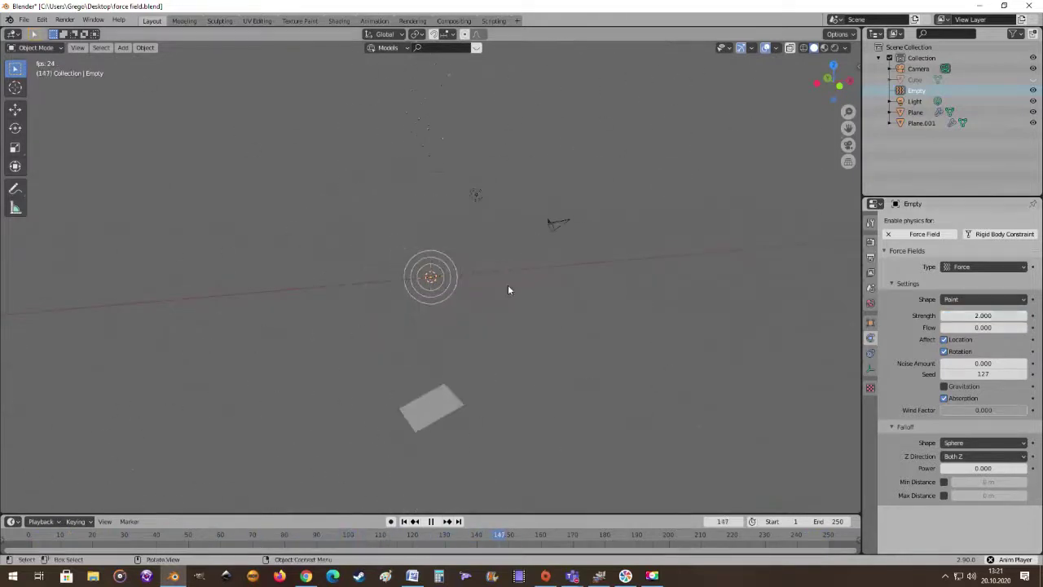
Step: Set the Strength of the empty's force field to 0.3 while the particle simulation plays
{"action": "left_click", "coordinate": [983, 316]}
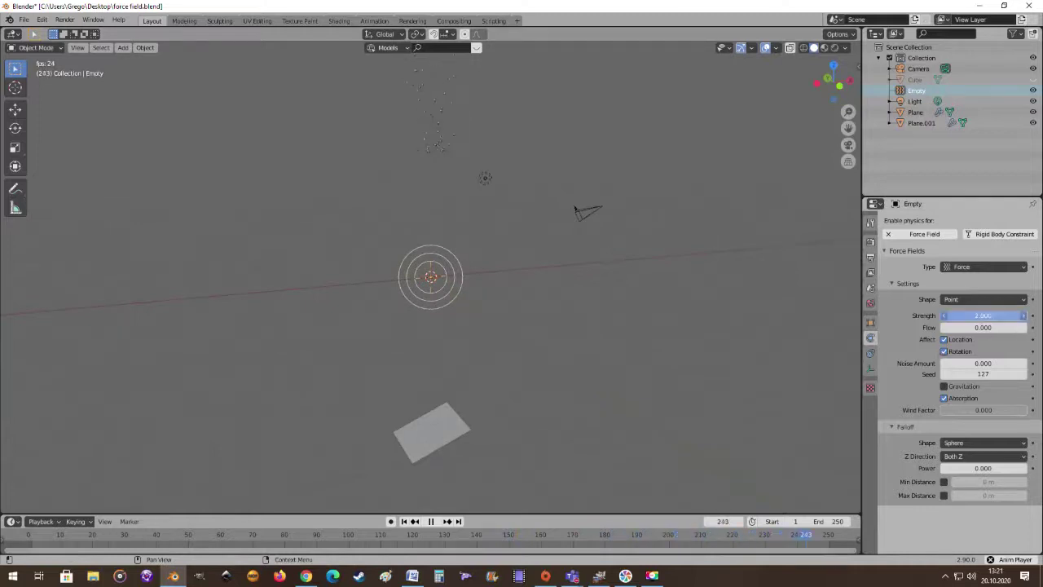
{"action": "key", "text": "Return"}
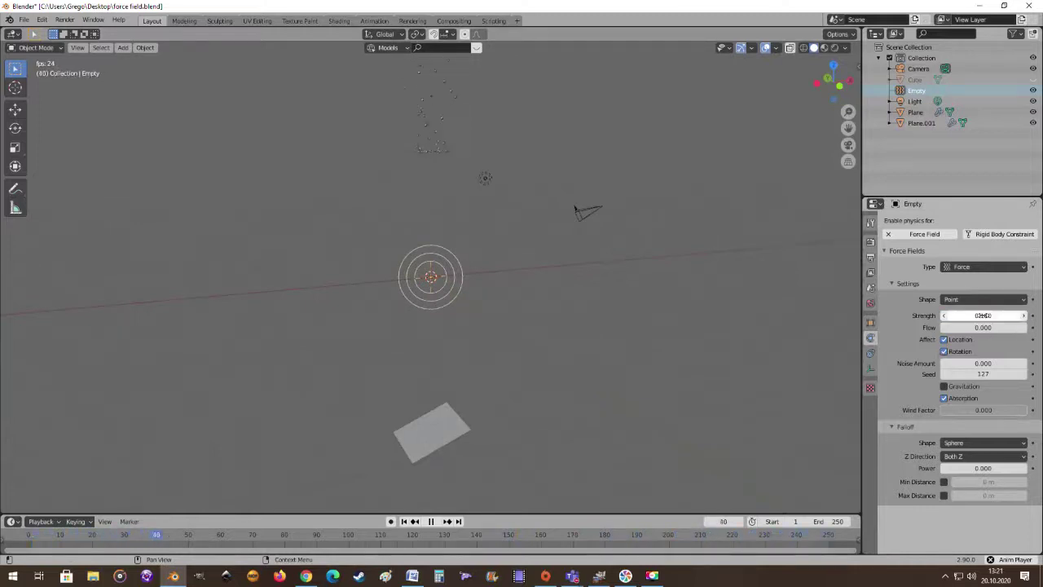
{"action": "scroll", "coordinate": [775, 279], "scroll_direction": "up", "scroll_amount": 2}
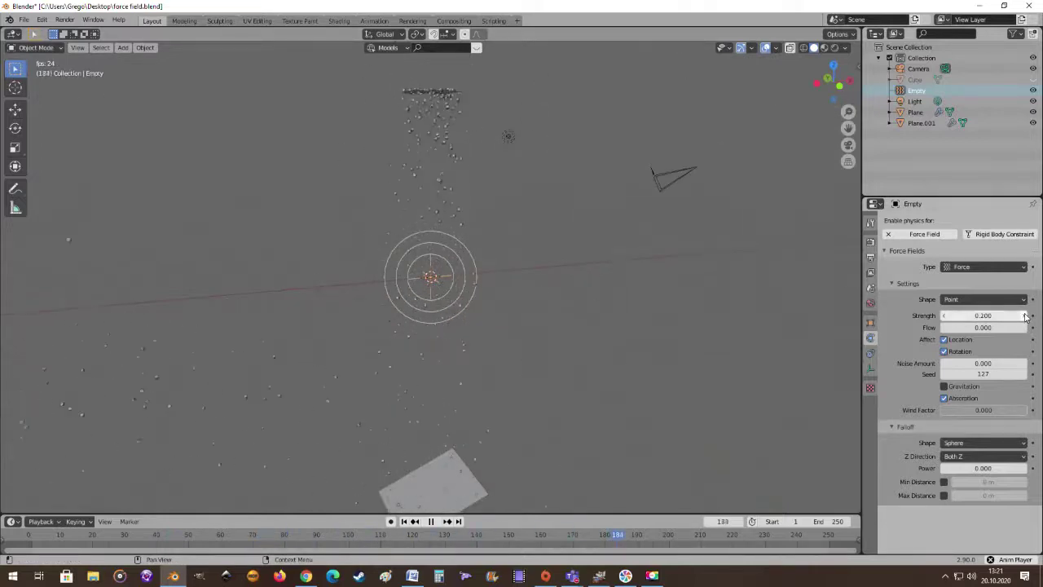
{"action": "left_click", "coordinate": [1025, 316]}
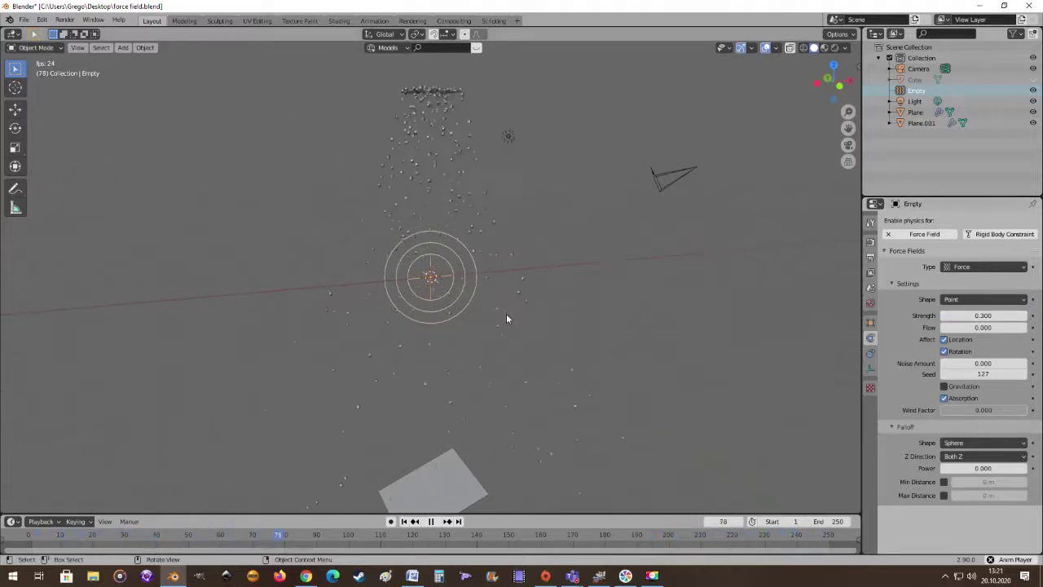
{"action": "mouse_move", "coordinate": [515, 265]}
{"action": "middle_mouse_down"}
{"action": "mouse_move", "coordinate": [538, 356]}
{"action": "mouse_move", "coordinate": [489, 274]}
{"action": "mouse_move", "coordinate": [540, 260]}
{"action": "mouse_move", "coordinate": [523, 251]}
{"action": "mouse_move", "coordinate": [514, 163]}
{"action": "mouse_move", "coordinate": [524, 274]}
{"action": "middle_mouse_up"}
{"action": "scroll", "coordinate": [531, 355], "scroll_direction": "up", "scroll_amount": 3}
{"action": "left_click_drag", "start_coordinate": [983, 316], "coordinate": [1018, 315]}
{"action": "key", "text": "Escape"}
{"action": "middle_click_drag", "start_coordinate": [503, 317], "coordinate": [568, 321]}
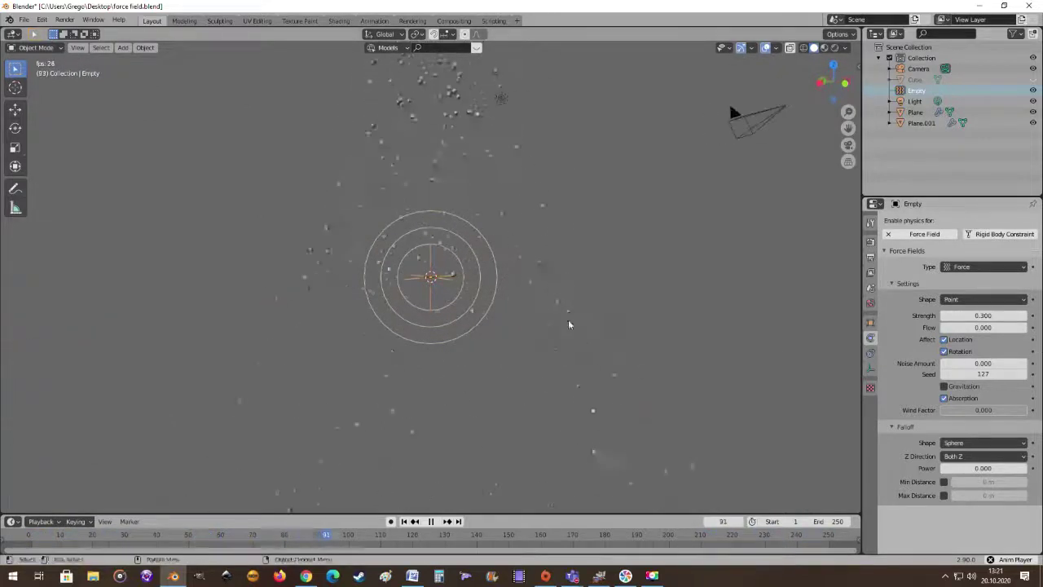
Step: Lower the force field's Strength to -0.2 and watch the falling particles around the empty
{"action": "left_click", "coordinate": [945, 316]}
{"action": "left_click", "coordinate": [945, 316]}
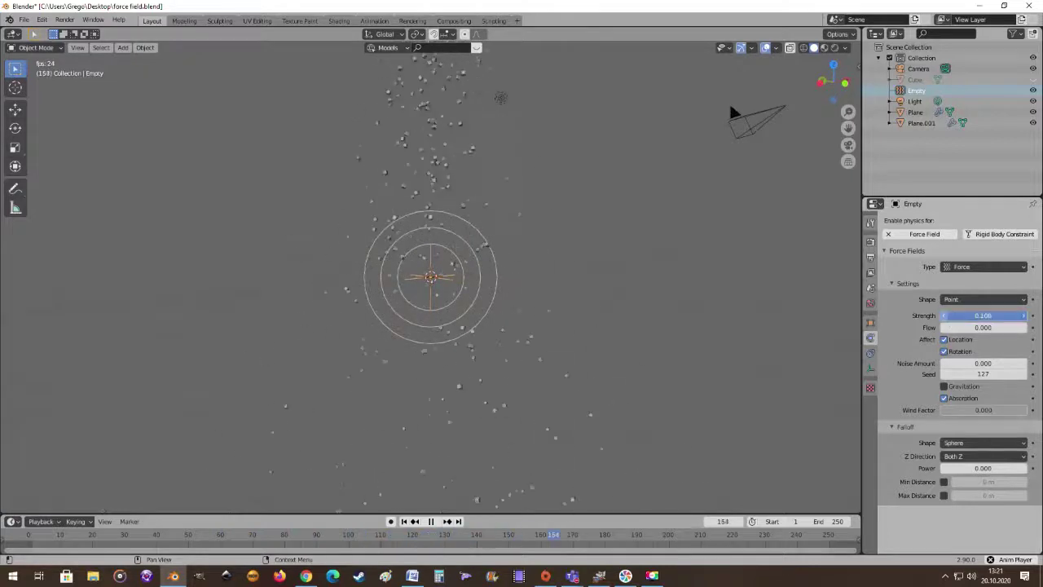
{"action": "left_click", "coordinate": [945, 316]}
{"action": "left_click", "coordinate": [945, 316]}
{"action": "left_click", "coordinate": [945, 316]}
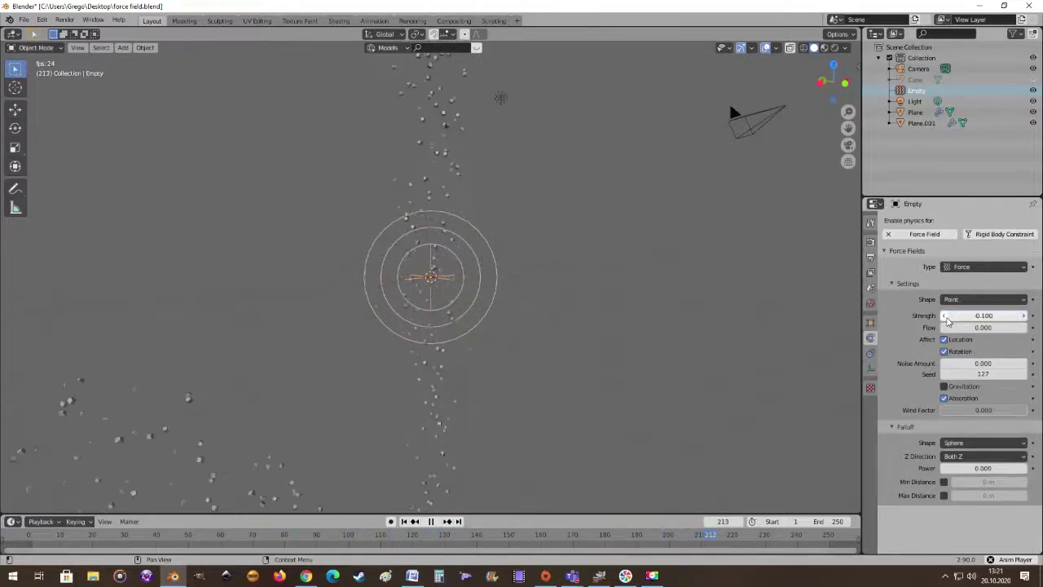
{"action": "middle_click_drag", "start_coordinate": [521, 319], "coordinate": [542, 332]}
{"action": "scroll", "coordinate": [534, 329], "scroll_direction": "down", "scroll_amount": 3}
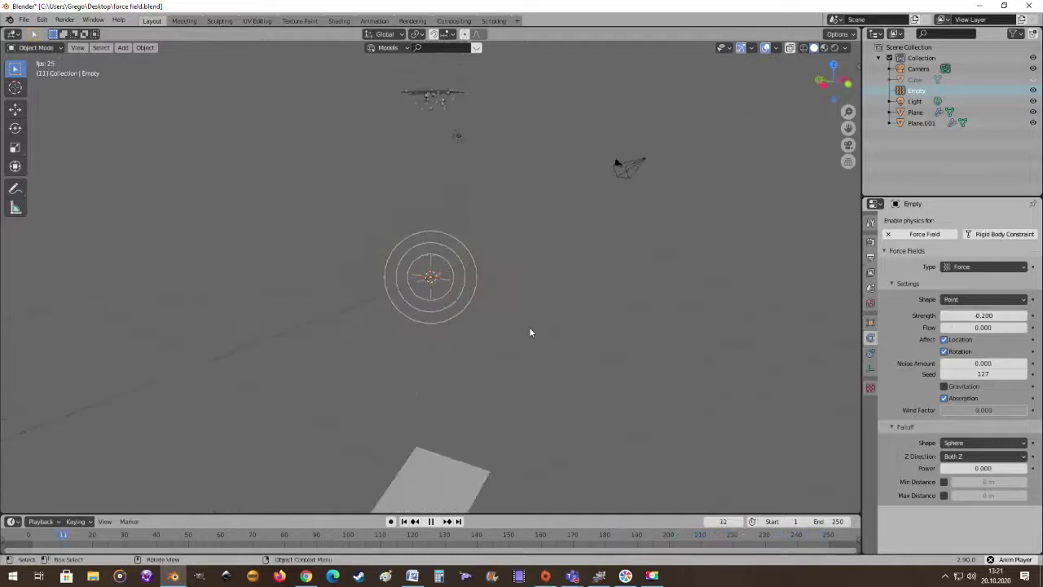
{"action": "scroll", "coordinate": [477, 403], "scroll_direction": "up", "scroll_amount": 1}
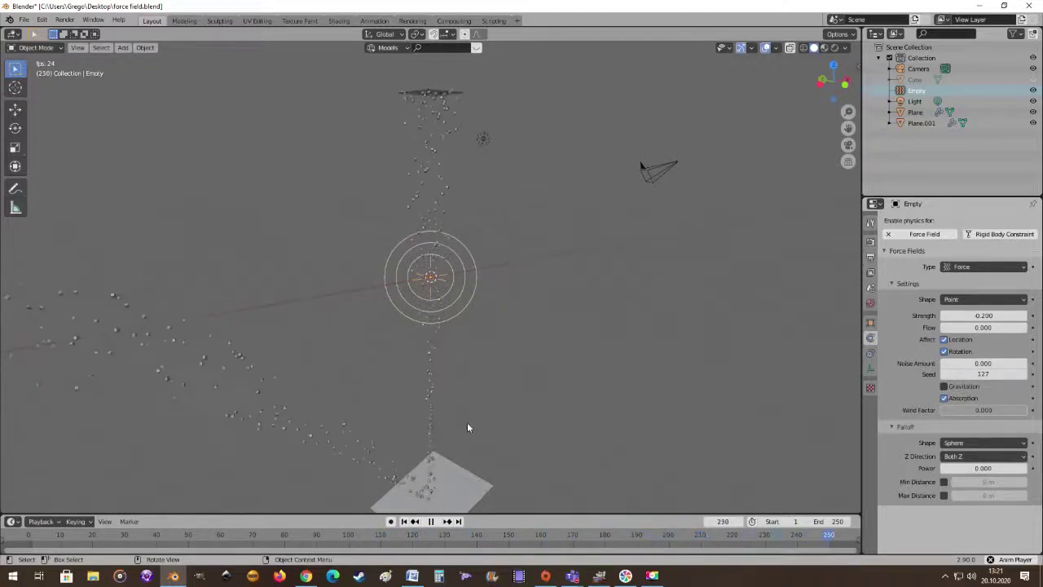
{"action": "mouse_move", "coordinate": [467, 426]}
{"action": "middle_mouse_down"}
{"action": "mouse_move", "coordinate": [448, 417]}
{"action": "mouse_move", "coordinate": [478, 427]}
{"action": "middle_mouse_up"}
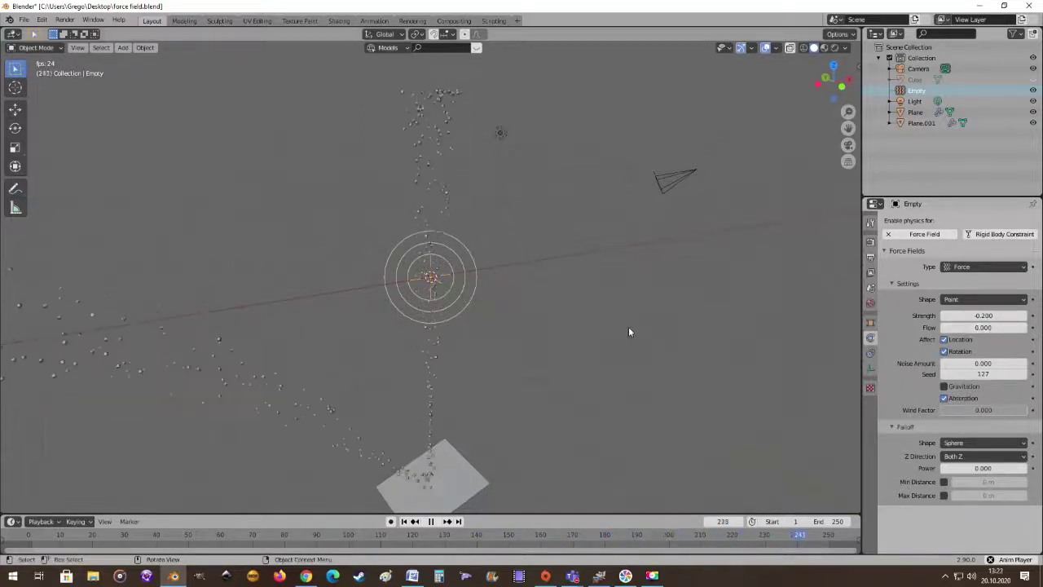
{"action": "scroll", "coordinate": [619, 326], "scroll_direction": "up", "scroll_amount": 3}
{"action": "scroll", "coordinate": [589, 324], "scroll_direction": "down", "scroll_amount": 1}
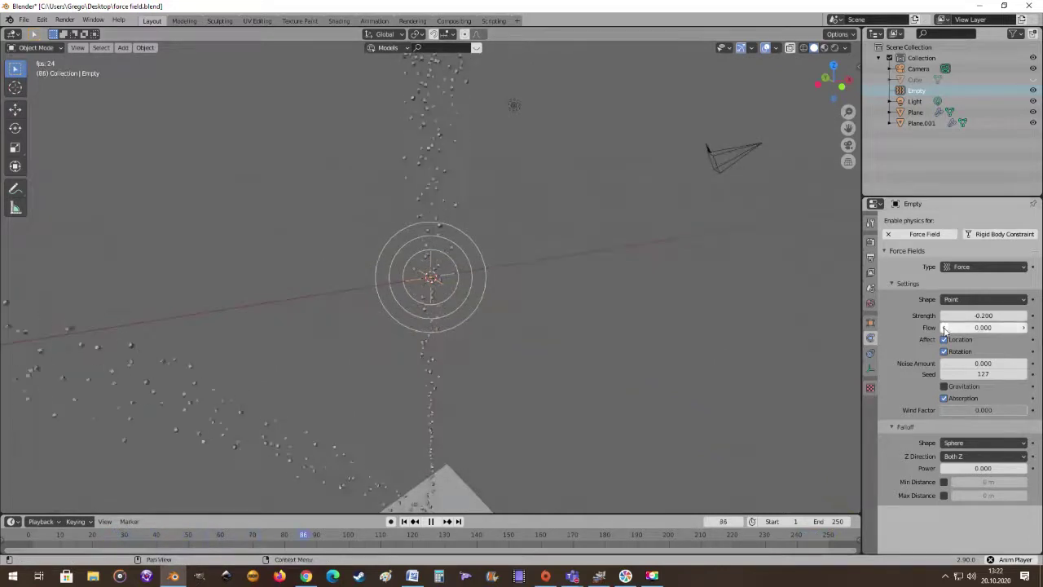
Step: Set the force field's Flow to 0.2 and check the particle stream from above and the side
{"action": "left_click", "coordinate": [1024, 327]}
{"action": "left_click", "coordinate": [1024, 326]}
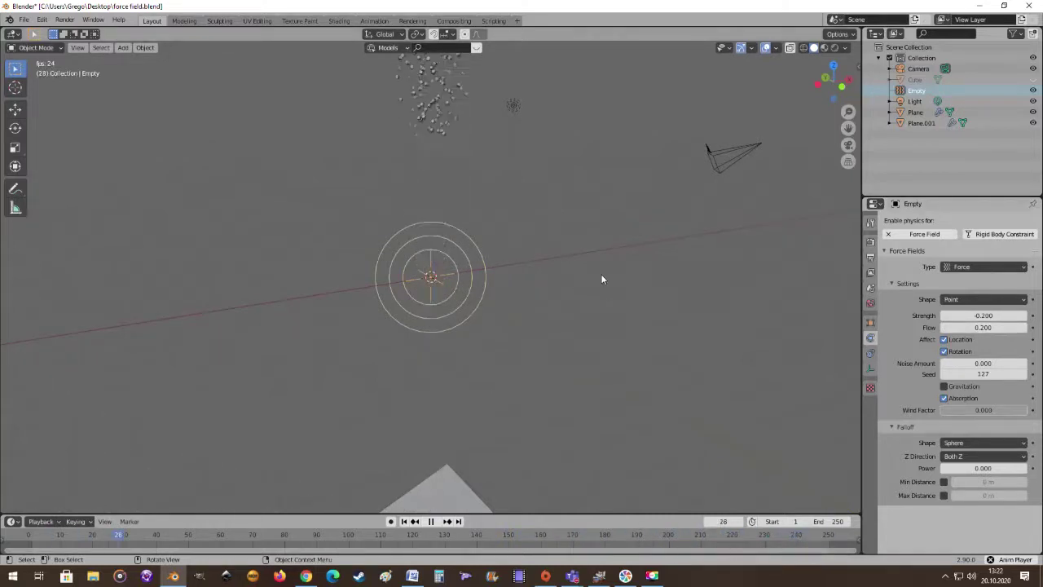
{"action": "middle_click_drag", "start_coordinate": [562, 253], "coordinate": [530, 235]}
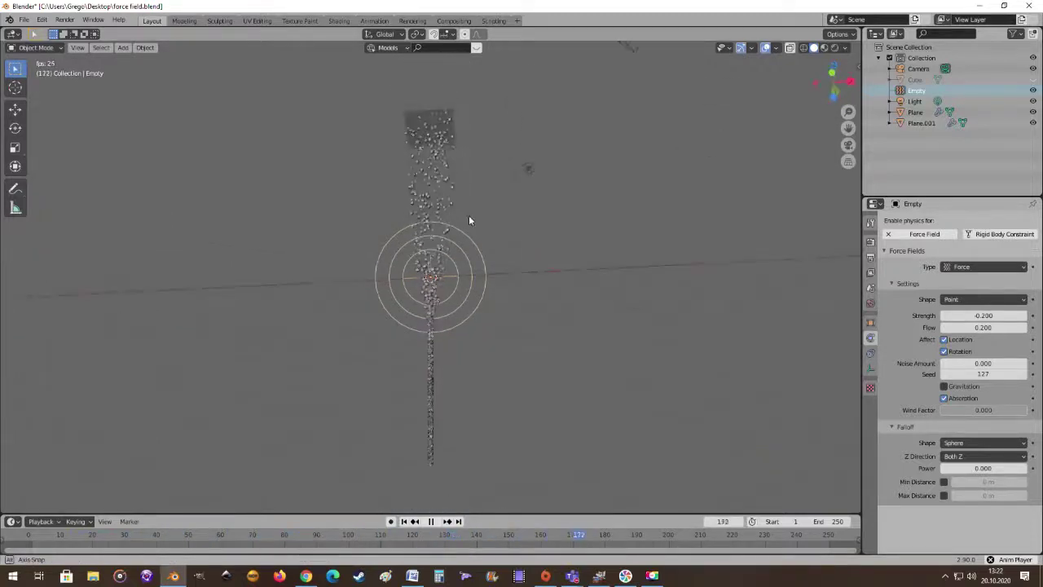
{"action": "middle_click_drag", "start_coordinate": [468, 215], "coordinate": [535, 339]}
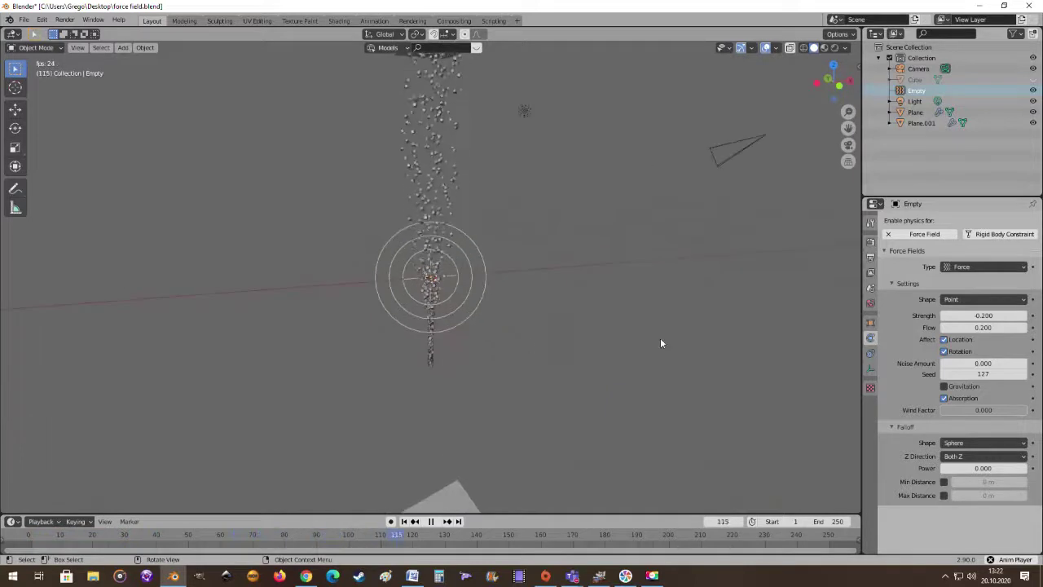
Step: Reduce the force field's Flow to 0.1 and observe the particles reaching the lower plane
{"action": "left_click_drag", "start_coordinate": [958, 328], "coordinate": [949, 327]}
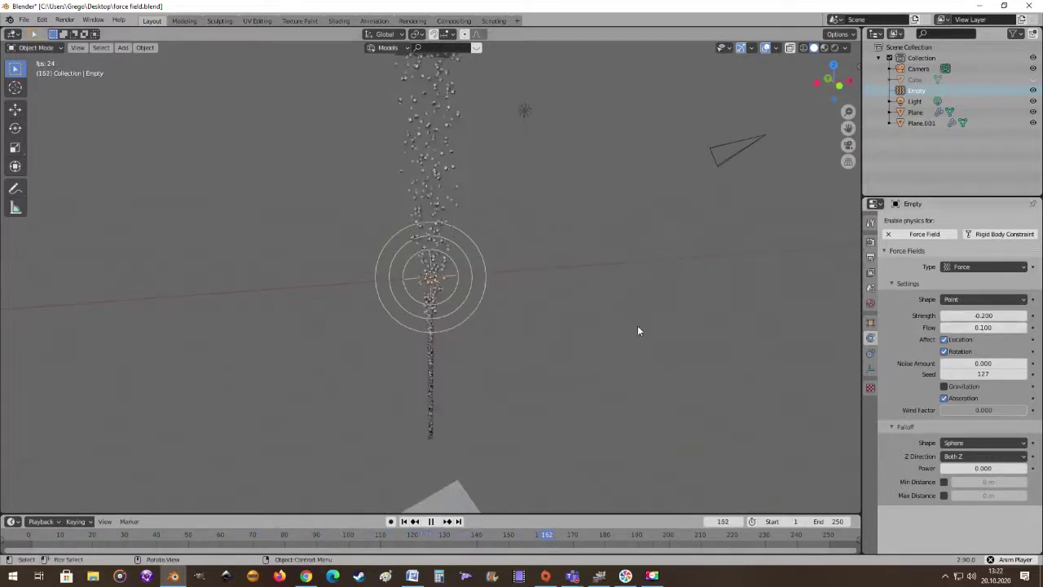
{"action": "scroll", "coordinate": [613, 323], "scroll_direction": "down", "scroll_amount": 3}
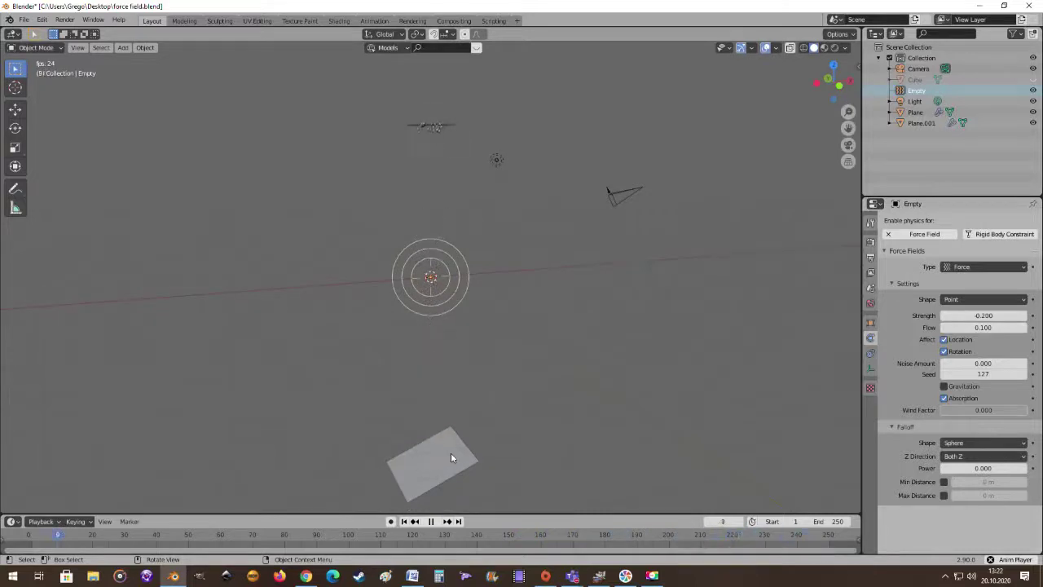
{"action": "middle_click_drag", "start_coordinate": [450, 456], "coordinate": [488, 462]}
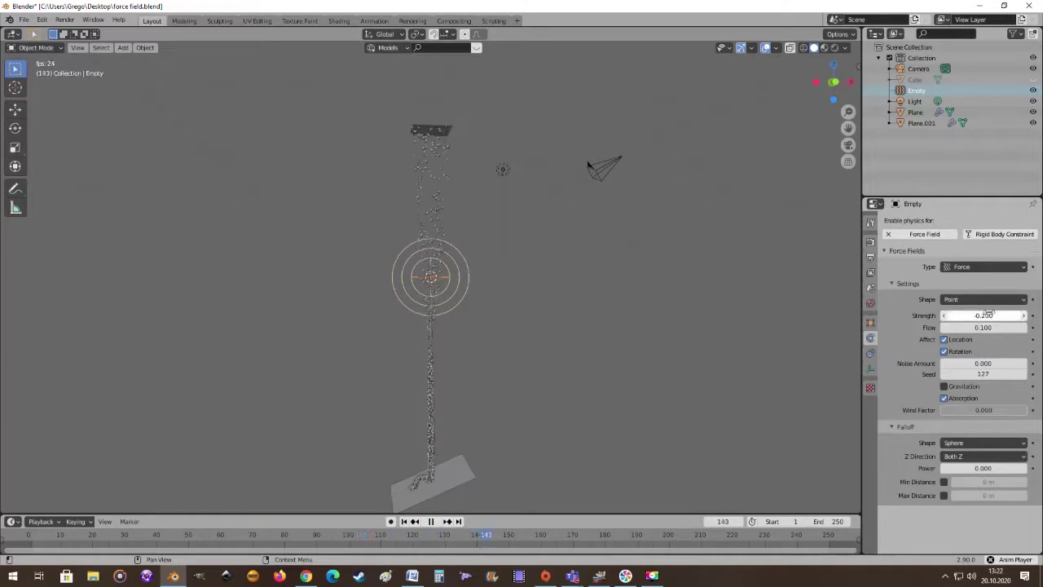
Step: Raise the force field's Strength to 0.3 and inspect how the particles move around the empty
{"action": "left_click", "coordinate": [1023, 316]}
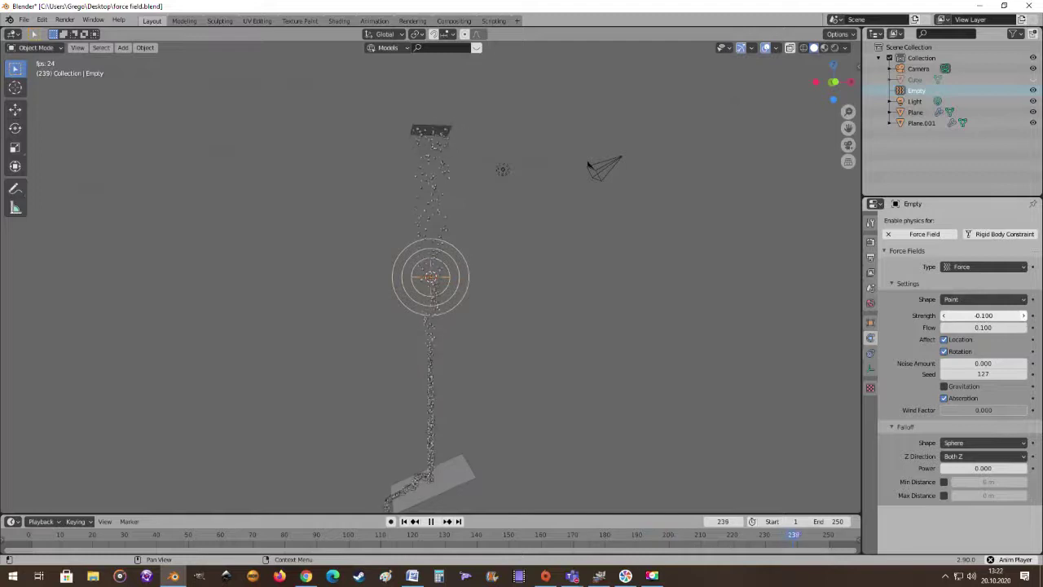
{"action": "left_click", "coordinate": [1024, 316]}
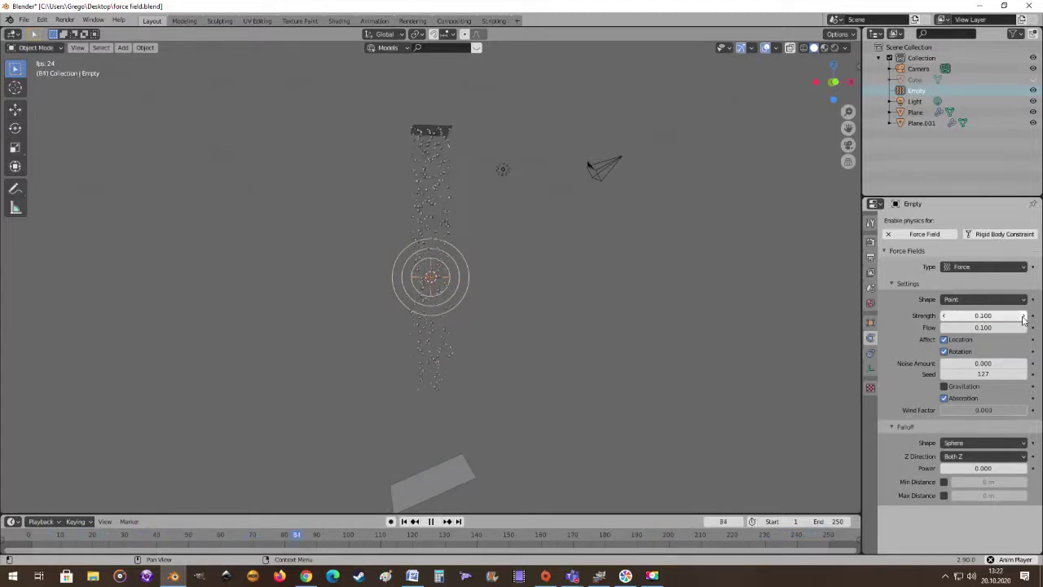
{"action": "left_click", "coordinate": [1023, 316]}
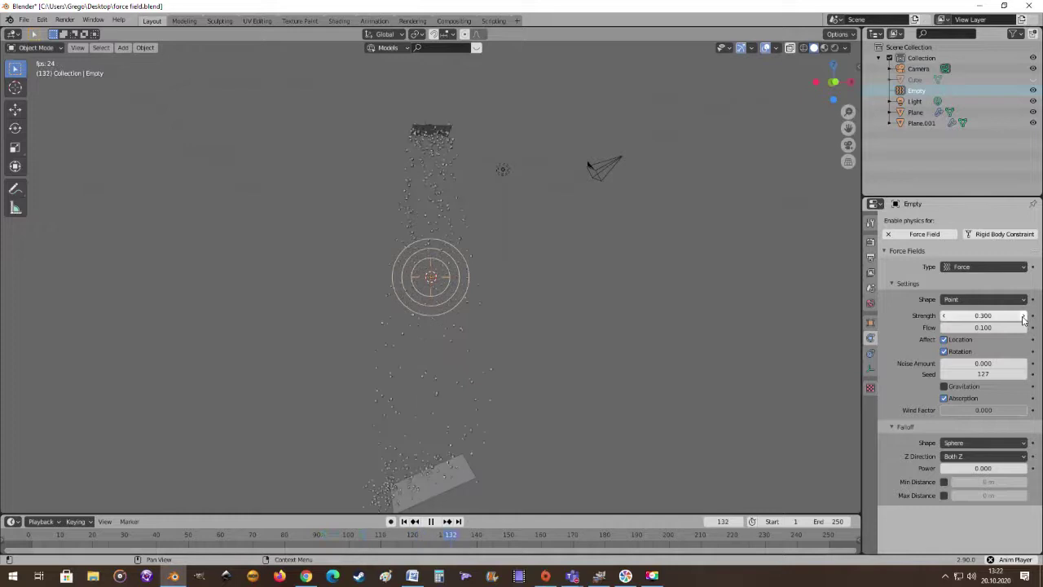
{"action": "middle_click_drag", "start_coordinate": [630, 356], "coordinate": [582, 329]}
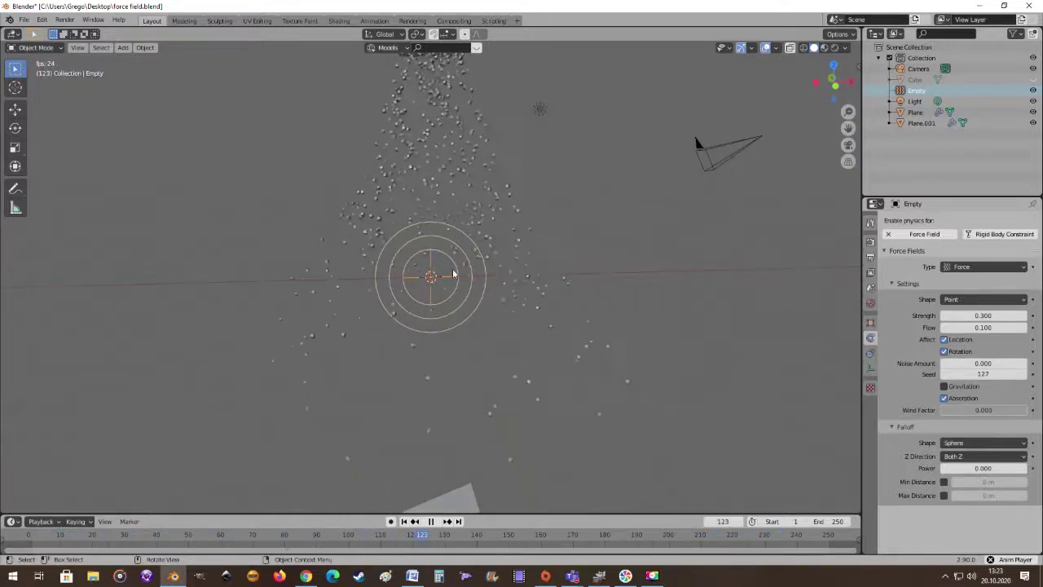
{"action": "mouse_move", "coordinate": [617, 306]}
{"action": "middle_mouse_down"}
{"action": "mouse_move", "coordinate": [651, 336]}
{"action": "mouse_move", "coordinate": [545, 328]}
{"action": "mouse_move", "coordinate": [607, 306]}
{"action": "middle_mouse_up"}
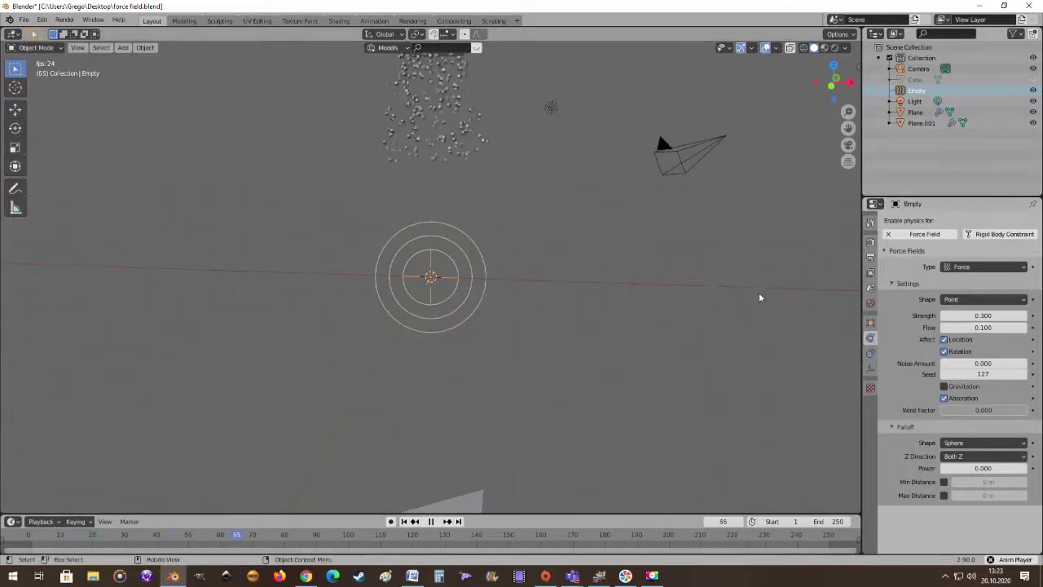
{"action": "middle_click_drag", "start_coordinate": [598, 293], "coordinate": [607, 214]}
{"action": "middle_click_drag", "start_coordinate": [607, 302], "coordinate": [604, 318]}
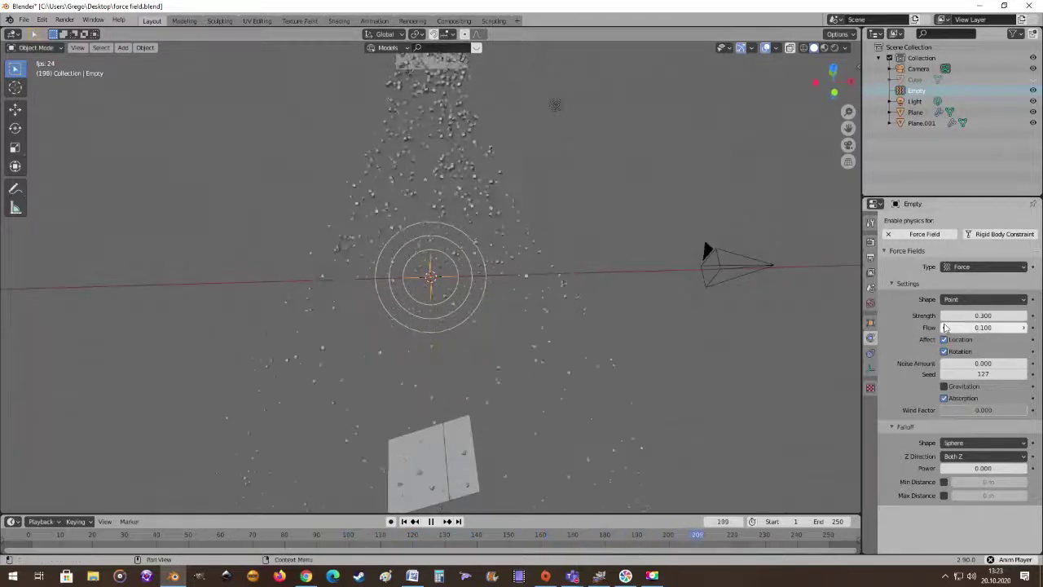
Step: Set the force field's Flow back to 0 with the simulation still running
{"action": "left_click_drag", "start_coordinate": [945, 328], "coordinate": [912, 328]}
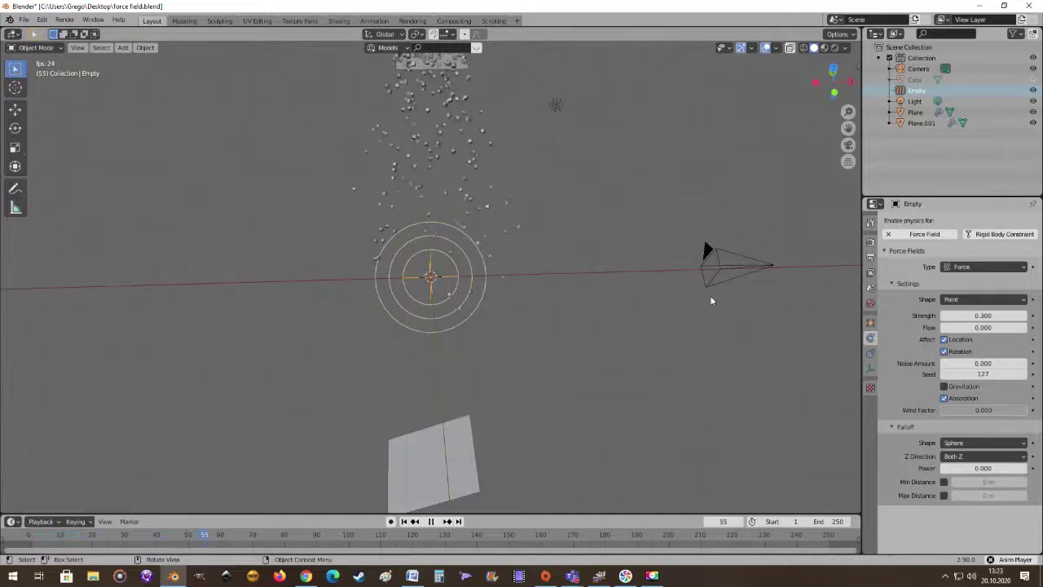
{"action": "middle_click_drag", "start_coordinate": [652, 304], "coordinate": [686, 288]}
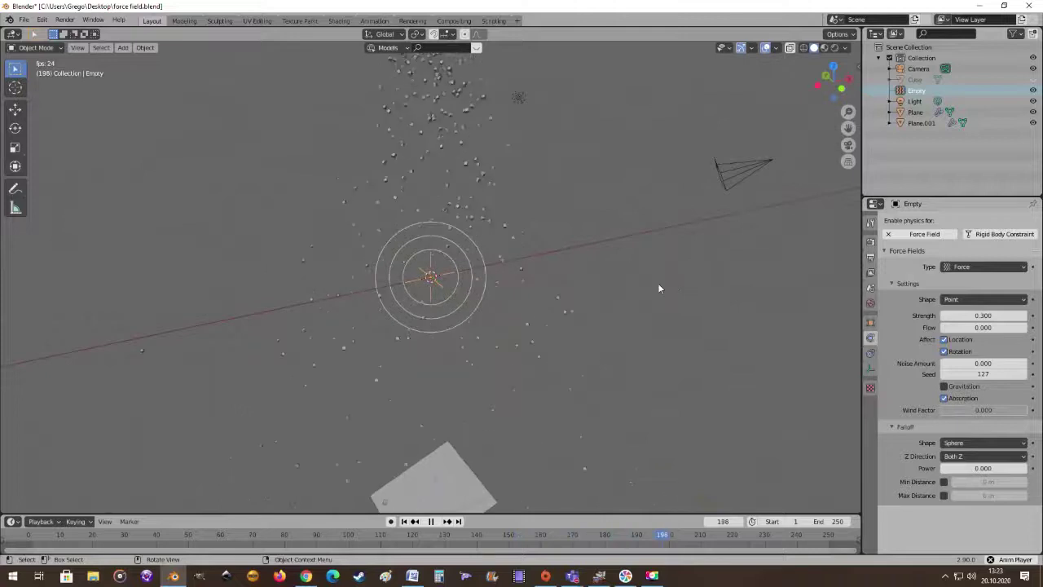
{"action": "middle_click_drag", "start_coordinate": [658, 283], "coordinate": [649, 293]}
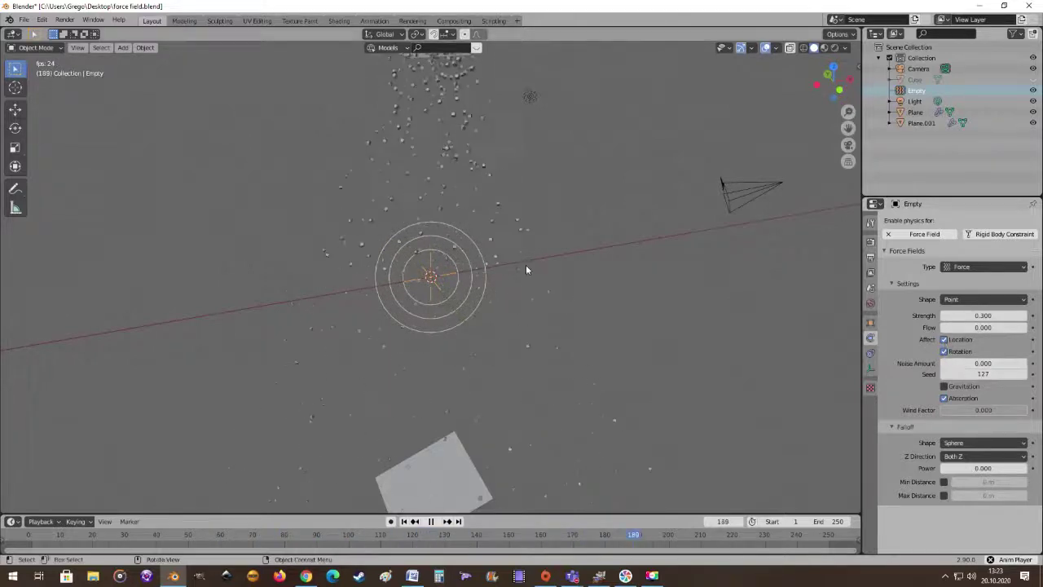
Step: Examine from several angles and distances how the falling particles are deflected around the empty
{"action": "middle_click_drag", "start_coordinate": [528, 267], "coordinate": [612, 272]}
{"action": "scroll", "coordinate": [612, 272], "scroll_direction": "up", "scroll_amount": 2}
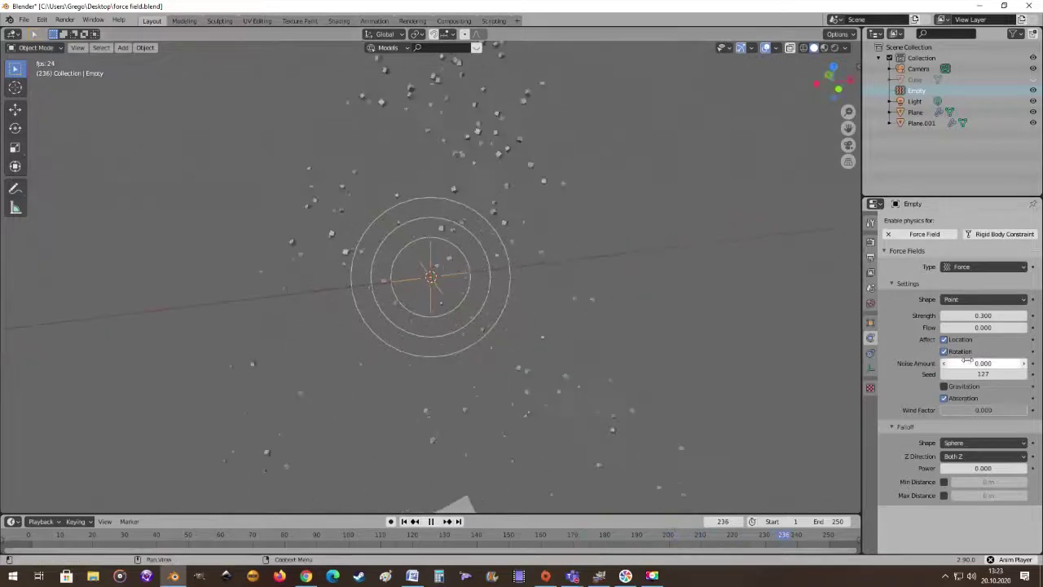
{"action": "middle_click_drag", "start_coordinate": [586, 318], "coordinate": [624, 326]}
{"action": "scroll", "coordinate": [624, 326], "scroll_direction": "down", "scroll_amount": 2}
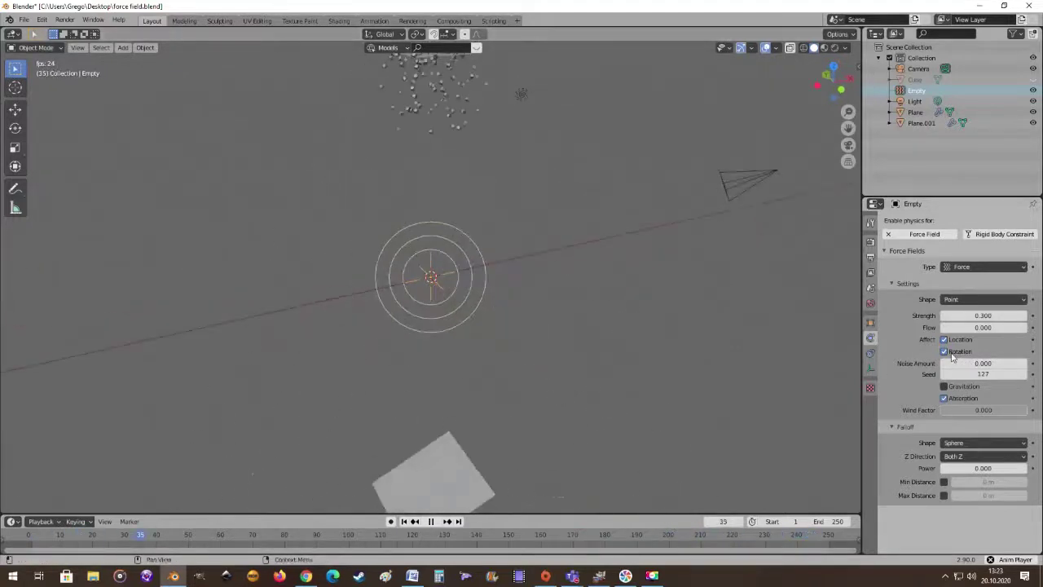
{"action": "middle_click_drag", "start_coordinate": [682, 290], "coordinate": [594, 269]}
{"action": "middle_click_drag", "start_coordinate": [484, 302], "coordinate": [449, 277]}
{"action": "scroll", "coordinate": [449, 276], "scroll_direction": "down", "scroll_amount": 2}
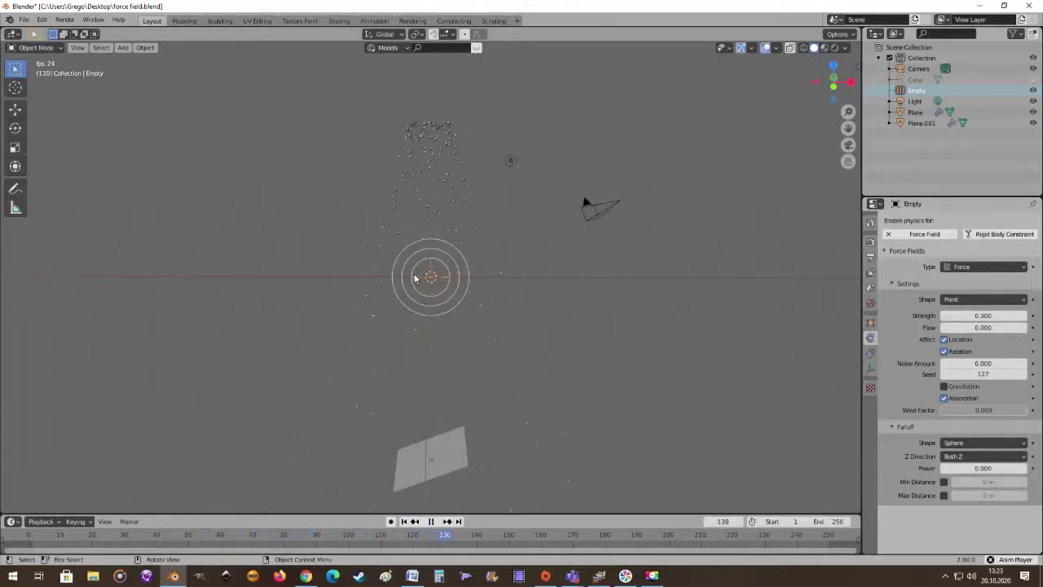
{"action": "scroll", "coordinate": [419, 279], "scroll_direction": "up", "scroll_amount": 3}
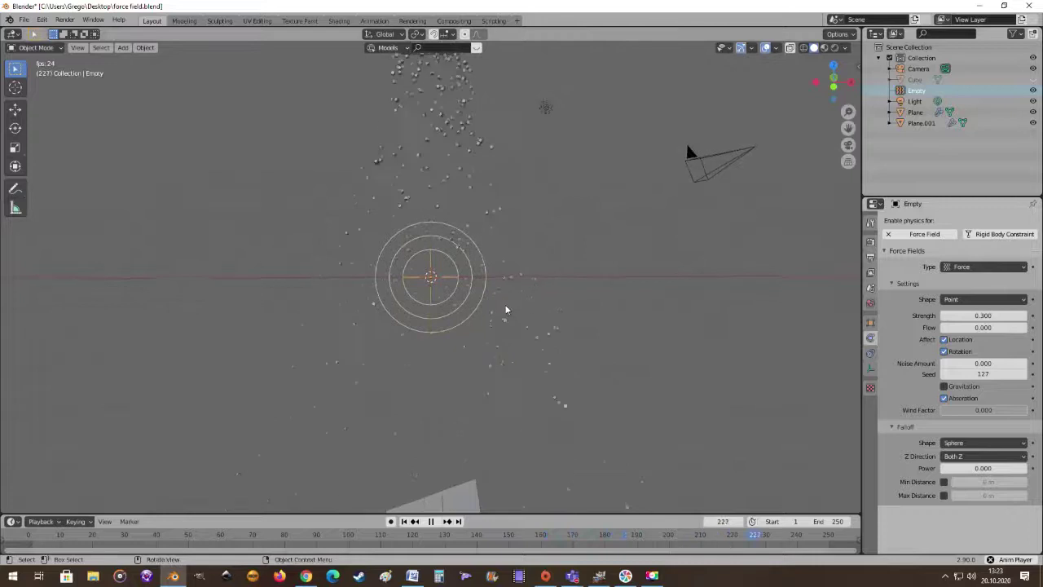
Step: Try moving the empty along the global X axis to see how the particle stream reacts
{"action": "key", "text": "g"}
{"action": "key", "text": "x"}
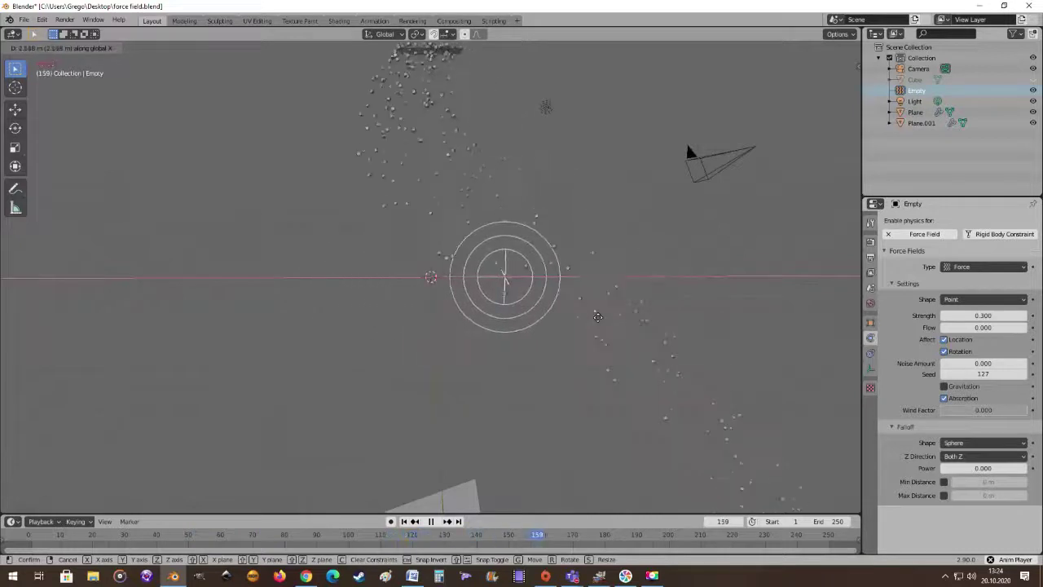
{"action": "key", "text": "Escape"}
Step: Move the force field empty about 5.8 m along the global X axis, away from beneath the emitter plane
{"action": "middle_click_drag", "start_coordinate": [705, 318], "coordinate": [624, 291]}
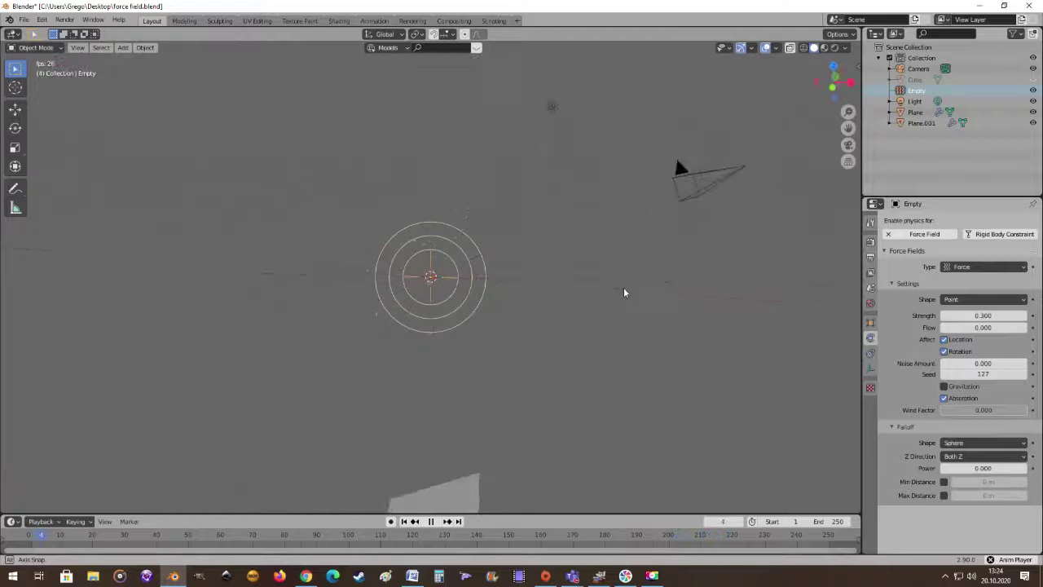
{"action": "middle_click_drag", "start_coordinate": [524, 309], "coordinate": [598, 310]}
{"action": "middle_click_drag", "start_coordinate": [523, 312], "coordinate": [533, 293]}
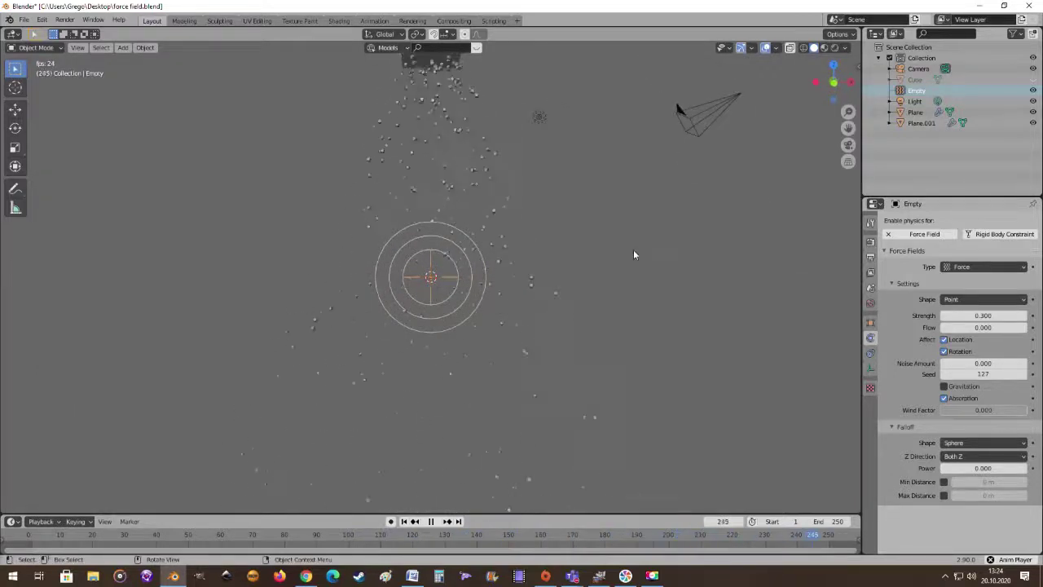
{"action": "key", "text": "g"}
{"action": "key", "text": "x"}
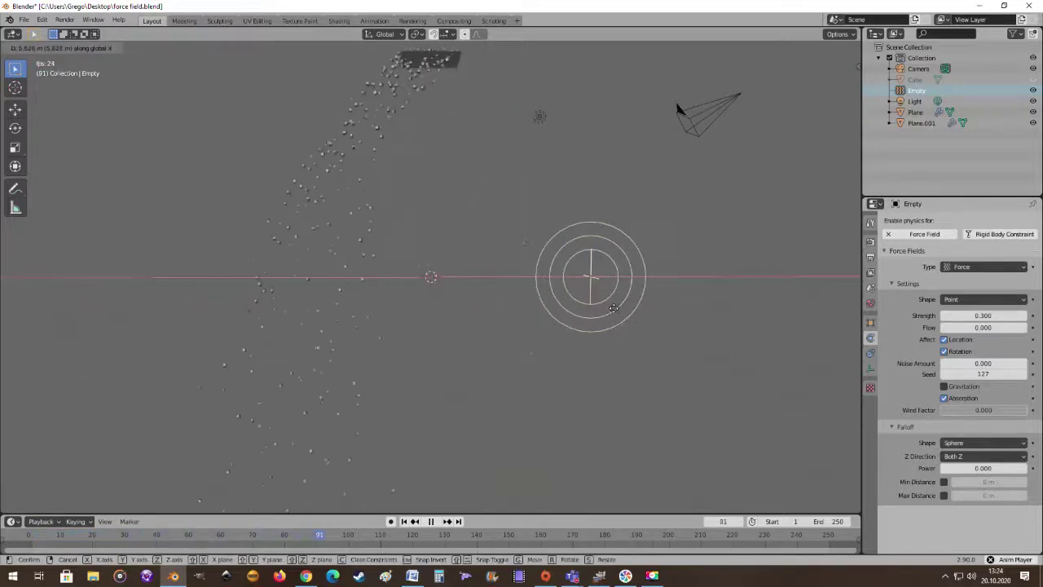
{"action": "left_click", "coordinate": [614, 308]}
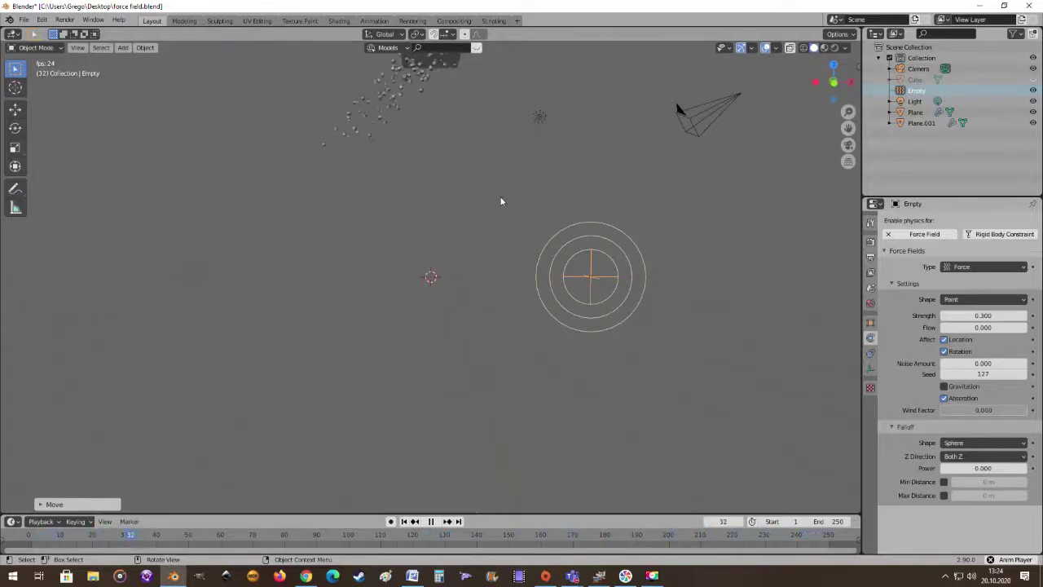
Step: Lower the empty's force field Strength to -0.3 while the particle simulation keeps playing
{"action": "middle_click_drag", "start_coordinate": [501, 201], "coordinate": [476, 215]}
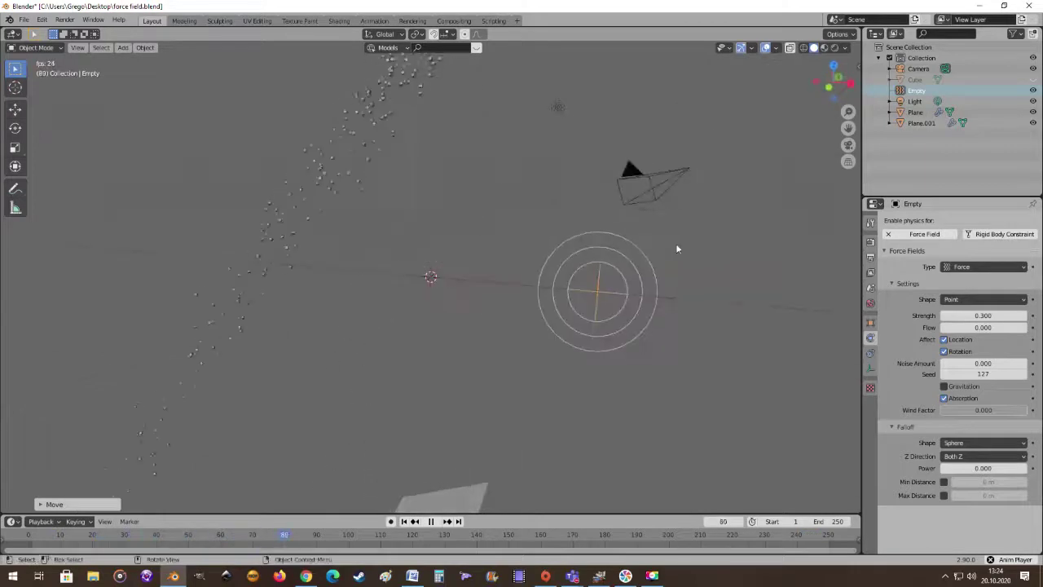
{"action": "left_click", "coordinate": [945, 316]}
{"action": "left_click", "coordinate": [945, 316]}
{"action": "left_click", "coordinate": [945, 316]}
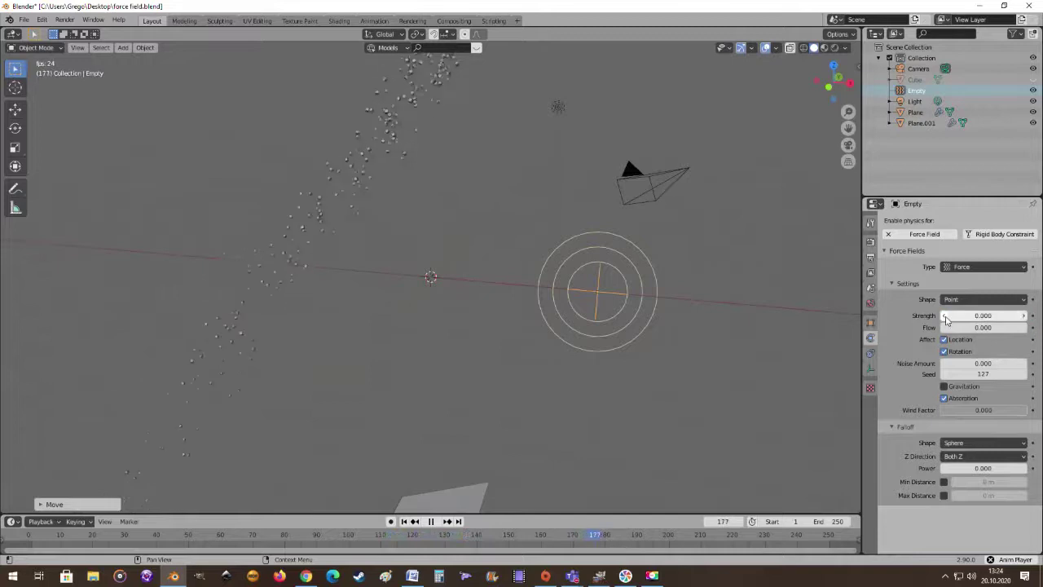
{"action": "left_click", "coordinate": [945, 316]}
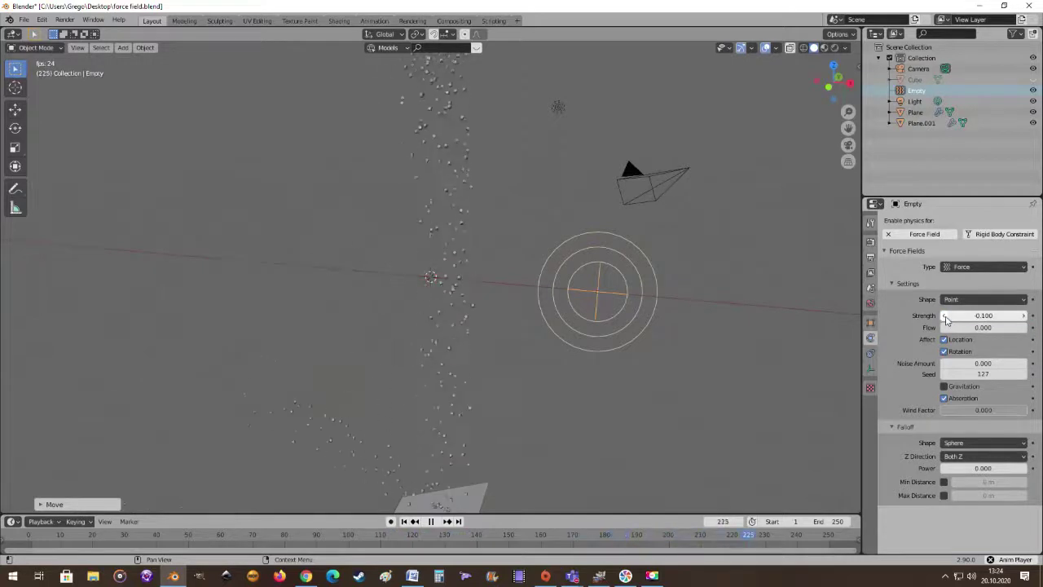
{"action": "left_click", "coordinate": [945, 316]}
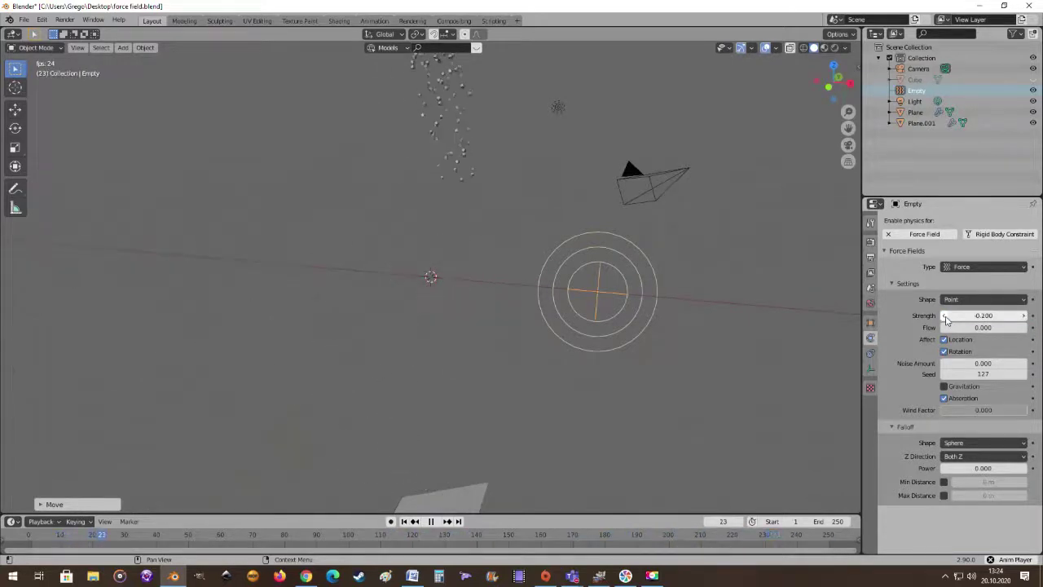
{"action": "key", "text": "ctrl+z"}
{"action": "key", "text": "ctrl+z"}
{"action": "key", "text": "ctrl+z"}
{"action": "key", "text": "ctrl+z"}
{"action": "key", "text": "ctrl+z"}
{"action": "middle_click_drag", "start_coordinate": [625, 348], "coordinate": [585, 338]}
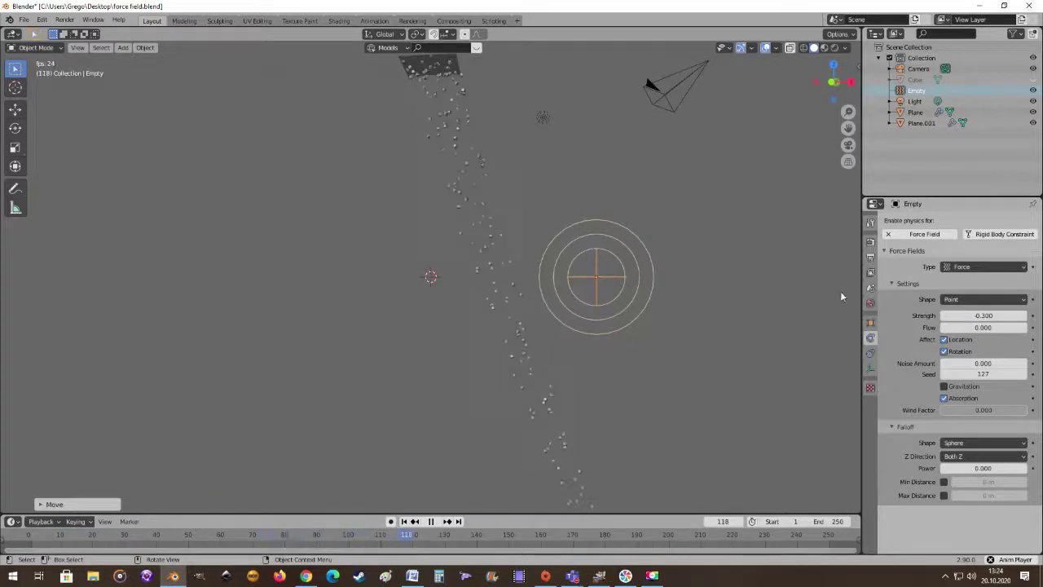
Step: Lower the force field's Strength further to -1.2
{"action": "left_click", "coordinate": [944, 316]}
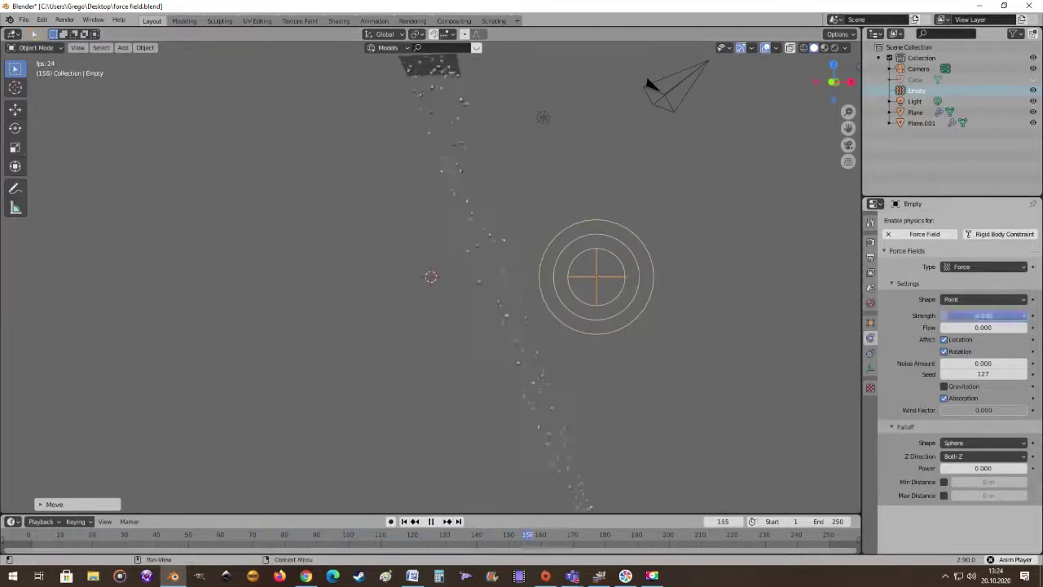
{"action": "left_click", "coordinate": [944, 316]}
{"action": "left_click", "coordinate": [945, 316]}
{"action": "left_click", "coordinate": [944, 316]}
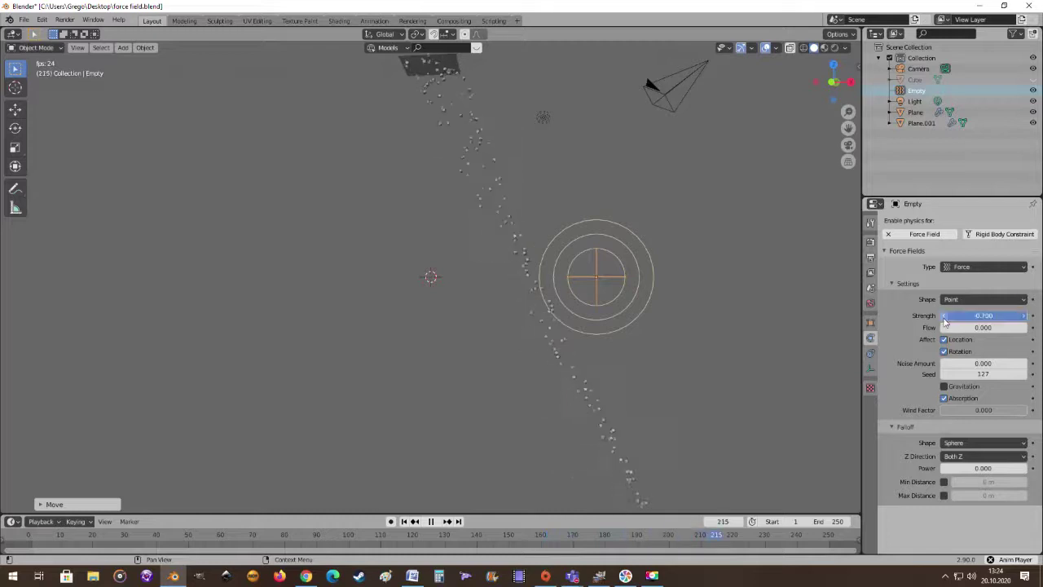
{"action": "left_click", "coordinate": [944, 316]}
{"action": "left_click", "coordinate": [945, 316]}
{"action": "left_click", "coordinate": [945, 316]}
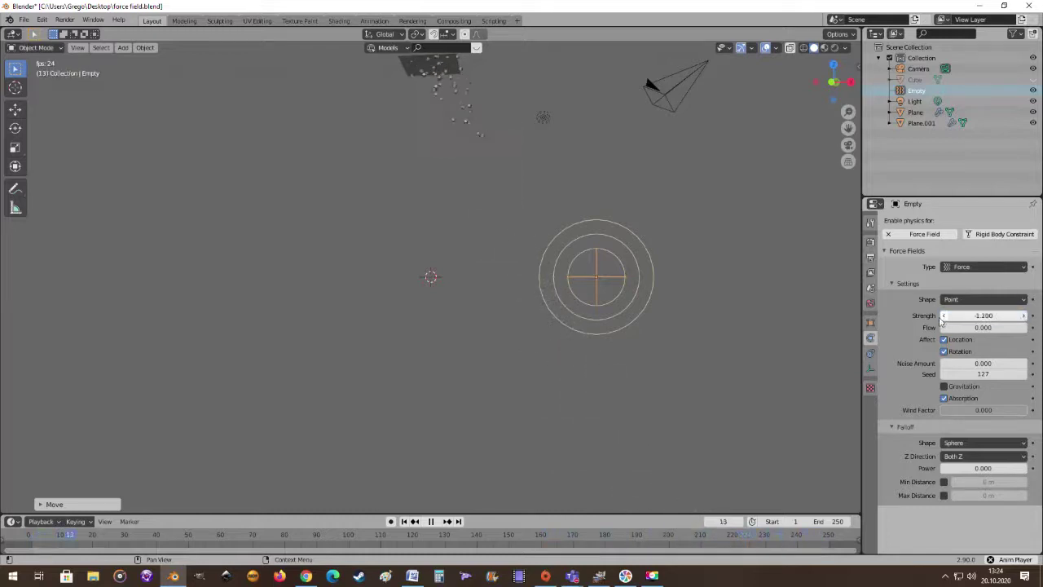
Step: Examine the particle stream's path from near and far, and re-enter the force field's Strength as -1.2
{"action": "middle_click_drag", "start_coordinate": [734, 287], "coordinate": [581, 323]}
{"action": "scroll", "coordinate": [571, 301], "scroll_direction": "down", "scroll_amount": 5}
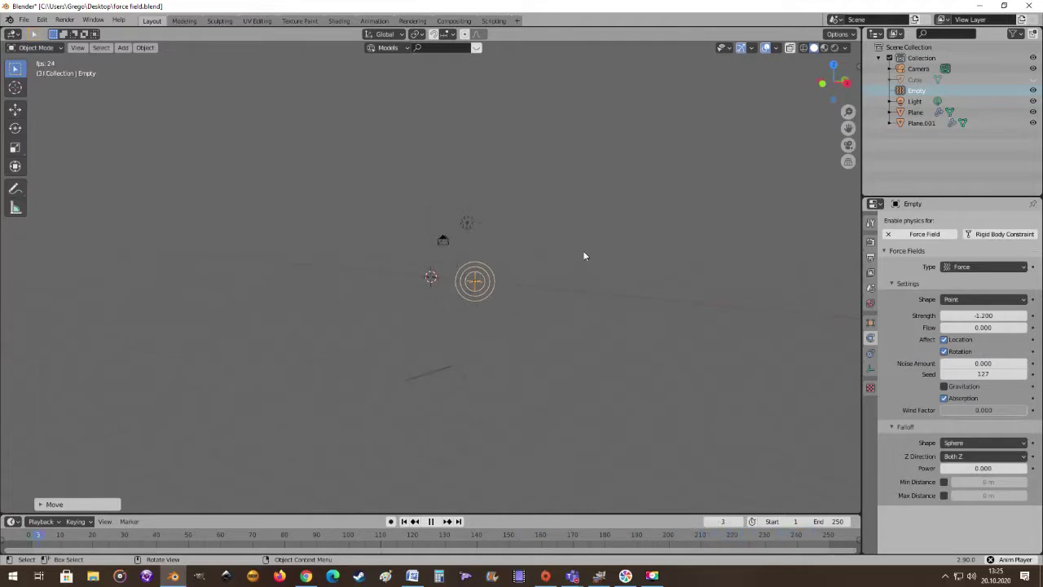
{"action": "scroll", "coordinate": [584, 310], "scroll_direction": "up", "scroll_amount": 1}
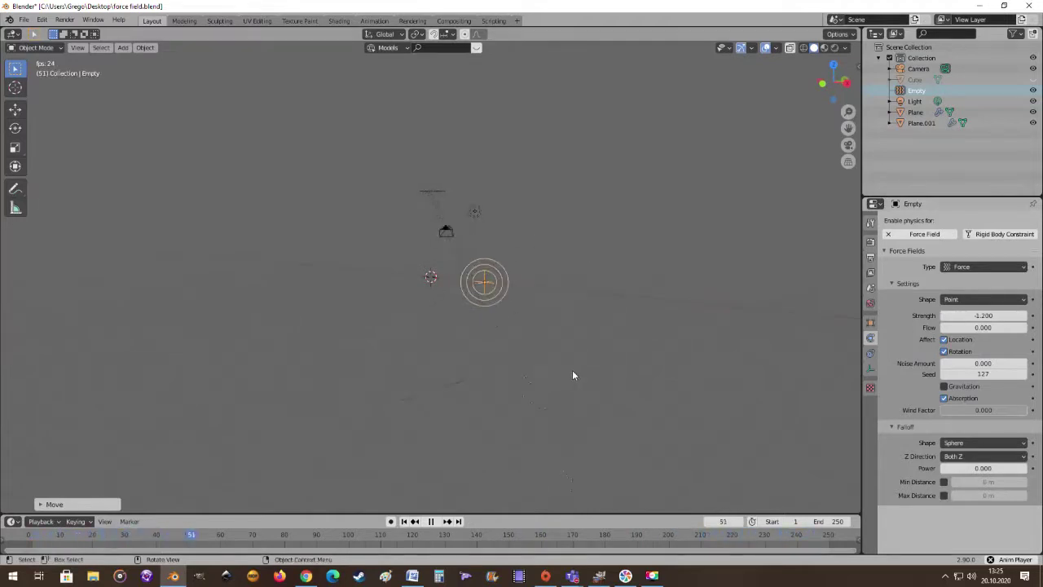
{"action": "scroll", "coordinate": [571, 414], "scroll_direction": "down", "scroll_amount": 1}
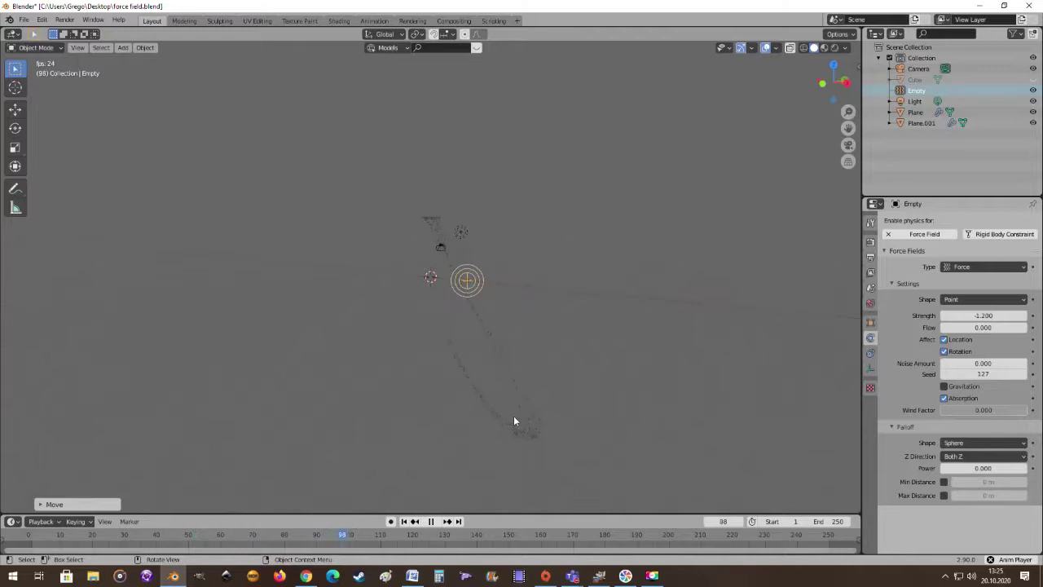
{"action": "middle_click_drag", "start_coordinate": [458, 281], "coordinate": [595, 308]}
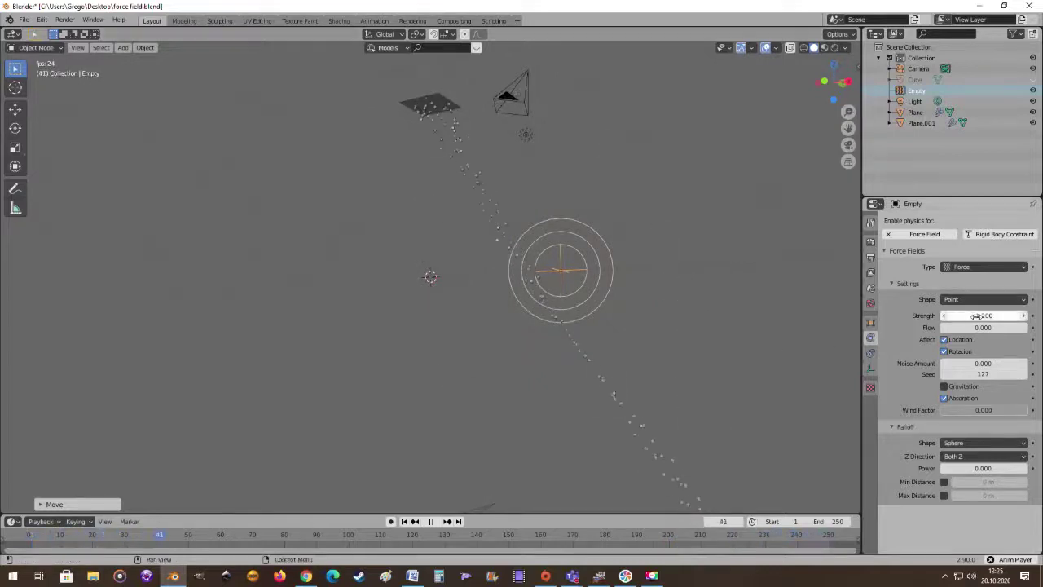
{"action": "left_click", "coordinate": [978, 315]}
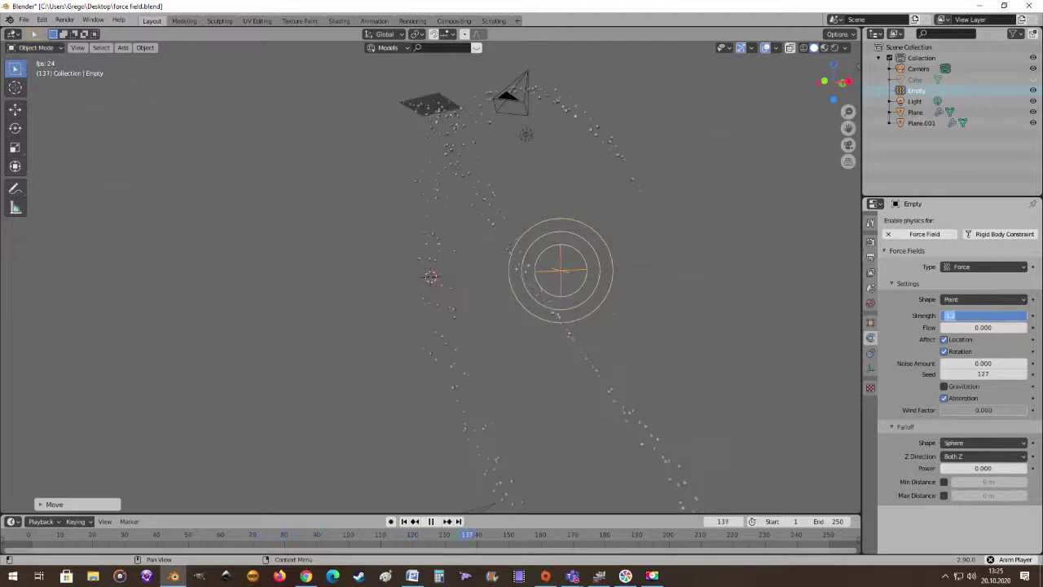
{"action": "type", "text": "-1.2"}
{"action": "key", "text": "Return"}
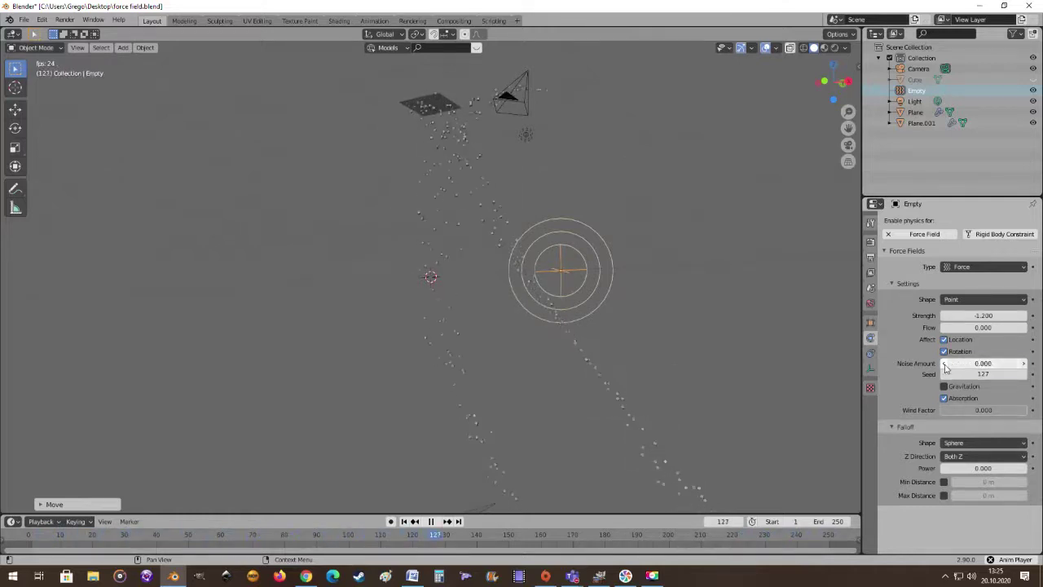
Step: Raise the force field's Noise Amount to 10
{"action": "left_click", "coordinate": [1024, 366]}
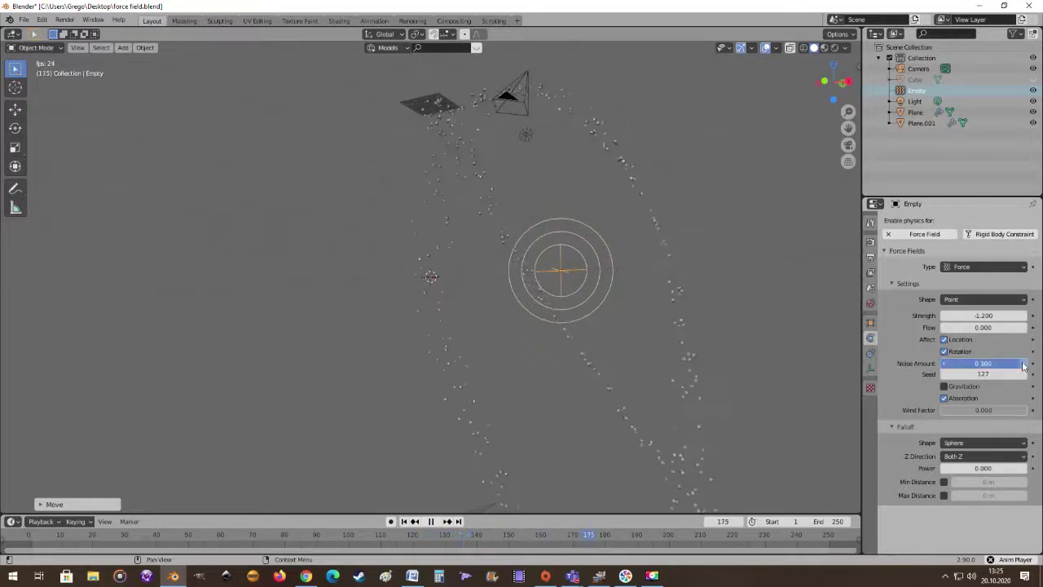
{"action": "left_click", "coordinate": [1024, 366]}
{"action": "left_click_drag", "start_coordinate": [1002, 364], "coordinate": [1040, 365]}
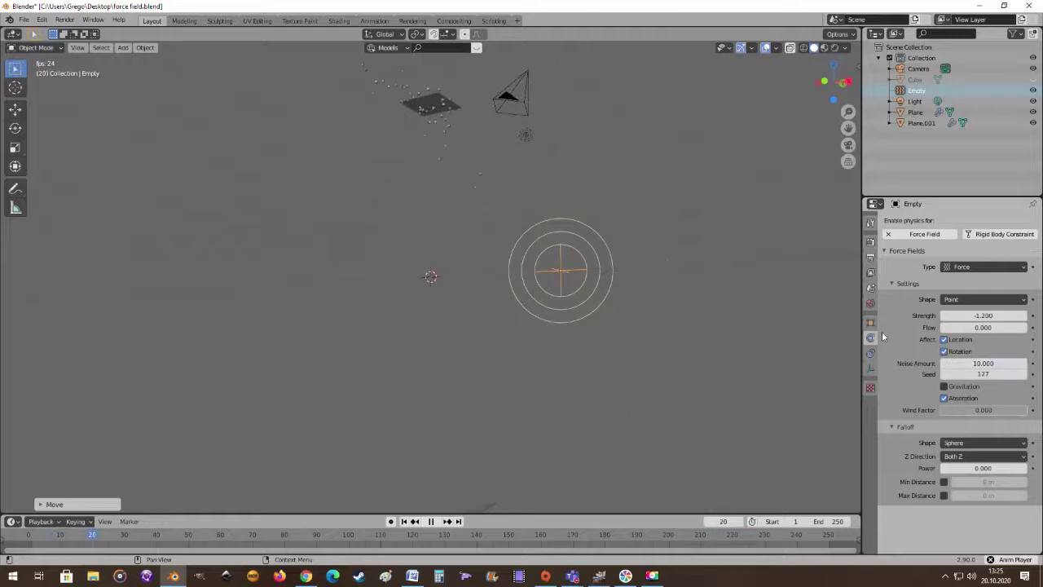
Step: Examine from several angles how the noise affects the particles between the emitter plane and the empty
{"action": "middle_click_drag", "start_coordinate": [644, 259], "coordinate": [684, 194]}
{"action": "middle_click_drag", "start_coordinate": [607, 206], "coordinate": [593, 238]}
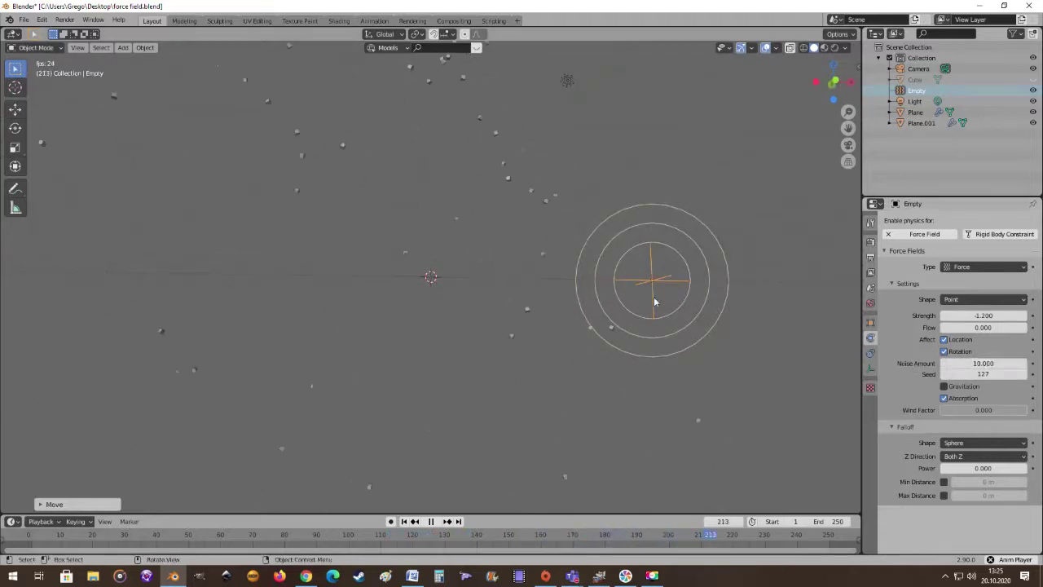
{"action": "middle_click_drag", "start_coordinate": [654, 298], "coordinate": [606, 300]}
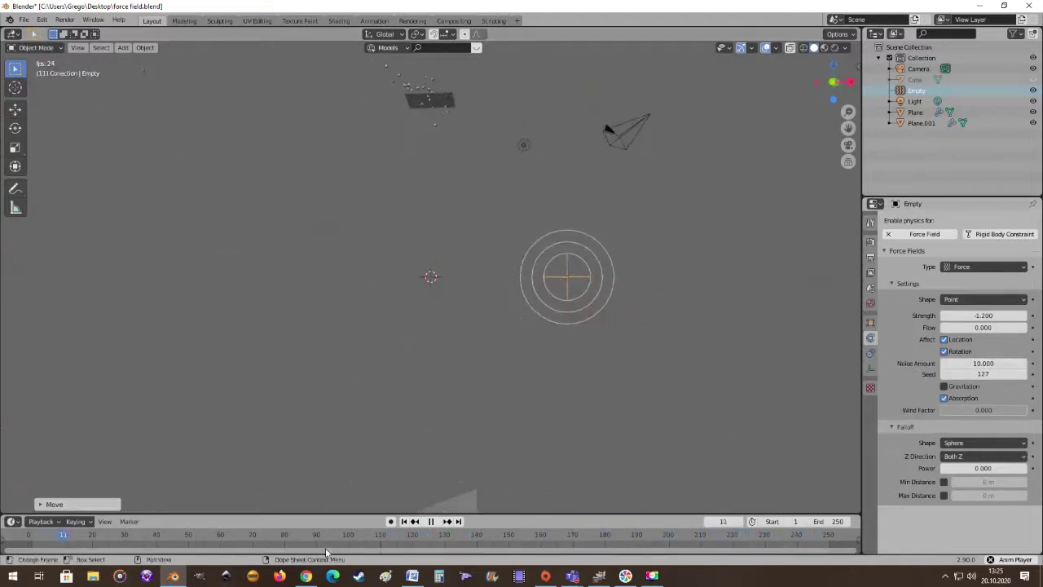
{"action": "scroll", "coordinate": [637, 326], "scroll_direction": "up", "scroll_amount": 2}
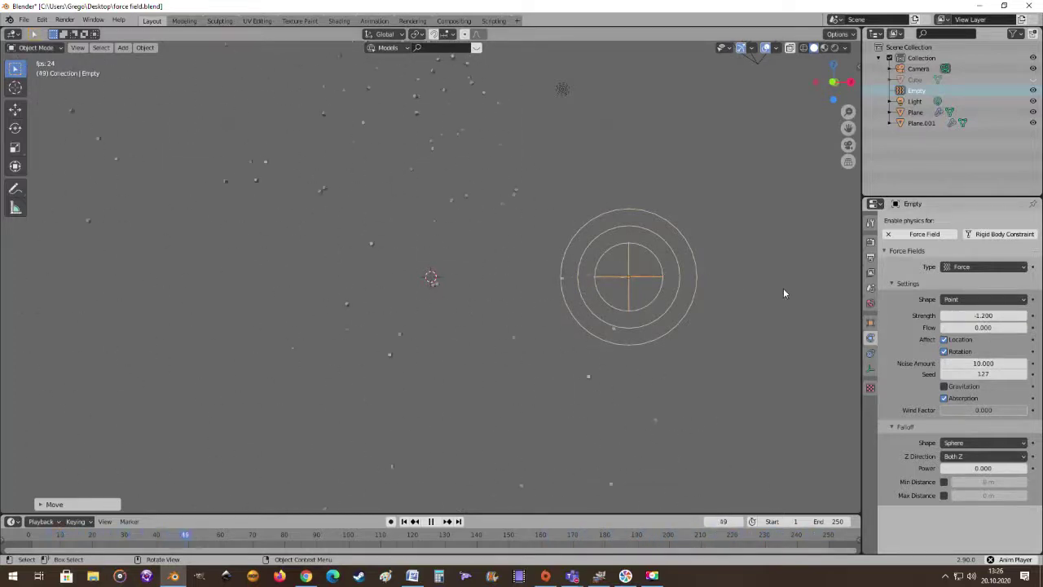
{"action": "scroll", "coordinate": [685, 281], "scroll_direction": "down", "scroll_amount": 2}
{"action": "left_click_drag", "start_coordinate": [978, 315], "coordinate": [977, 315]}
Step: Move the force field empty back along the global X axis until it sits beneath the emitter plane
{"action": "middle_click_drag", "start_coordinate": [665, 243], "coordinate": [576, 306]}
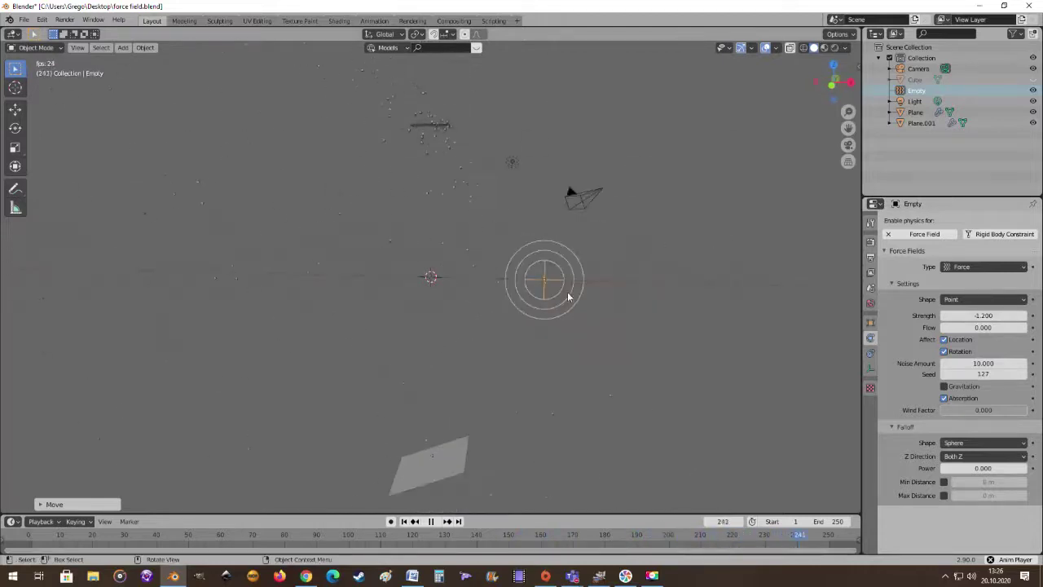
{"action": "key", "text": "g"}
{"action": "key", "text": "x"}
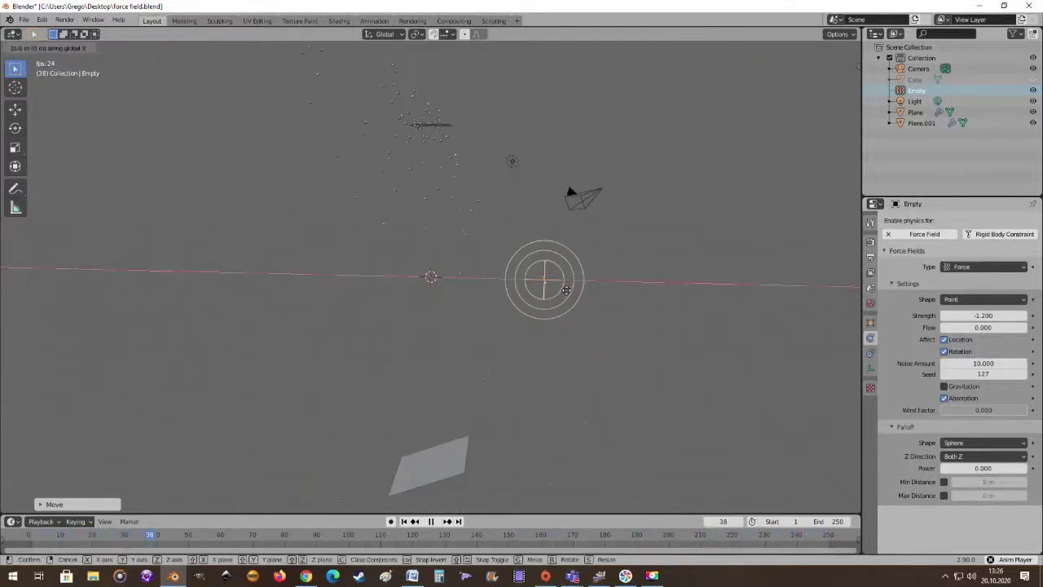
{"action": "left_click", "coordinate": [444, 282]}
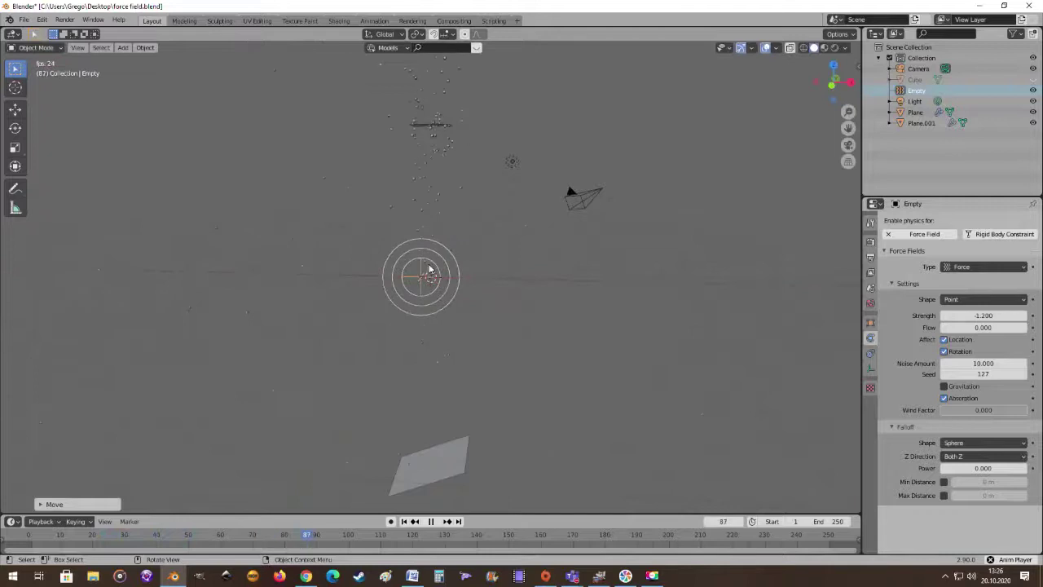
Step: Examine from several angles and distances how the noisy force field affects particles falling directly onto the empty
{"action": "middle_click_drag", "start_coordinate": [429, 269], "coordinate": [474, 231]}
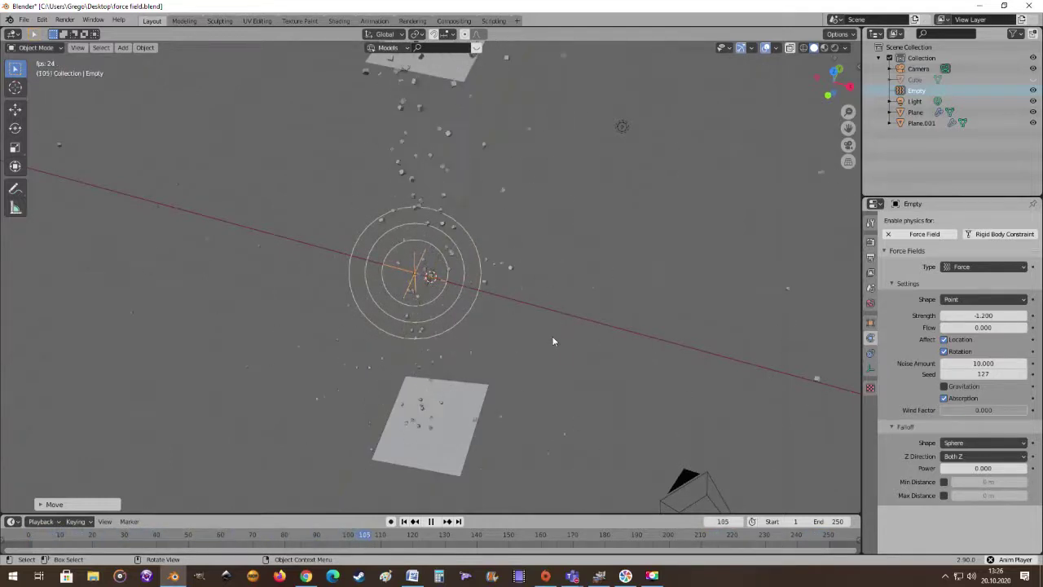
{"action": "middle_click_drag", "start_coordinate": [549, 337], "coordinate": [579, 282], "text": "alt"}
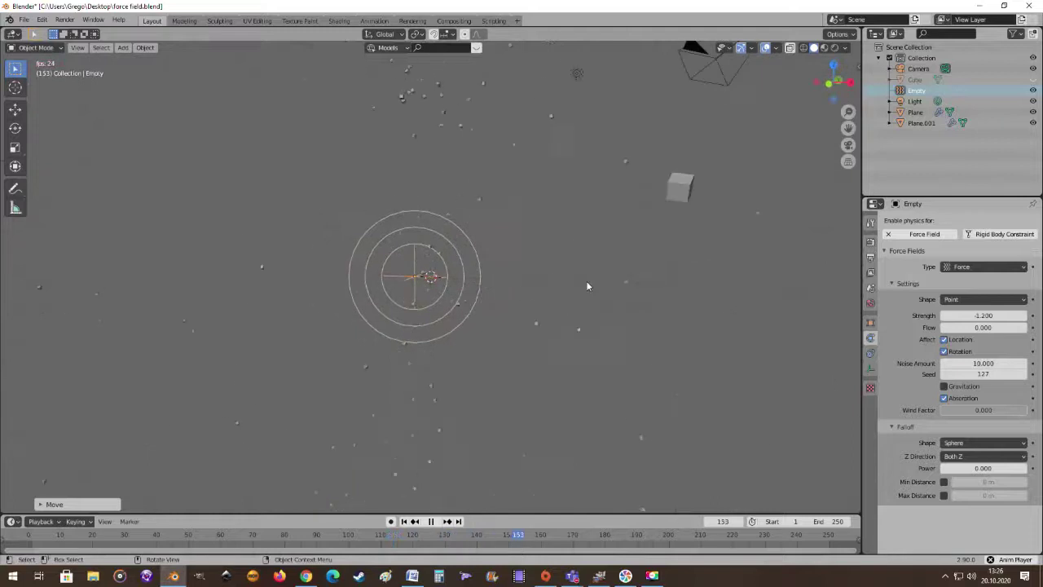
{"action": "scroll", "coordinate": [575, 289], "scroll_direction": "up", "scroll_amount": 2}
{"action": "middle_click_drag", "start_coordinate": [517, 320], "coordinate": [587, 340]}
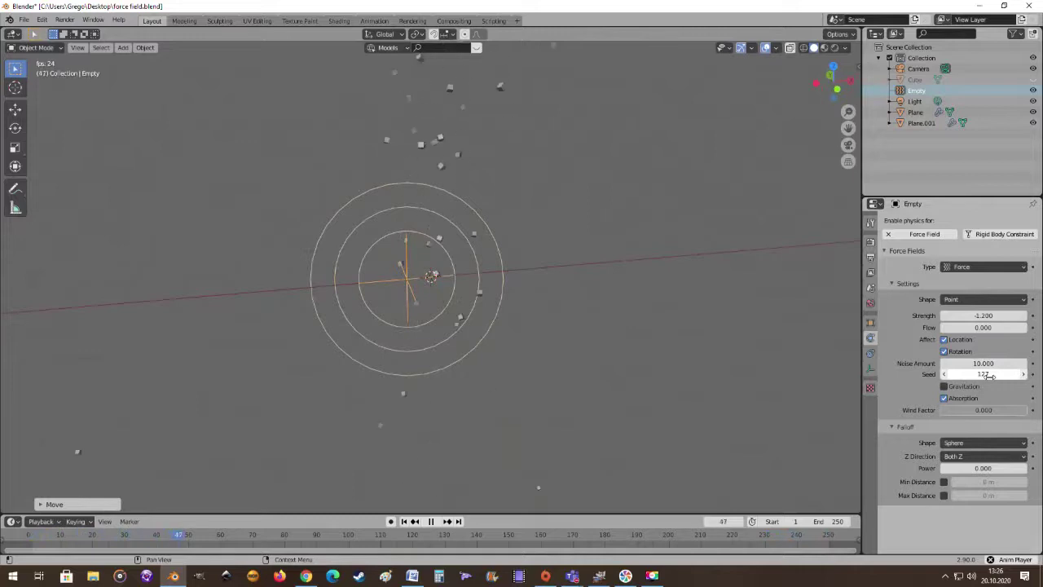
{"action": "scroll", "coordinate": [687, 355], "scroll_direction": "down", "scroll_amount": 2}
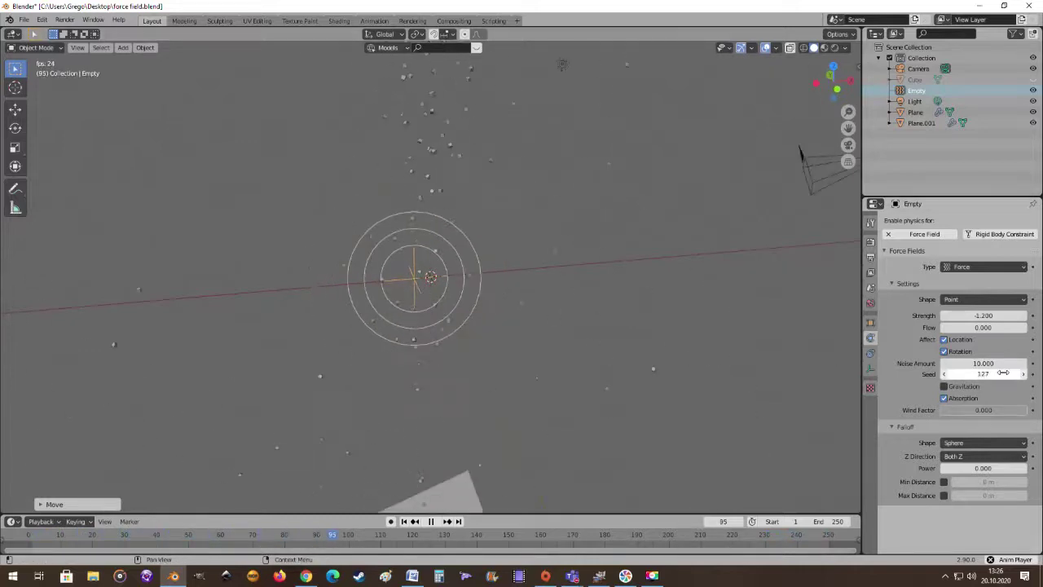
{"action": "mouse_move", "coordinate": [676, 337]}
{"action": "middle_mouse_down"}
{"action": "mouse_move", "coordinate": [702, 353]}
{"action": "mouse_move", "coordinate": [690, 346]}
{"action": "middle_mouse_up"}
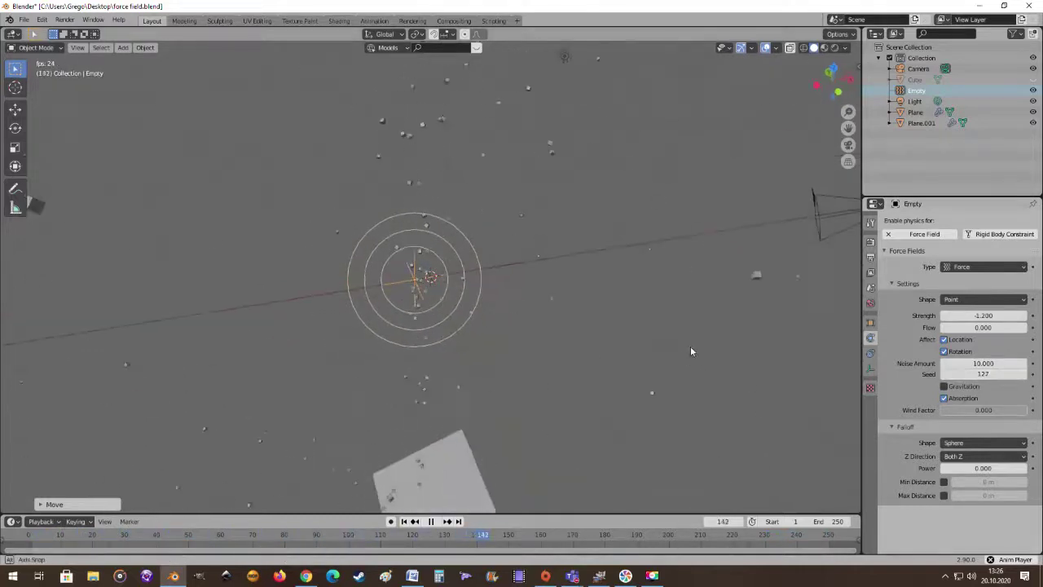
{"action": "middle_click_drag", "start_coordinate": [566, 281], "coordinate": [591, 270]}
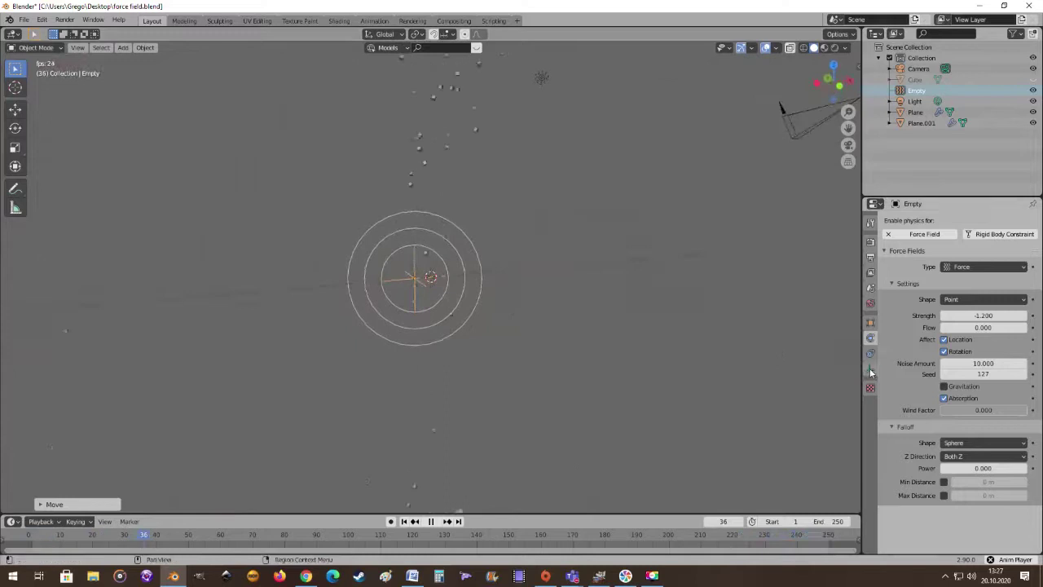
Step: Reset the force field's Noise Amount to 0 and its Strength to 0.3
{"action": "left_click", "coordinate": [981, 364]}
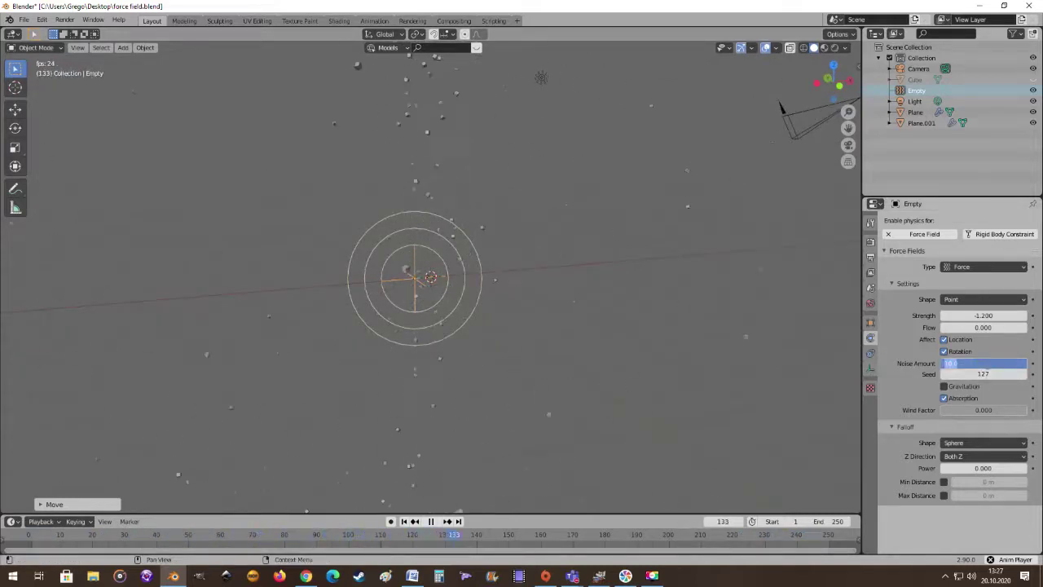
{"action": "key", "text": "Return"}
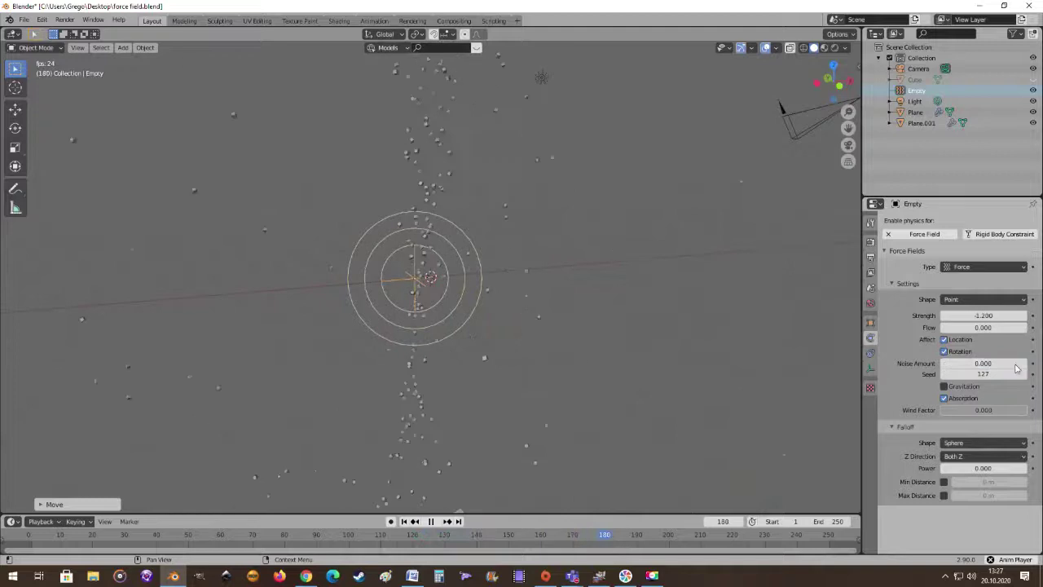
{"action": "left_click", "coordinate": [983, 315]}
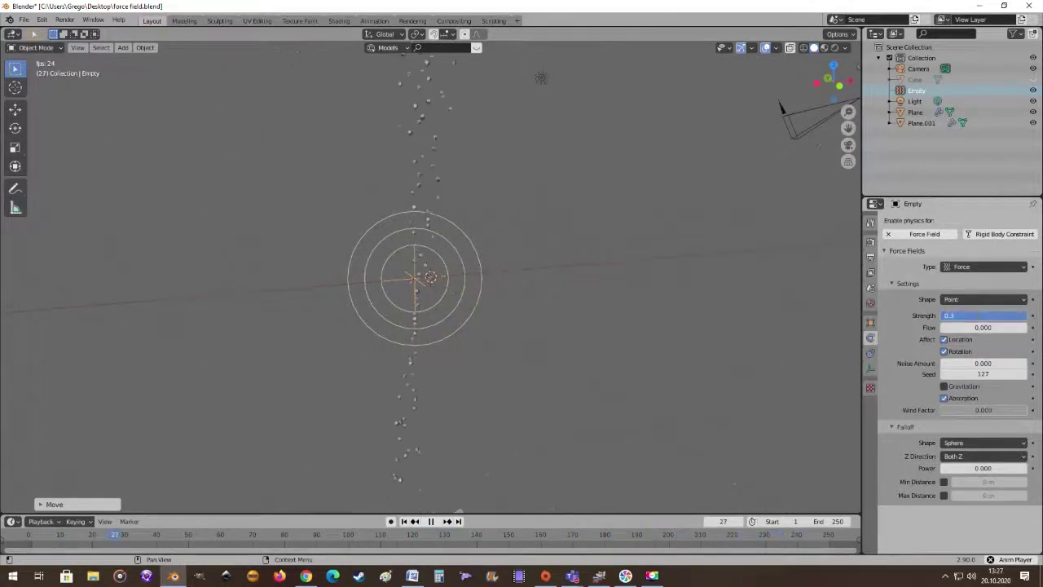
{"action": "type", "text": "-8"}
{"action": "key", "text": "Return"}
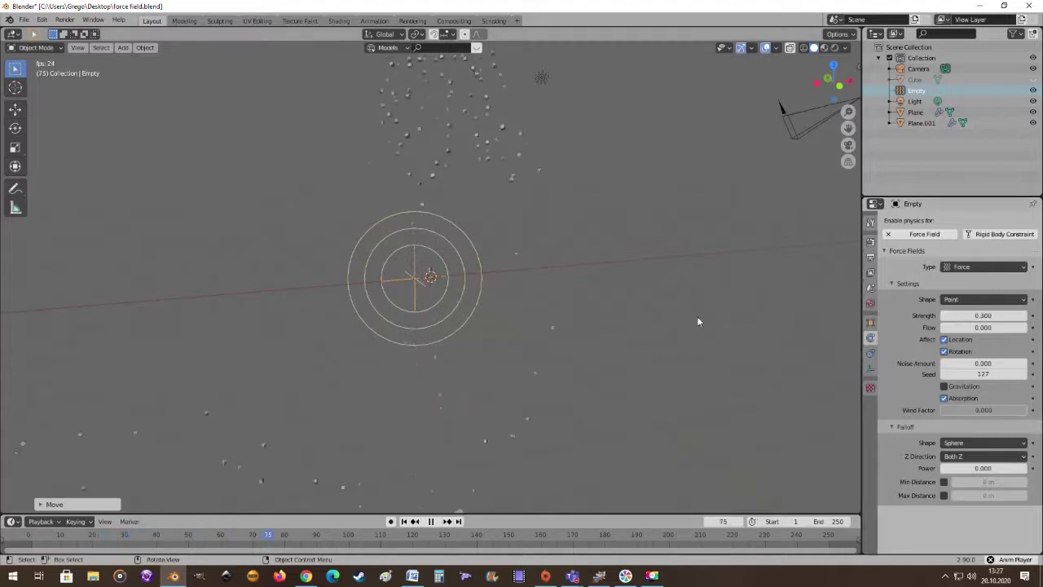
Step: Try the force field's Gravitation option, examine the falling particles, and switch the option back off
{"action": "middle_click_drag", "start_coordinate": [692, 333], "coordinate": [596, 307]}
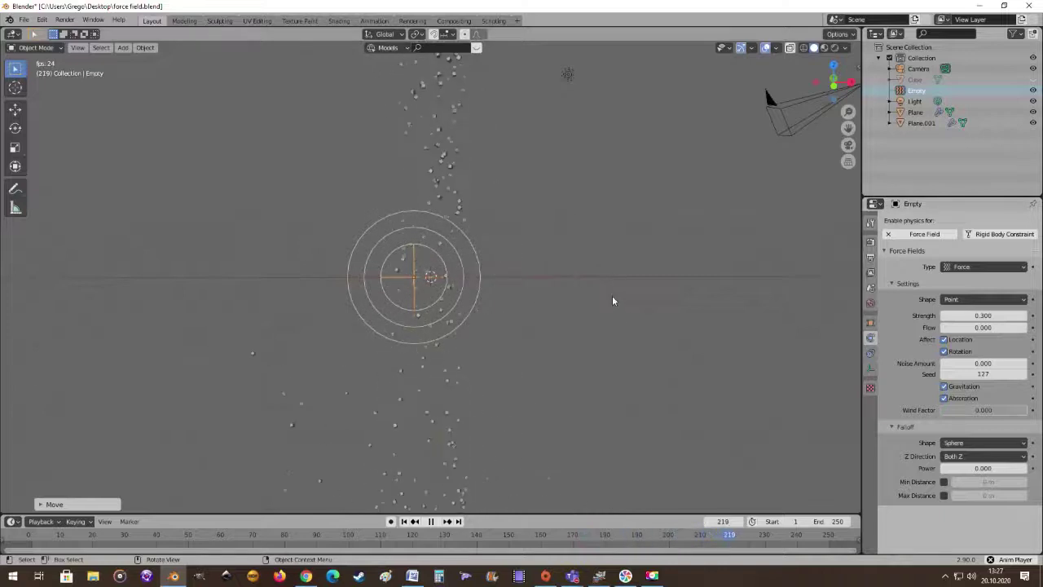
{"action": "mouse_move", "coordinate": [612, 298]}
{"action": "middle_mouse_down"}
{"action": "mouse_move", "coordinate": [586, 298]}
{"action": "mouse_move", "coordinate": [631, 305]}
{"action": "mouse_move", "coordinate": [593, 289]}
{"action": "mouse_move", "coordinate": [611, 301]}
{"action": "mouse_move", "coordinate": [605, 291]}
{"action": "middle_mouse_up"}
{"action": "scroll", "coordinate": [604, 298], "scroll_direction": "down", "scroll_amount": 2}
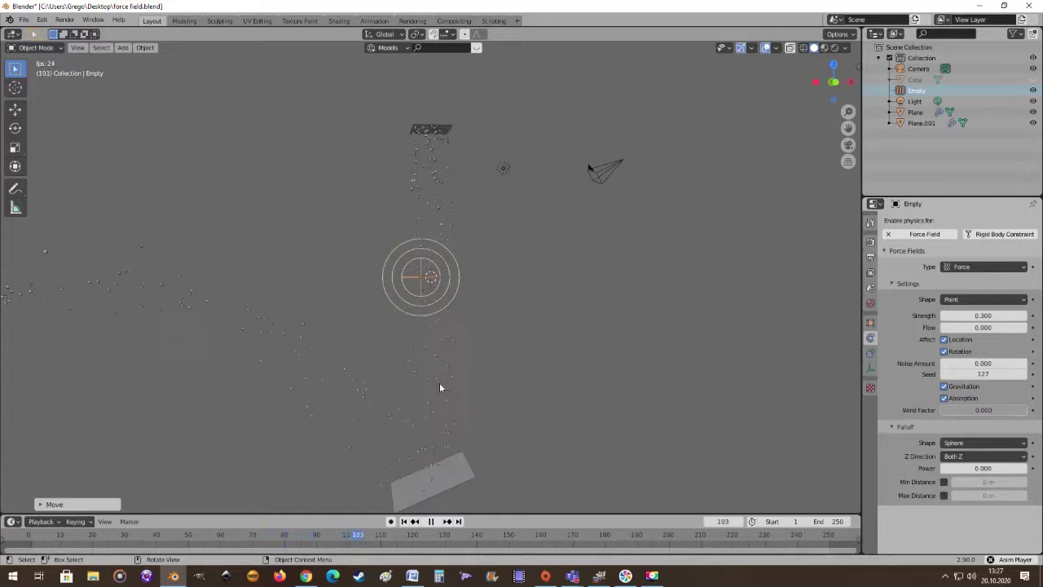
{"action": "left_click", "coordinate": [943, 386]}
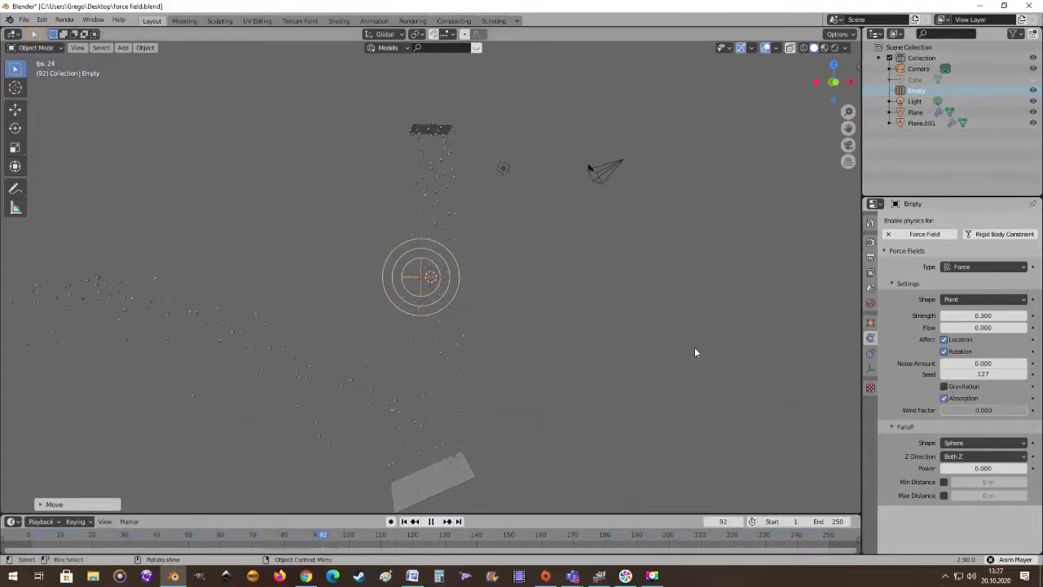
Step: Switch the force field's shape to Line and examine from several angles how it affects the falling particles
{"action": "left_click_drag", "start_coordinate": [975, 416], "coordinate": [999, 412]}
{"action": "scroll", "coordinate": [573, 298], "scroll_direction": "up", "scroll_amount": 2}
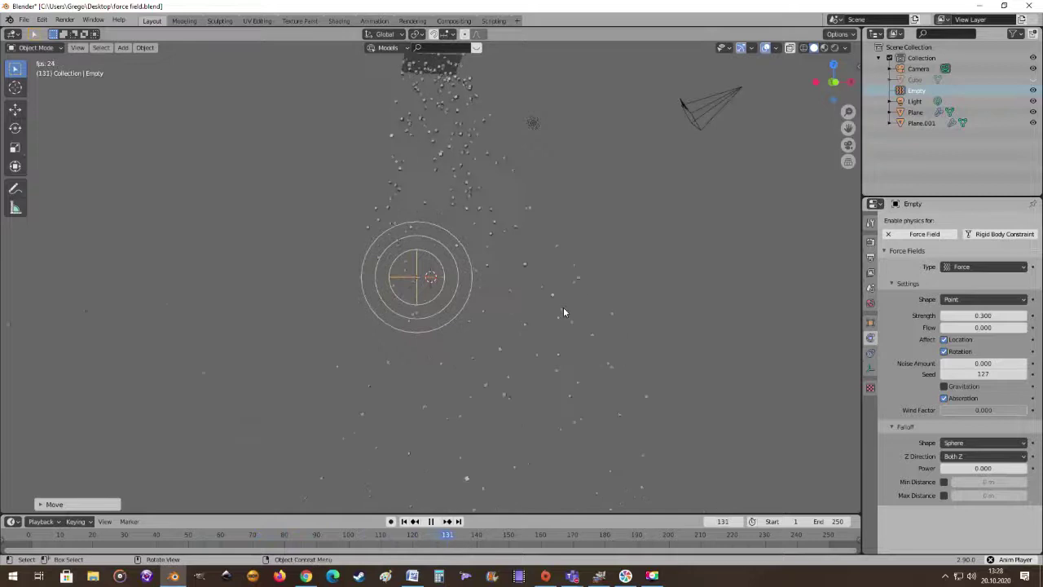
{"action": "middle_click_drag", "start_coordinate": [563, 307], "coordinate": [570, 318]}
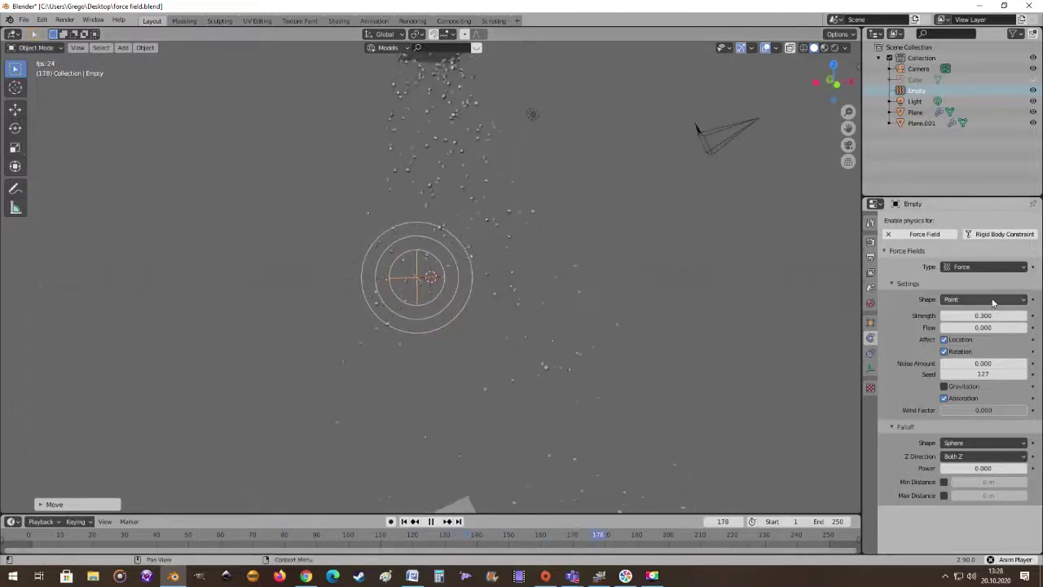
{"action": "scroll", "coordinate": [579, 272], "scroll_direction": "down", "scroll_amount": 1}
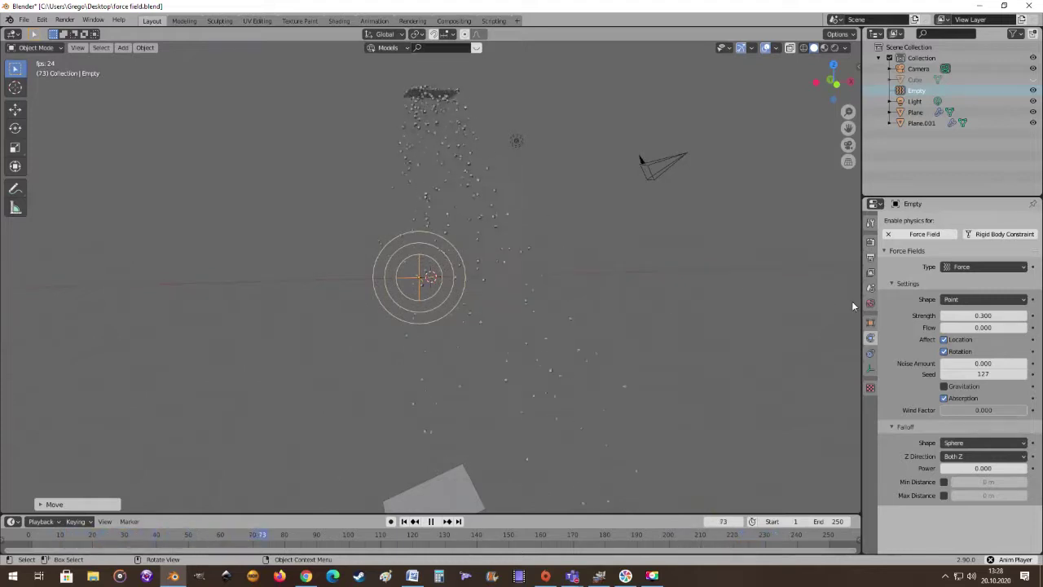
{"action": "left_click", "coordinate": [972, 300]}
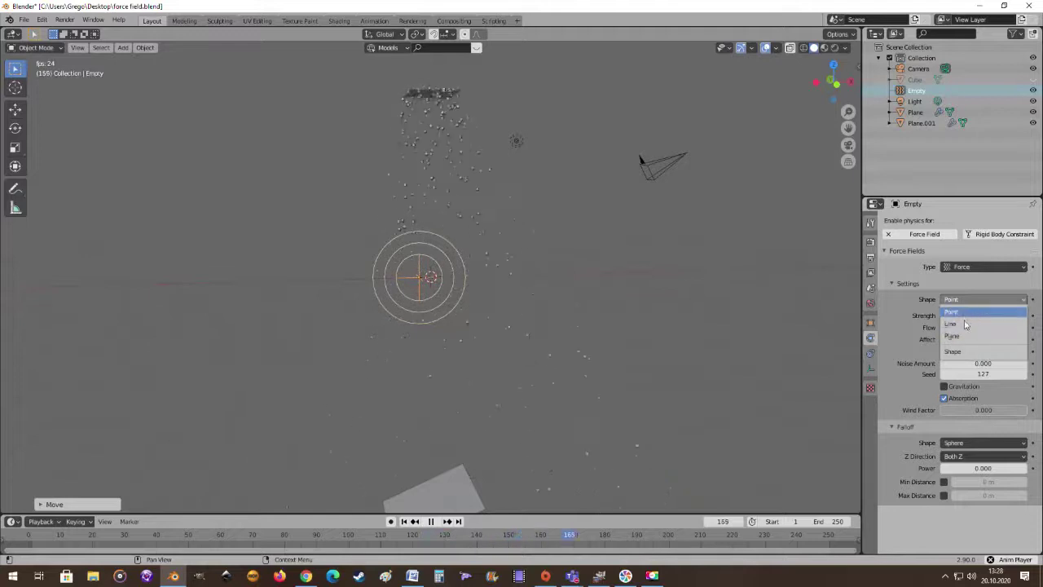
{"action": "left_click", "coordinate": [961, 324]}
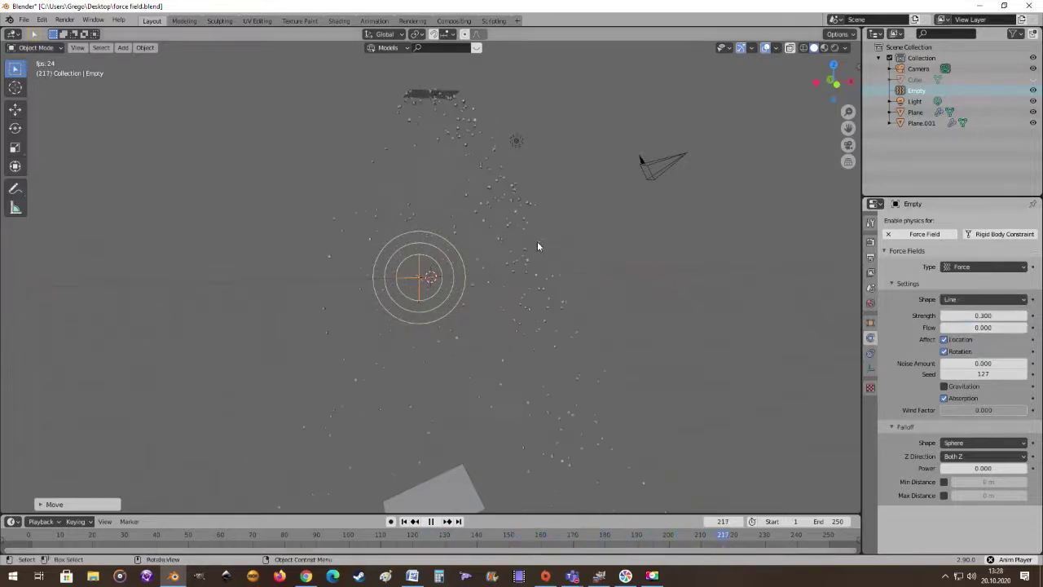
{"action": "middle_click_drag", "start_coordinate": [536, 245], "coordinate": [608, 352]}
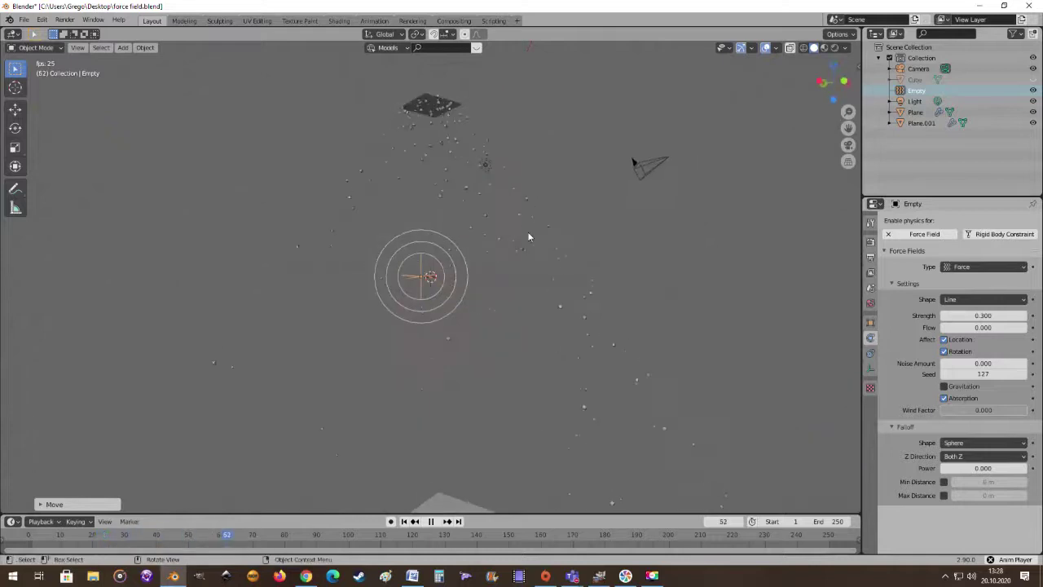
{"action": "middle_click_drag", "start_coordinate": [528, 235], "coordinate": [540, 266]}
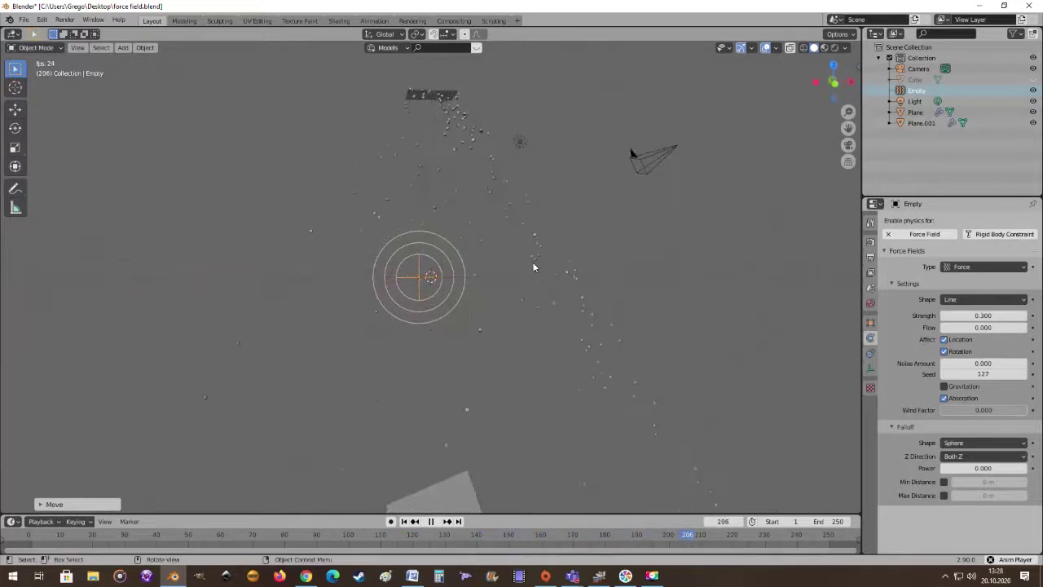
{"action": "middle_click_drag", "start_coordinate": [583, 293], "coordinate": [726, 321]}
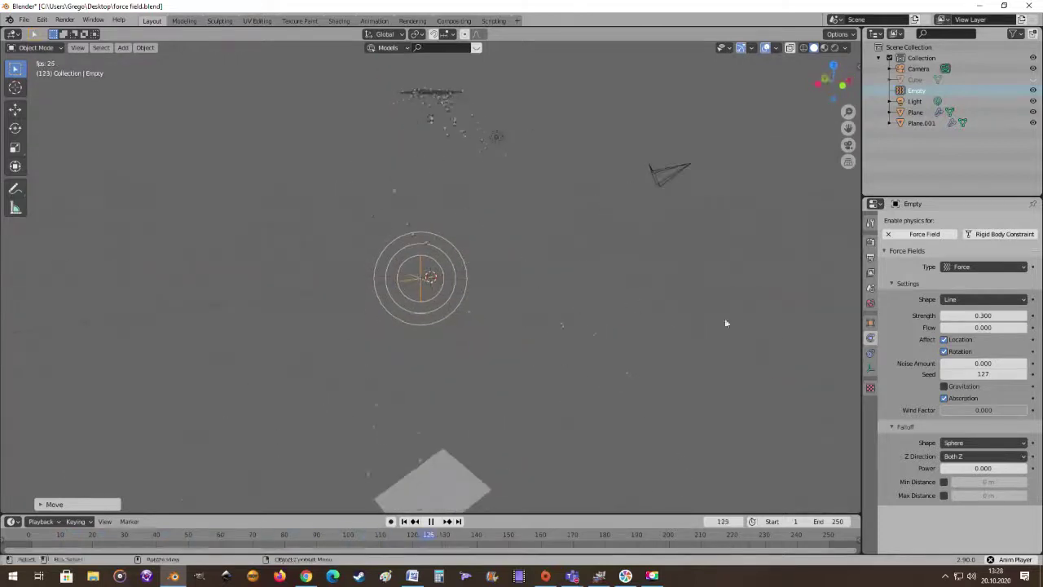
Step: Change the empty's force field shape to Plane and view the particles falling towards it
{"action": "left_click", "coordinate": [977, 300]}
{"action": "left_click", "coordinate": [968, 337]}
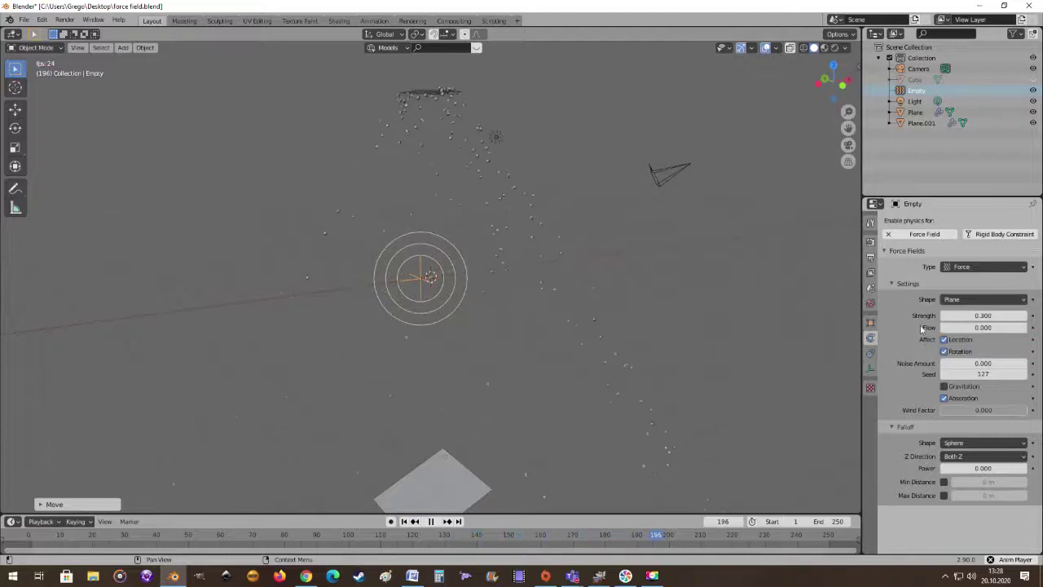
{"action": "mouse_move", "coordinate": [537, 250]}
{"action": "middle_mouse_down"}
{"action": "mouse_move", "coordinate": [517, 336]}
{"action": "mouse_move", "coordinate": [505, 258]}
{"action": "mouse_move", "coordinate": [533, 260]}
{"action": "middle_mouse_up"}
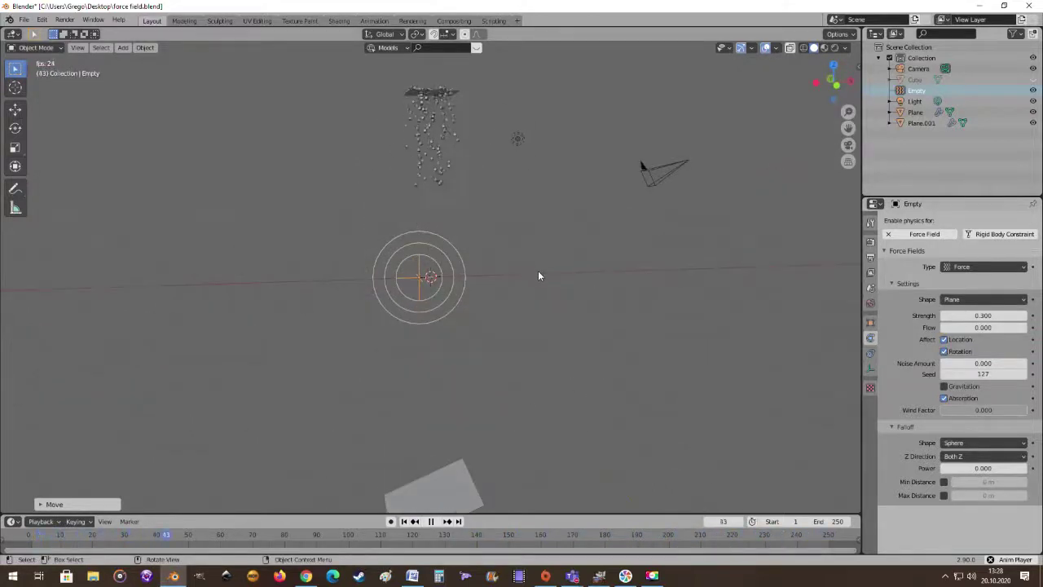
{"action": "scroll", "coordinate": [531, 299], "scroll_direction": "down", "scroll_amount": 1}
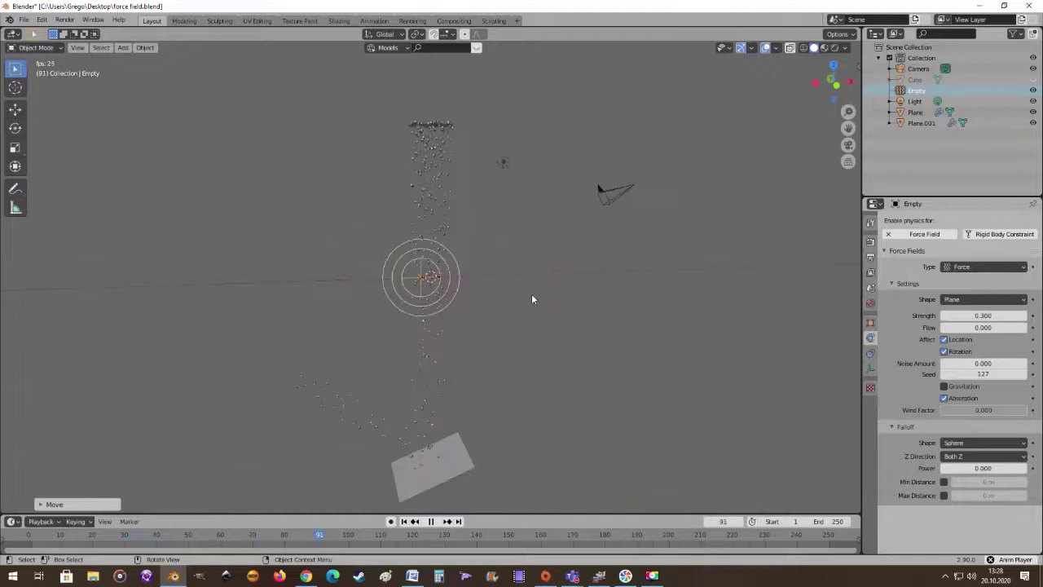
Step: Examine from several angles and distances how the plane-shaped force field affects particles passing the empty and hitting the lower plane
{"action": "middle_click_drag", "start_coordinate": [501, 277], "coordinate": [517, 323]}
{"action": "scroll", "coordinate": [534, 220], "scroll_direction": "up", "scroll_amount": 3}
{"action": "scroll", "coordinate": [517, 324], "scroll_direction": "down", "scroll_amount": 5}
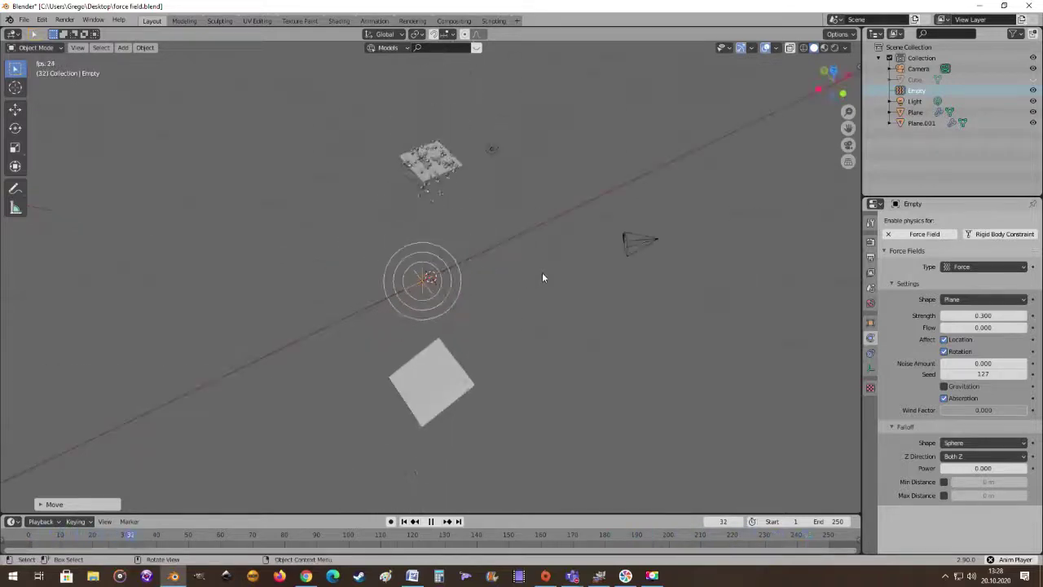
{"action": "middle_click_drag", "start_coordinate": [539, 272], "coordinate": [565, 228]}
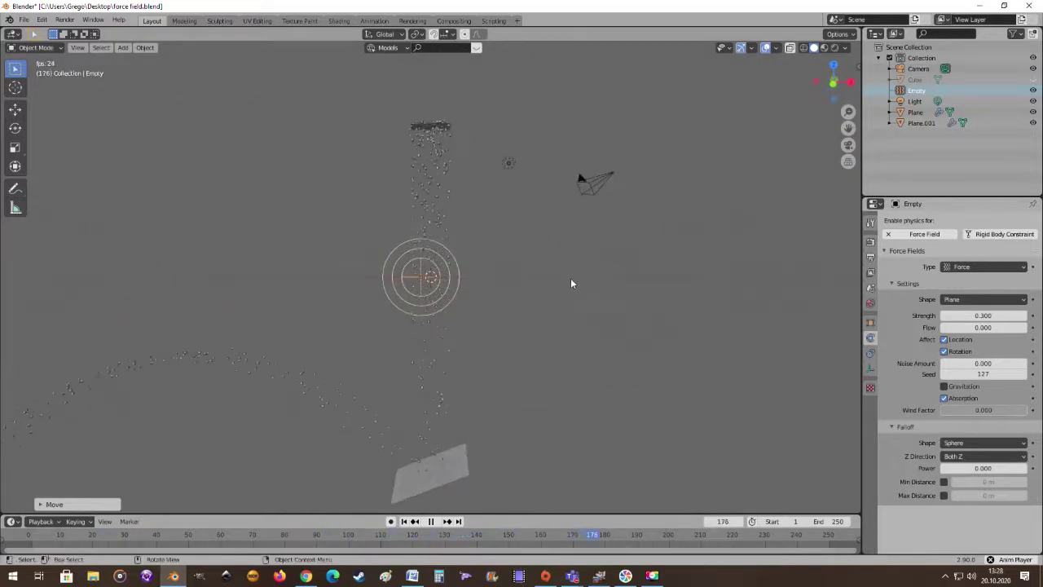
{"action": "scroll", "coordinate": [501, 277], "scroll_direction": "up", "scroll_amount": 2}
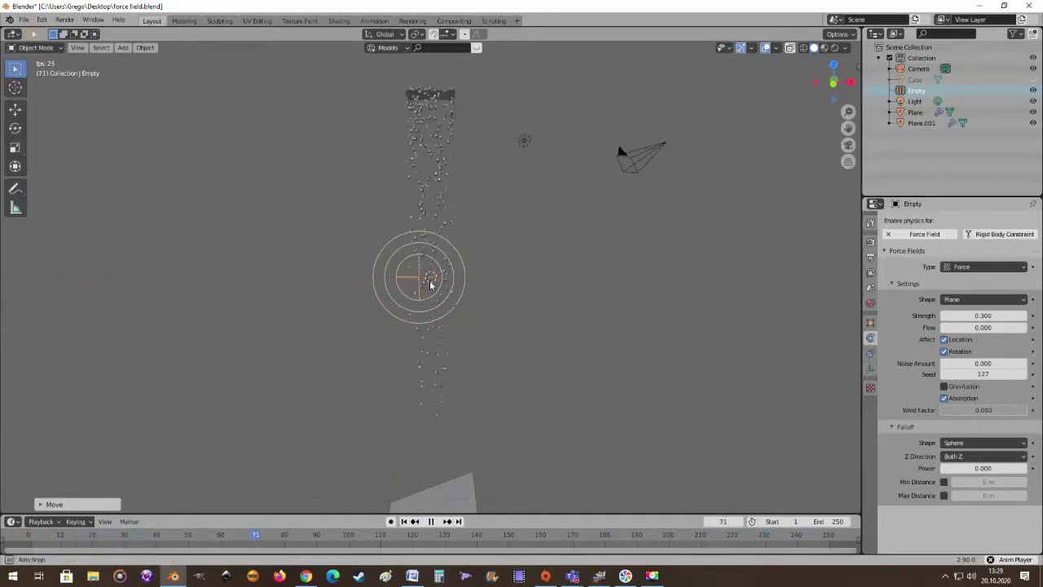
{"action": "middle_click_drag", "start_coordinate": [430, 286], "coordinate": [444, 295]}
{"action": "scroll", "coordinate": [457, 304], "scroll_direction": "up", "scroll_amount": 1}
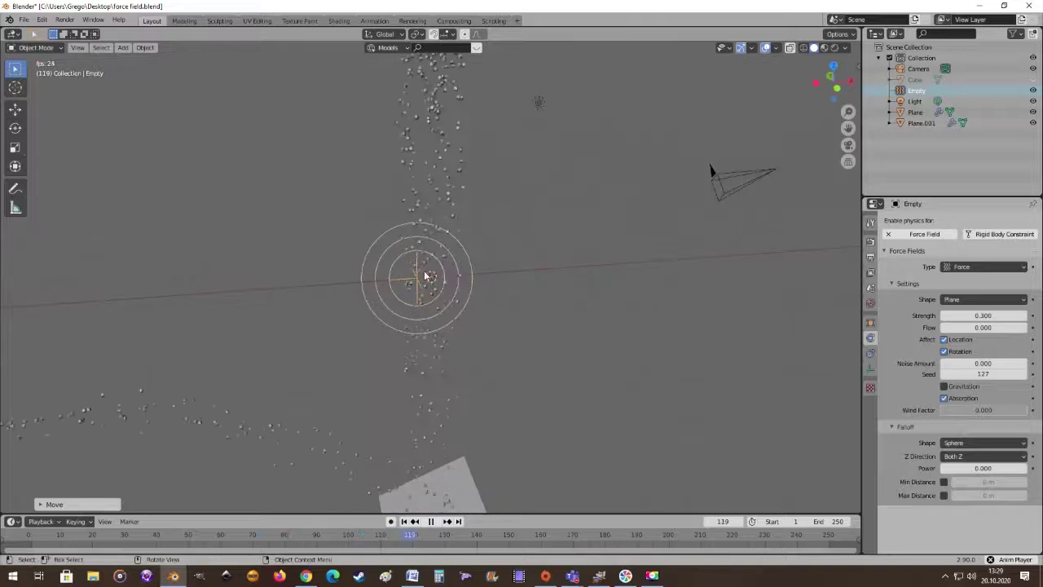
{"action": "middle_click_drag", "start_coordinate": [458, 311], "coordinate": [440, 291]}
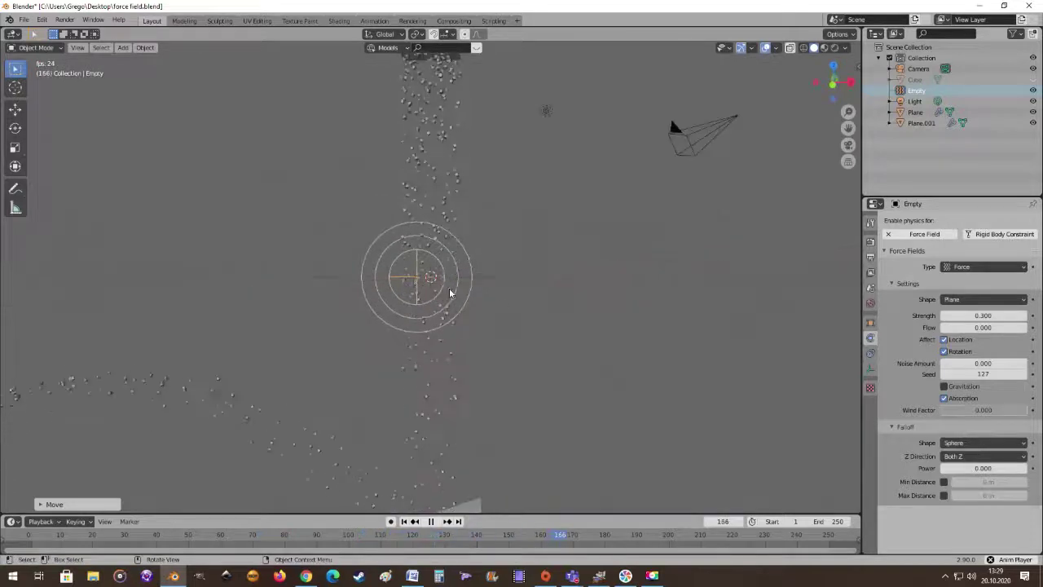
Step: Try rotating the empty to tilt its plane-shaped force field while the particles fall, and cancel the rotation
{"action": "key", "text": "g"}
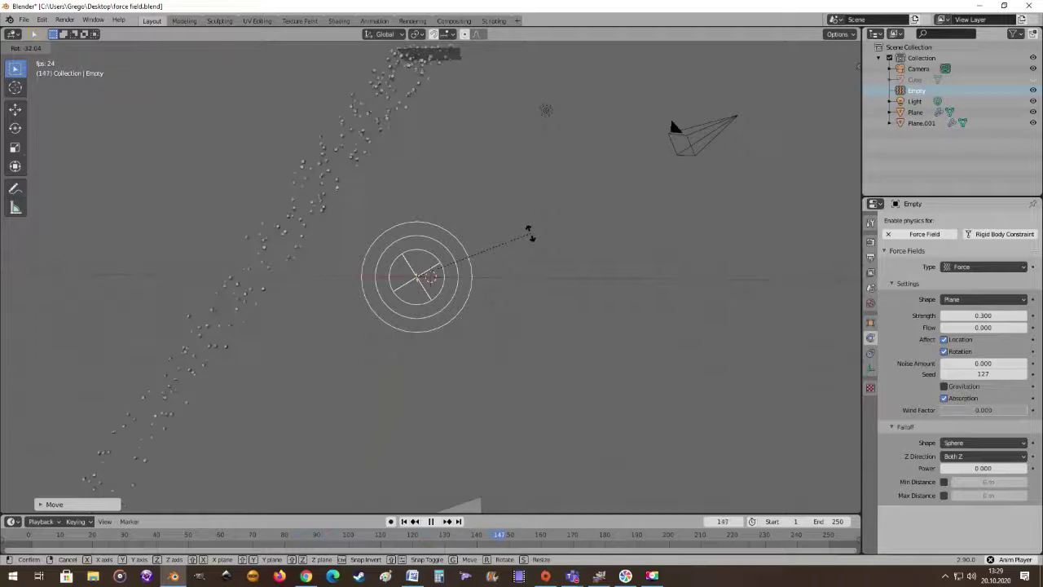
{"action": "right_click", "coordinate": [531, 233]}
{"action": "middle_click_drag", "start_coordinate": [487, 309], "coordinate": [533, 324]}
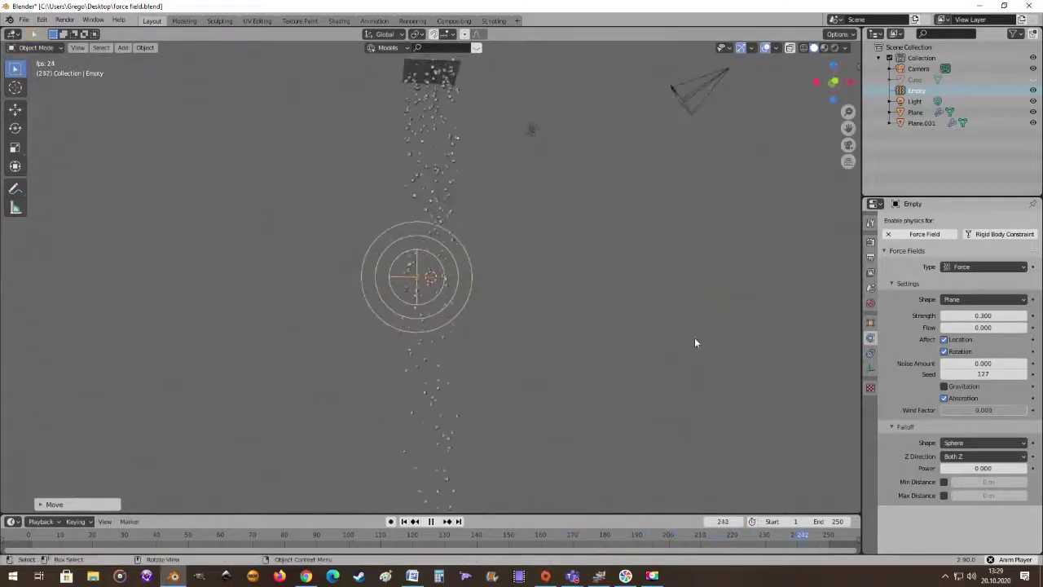
Step: Return the force field's shape to Point and examine the falling particles around the empty from several angles
{"action": "left_click", "coordinate": [973, 299]}
{"action": "left_click", "coordinate": [967, 316]}
{"action": "scroll", "coordinate": [661, 284], "scroll_direction": "down", "scroll_amount": 1}
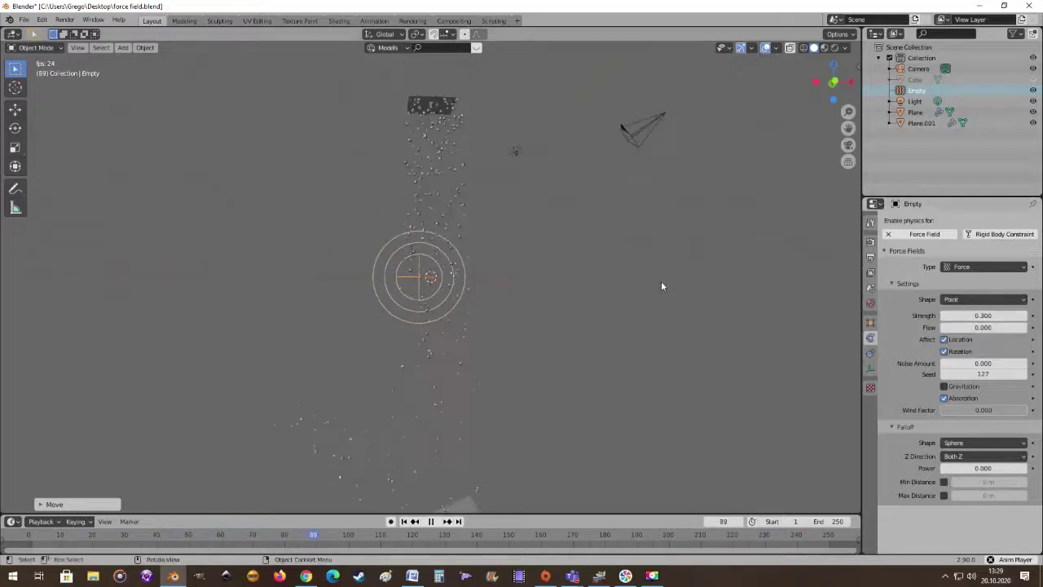
{"action": "scroll", "coordinate": [562, 279], "scroll_direction": "up", "scroll_amount": 1}
{"action": "middle_click_drag", "start_coordinate": [563, 282], "coordinate": [549, 303]}
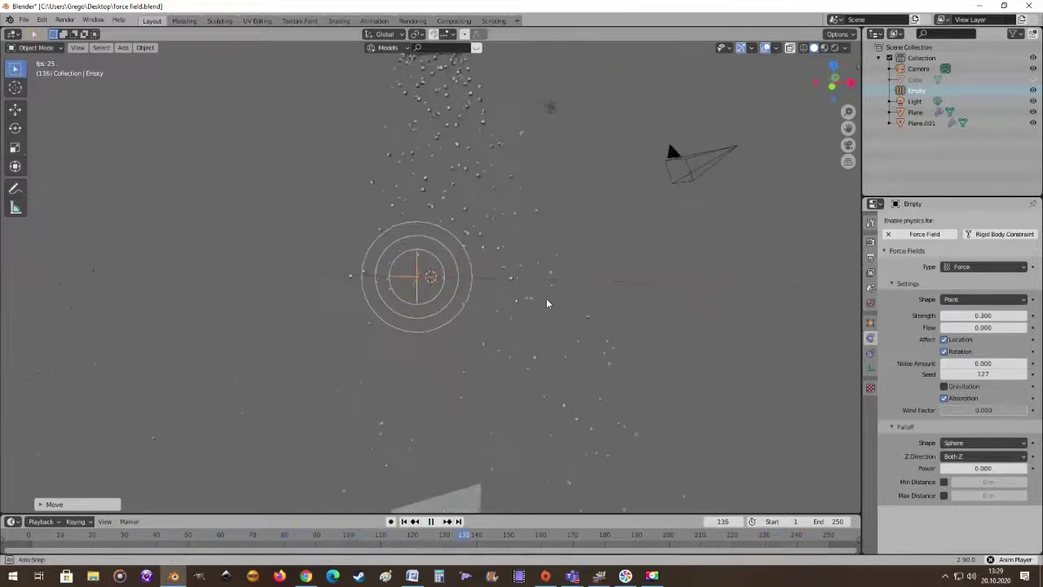
{"action": "middle_click_drag", "start_coordinate": [477, 291], "coordinate": [484, 289]}
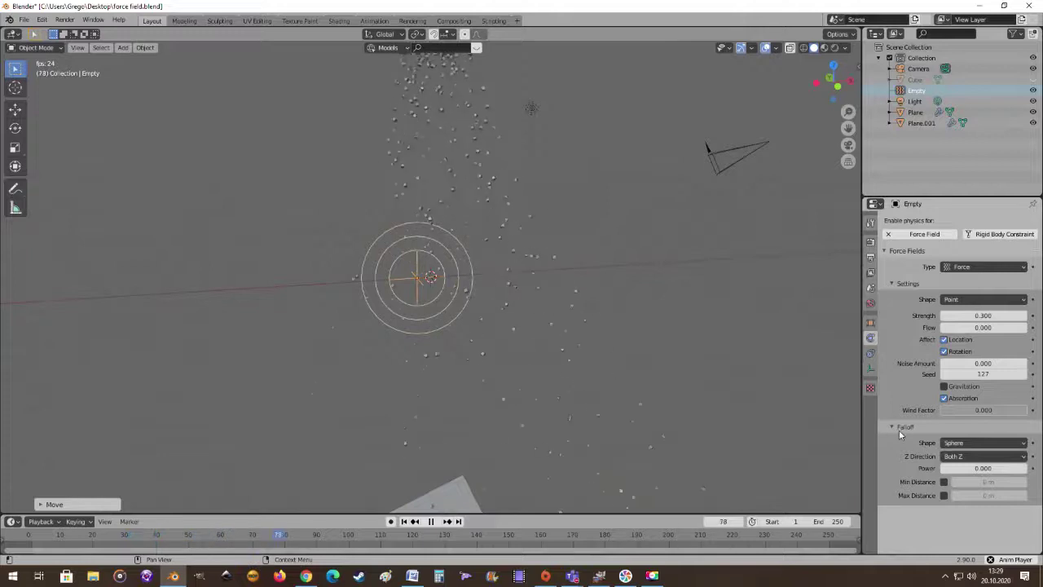
{"action": "mouse_move", "coordinate": [608, 287]}
{"action": "middle_mouse_down"}
{"action": "mouse_move", "coordinate": [597, 271]}
{"action": "mouse_move", "coordinate": [611, 275]}
{"action": "mouse_move", "coordinate": [584, 280]}
{"action": "mouse_move", "coordinate": [596, 285]}
{"action": "middle_mouse_up"}
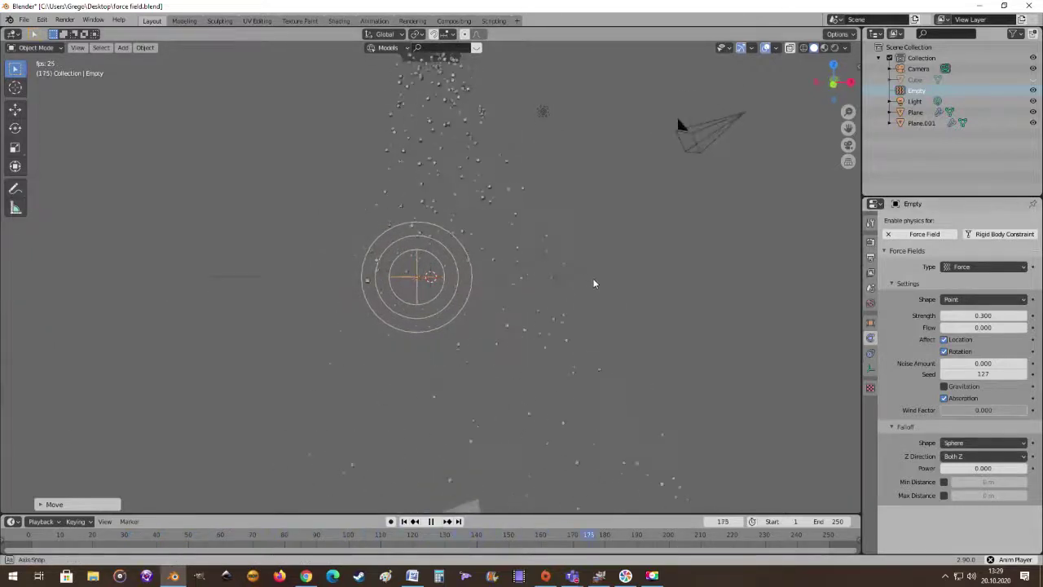
{"action": "middle_click_drag", "start_coordinate": [734, 358], "coordinate": [705, 379]}
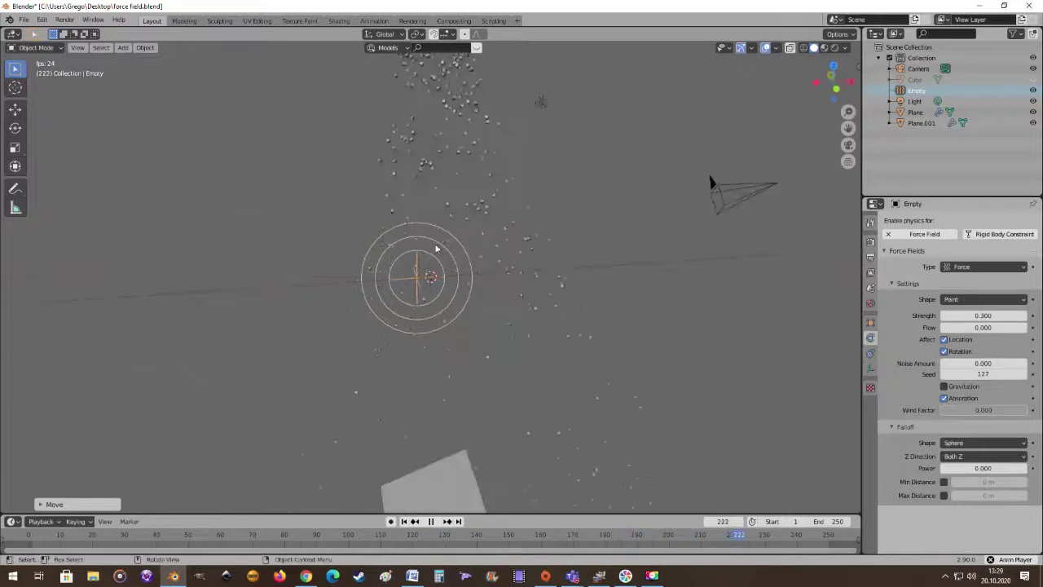
{"action": "middle_click_drag", "start_coordinate": [436, 248], "coordinate": [538, 291]}
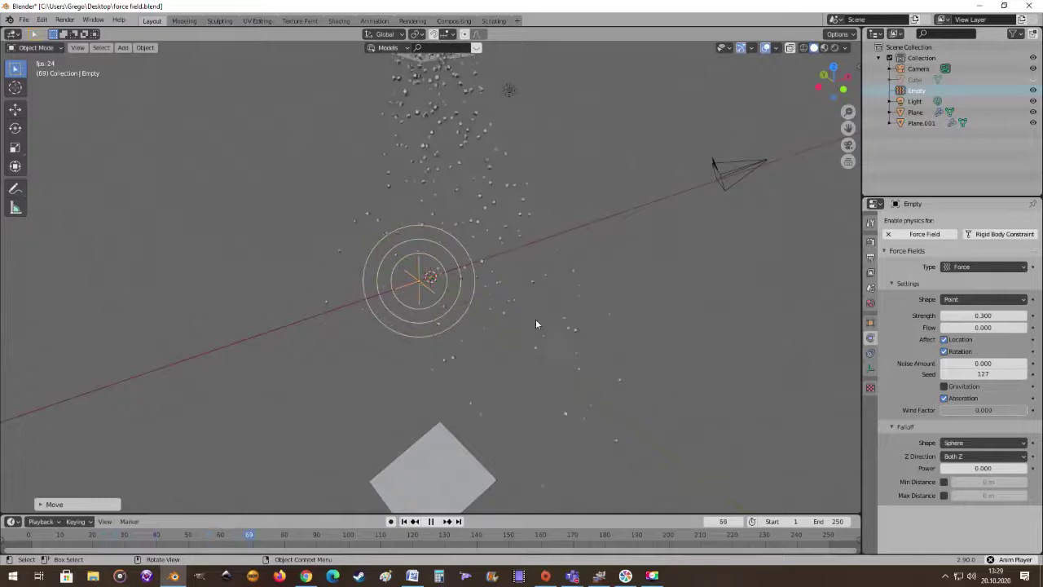
Step: Try the falloff's +Z direction on the force field, and restore the Z Direction to Both Z
{"action": "left_click", "coordinate": [1010, 460]}
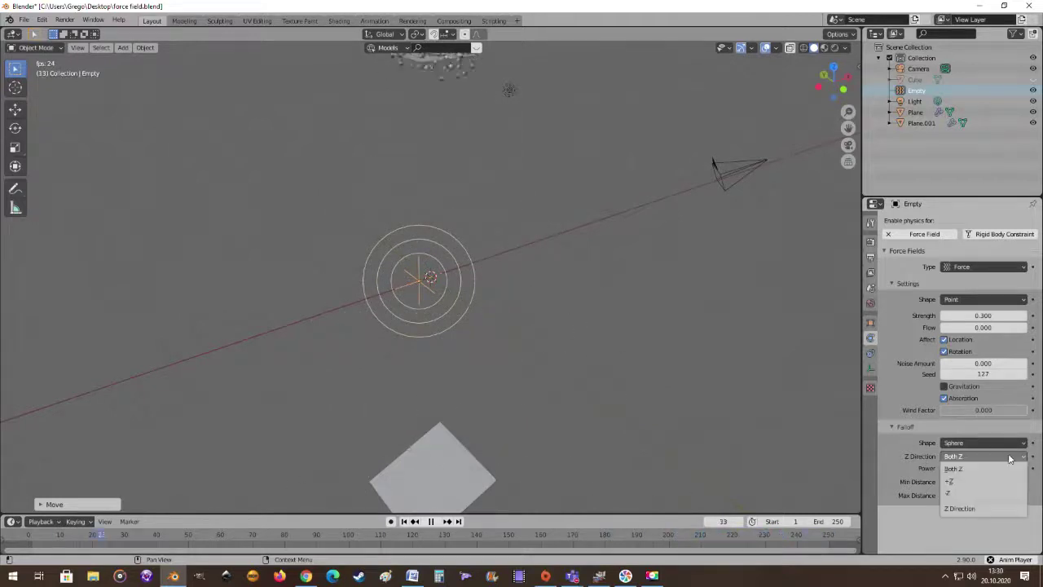
{"action": "left_click", "coordinate": [967, 482]}
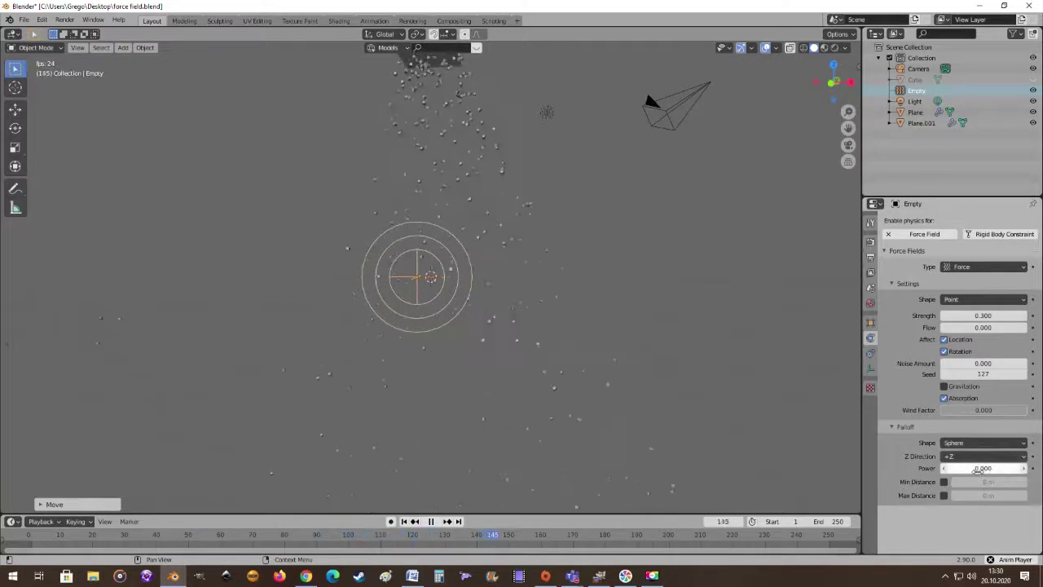
{"action": "left_click", "coordinate": [981, 456]}
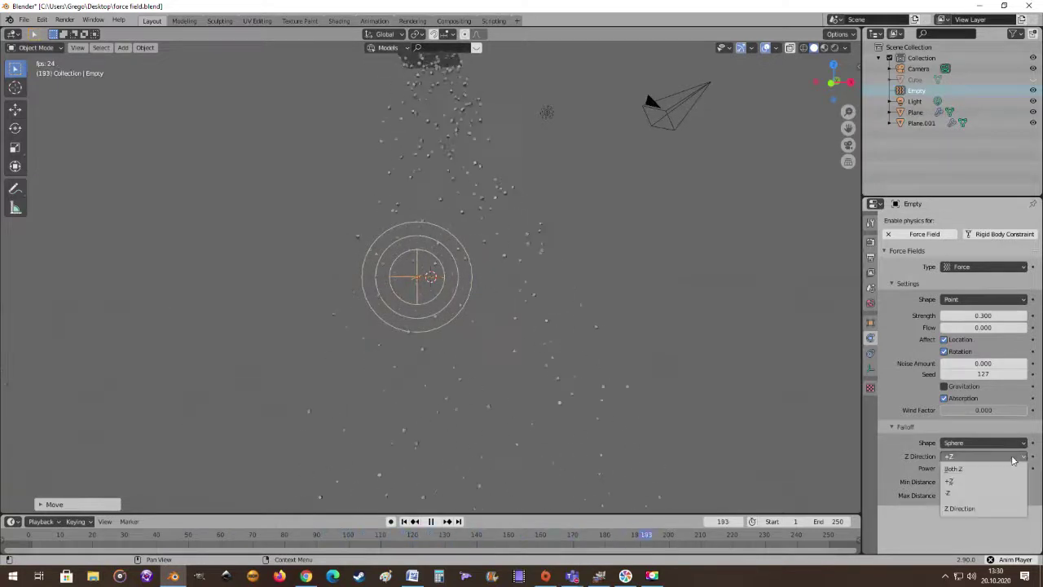
{"action": "left_click", "coordinate": [982, 468]}
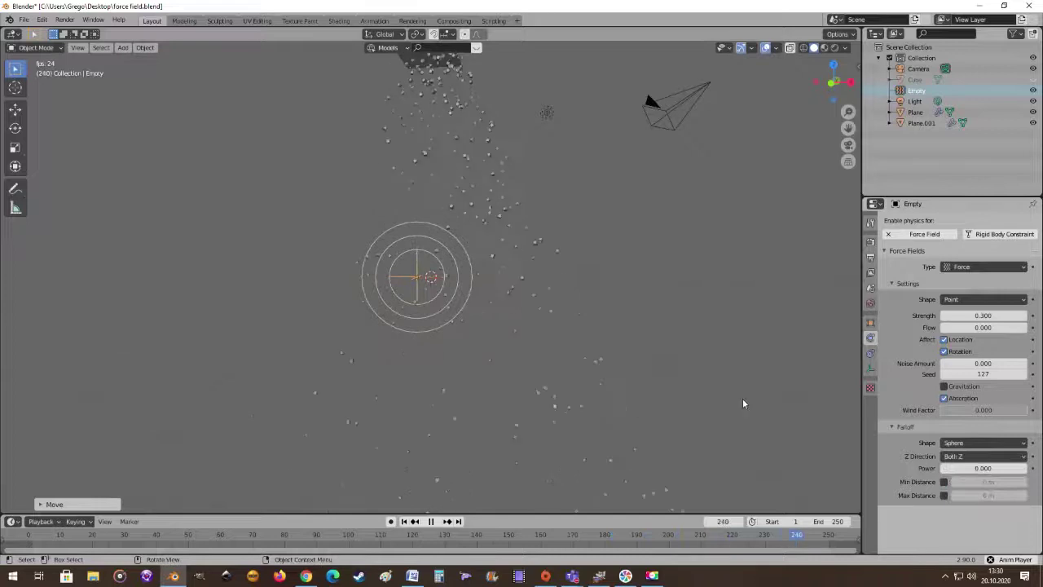
Step: Raise the force field's falloff Power to 1.7 and view the particles passing the empty
{"action": "left_click", "coordinate": [1000, 469]}
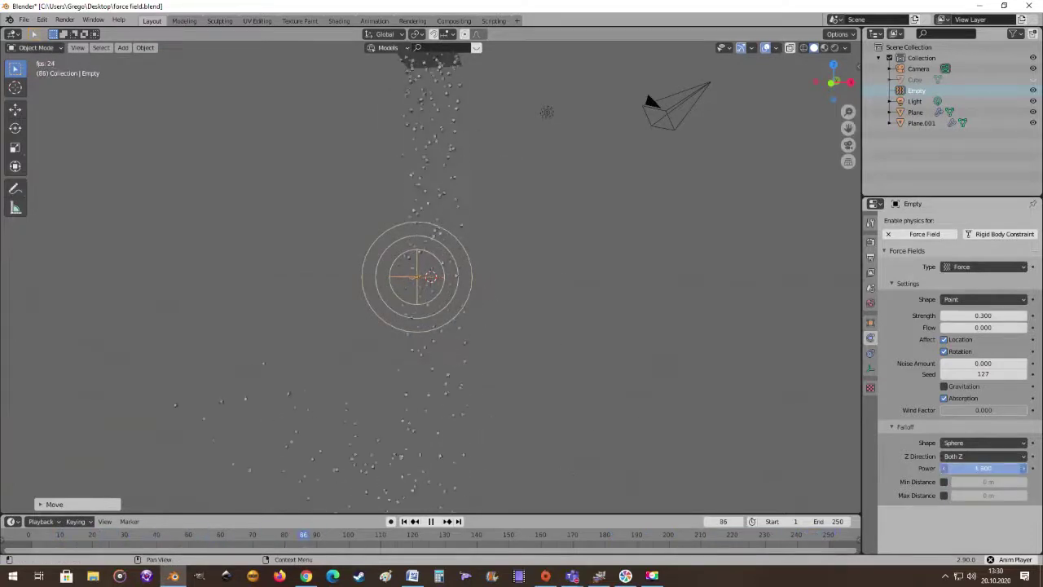
{"action": "key", "text": "Return"}
{"action": "middle_click_drag", "start_coordinate": [519, 283], "coordinate": [505, 260]}
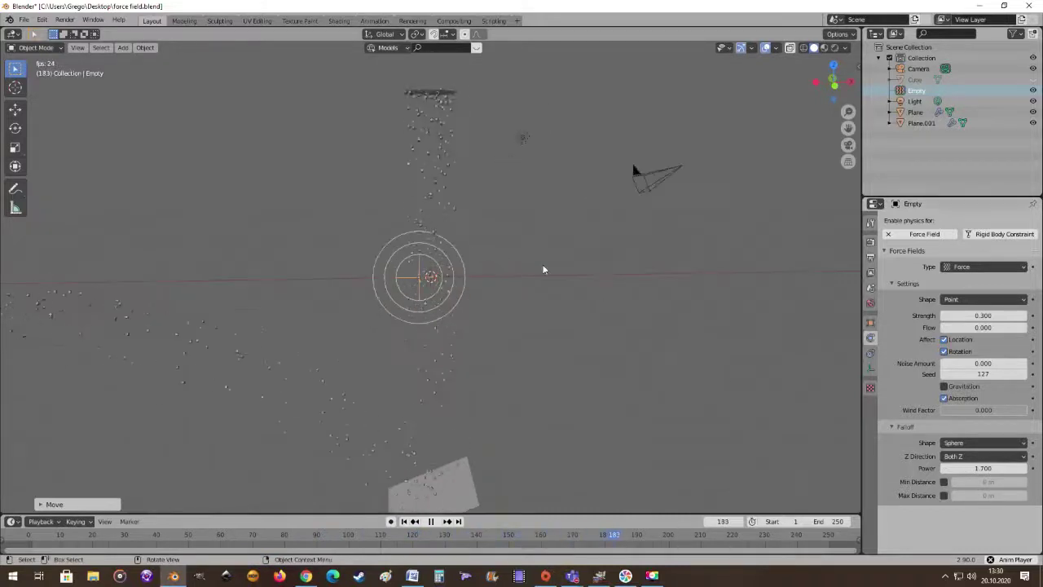
Step: Reset the force field's falloff Power to 0
{"action": "left_click", "coordinate": [983, 468]}
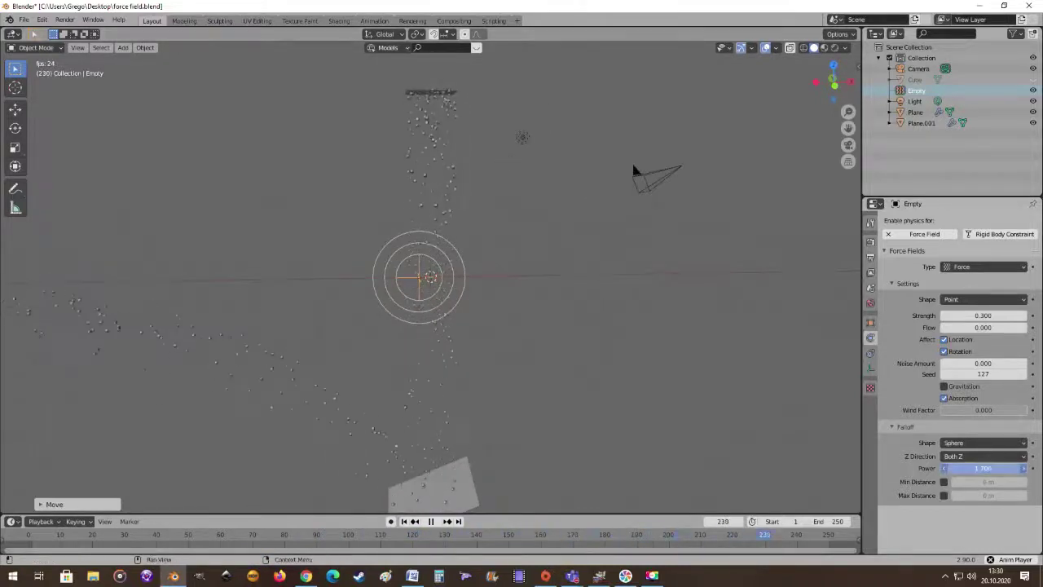
{"action": "type", "text": "0"}
{"action": "key", "text": "Return"}
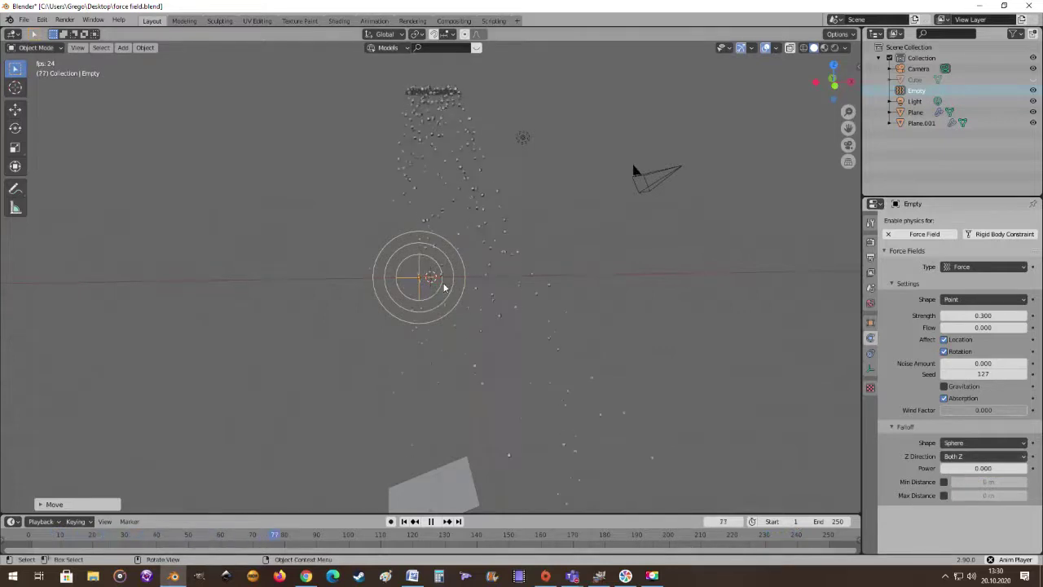
Step: Set the force field's falloff Power to 4.5 and view the particles close to the empty
{"action": "scroll", "coordinate": [410, 274], "scroll_direction": "up", "scroll_amount": 1}
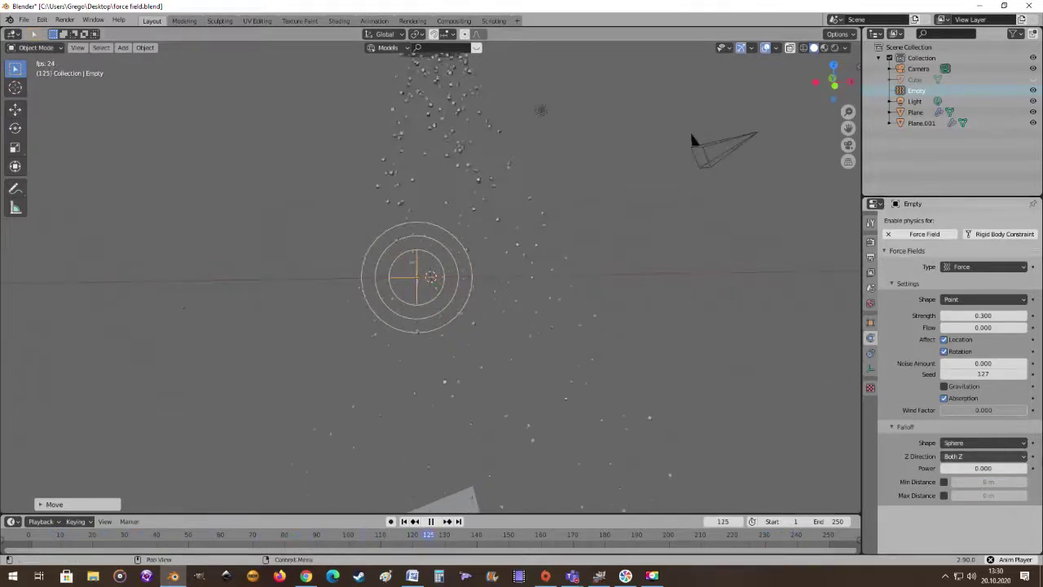
{"action": "left_click", "coordinate": [944, 469]}
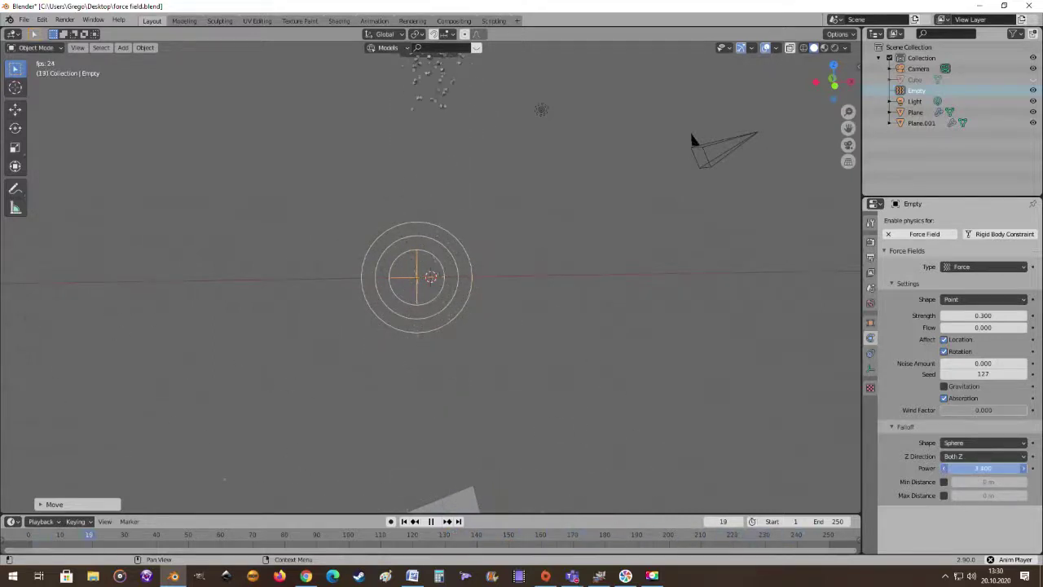
{"action": "left_click_drag", "start_coordinate": [983, 468], "coordinate": [975, 468]}
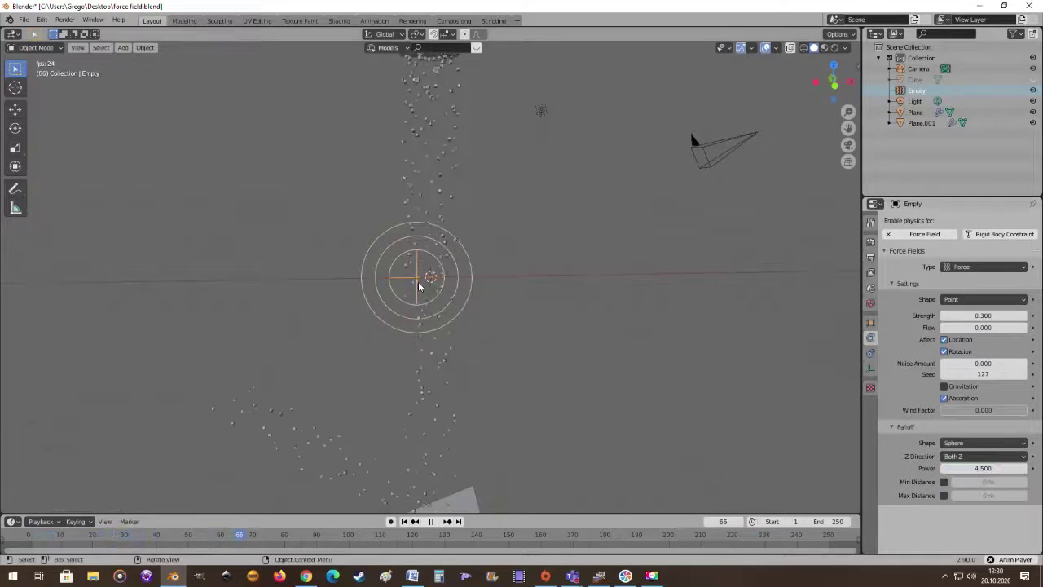
Step: Try moving the empty along the Z axis, and along the X axis away from the particle stream
{"action": "key", "text": "g"}
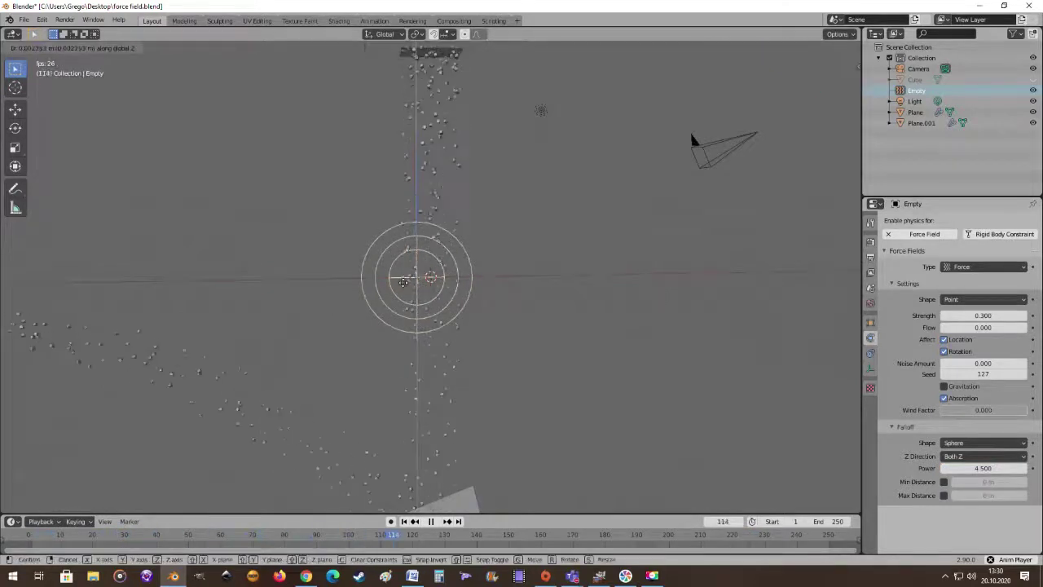
{"action": "right_click", "coordinate": [423, 286]}
{"action": "key", "text": "g"}
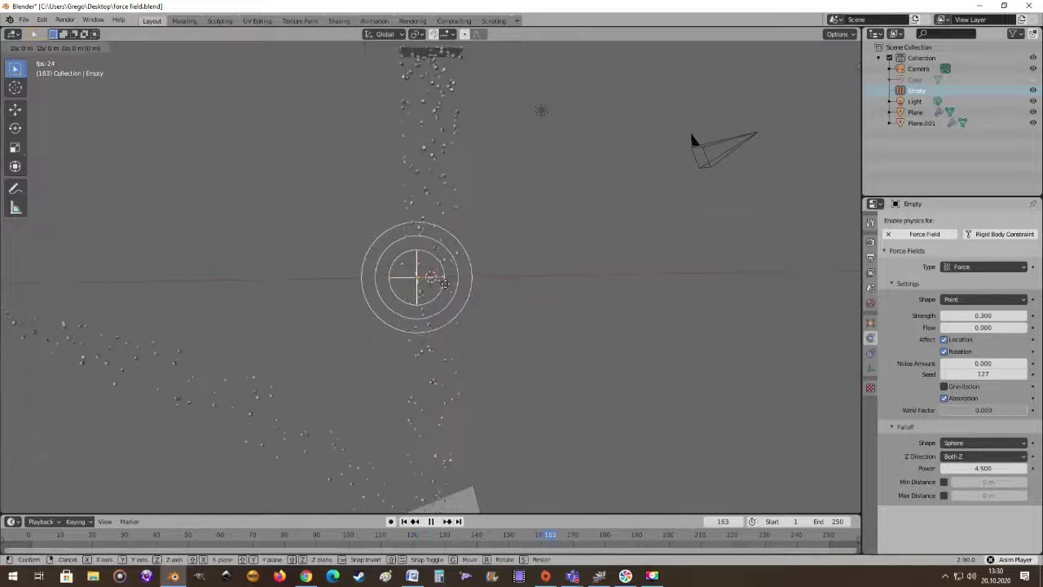
{"action": "key", "text": "x"}
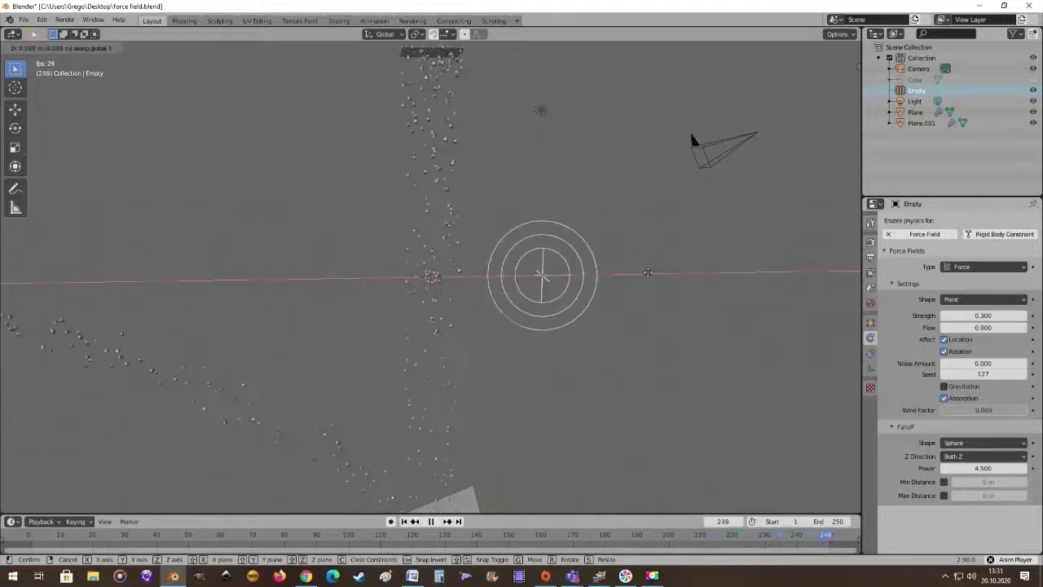
{"action": "right_click", "coordinate": [542, 271]}
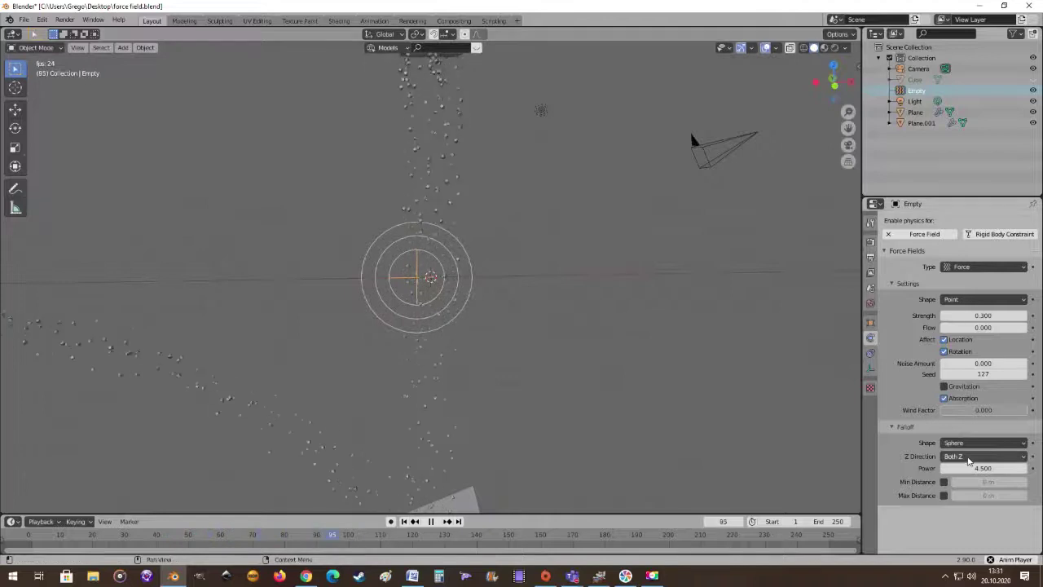
Step: Try the falloff's +Z and -Z directions on the force field and view the particles passing the empty
{"action": "left_click", "coordinate": [970, 457]}
{"action": "left_click", "coordinate": [955, 481]}
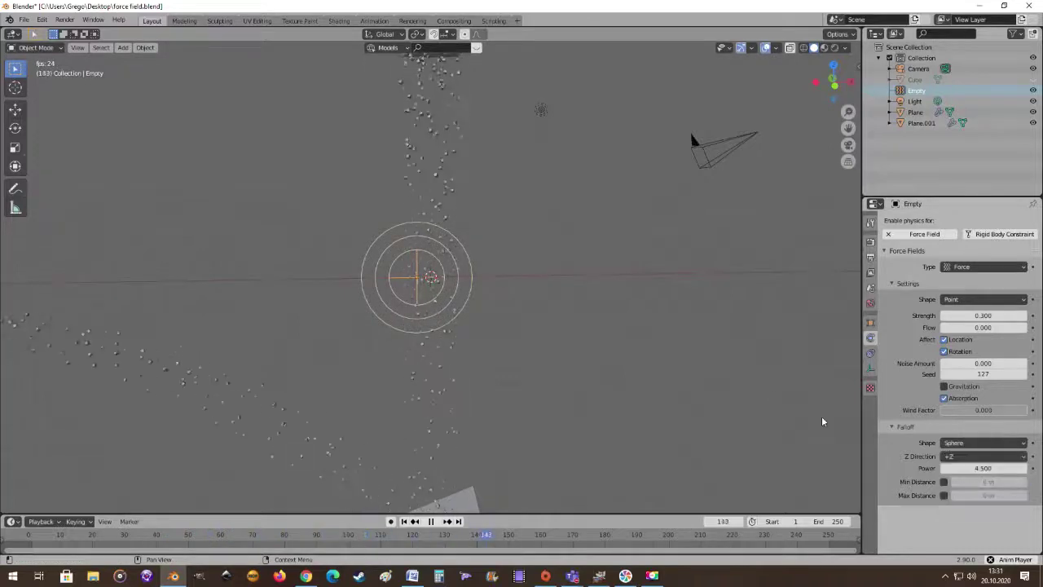
{"action": "left_click", "coordinate": [964, 457]}
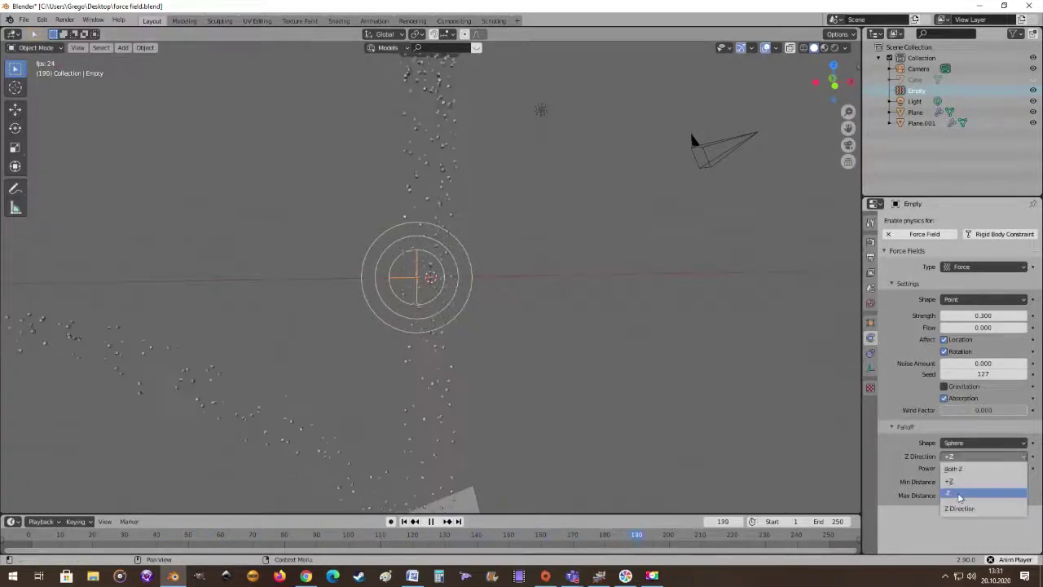
{"action": "left_click", "coordinate": [962, 494]}
{"action": "middle_click_drag", "start_coordinate": [538, 284], "coordinate": [498, 295]}
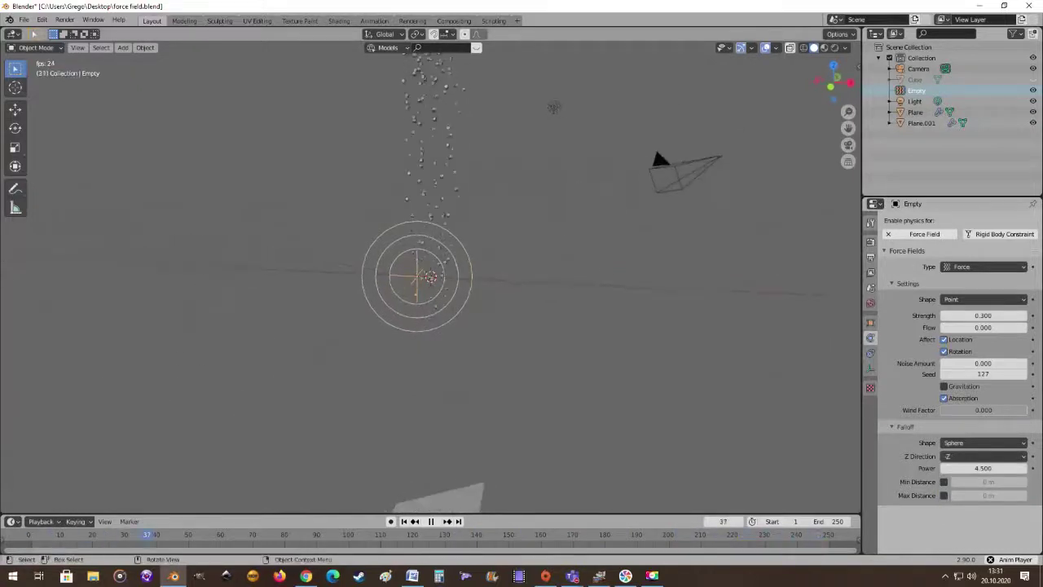
Step: Try rotating the empty and view the particle stream from another angle
{"action": "key", "text": "r"}
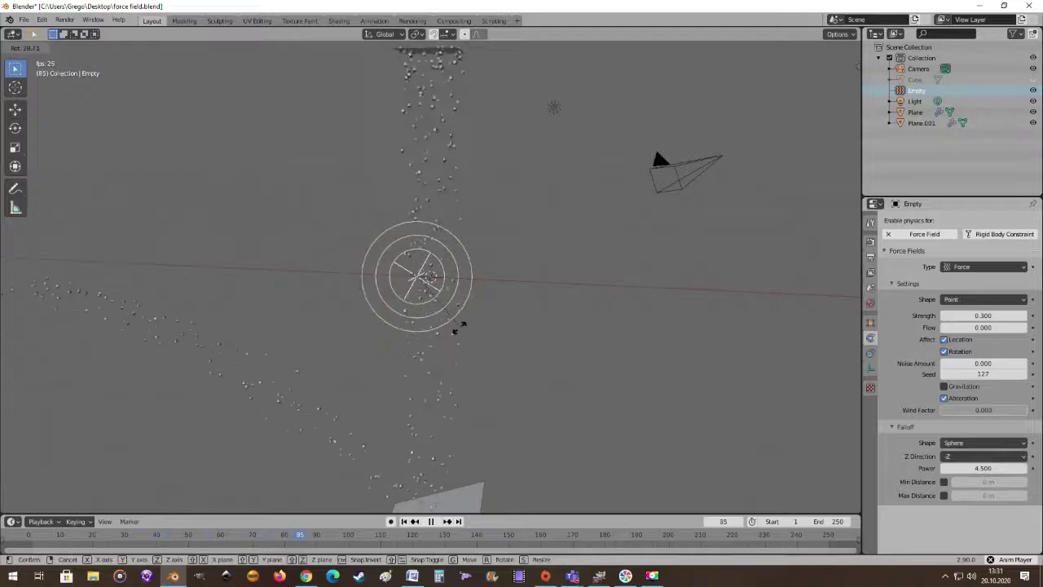
{"action": "left_click", "coordinate": [485, 319]}
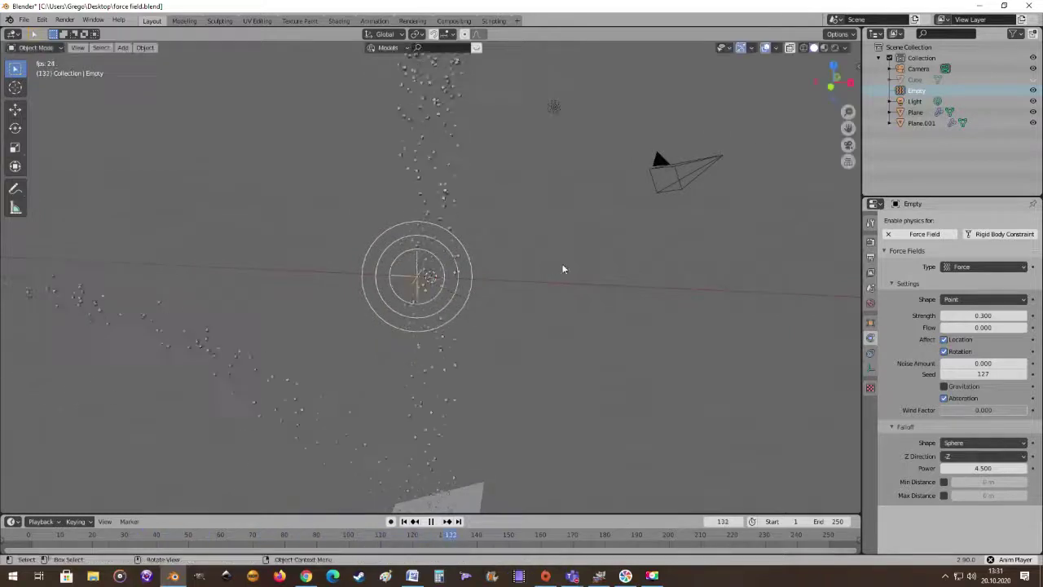
{"action": "middle_click_drag", "start_coordinate": [562, 268], "coordinate": [644, 249]}
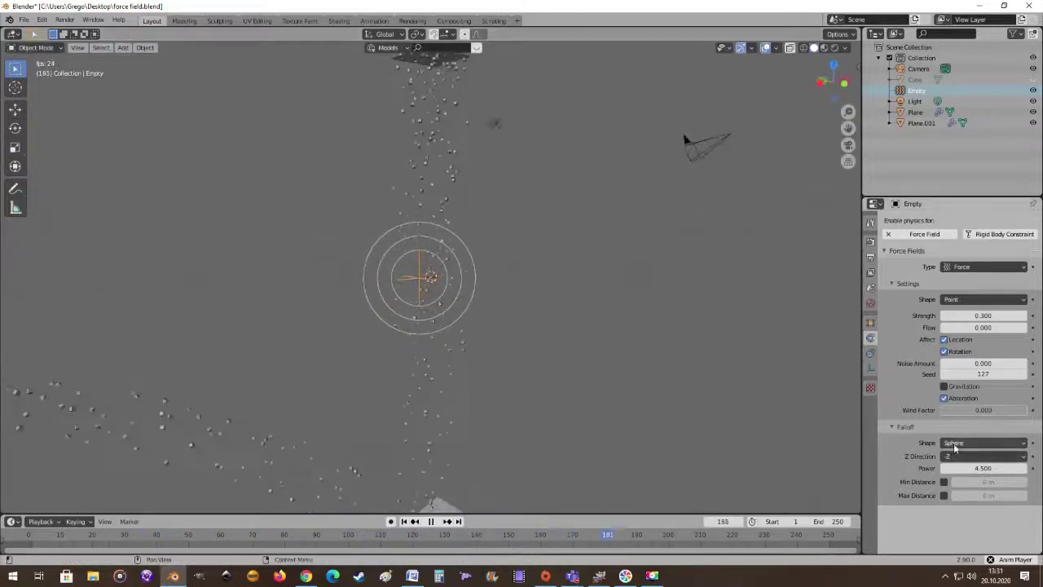
Step: Change the force field's falloff Shape to Tube and restore its Z Direction to Both Z
{"action": "left_click", "coordinate": [1002, 444]}
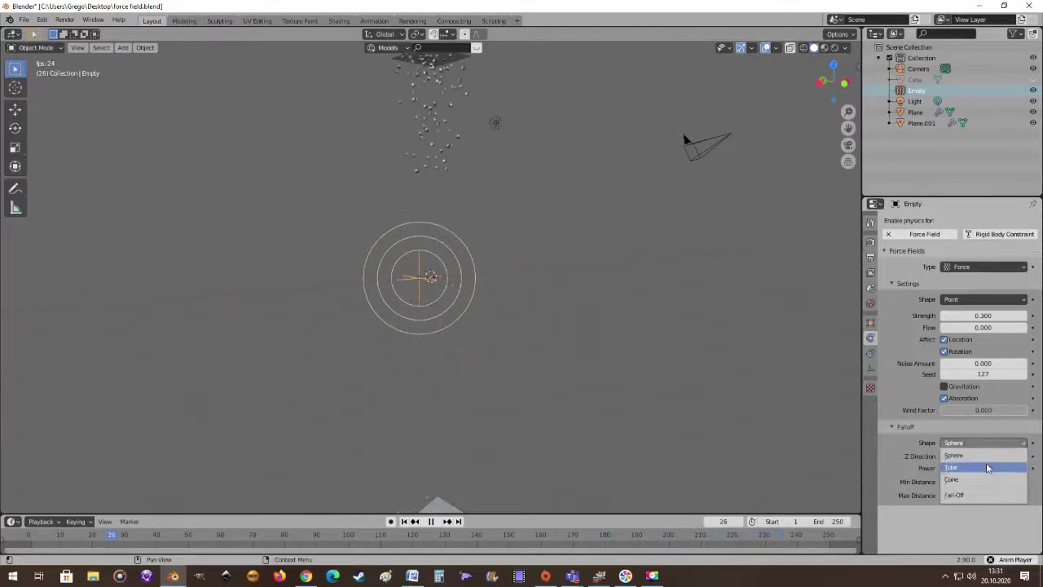
{"action": "left_click", "coordinate": [985, 467]}
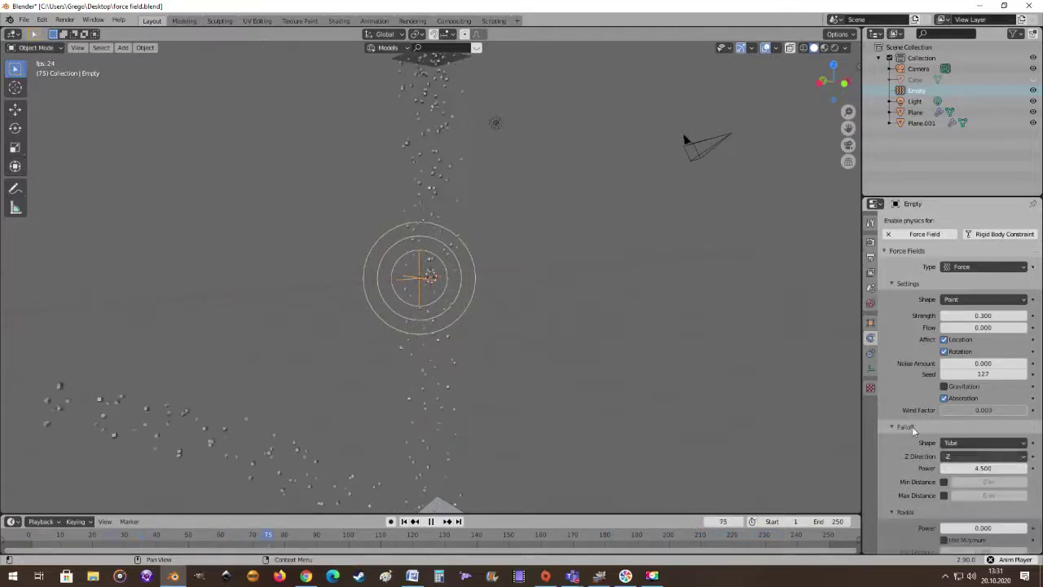
{"action": "middle_click_drag", "start_coordinate": [600, 300], "coordinate": [652, 337]}
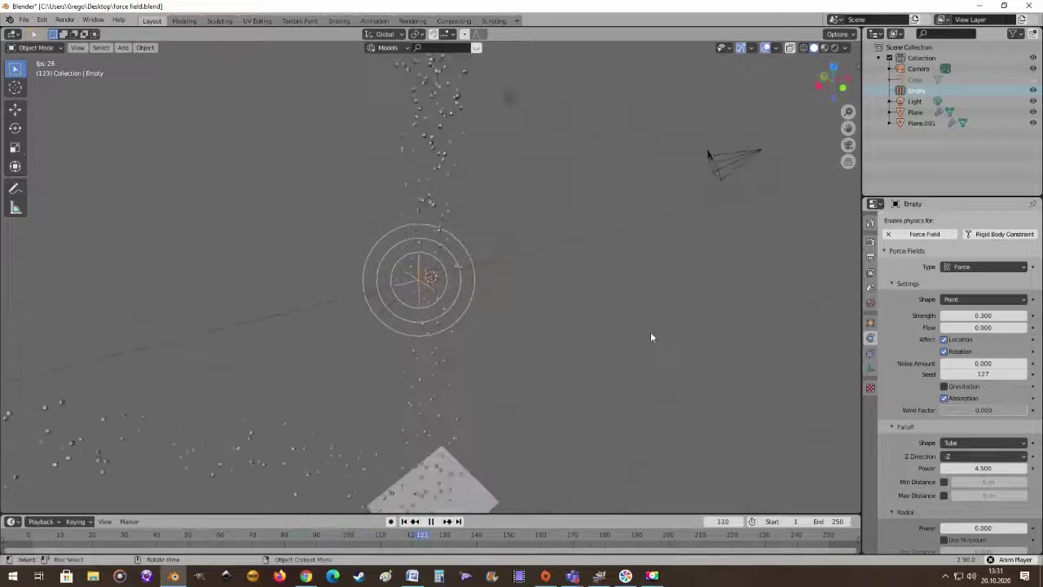
{"action": "left_click", "coordinate": [964, 455]}
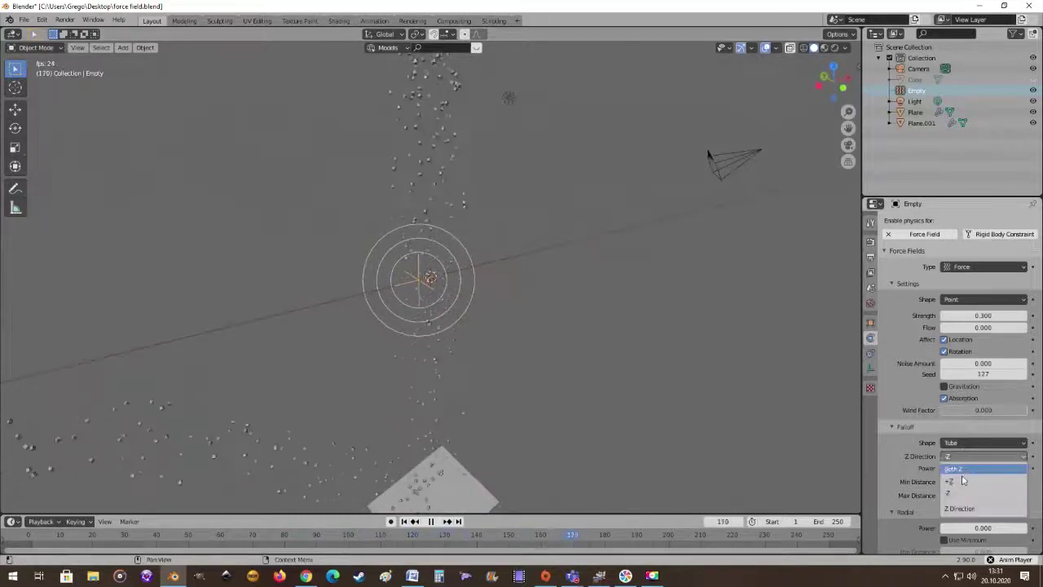
{"action": "left_click", "coordinate": [982, 468]}
{"action": "middle_click_drag", "start_coordinate": [817, 355], "coordinate": [791, 366]}
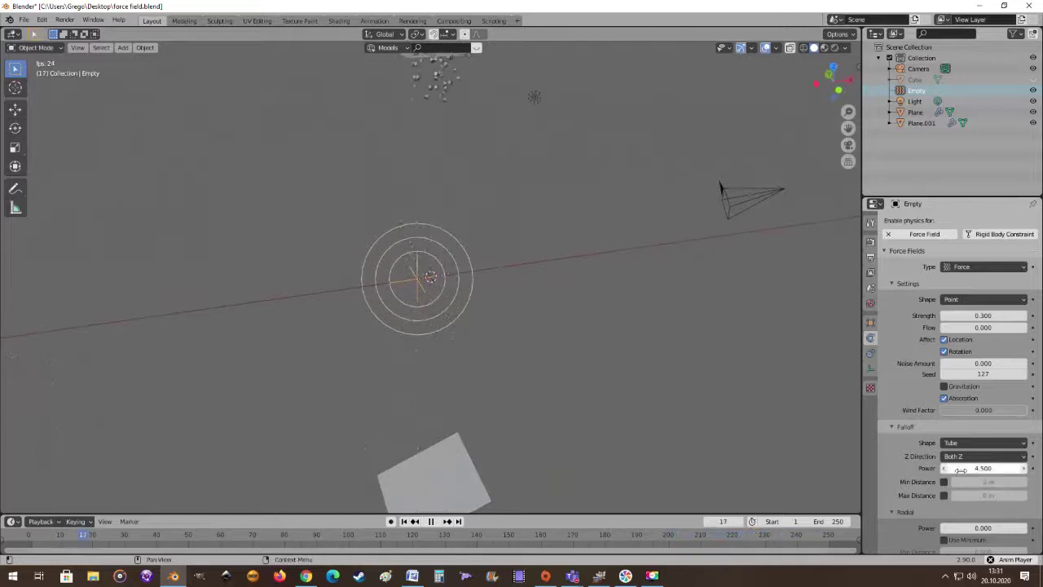
{"action": "middle_click_drag", "start_coordinate": [538, 279], "coordinate": [669, 284]}
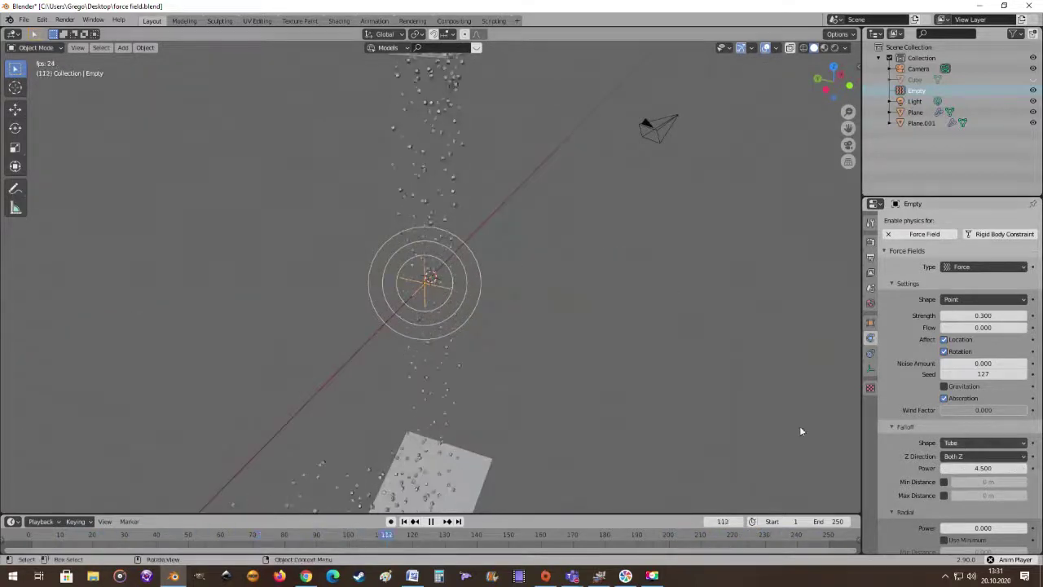
Step: Enable the falloff's distance limits, with Min Distance at 1.7 m and Max Distance at 2.22 m
{"action": "left_click", "coordinate": [943, 481]}
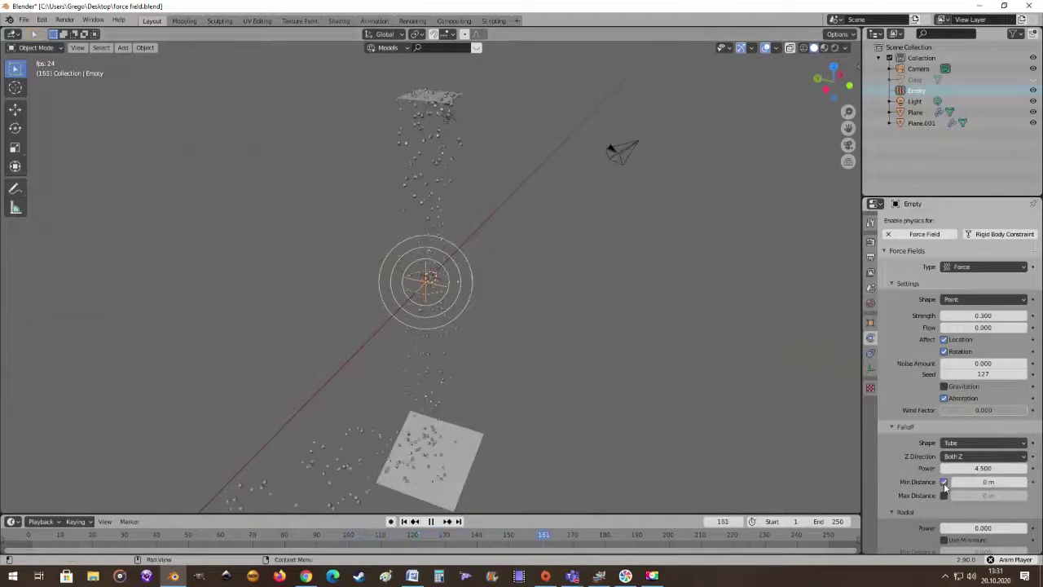
{"action": "left_click", "coordinate": [942, 495]}
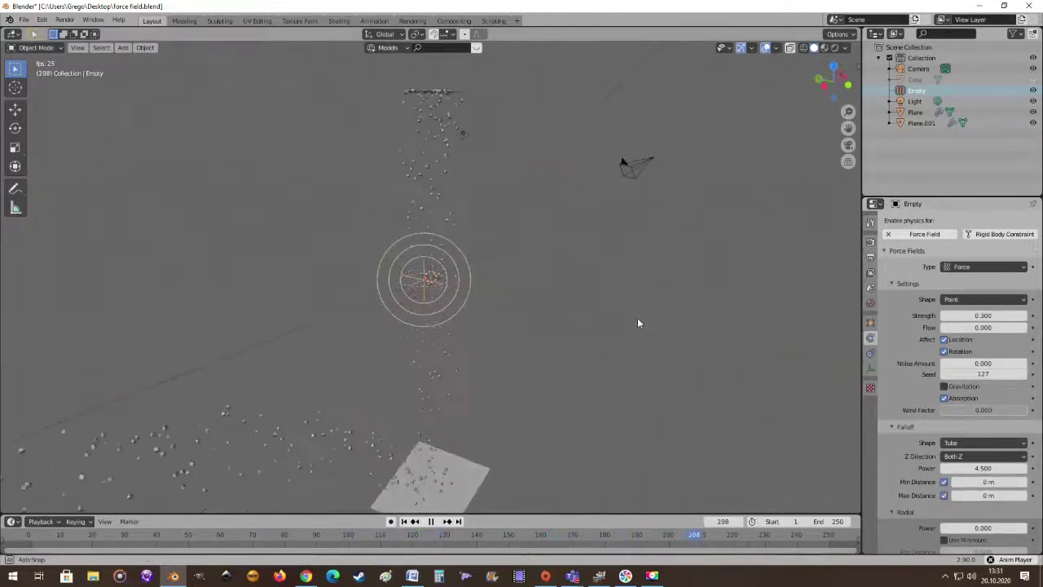
{"action": "middle_click_drag", "start_coordinate": [656, 340], "coordinate": [444, 333]}
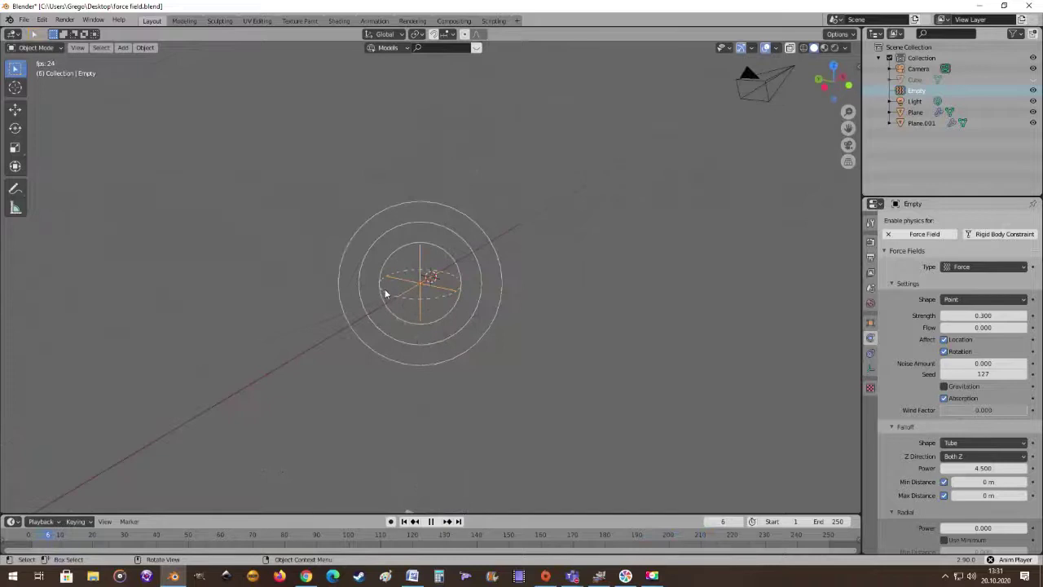
{"action": "left_click", "coordinate": [988, 495]}
{"action": "mouse_move", "coordinate": [987, 495]}
{"action": "left_mouse_down"}
{"action": "mouse_move", "coordinate": [1017, 495]}
{"action": "mouse_move", "coordinate": [1002, 494]}
{"action": "left_mouse_up"}
{"action": "left_click_drag", "start_coordinate": [988, 481], "coordinate": [1011, 482]}
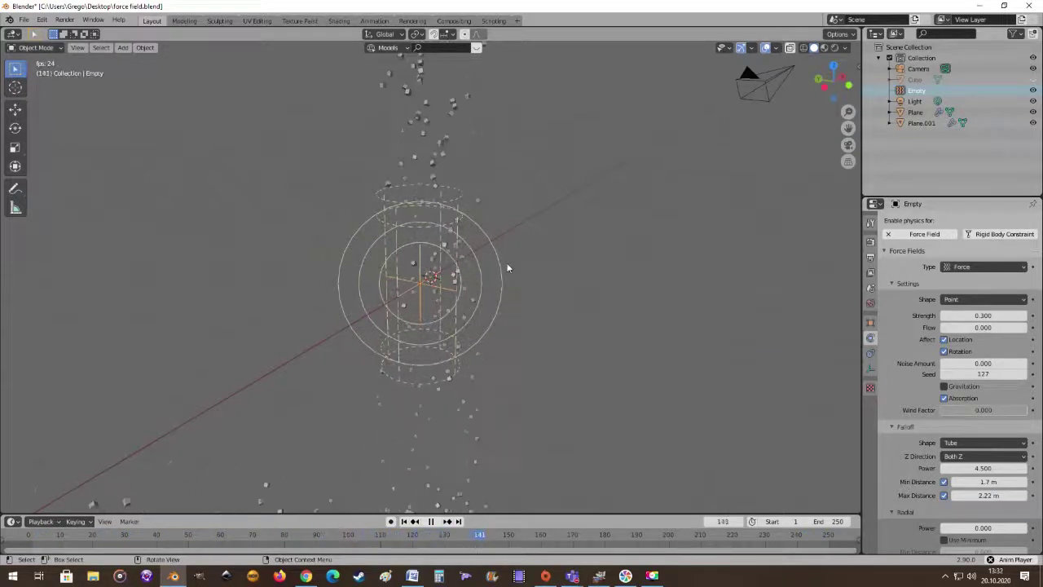
{"action": "mouse_move", "coordinate": [507, 263]}
{"action": "middle_mouse_down"}
{"action": "mouse_move", "coordinate": [449, 242]}
{"action": "mouse_move", "coordinate": [406, 256]}
{"action": "mouse_move", "coordinate": [517, 263]}
{"action": "middle_mouse_up"}
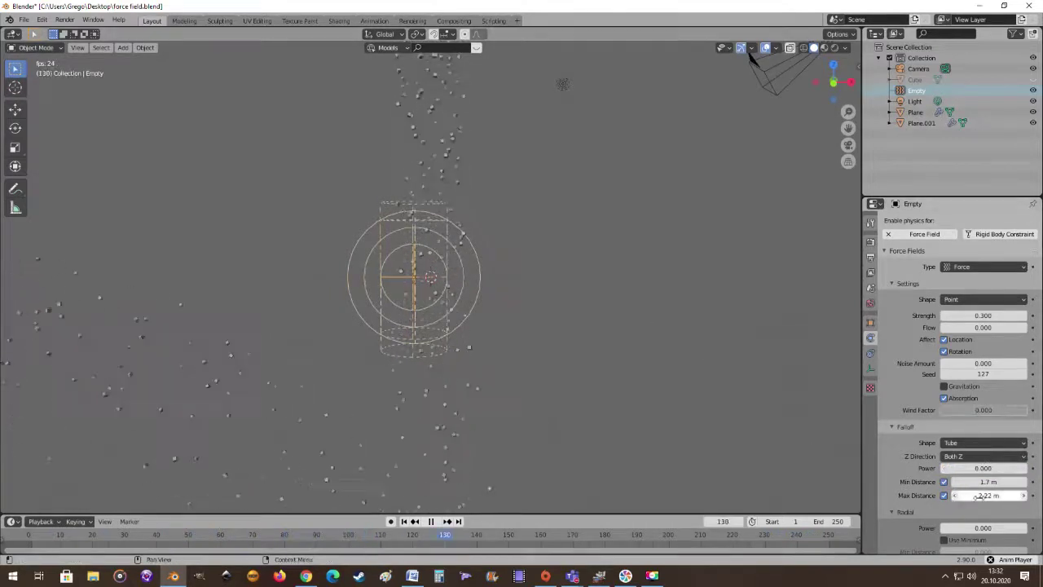
Step: Raise the tube falloff's Max Distance to 3.77 m and view the particles passing through it
{"action": "left_click_drag", "start_coordinate": [976, 497], "coordinate": [1010, 497]}
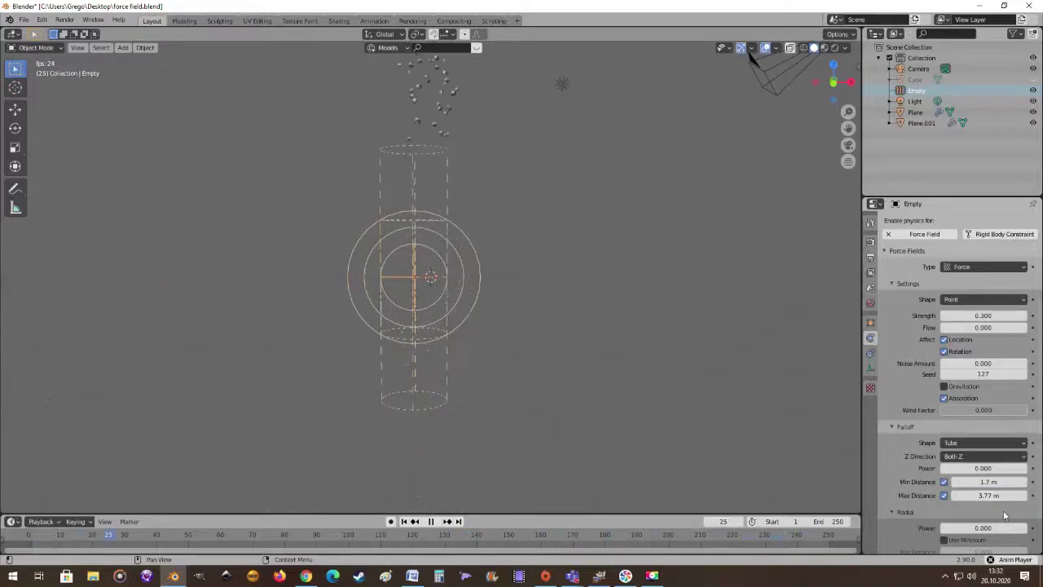
{"action": "mouse_move", "coordinate": [984, 482]}
{"action": "left_mouse_down"}
{"action": "mouse_move", "coordinate": [968, 481]}
{"action": "mouse_move", "coordinate": [978, 481]}
{"action": "left_mouse_up"}
{"action": "mouse_move", "coordinate": [432, 277]}
{"action": "middle_mouse_down"}
{"action": "mouse_move", "coordinate": [442, 304]}
{"action": "mouse_move", "coordinate": [438, 291]}
{"action": "middle_mouse_up"}
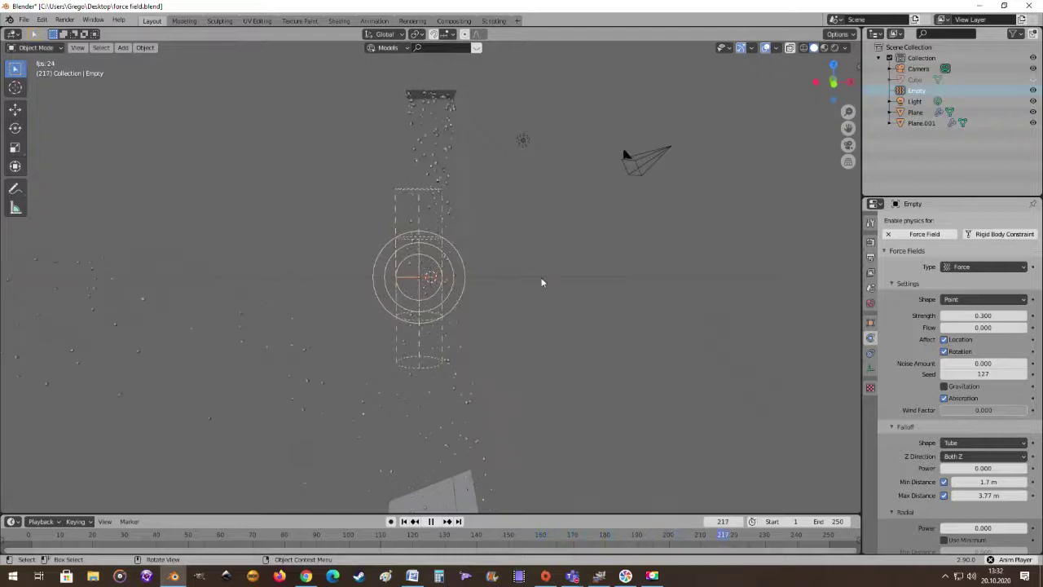
Step: Tilt the empty with its tube falloff by about 60° and raise the falloff Power to 5.9
{"action": "key", "text": "r"}
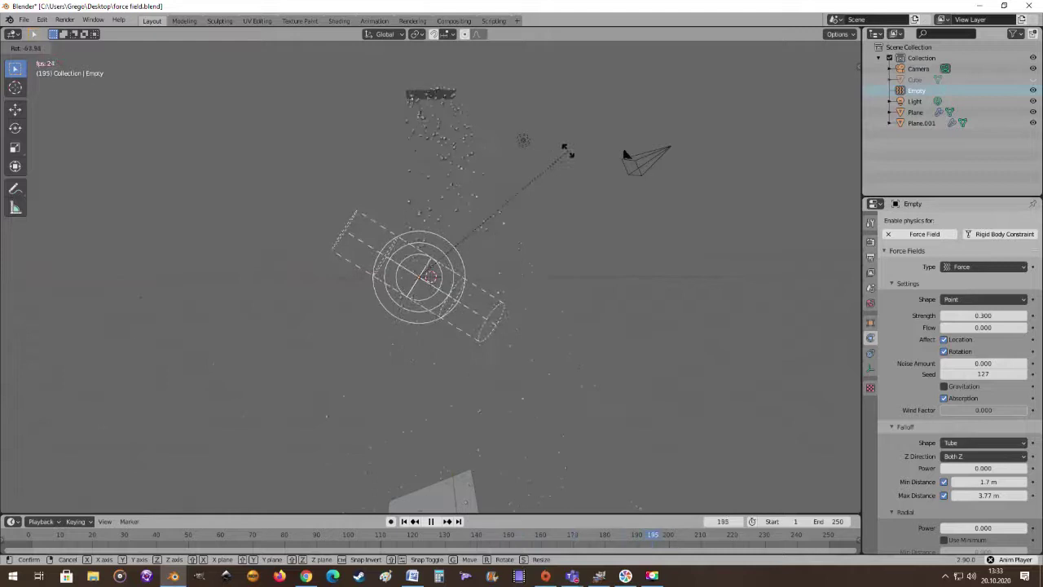
{"action": "left_click", "coordinate": [568, 151]}
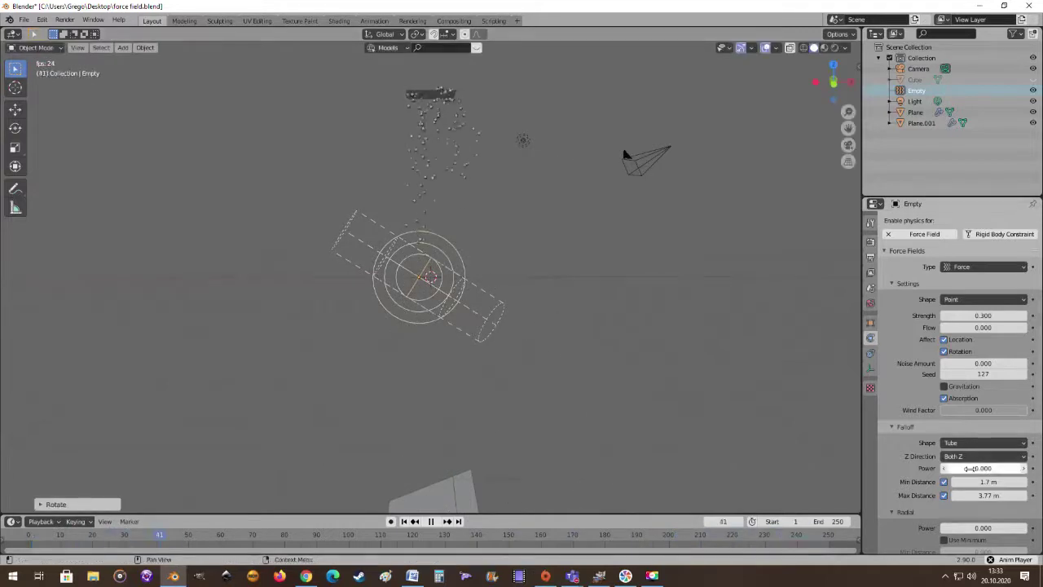
{"action": "left_click_drag", "start_coordinate": [969, 468], "coordinate": [1020, 469]}
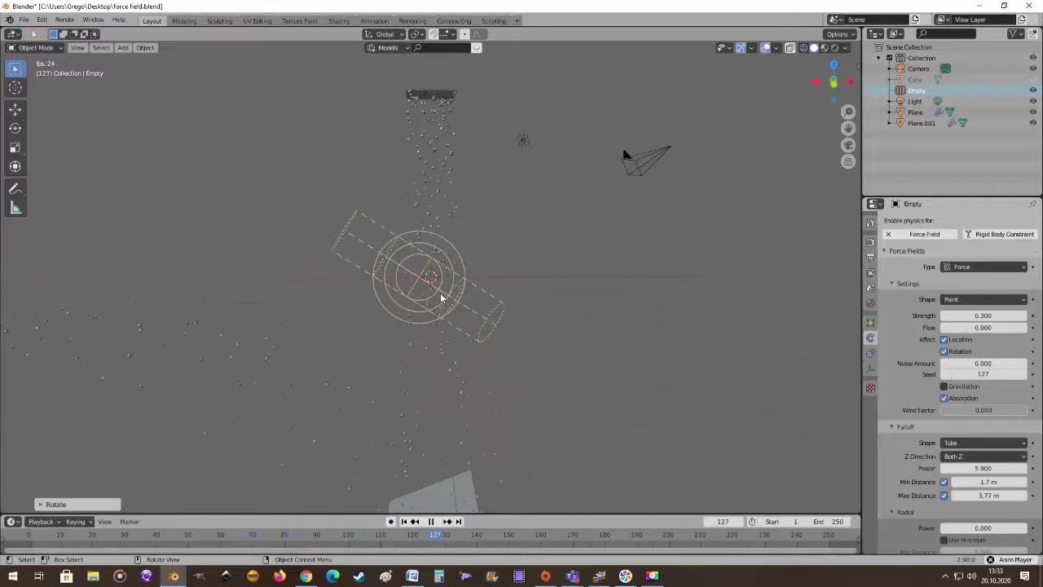
{"action": "middle_click_drag", "start_coordinate": [329, 261], "coordinate": [570, 346]}
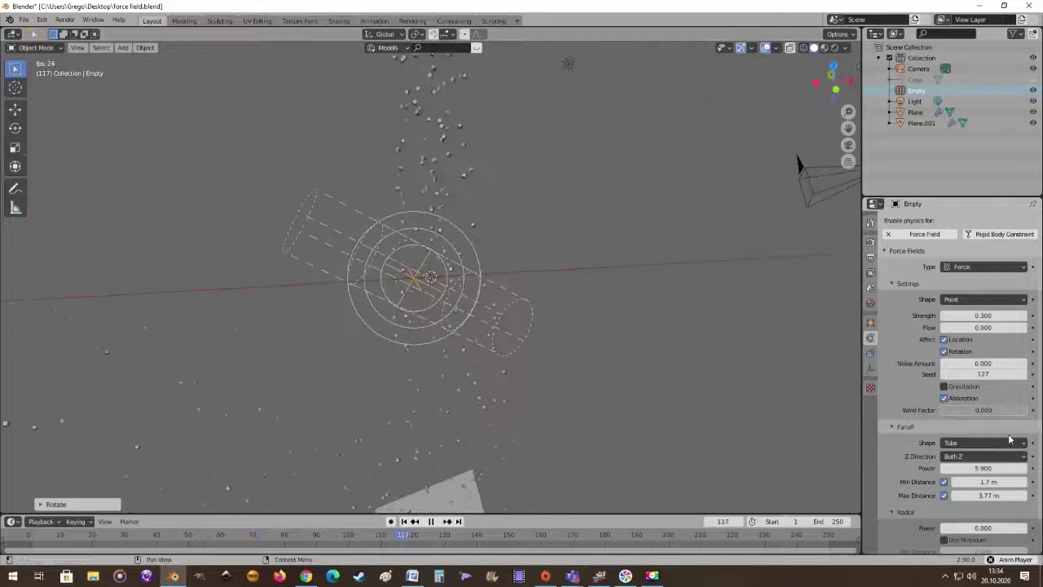
Step: Change the force field's falloff Shape to Cone and view its outline around the empty
{"action": "scroll", "coordinate": [898, 462], "scroll_direction": "down", "scroll_amount": 1}
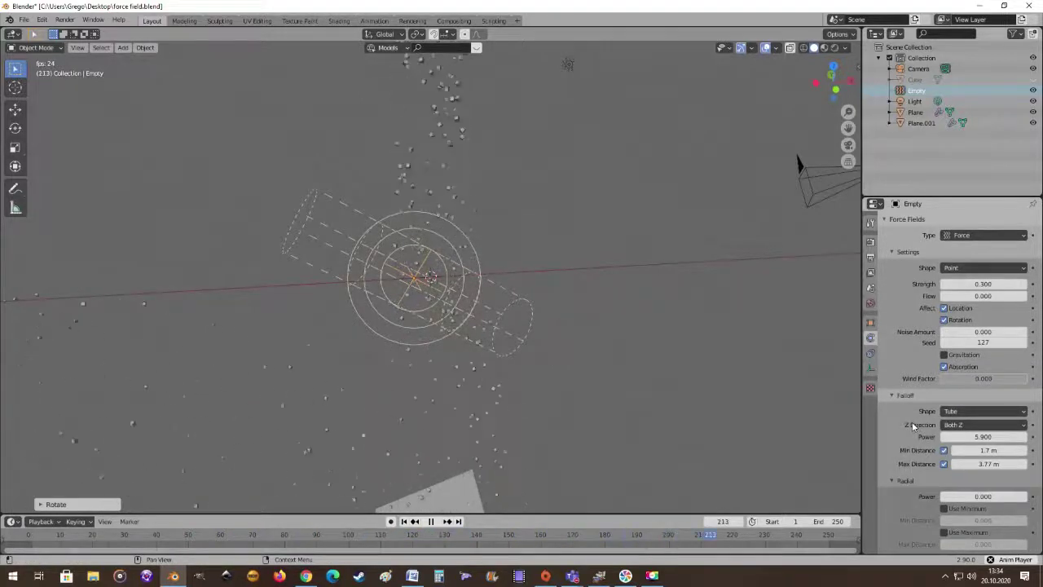
{"action": "left_click", "coordinate": [981, 410]}
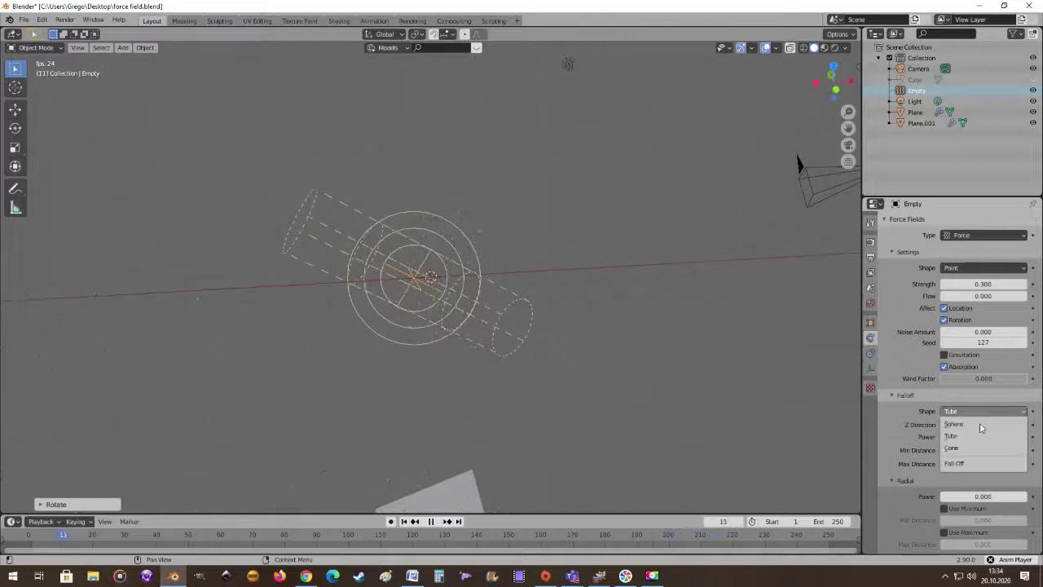
{"action": "left_click", "coordinate": [974, 449]}
{"action": "mouse_move", "coordinate": [541, 315]}
{"action": "middle_mouse_down"}
{"action": "mouse_move", "coordinate": [577, 339]}
{"action": "mouse_move", "coordinate": [547, 312]}
{"action": "middle_mouse_up"}
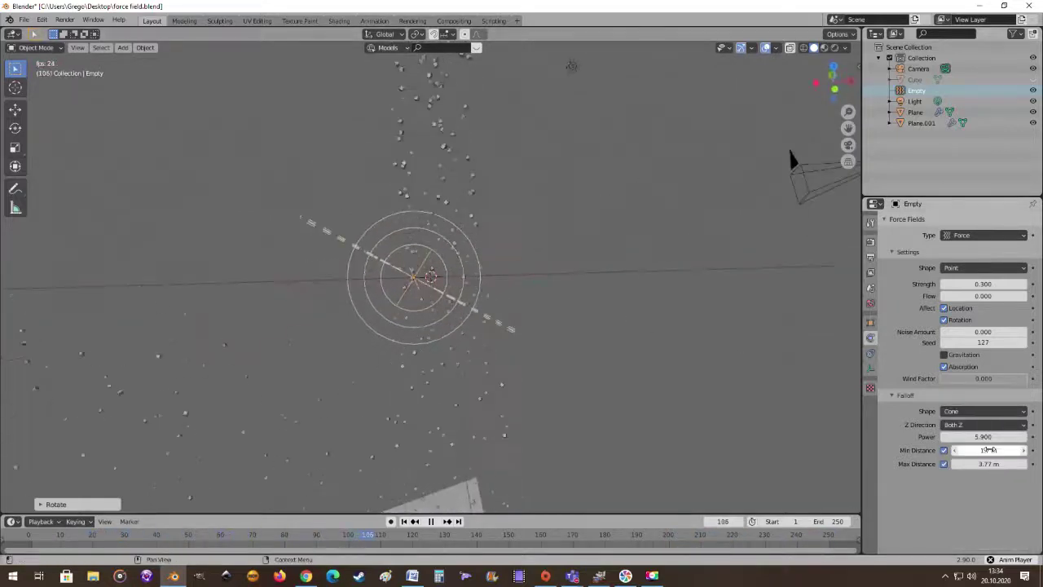
Step: Set the cone falloff's Min Distance to 6.4 m and Max Distance to 4.36 m
{"action": "left_click_drag", "start_coordinate": [976, 464], "coordinate": [996, 449]}
{"action": "left_click_drag", "start_coordinate": [987, 463], "coordinate": [984, 463]}
{"action": "middle_click_drag", "start_coordinate": [489, 263], "coordinate": [923, 399]}
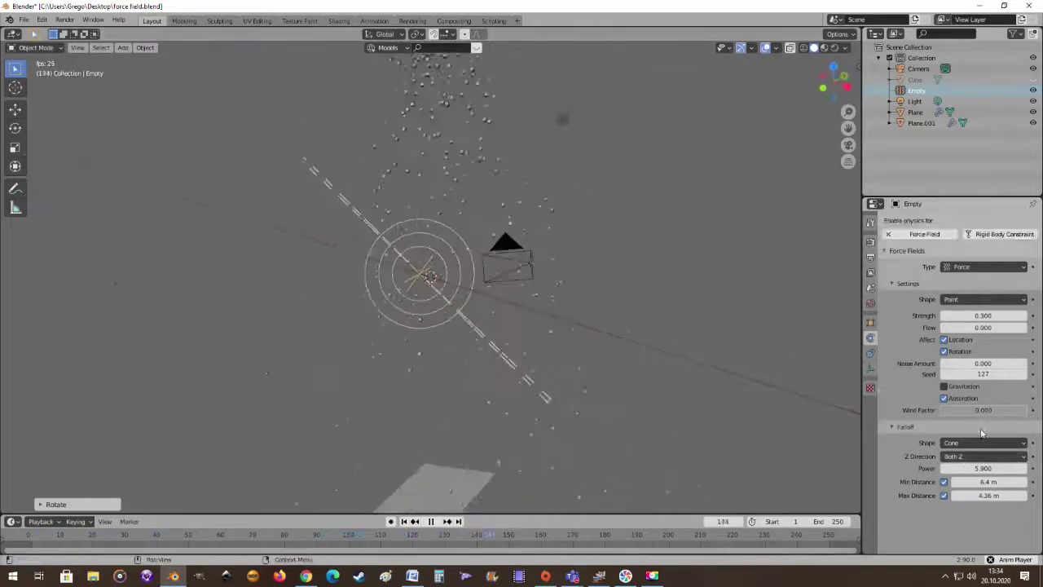
Step: Set the cone falloff's Power to 0 and view the falling particles around the empty
{"action": "left_click_drag", "start_coordinate": [983, 435], "coordinate": [970, 436]}
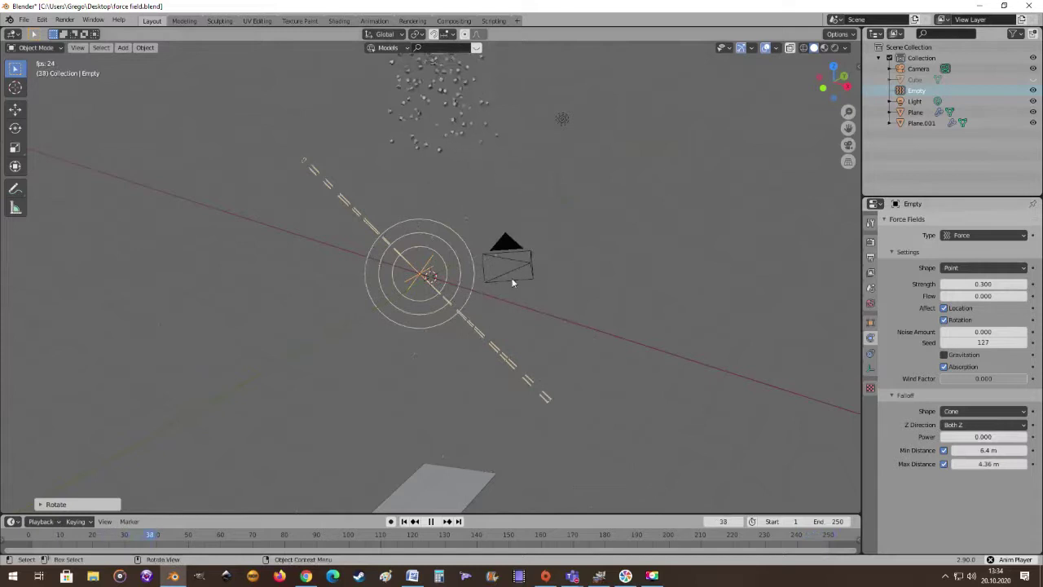
{"action": "middle_click_drag", "start_coordinate": [540, 289], "coordinate": [439, 314]}
Step: Try scaling down the empty with its cone falloff, and view the whole particle scene
{"action": "key", "text": "s"}
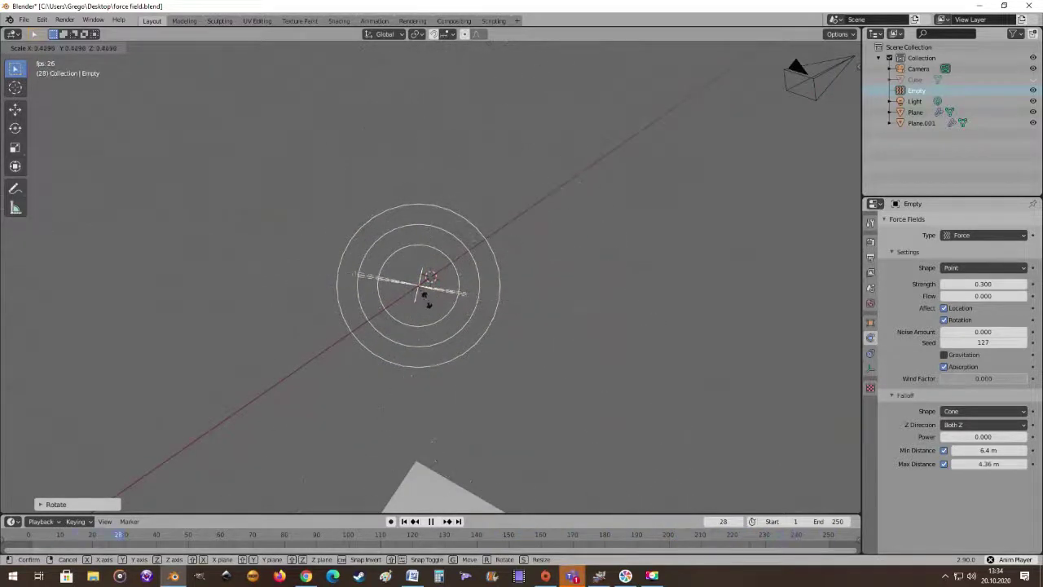
{"action": "left_click", "coordinate": [460, 295]}
{"action": "middle_click_drag", "start_coordinate": [315, 275], "coordinate": [319, 274]}
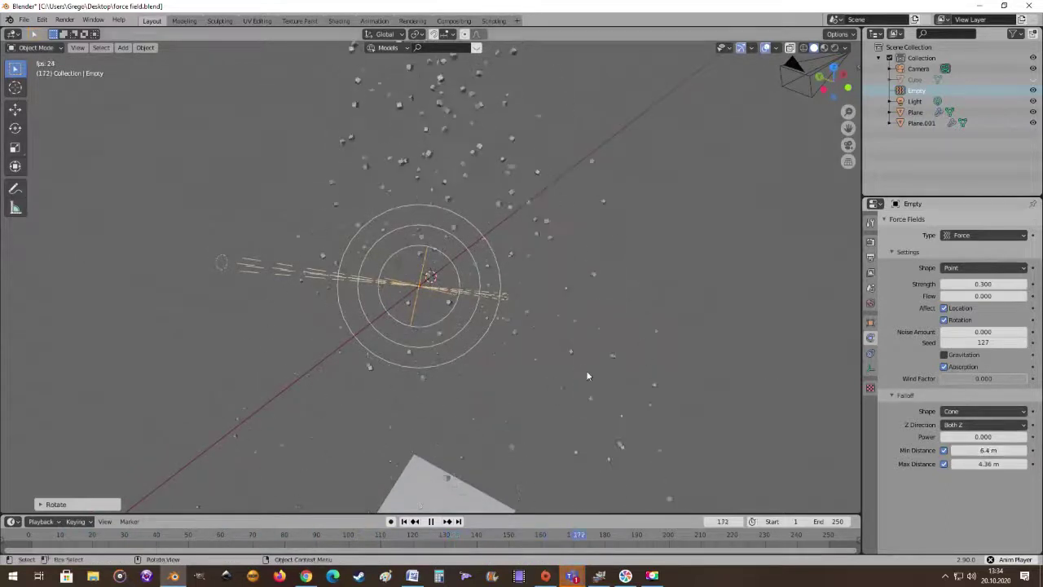
{"action": "scroll", "coordinate": [586, 372], "scroll_direction": "down", "scroll_amount": 6}
{"action": "middle_click_drag", "start_coordinate": [587, 372], "coordinate": [481, 323]}
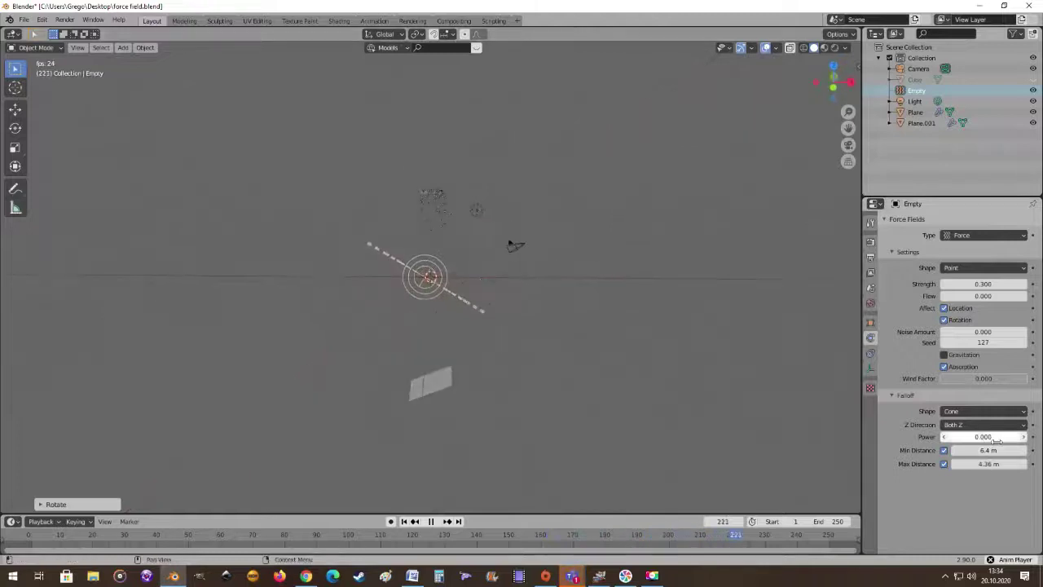
Step: Try the cone falloff with a Min Distance of 2.4 m and a Max Distance of 3.23 m
{"action": "left_click_drag", "start_coordinate": [976, 453], "coordinate": [975, 452]}
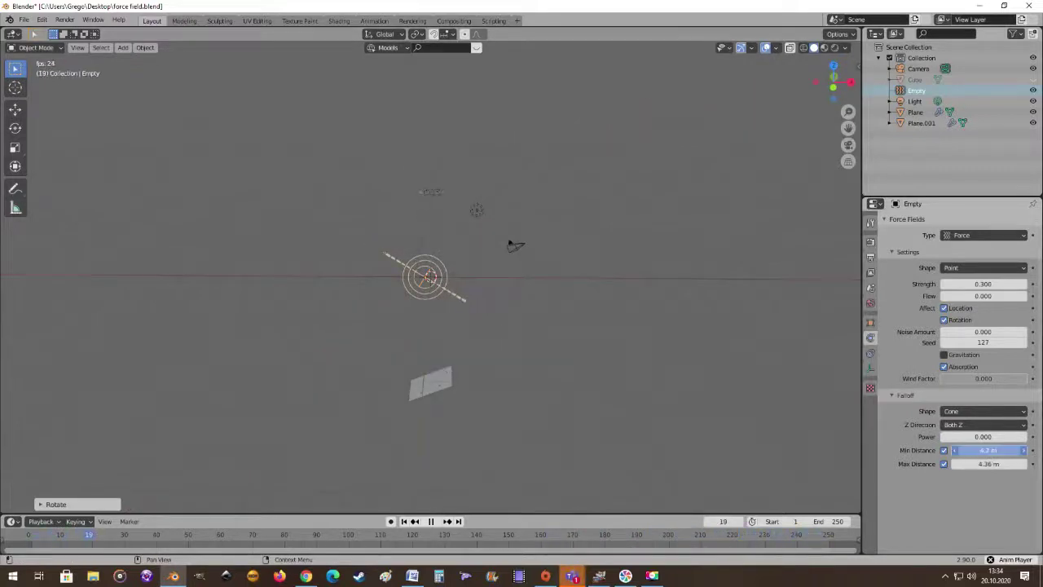
{"action": "scroll", "coordinate": [451, 295], "scroll_direction": "up", "scroll_amount": 6}
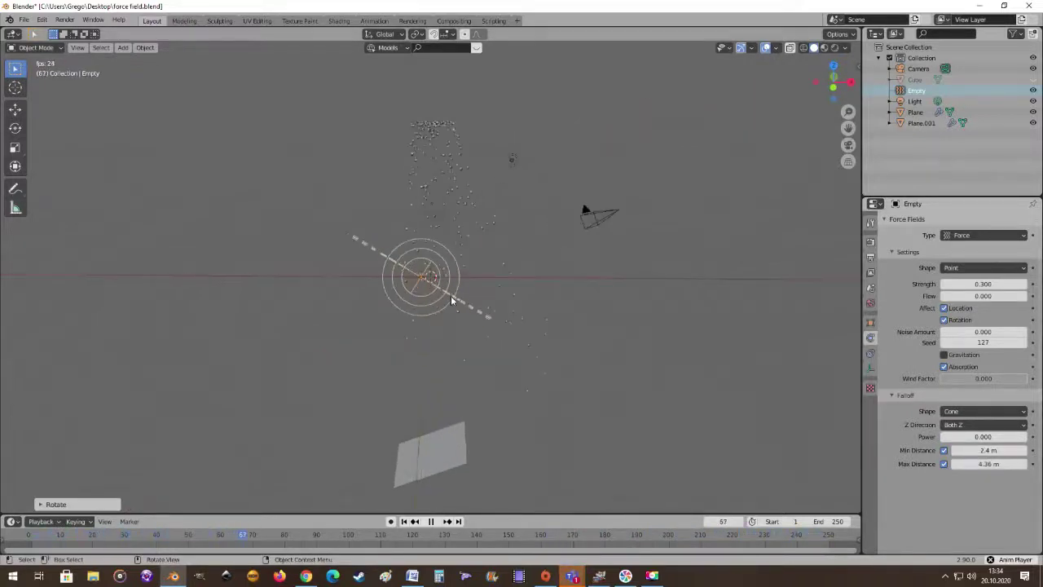
{"action": "left_click_drag", "start_coordinate": [999, 459], "coordinate": [1001, 459]}
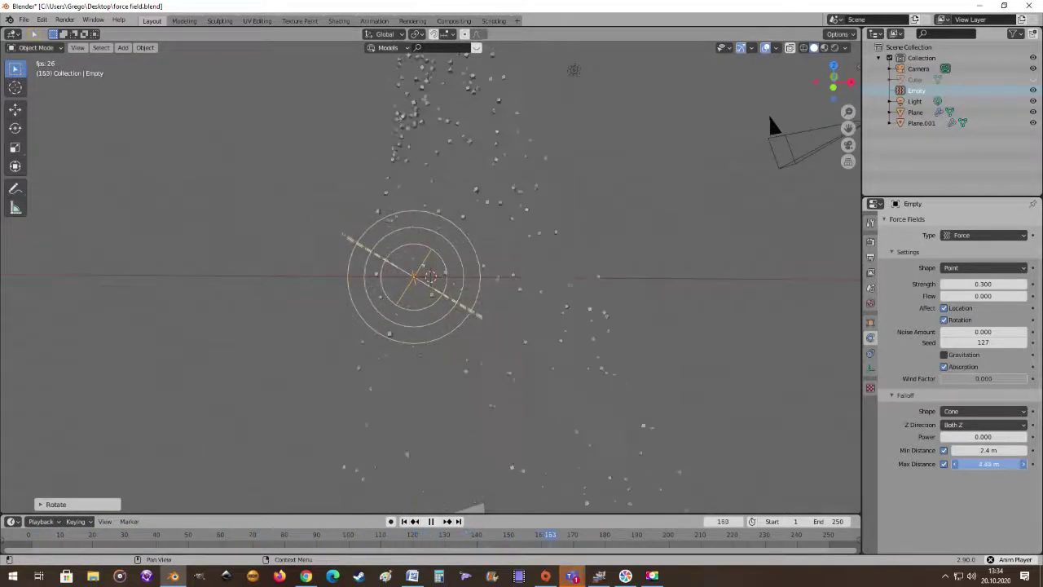
{"action": "left_click_drag", "start_coordinate": [989, 464], "coordinate": [982, 463]}
Step: Try Line as the force field's Shape and view the falling particles around the empty
{"action": "left_click", "coordinate": [980, 269]}
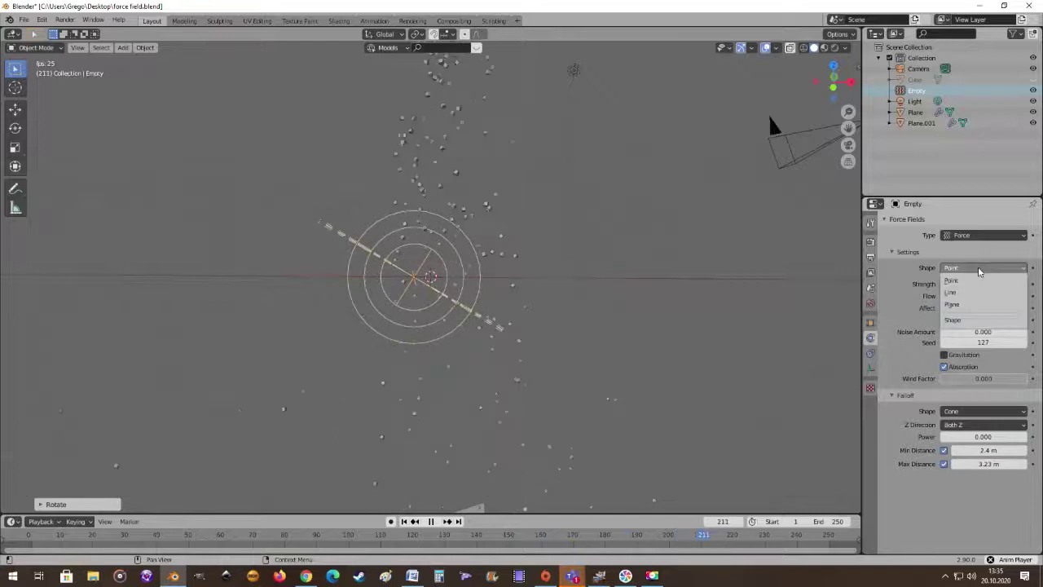
{"action": "left_click", "coordinate": [961, 292]}
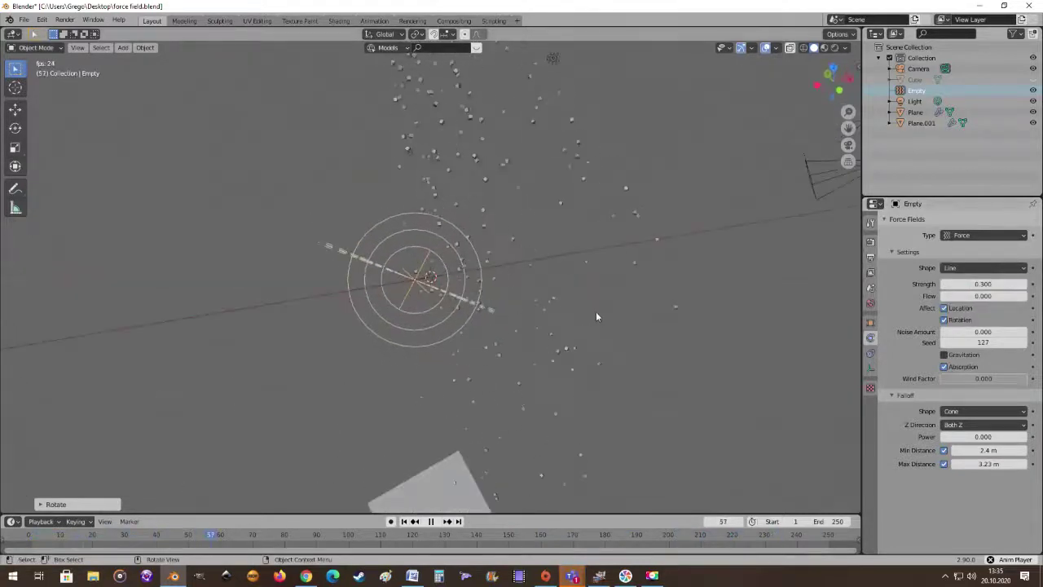
{"action": "middle_click_drag", "start_coordinate": [598, 316], "coordinate": [606, 309]}
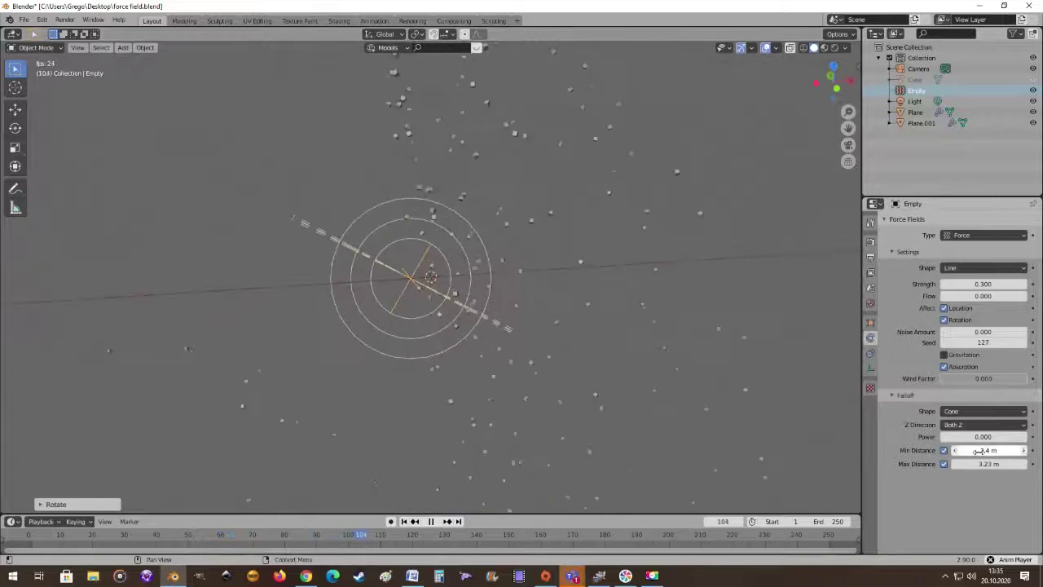
Step: Set the cone falloff's Min Distance to 5.5 m and Max Distance to 4.42 m, and view the particles from another angle
{"action": "left_click_drag", "start_coordinate": [989, 450], "coordinate": [1023, 450]}
{"action": "mouse_move", "coordinate": [989, 464]}
{"action": "left_mouse_down"}
{"action": "mouse_move", "coordinate": [1004, 464]}
{"action": "mouse_move", "coordinate": [994, 463]}
{"action": "left_mouse_up"}
{"action": "middle_click_drag", "start_coordinate": [381, 232], "coordinate": [509, 283]}
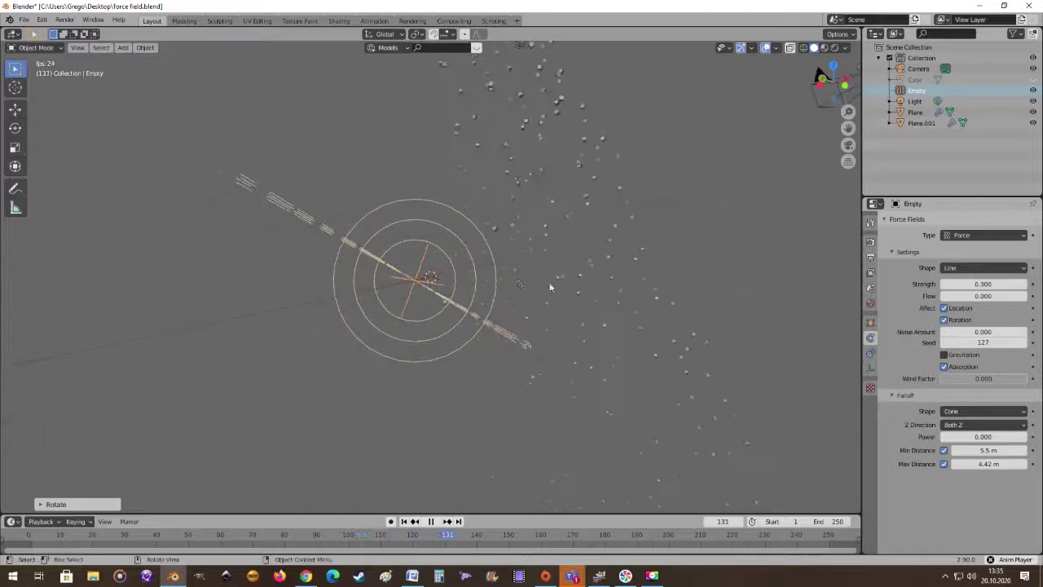
Step: Try +Z as the cone falloff's Z Direction, switch it to -Z, and view the particles passing the empty
{"action": "left_click", "coordinate": [1001, 426]}
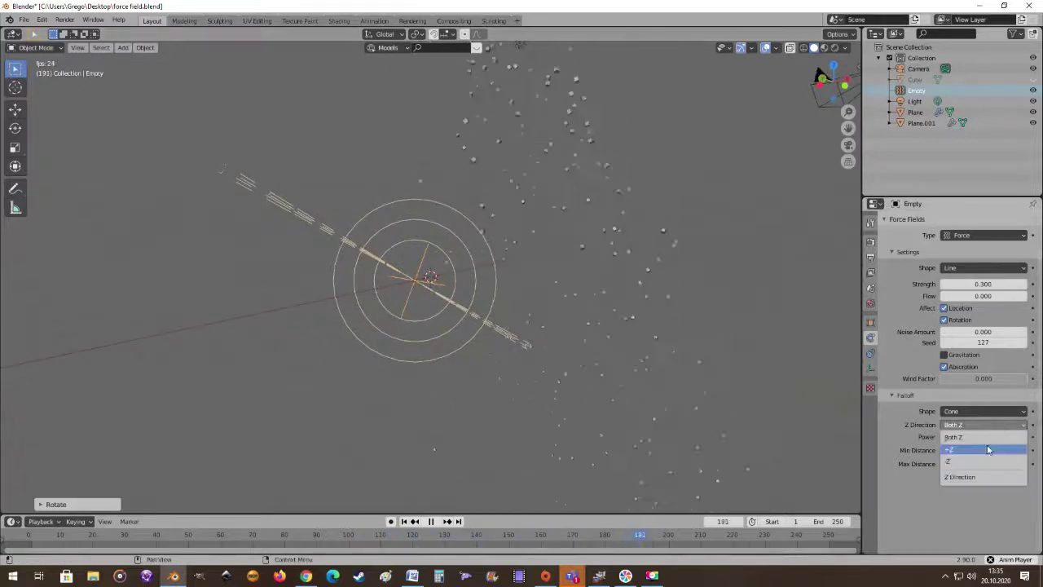
{"action": "left_click", "coordinate": [1000, 449]}
{"action": "left_click", "coordinate": [986, 436]}
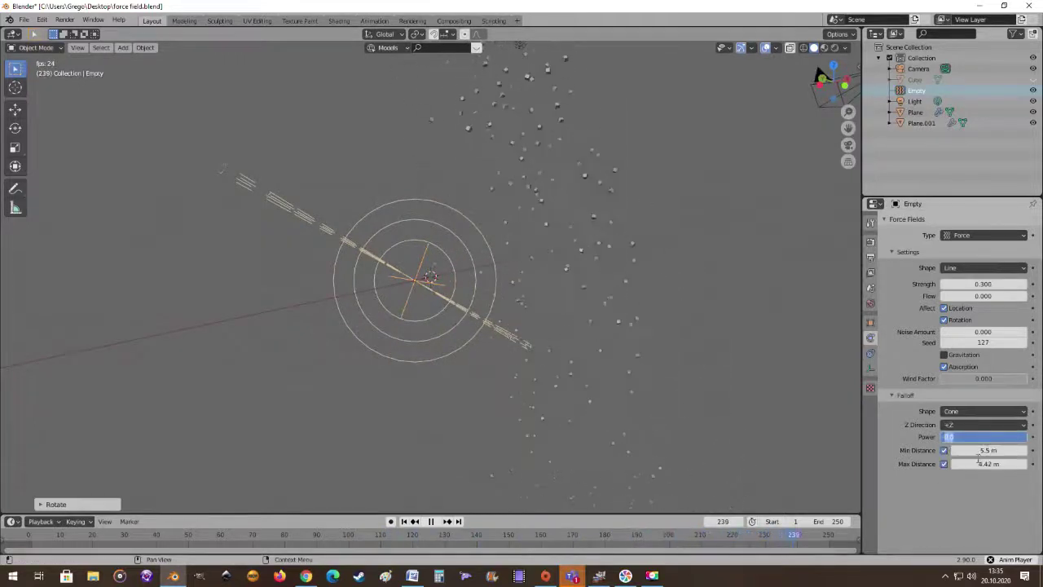
{"action": "left_click", "coordinate": [966, 424]}
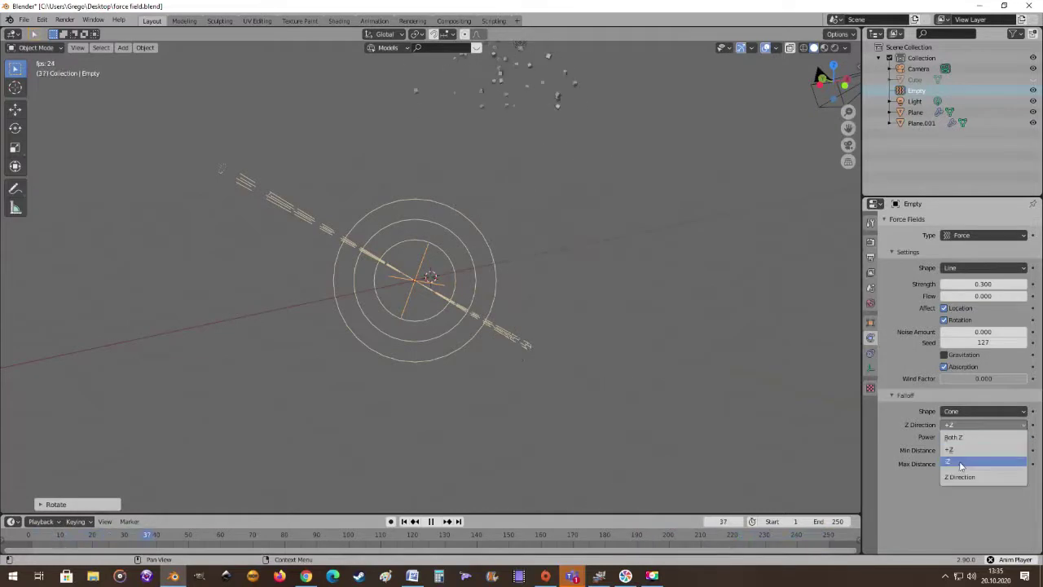
{"action": "left_click", "coordinate": [957, 461]}
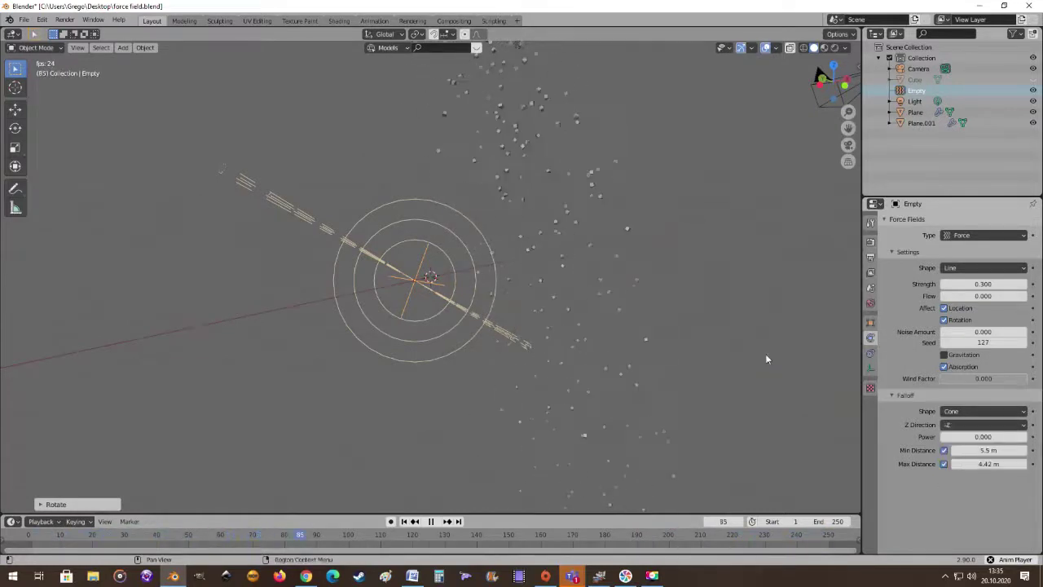
{"action": "middle_click_drag", "start_coordinate": [765, 353], "coordinate": [529, 293]}
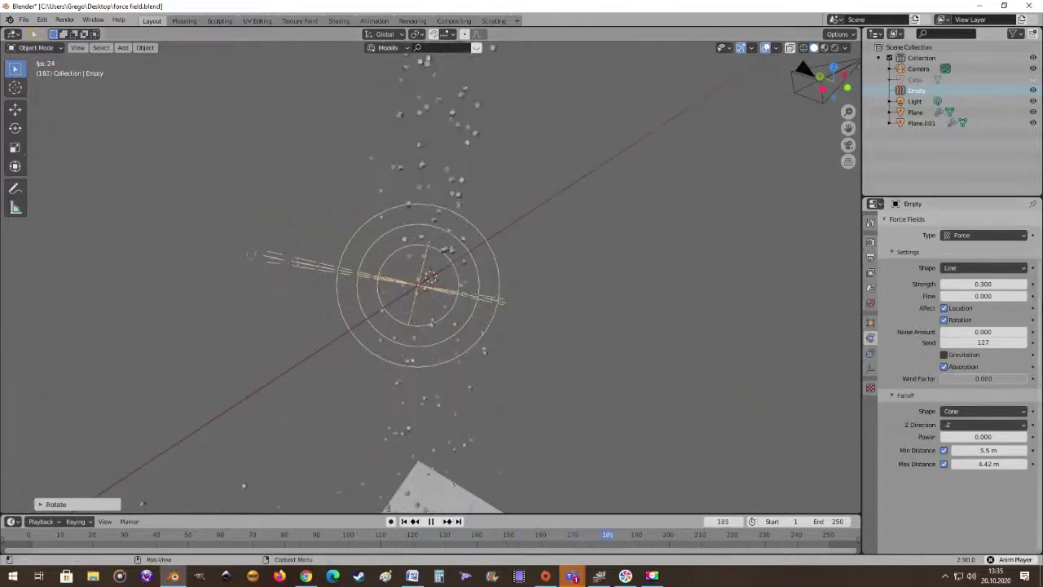
Step: Change the force field's Shape back to Point and view the cone outline from the side
{"action": "mouse_move", "coordinate": [982, 283]}
{"action": "left_mouse_down"}
{"action": "mouse_move", "coordinate": [1025, 283]}
{"action": "mouse_move", "coordinate": [1002, 284]}
{"action": "left_mouse_up"}
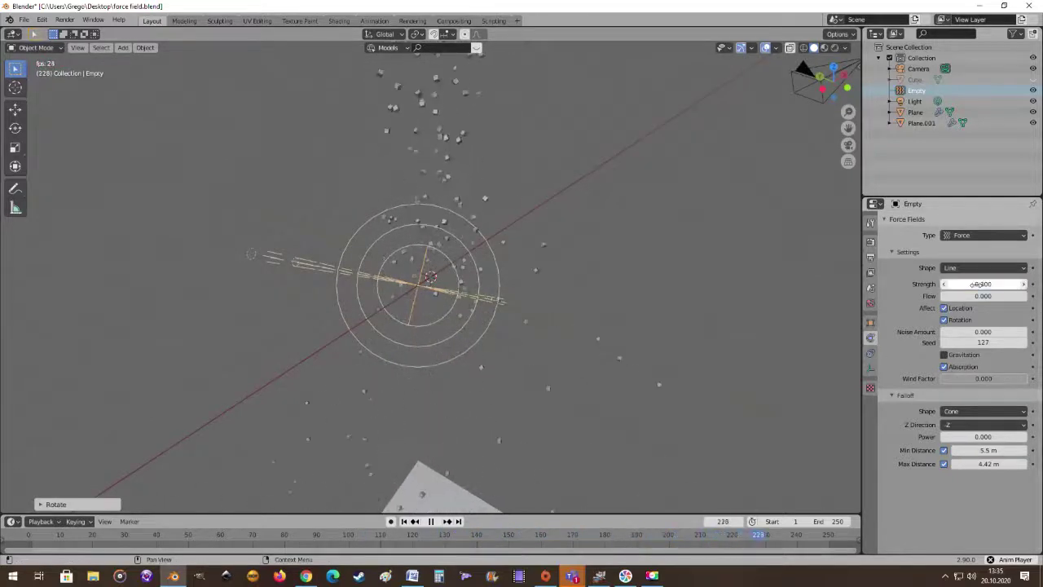
{"action": "key", "text": "Escape"}
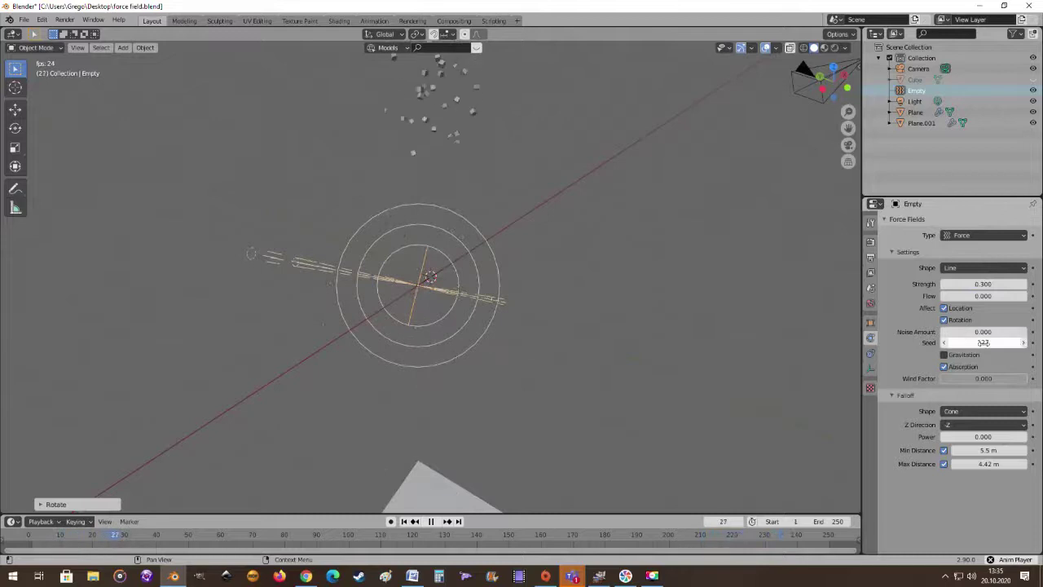
{"action": "scroll", "coordinate": [998, 297], "scroll_direction": "up", "scroll_amount": 1}
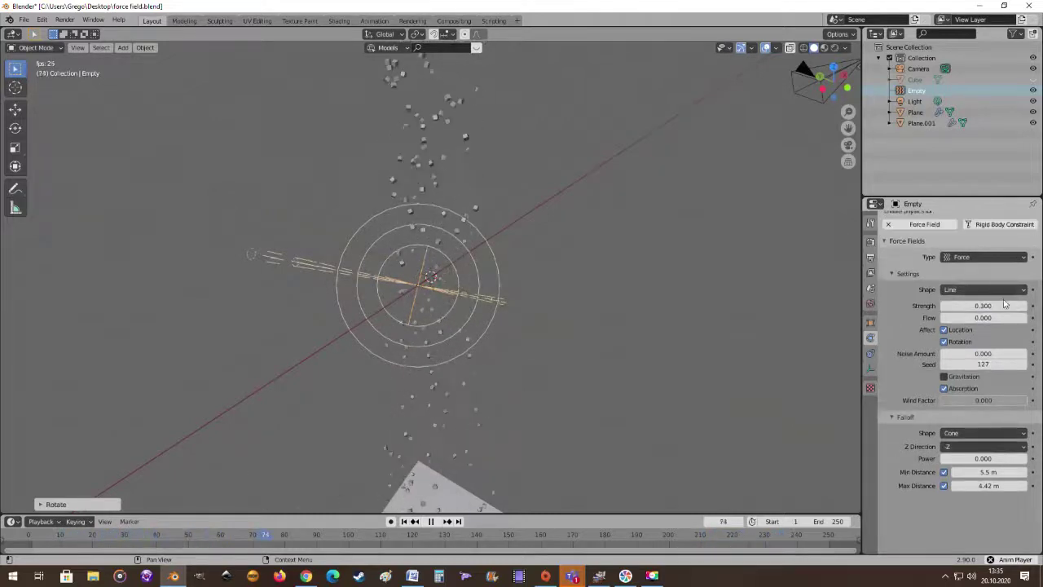
{"action": "left_click", "coordinate": [1014, 290]}
{"action": "left_click", "coordinate": [963, 305]}
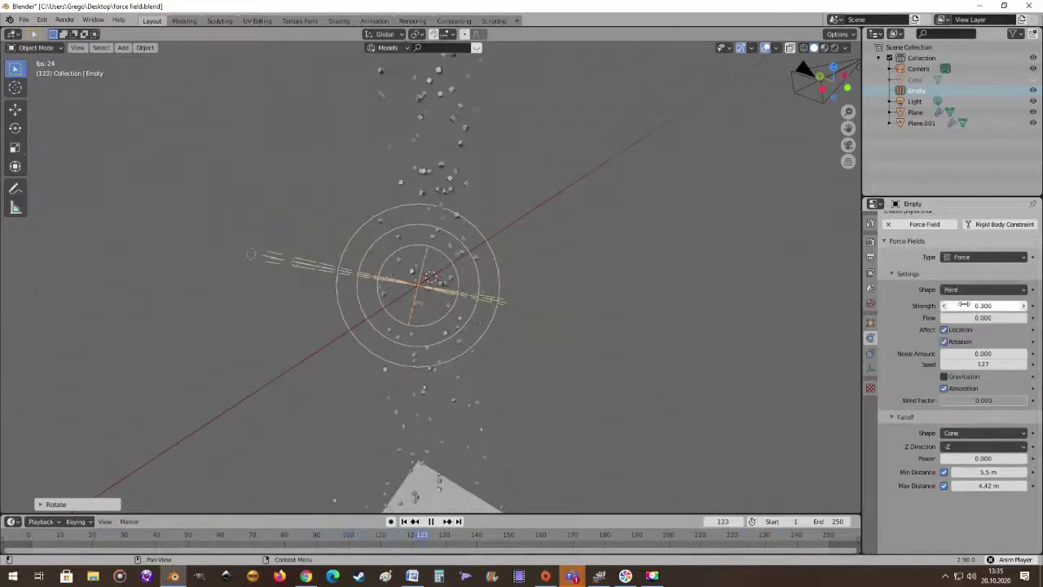
{"action": "scroll", "coordinate": [964, 304], "scroll_direction": "down", "scroll_amount": 1}
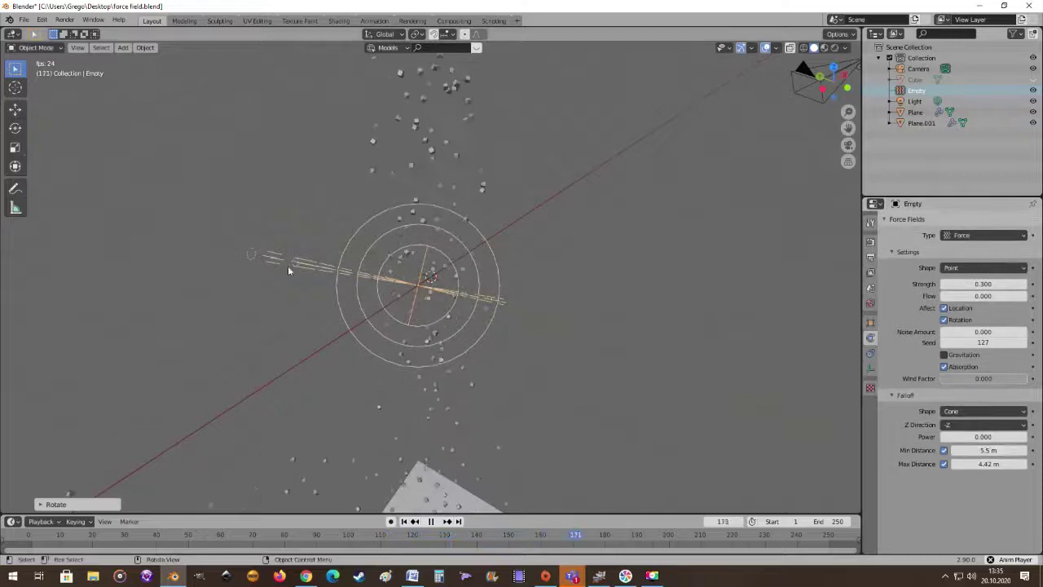
{"action": "middle_click_drag", "start_coordinate": [310, 252], "coordinate": [392, 214]}
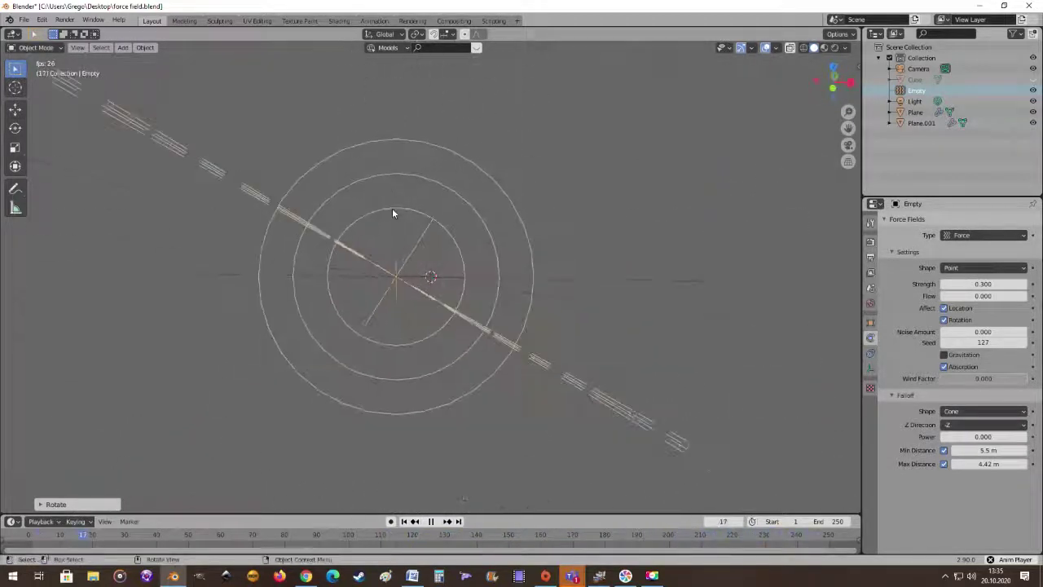
{"action": "scroll", "coordinate": [478, 240], "scroll_direction": "down", "scroll_amount": 6}
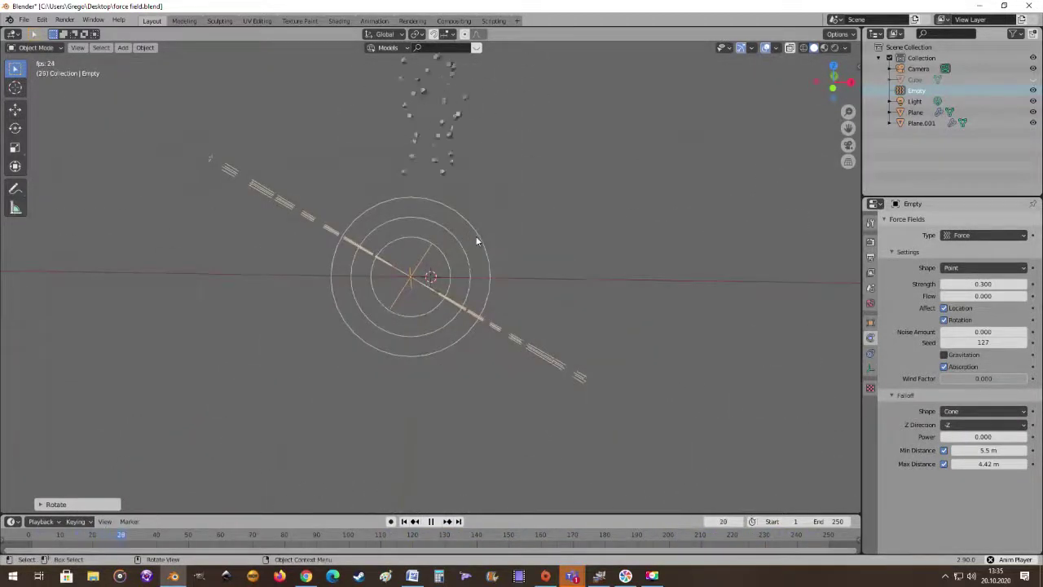
Step: Try the Tube falloff Shape, view its outline around the empty, and switch the falloff back to Cone
{"action": "left_click", "coordinate": [972, 410]}
{"action": "left_click", "coordinate": [962, 436]}
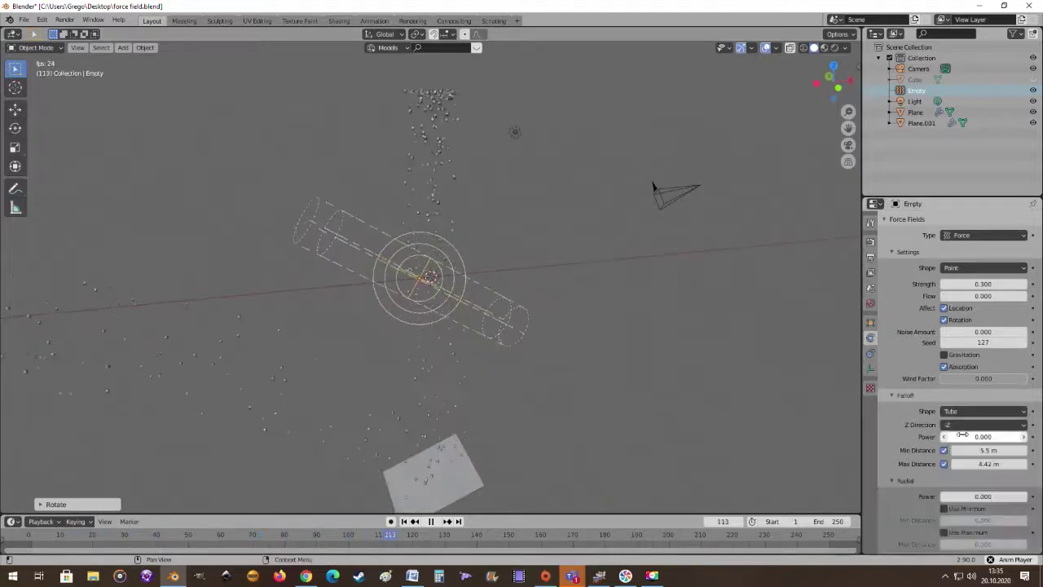
{"action": "middle_click_drag", "start_coordinate": [500, 268], "coordinate": [666, 309]}
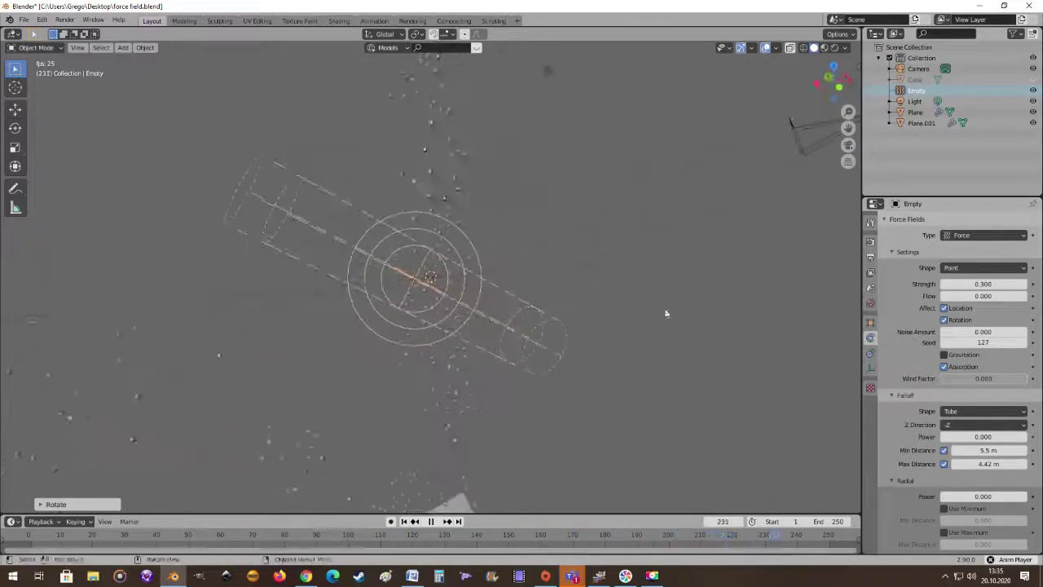
{"action": "left_click", "coordinate": [983, 411]}
{"action": "left_click", "coordinate": [968, 447]}
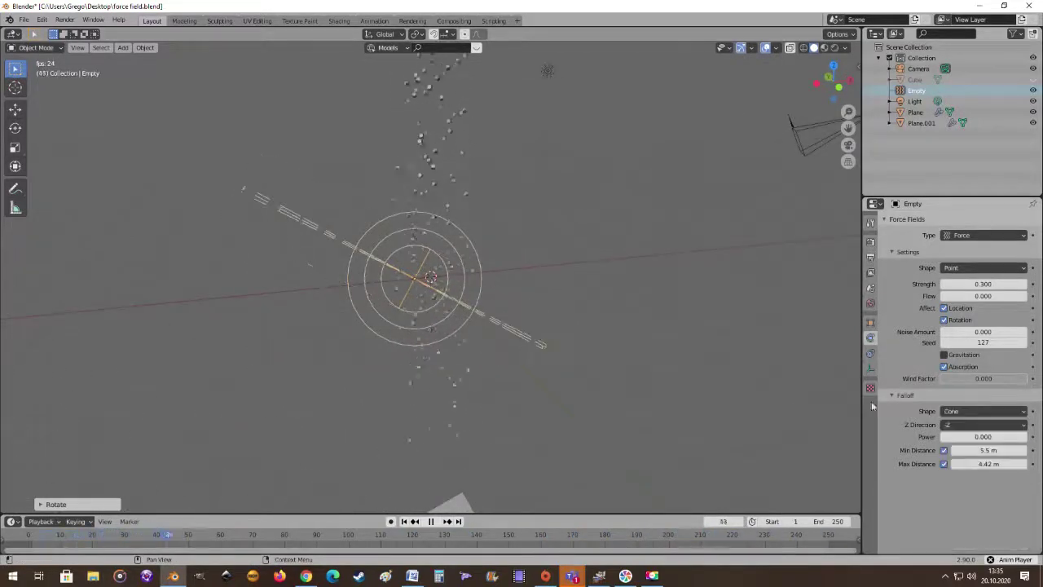
Step: Change the falloff Shape to Tube and set its radial Power to 3.6, viewing the particles around it
{"action": "left_click", "coordinate": [960, 411]}
{"action": "left_click", "coordinate": [951, 437]}
{"action": "middle_click_drag", "start_coordinate": [819, 379], "coordinate": [678, 324]}
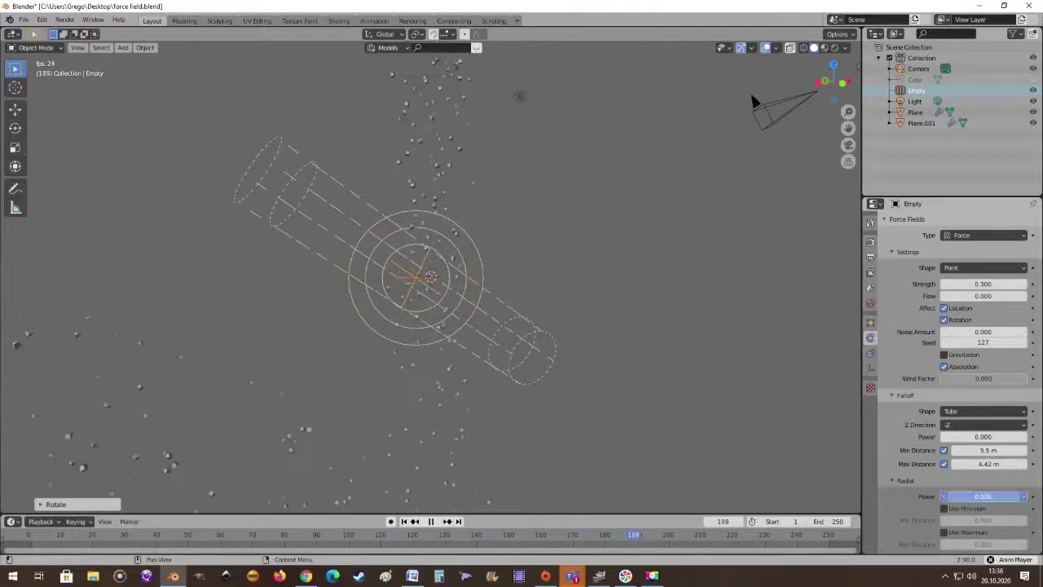
{"action": "mouse_move", "coordinate": [982, 496]}
{"action": "left_mouse_down"}
{"action": "mouse_move", "coordinate": [1014, 496]}
{"action": "mouse_move", "coordinate": [982, 495]}
{"action": "mouse_move", "coordinate": [998, 496]}
{"action": "left_mouse_up"}
{"action": "middle_click_drag", "start_coordinate": [570, 338], "coordinate": [591, 346]}
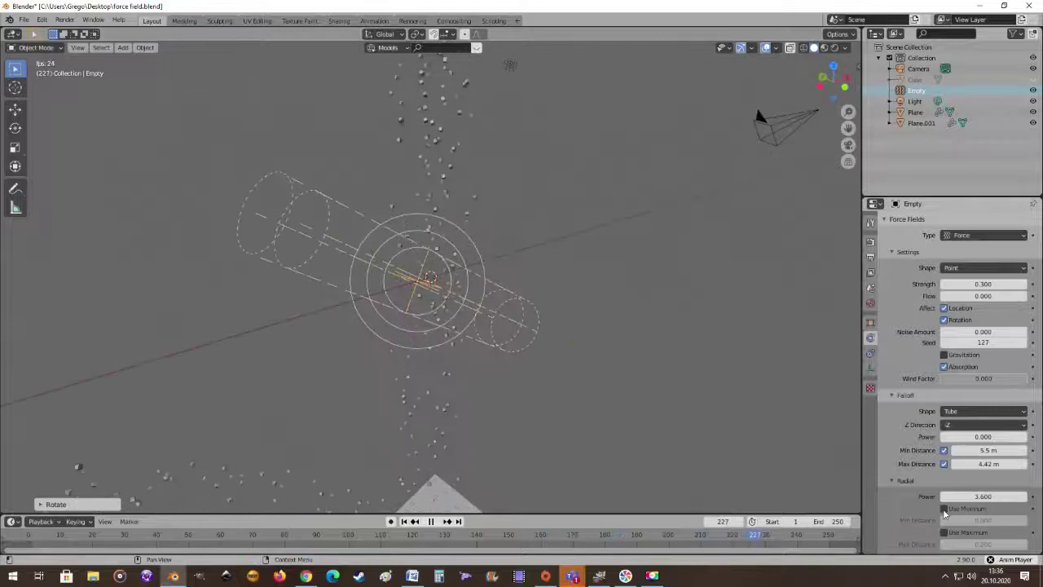
Step: Enable the tube falloff's radial minimum and maximum, with a Min Distance of 2.0 and a Max Distance of 1.4
{"action": "left_click", "coordinate": [944, 508]}
{"action": "left_click", "coordinate": [944, 532]}
{"action": "middle_click_drag", "start_coordinate": [798, 440], "coordinate": [680, 407]}
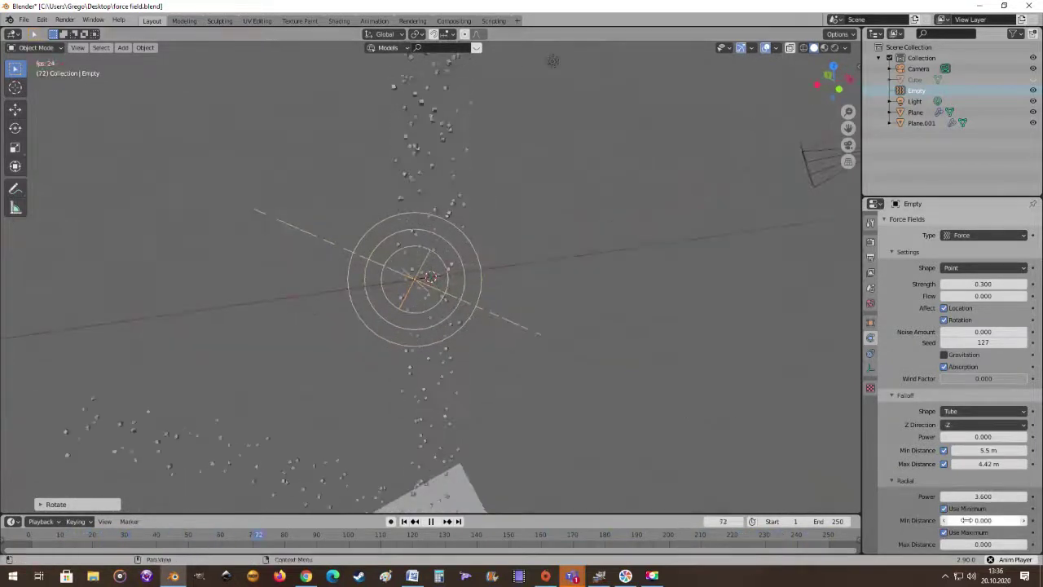
{"action": "left_click_drag", "start_coordinate": [964, 520], "coordinate": [1006, 520]}
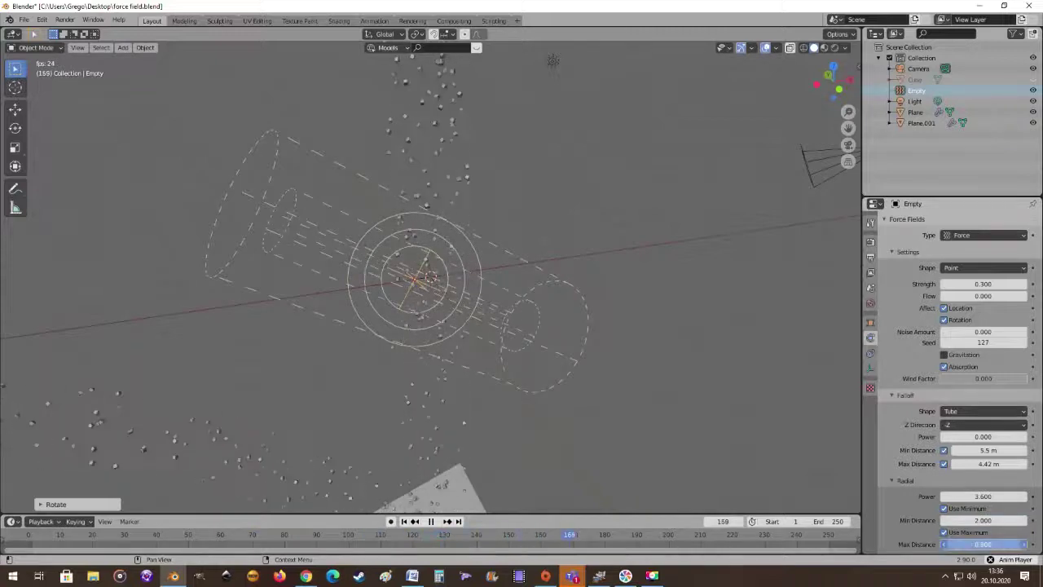
{"action": "left_click_drag", "start_coordinate": [983, 544], "coordinate": [990, 544]}
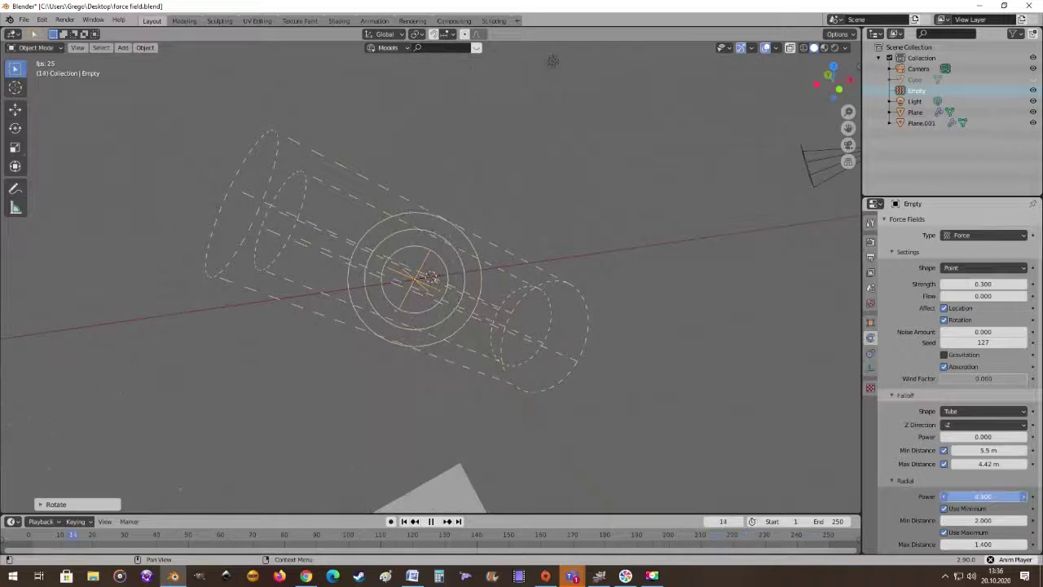
Step: Set the tube falloff's radial Power to 6.1 and the force field's Strength to 3.9, and view the deflected particles
{"action": "left_click_drag", "start_coordinate": [983, 496], "coordinate": [990, 496]}
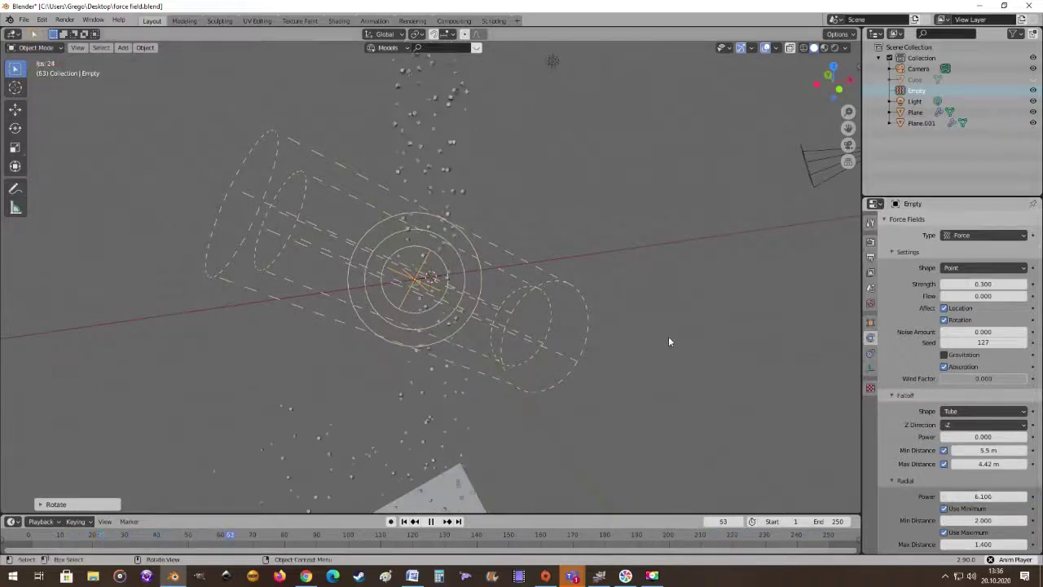
{"action": "middle_click_drag", "start_coordinate": [668, 336], "coordinate": [580, 328]}
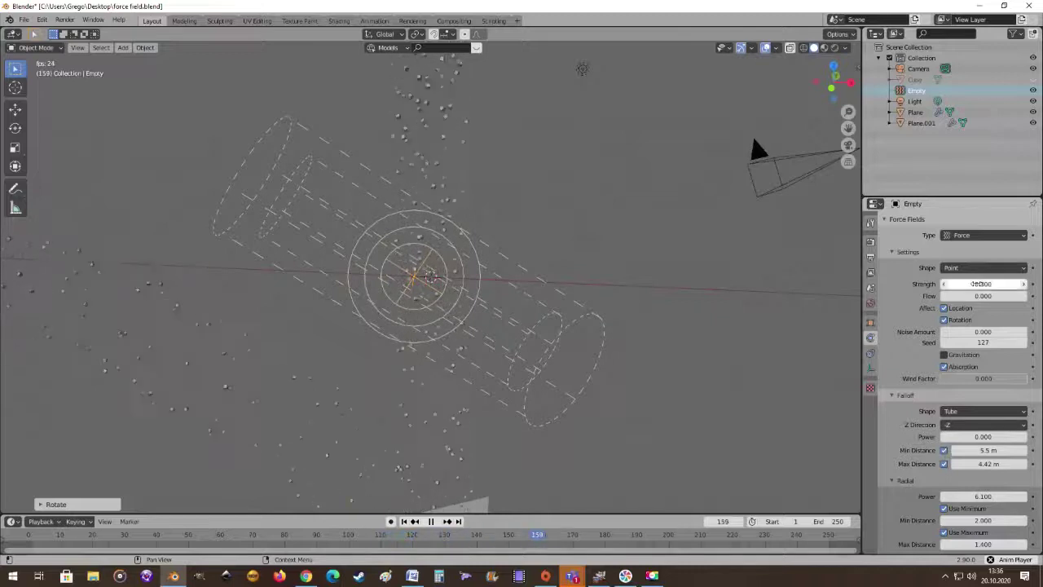
{"action": "left_click_drag", "start_coordinate": [983, 283], "coordinate": [990, 283]}
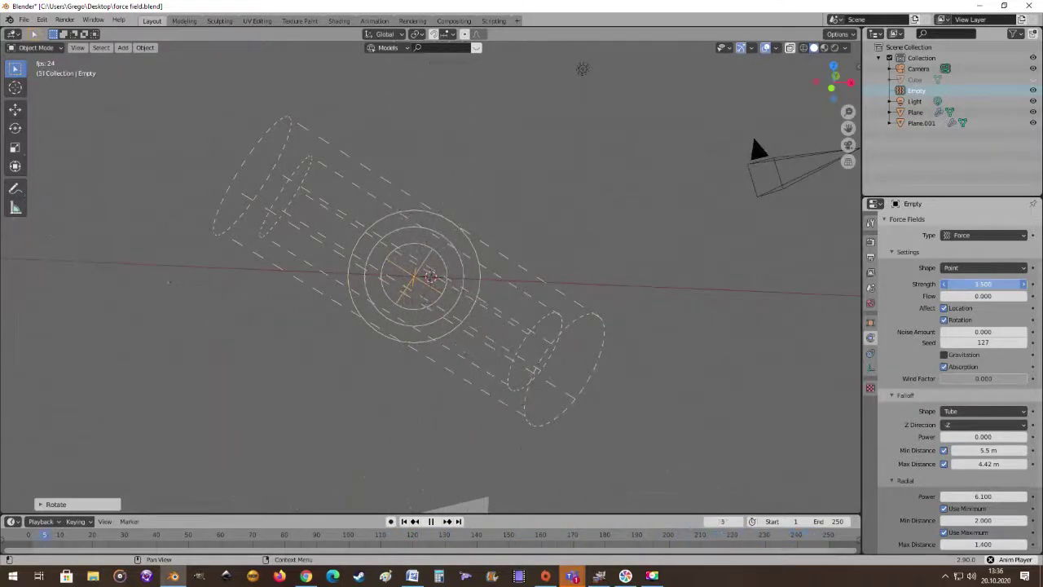
{"action": "left_click_drag", "start_coordinate": [990, 284], "coordinate": [1000, 284]}
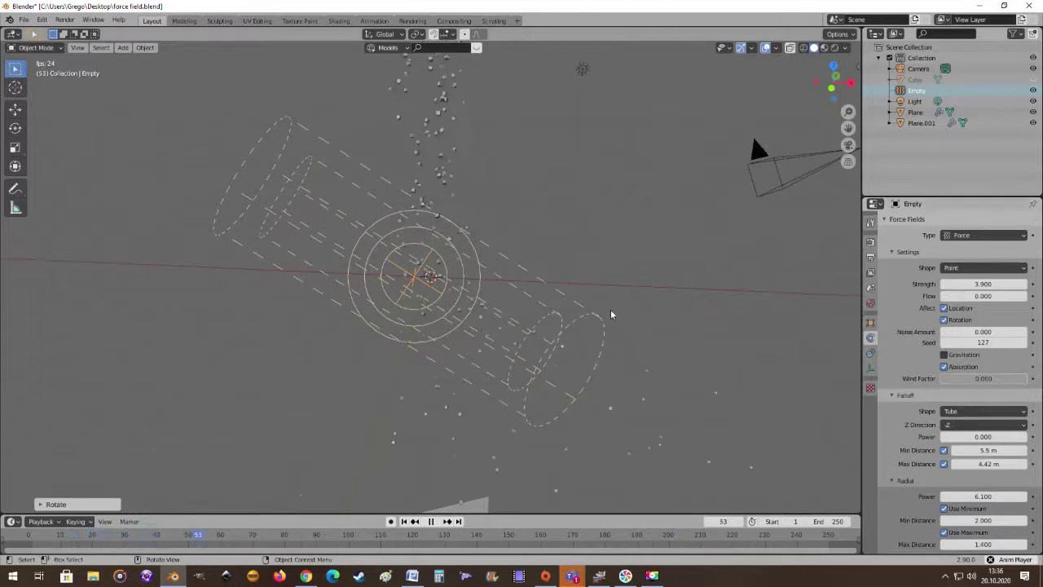
{"action": "middle_click_drag", "start_coordinate": [612, 312], "coordinate": [570, 289]}
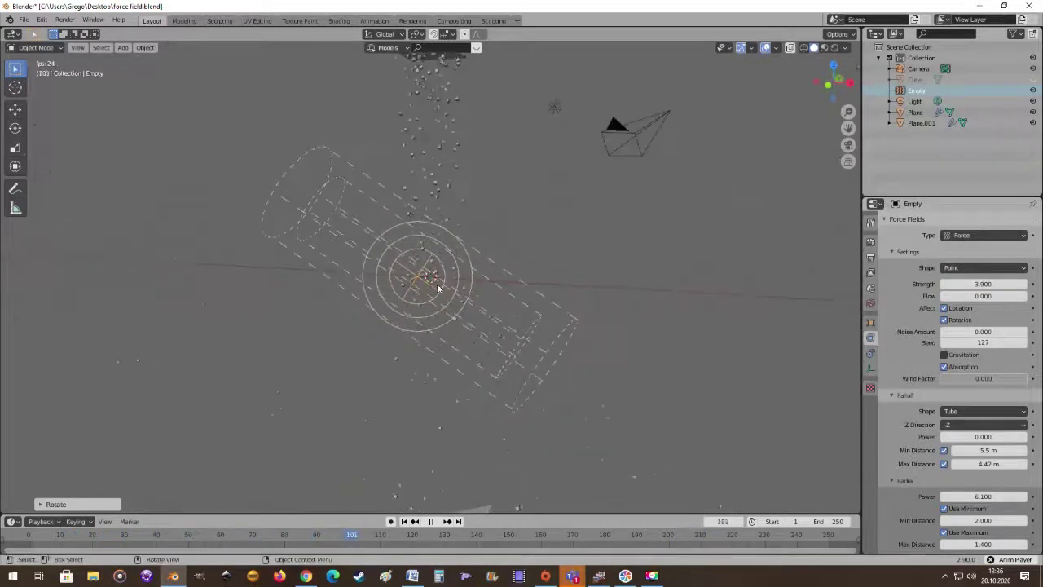
{"action": "middle_click_drag", "start_coordinate": [439, 269], "coordinate": [570, 362]}
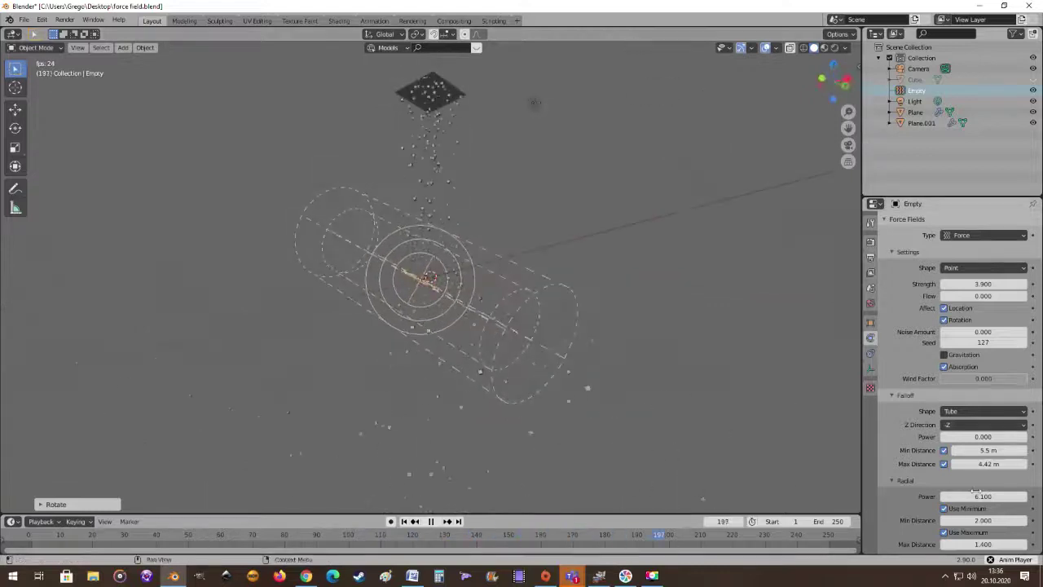
Step: Set the tube falloff's radial Max Distance to 3.6 and view its outline and the deflected particles
{"action": "left_click_drag", "start_coordinate": [975, 493], "coordinate": [977, 495]}
{"action": "key", "text": "Escape"}
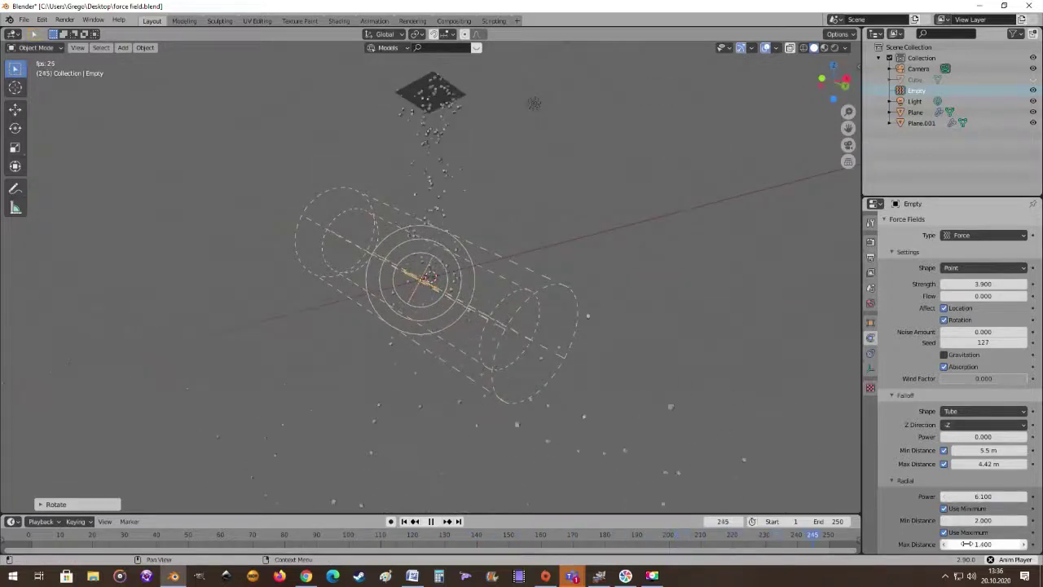
{"action": "left_click_drag", "start_coordinate": [970, 544], "coordinate": [990, 544]}
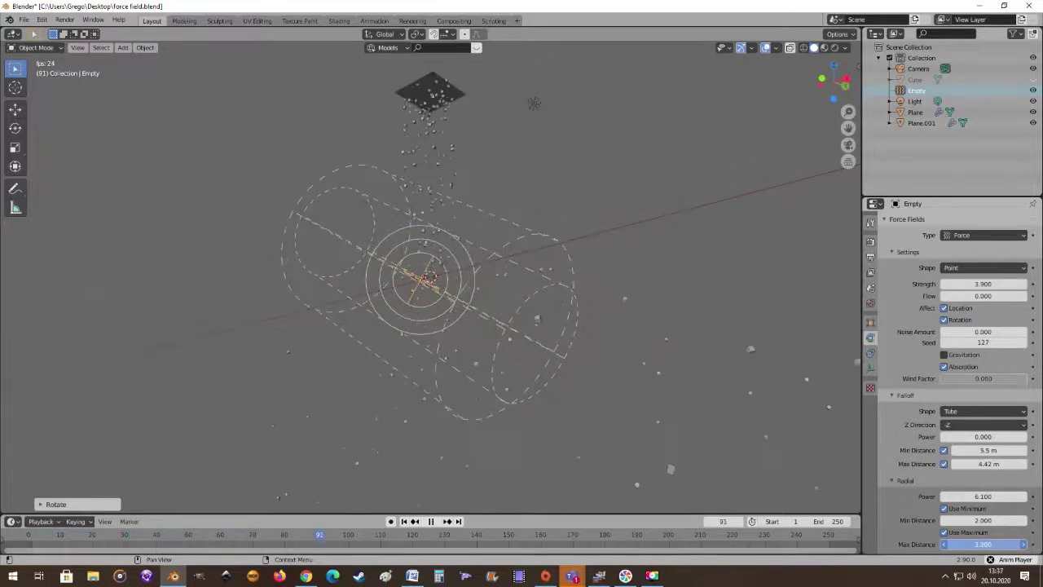
{"action": "left_click_drag", "start_coordinate": [990, 544], "coordinate": [1002, 544]}
{"action": "middle_click_drag", "start_coordinate": [595, 358], "coordinate": [566, 314]}
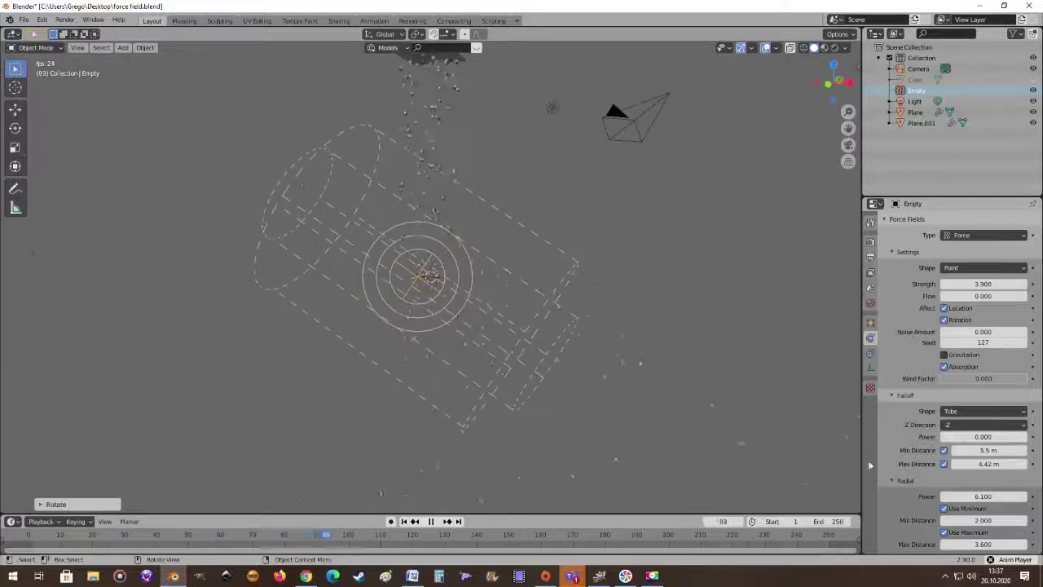
Step: Change the falloff Shape to Sphere and view its outline around the empty
{"action": "left_click", "coordinate": [986, 413]}
{"action": "left_click", "coordinate": [971, 421]}
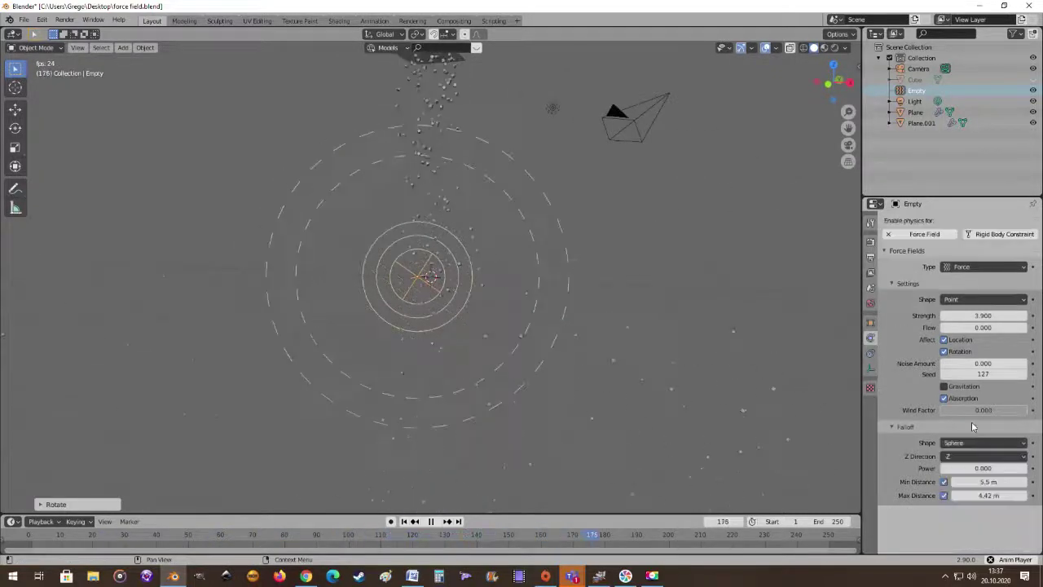
{"action": "mouse_move", "coordinate": [586, 383]}
{"action": "middle_mouse_down"}
{"action": "mouse_move", "coordinate": [519, 375]}
{"action": "mouse_move", "coordinate": [628, 390]}
{"action": "mouse_move", "coordinate": [594, 382]}
{"action": "middle_mouse_up"}
{"action": "middle_click_drag", "start_coordinate": [535, 366], "coordinate": [875, 434]}
{"action": "scroll", "coordinate": [589, 349], "scroll_direction": "up", "scroll_amount": 3}
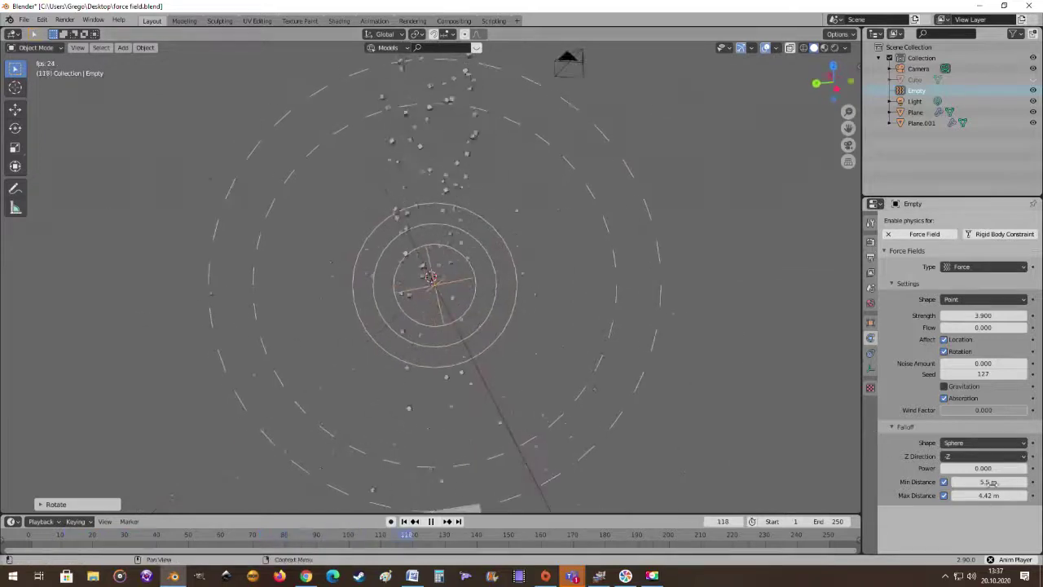
Step: Set the sphere falloff's Min Distance to 2.9 m, Max Distance to 7.33 m and Power to 10, viewing the particles from several angles
{"action": "left_click_drag", "start_coordinate": [989, 495], "coordinate": [1010, 481]}
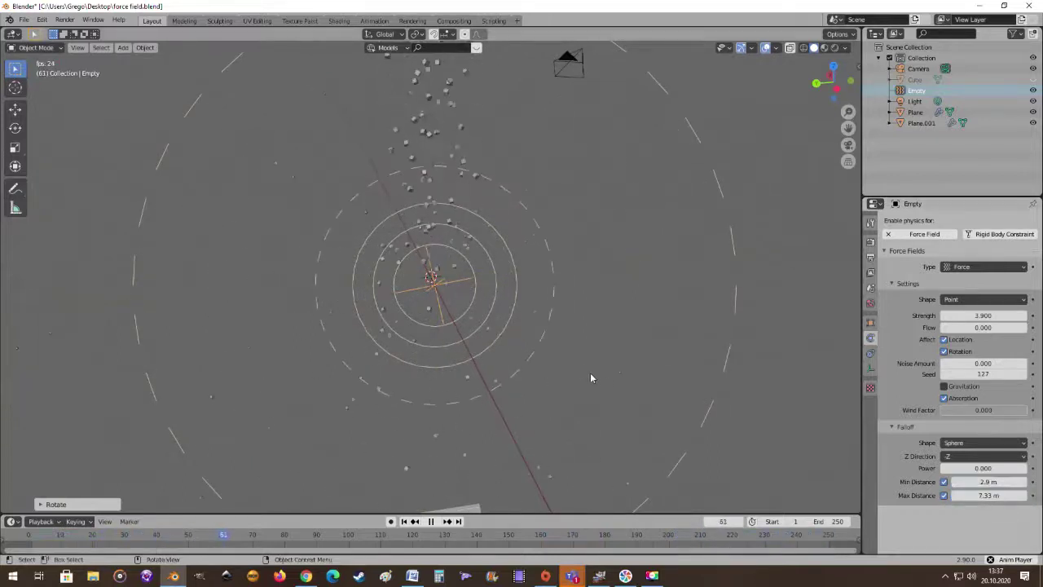
{"action": "middle_click_drag", "start_coordinate": [592, 377], "coordinate": [543, 358]}
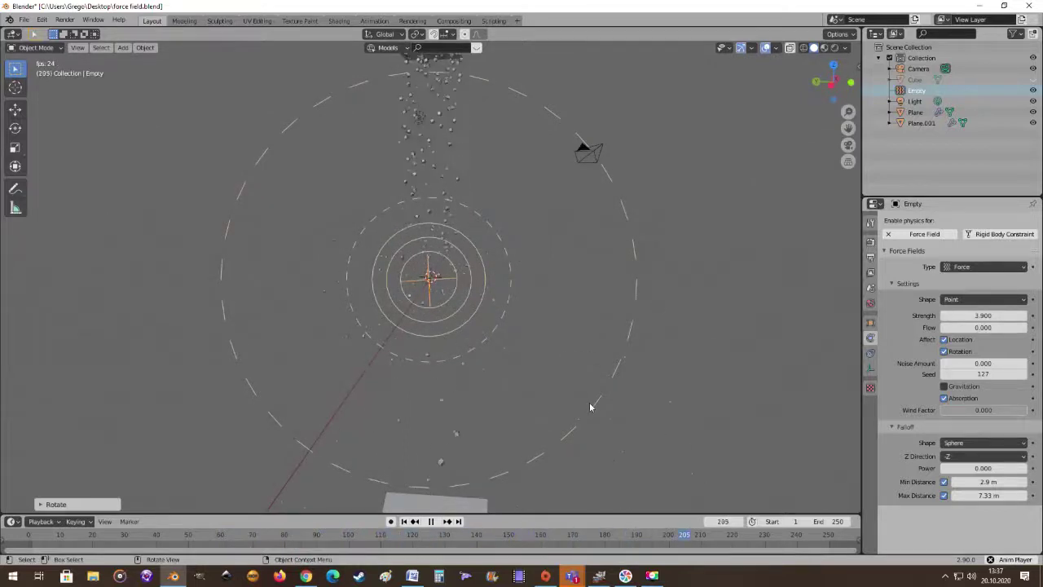
{"action": "middle_click_drag", "start_coordinate": [475, 298], "coordinate": [423, 305]}
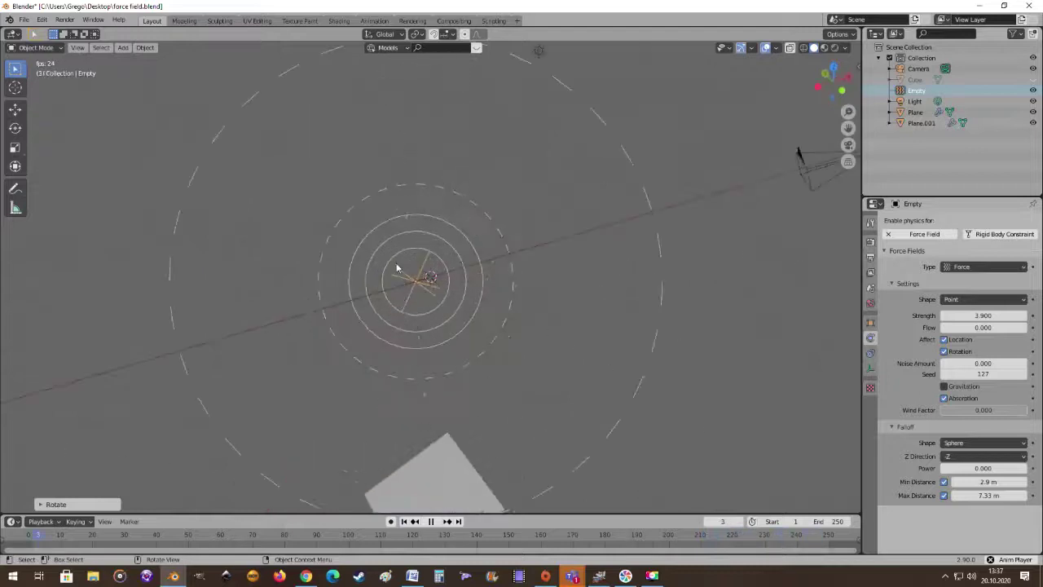
{"action": "middle_click_drag", "start_coordinate": [396, 268], "coordinate": [465, 281]}
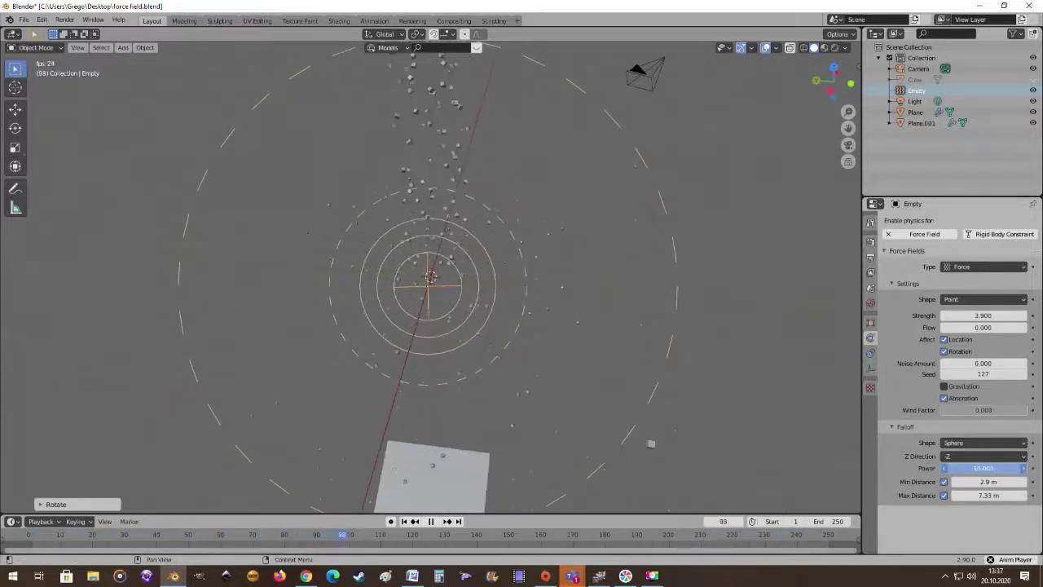
{"action": "middle_click_drag", "start_coordinate": [635, 379], "coordinate": [668, 323]}
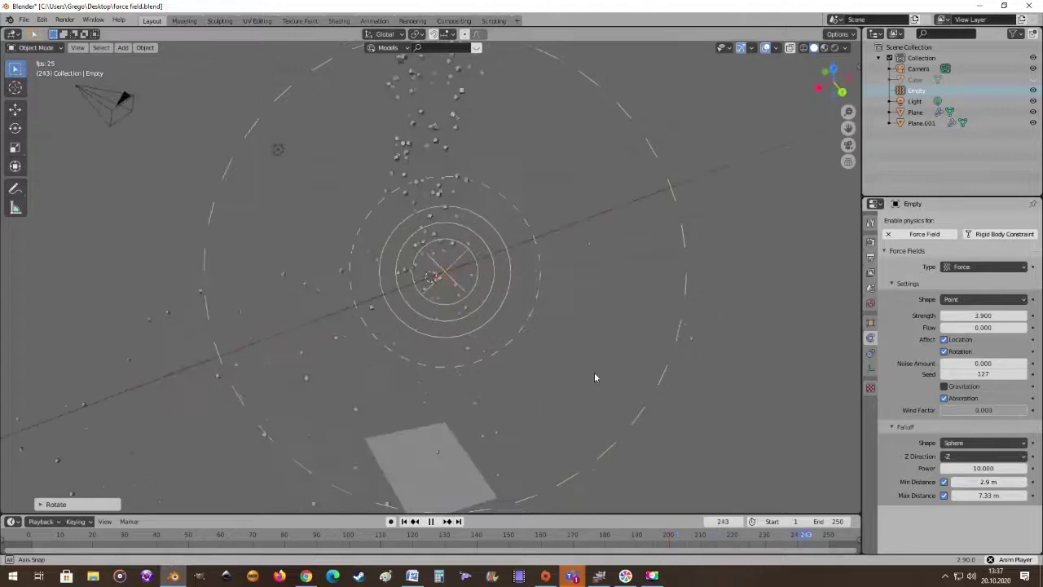
{"action": "middle_click_drag", "start_coordinate": [471, 319], "coordinate": [397, 303]}
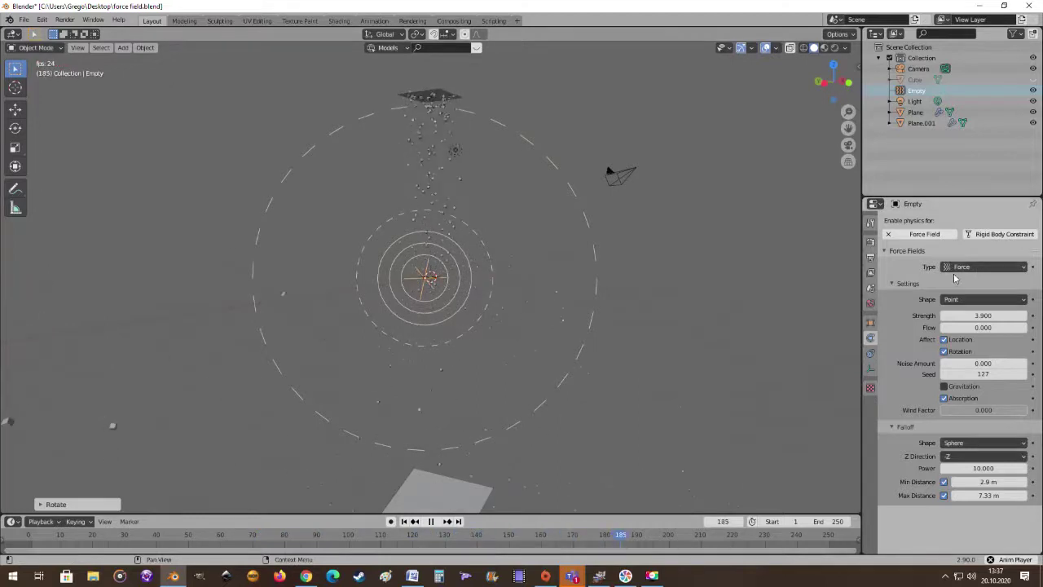
Step: Change the empty's force field Type to Wind and view how the particles are blown
{"action": "left_click", "coordinate": [1022, 271]}
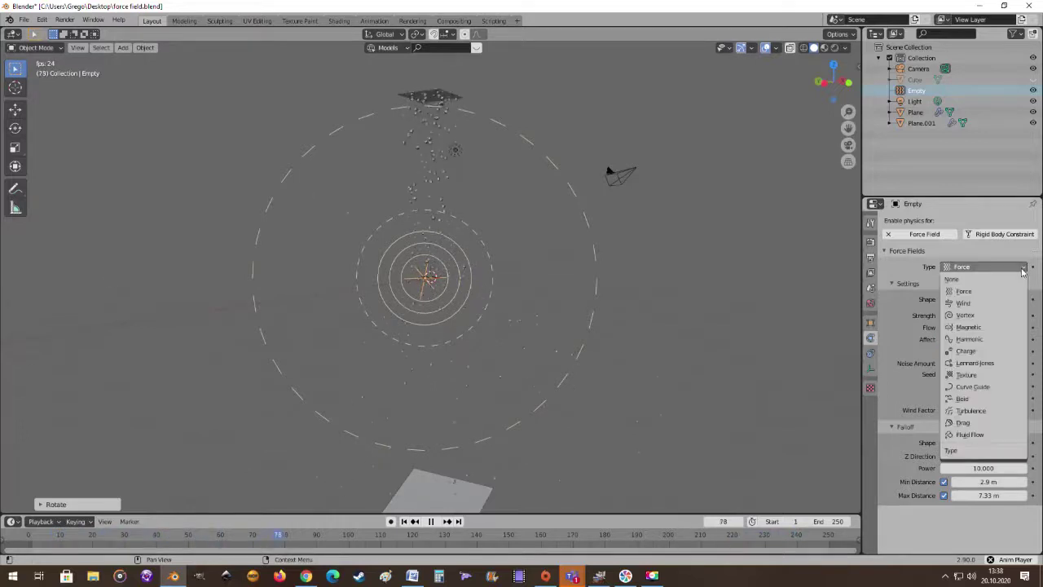
{"action": "left_click", "coordinate": [966, 304]}
{"action": "middle_click_drag", "start_coordinate": [576, 210], "coordinate": [605, 244]}
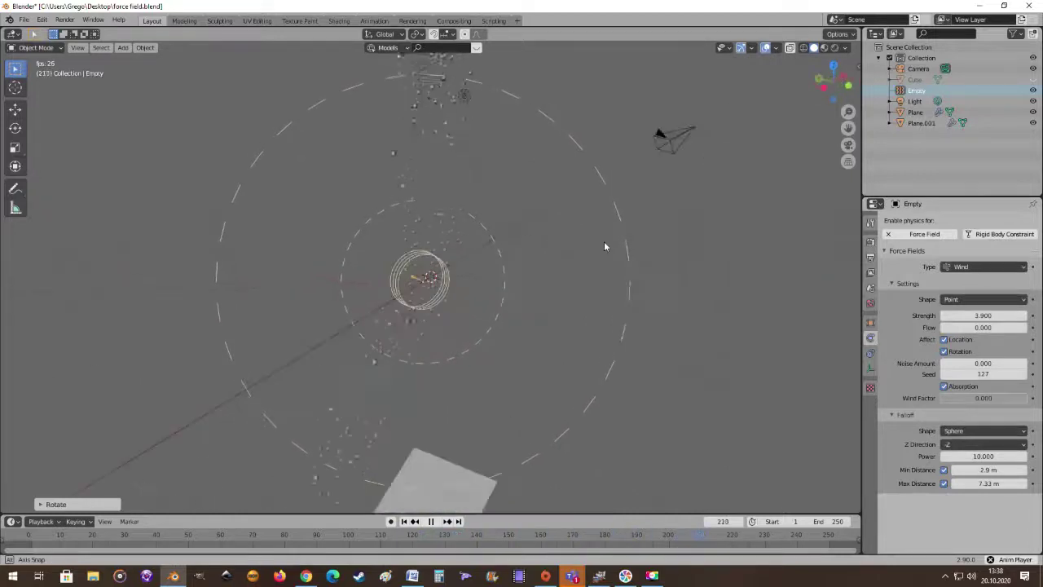
Step: Disable the wind field's Min Distance and Max Distance and set its falloff Power to 0
{"action": "left_click", "coordinate": [1018, 432]}
{"action": "left_click", "coordinate": [1017, 436]}
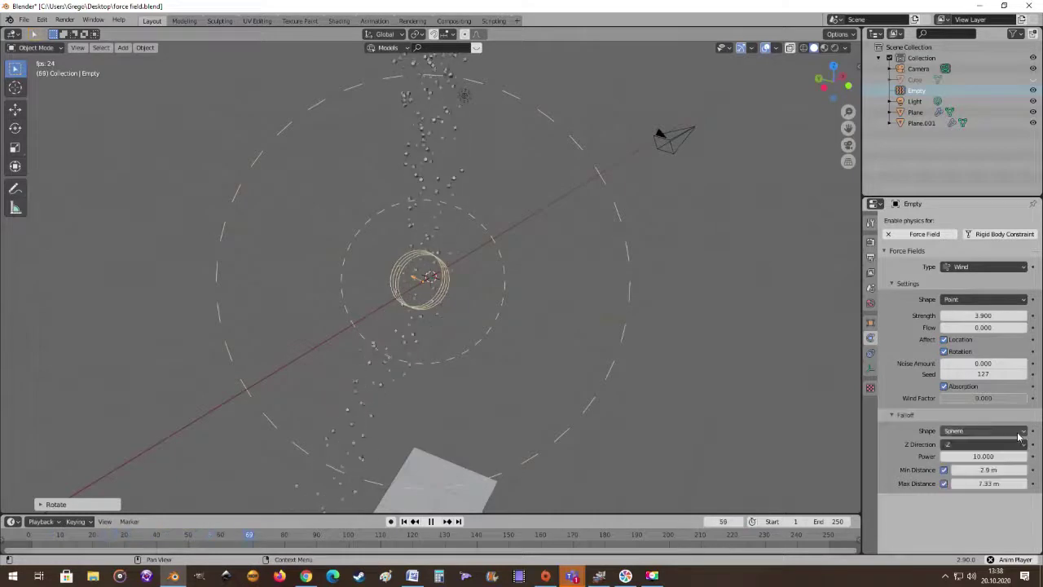
{"action": "left_click", "coordinate": [943, 470]}
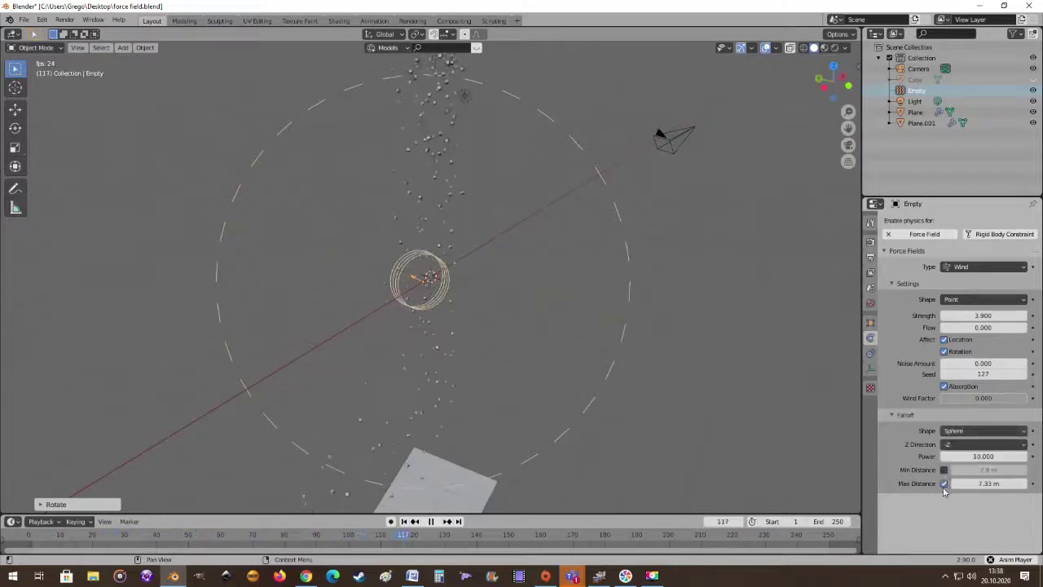
{"action": "left_click", "coordinate": [943, 483]}
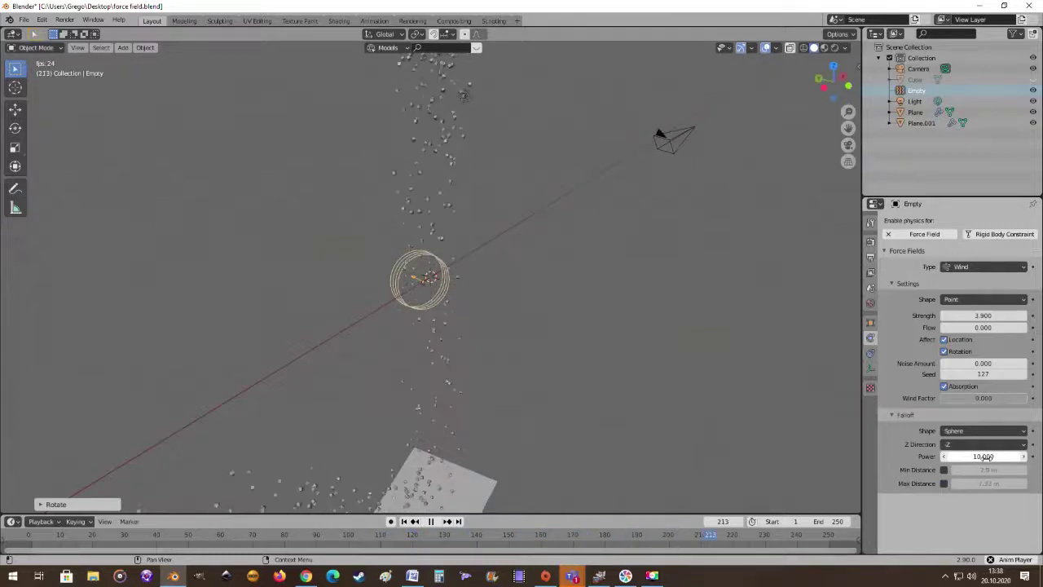
{"action": "left_click_drag", "start_coordinate": [987, 457], "coordinate": [978, 457]}
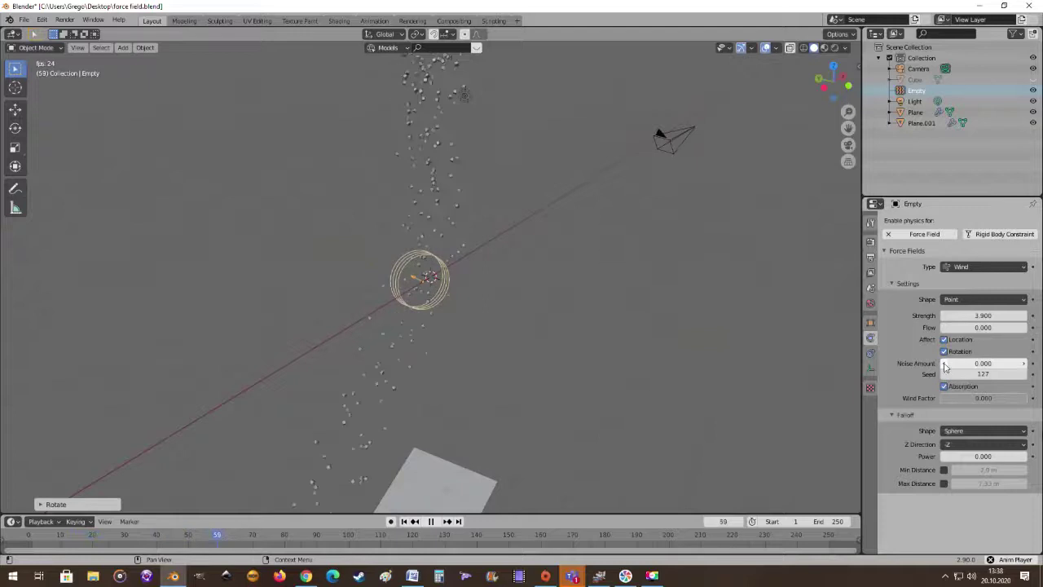
Step: In front view, move the wind empty several metres along negative X, away from the falling particles, and view the resulting particle stream
{"action": "middle_click_drag", "start_coordinate": [540, 280], "coordinate": [481, 266]}
{"action": "key", "text": "KP_1"}
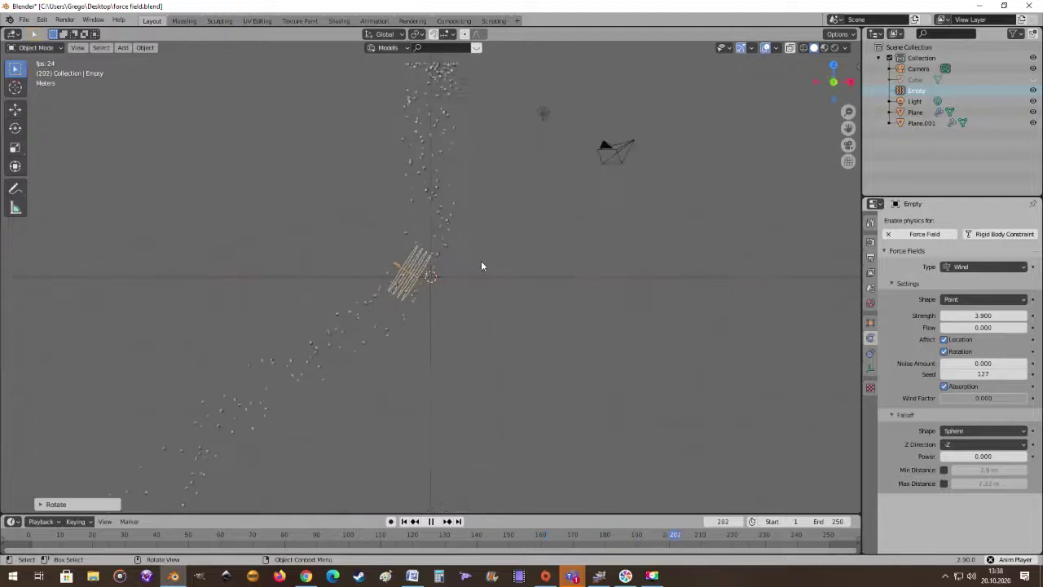
{"action": "key", "text": "g"}
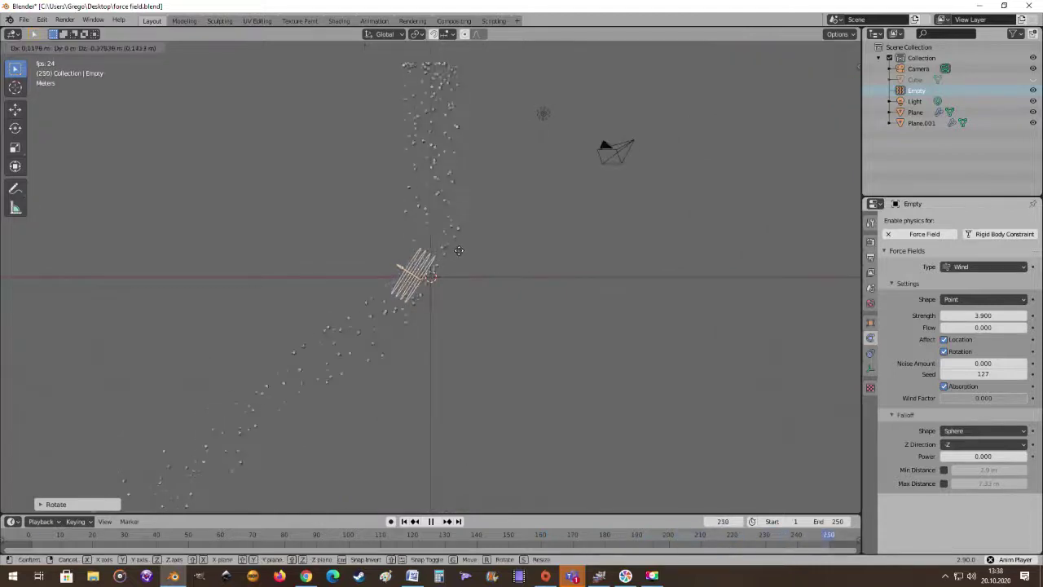
{"action": "key", "text": "x"}
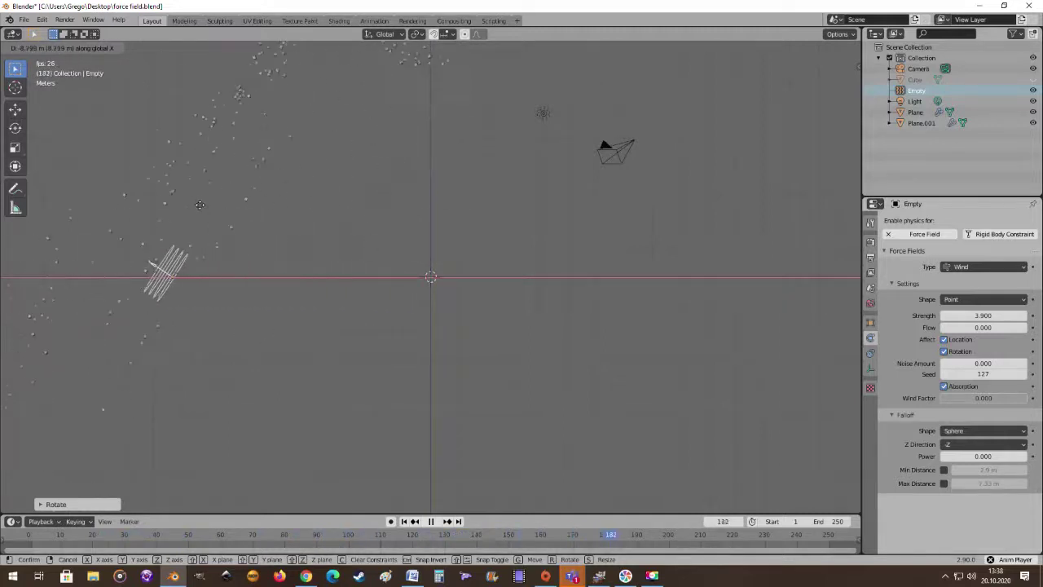
{"action": "left_click", "coordinate": [174, 198]}
{"action": "scroll", "coordinate": [298, 187], "scroll_direction": "down", "scroll_amount": 3}
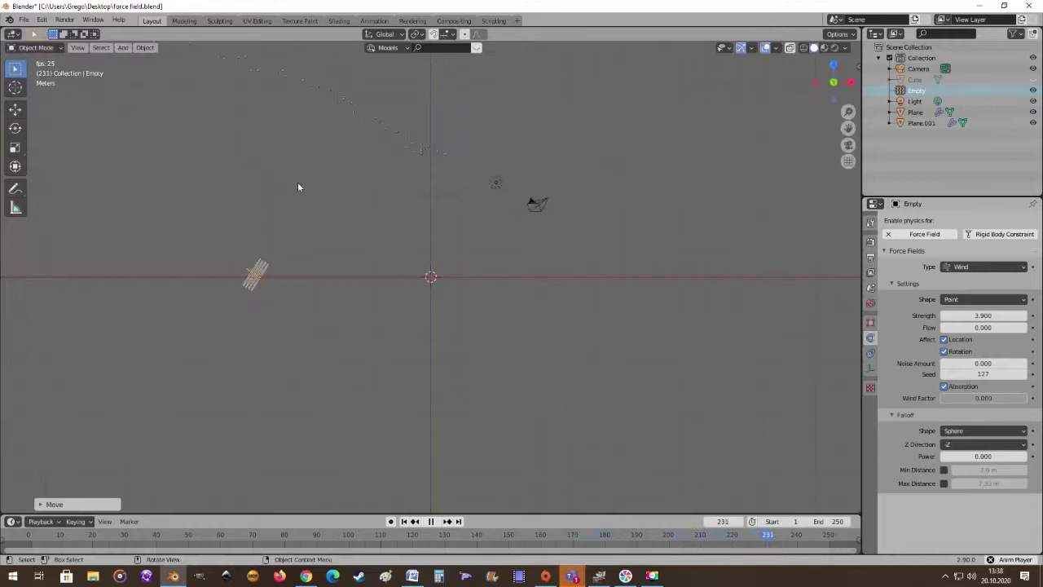
{"action": "scroll", "coordinate": [318, 266], "scroll_direction": "up", "scroll_amount": 1}
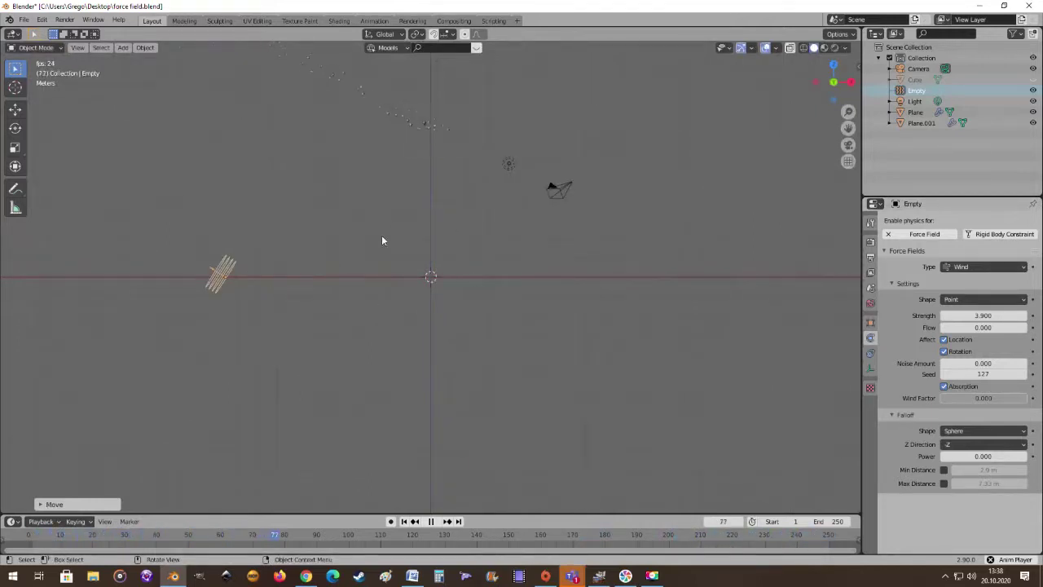
{"action": "scroll", "coordinate": [377, 253], "scroll_direction": "down", "scroll_amount": 4}
{"action": "scroll", "coordinate": [349, 273], "scroll_direction": "up", "scroll_amount": 2}
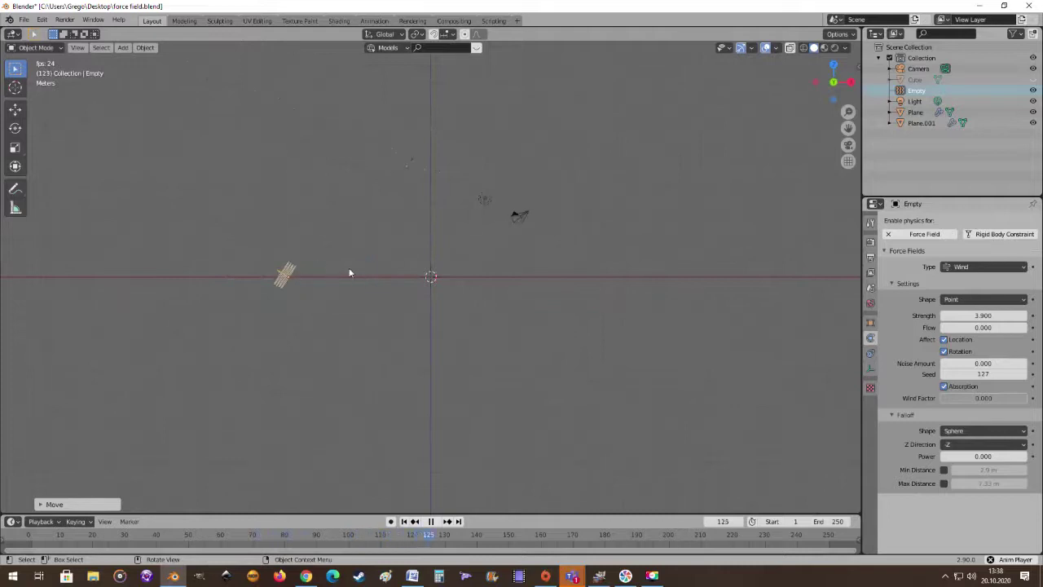
Step: Set the wind force field's strength to 14 and move the field along the X axis closer to the falling particles
{"action": "left_click_drag", "start_coordinate": [983, 315], "coordinate": [1011, 315]}
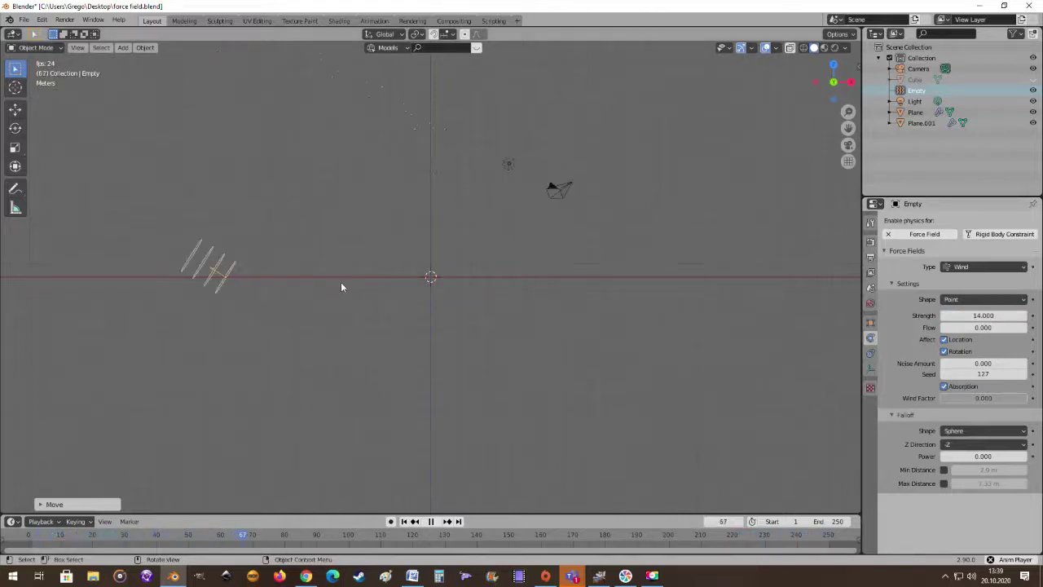
{"action": "key", "text": "g"}
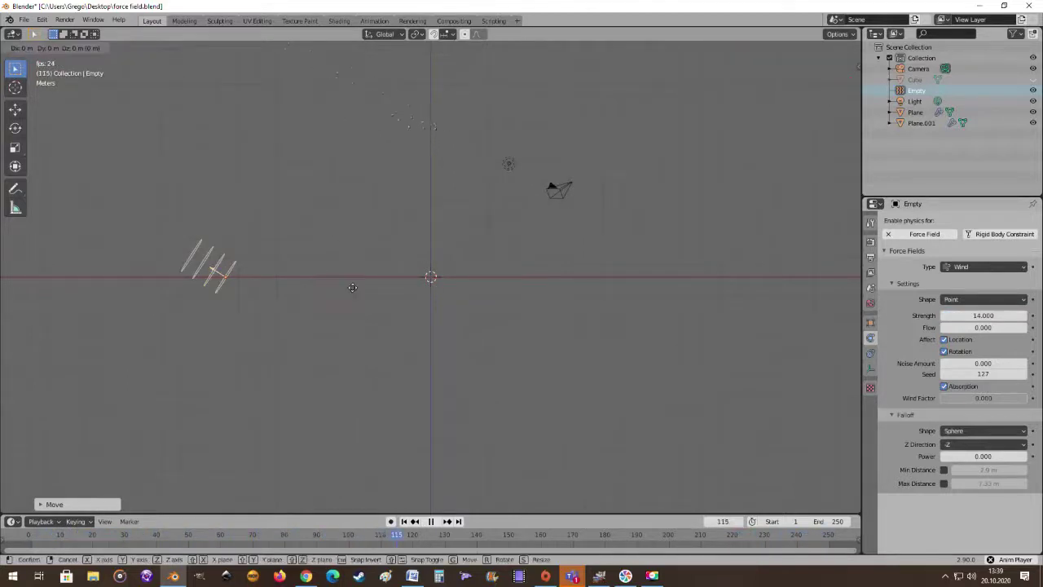
{"action": "key", "text": "x"}
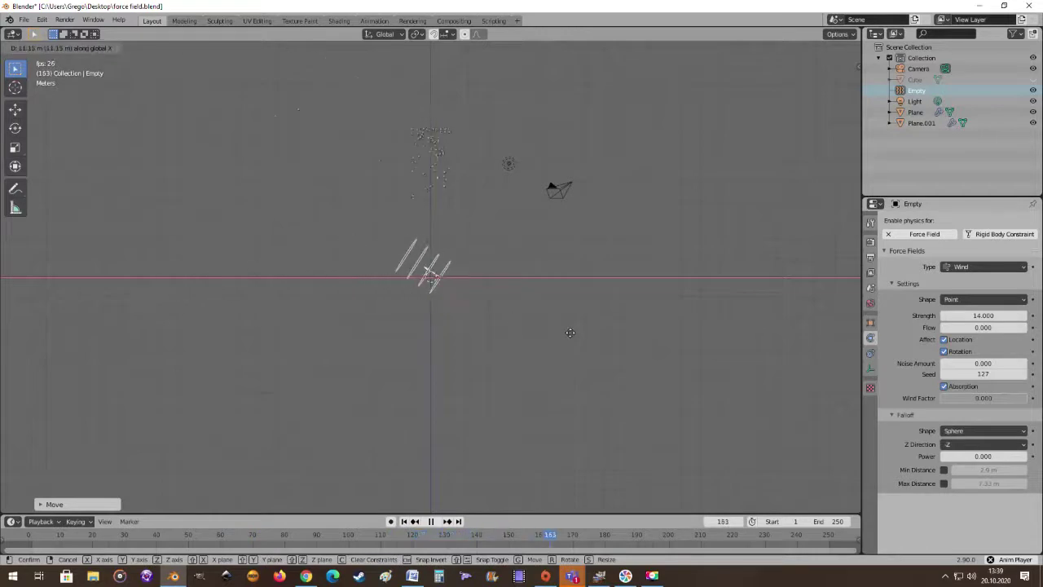
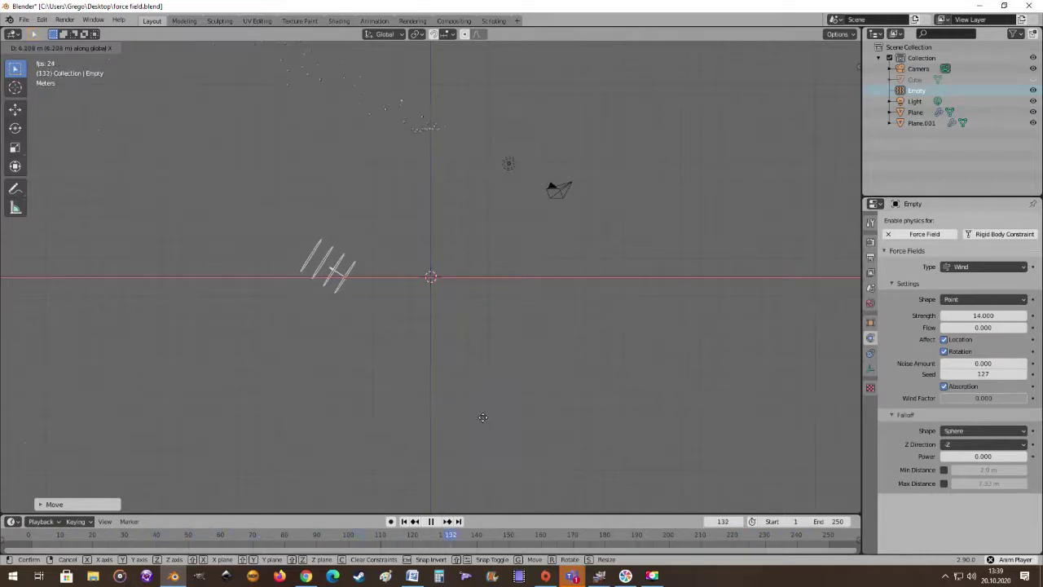
{"action": "left_click", "coordinate": [479, 417]}
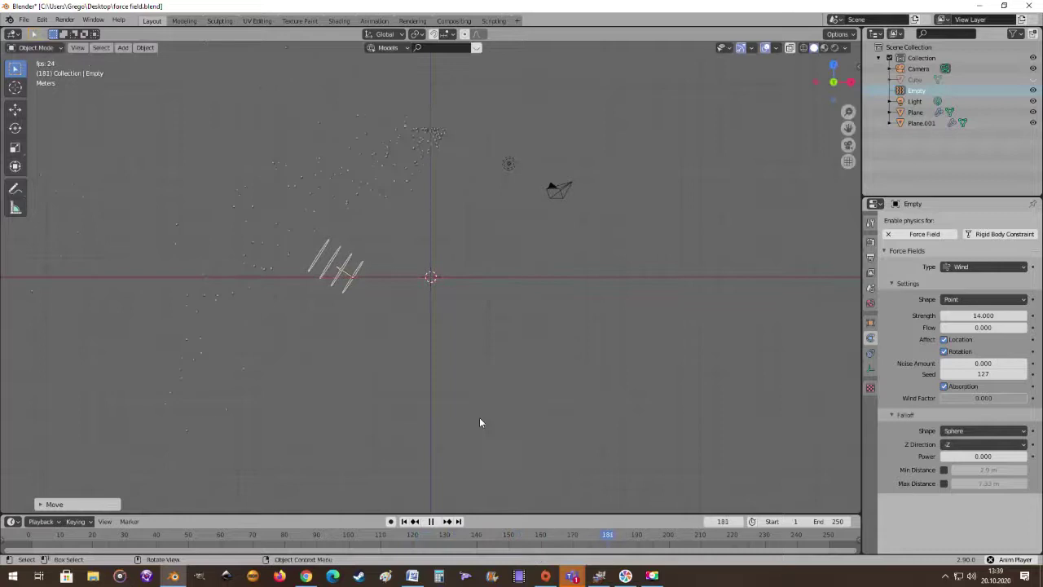
Step: Switch off the wind field's effect on location, try moving the field along X, and switch the location effect back on
{"action": "left_click", "coordinate": [945, 350]}
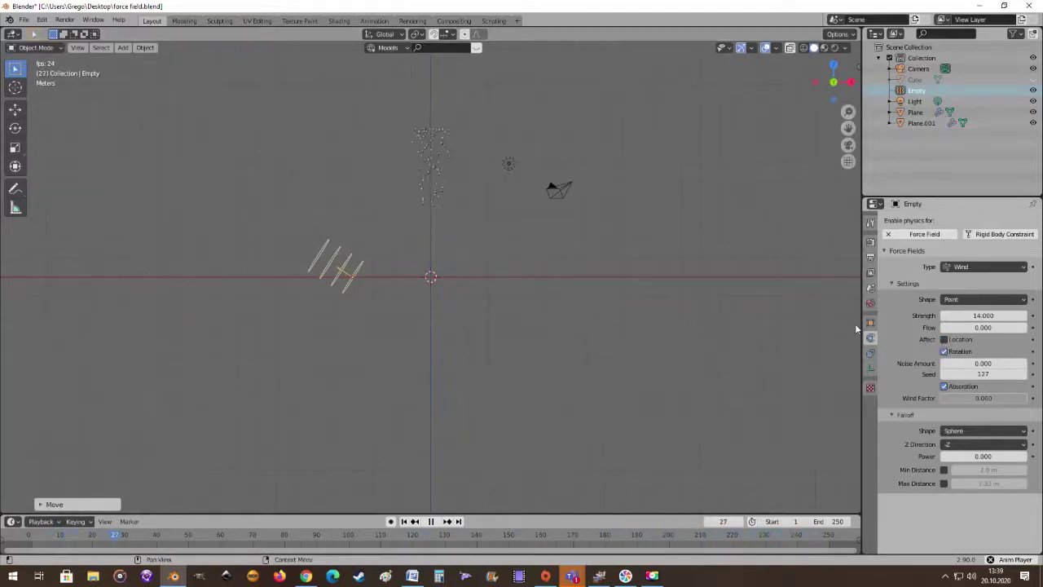
{"action": "key", "text": "g"}
{"action": "key", "text": "x"}
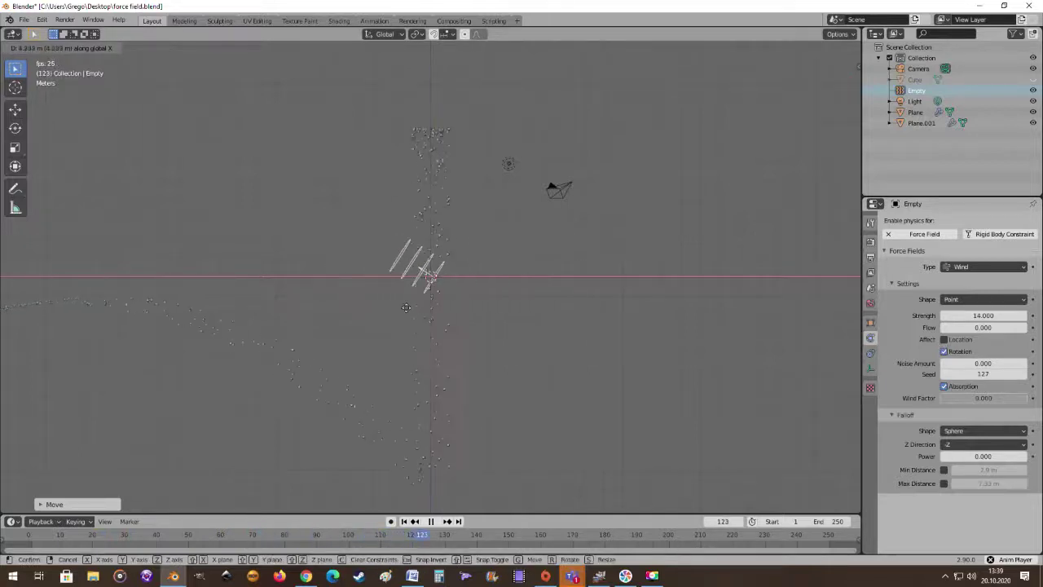
{"action": "key", "text": "Escape"}
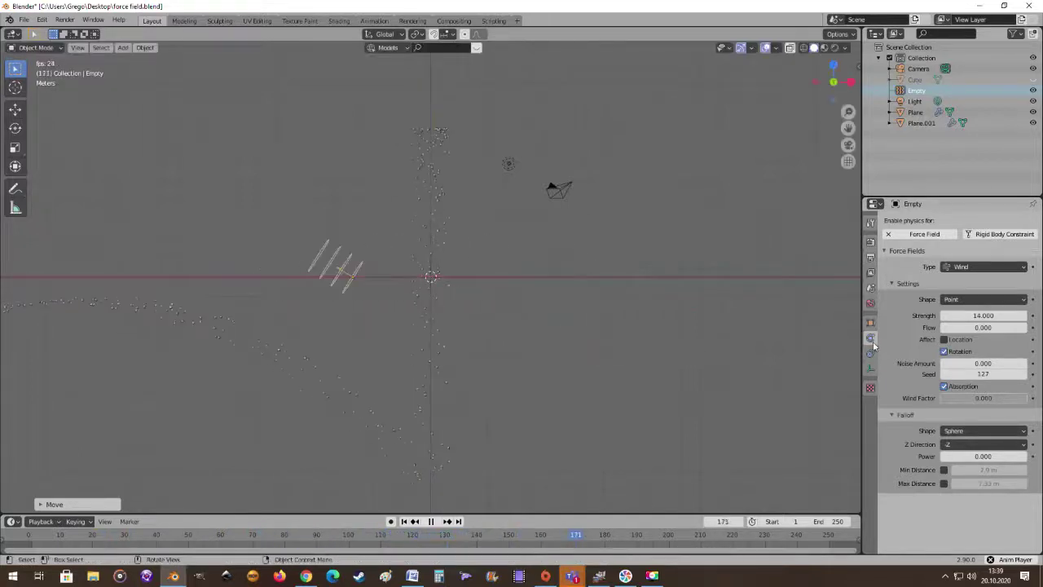
{"action": "left_click", "coordinate": [943, 339]}
Step: Try the wind field with its effect on rotation switched off, and restore both the location and rotation effects
{"action": "left_click", "coordinate": [944, 351]}
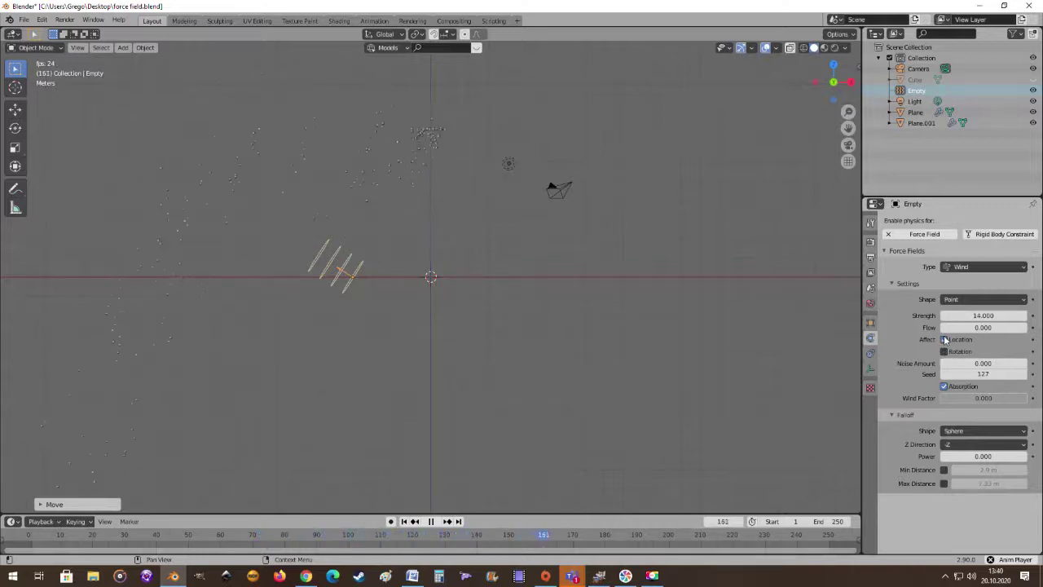
{"action": "left_click", "coordinate": [943, 338]}
{"action": "left_click", "coordinate": [944, 351]}
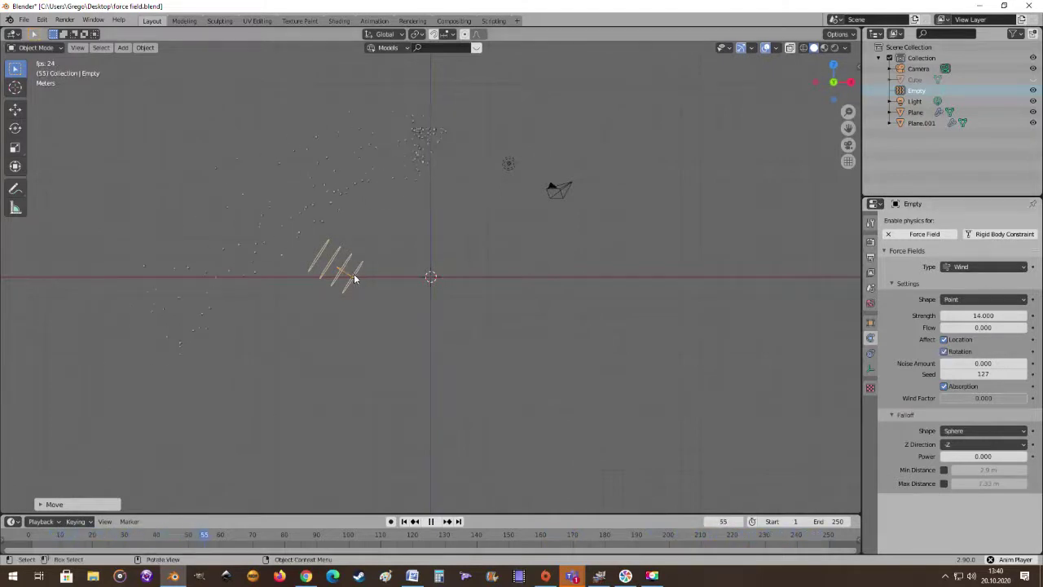
Step: Try rotating the wind force field to redirect the particle stream
{"action": "key", "text": "r"}
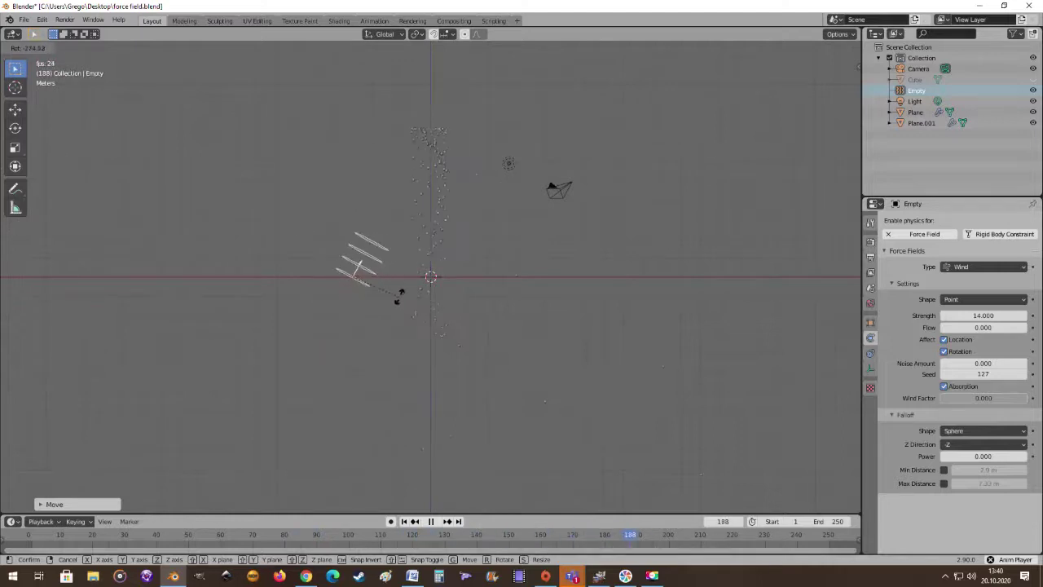
{"action": "left_click", "coordinate": [391, 226]}
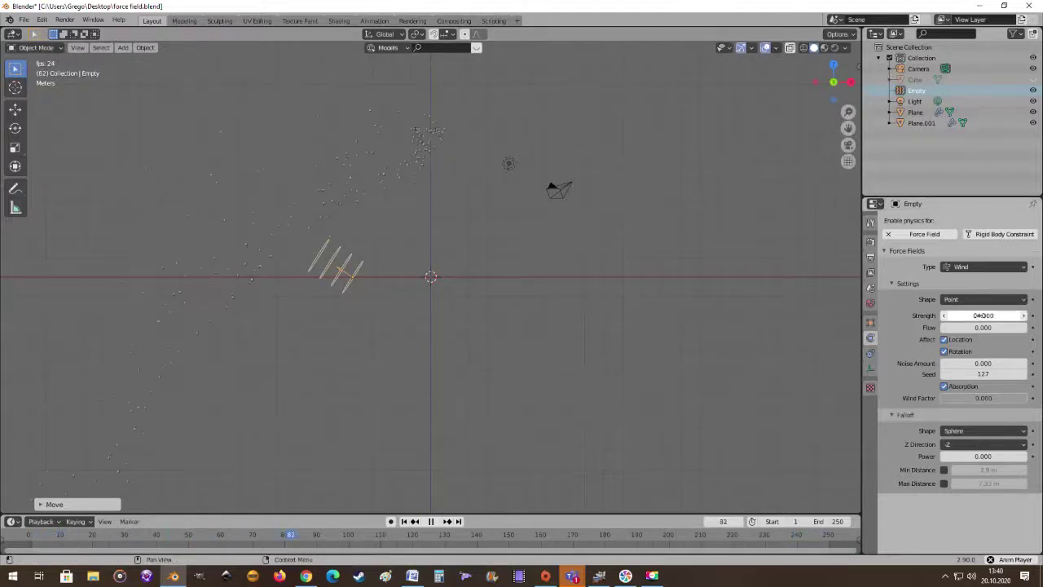
{"action": "left_click_drag", "start_coordinate": [984, 315], "coordinate": [993, 304]}
Step: Try the Line and Plane shapes for the wind force field and set the shape back to Point
{"action": "left_click", "coordinate": [1006, 301]}
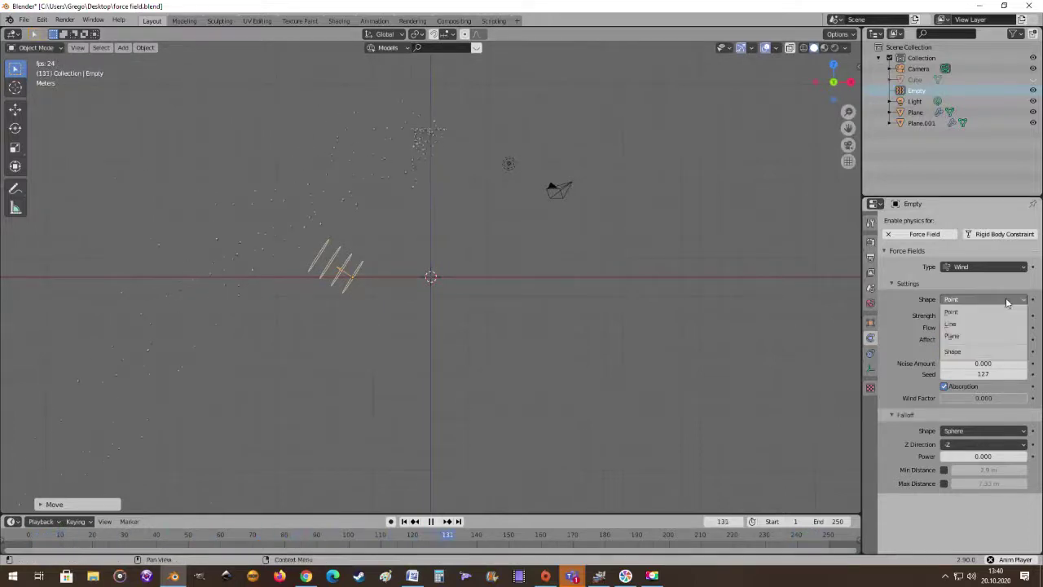
{"action": "left_click", "coordinate": [992, 320]}
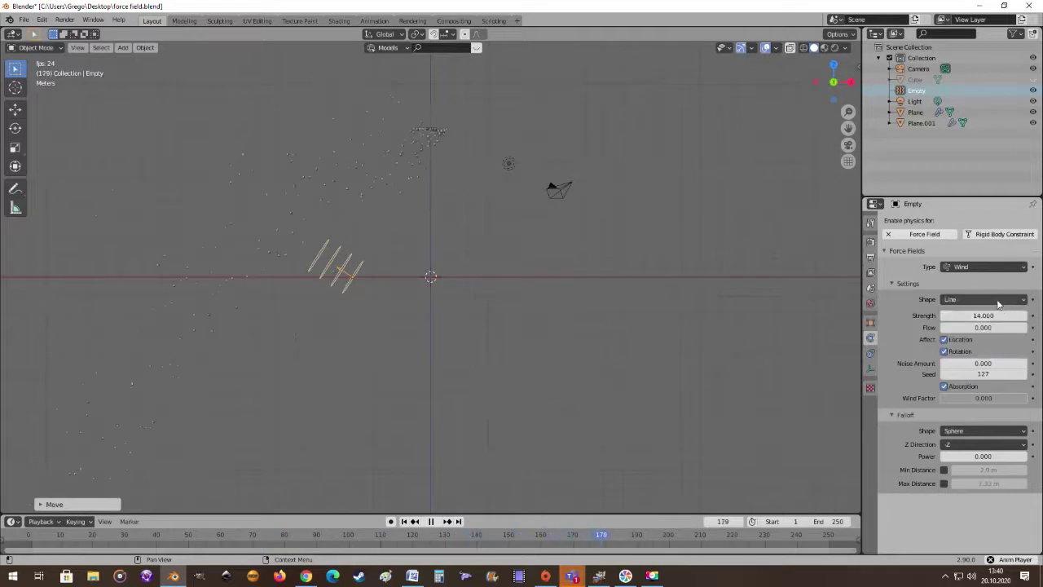
{"action": "left_click", "coordinate": [990, 300]}
{"action": "left_click", "coordinate": [986, 336]}
{"action": "left_click", "coordinate": [987, 300]}
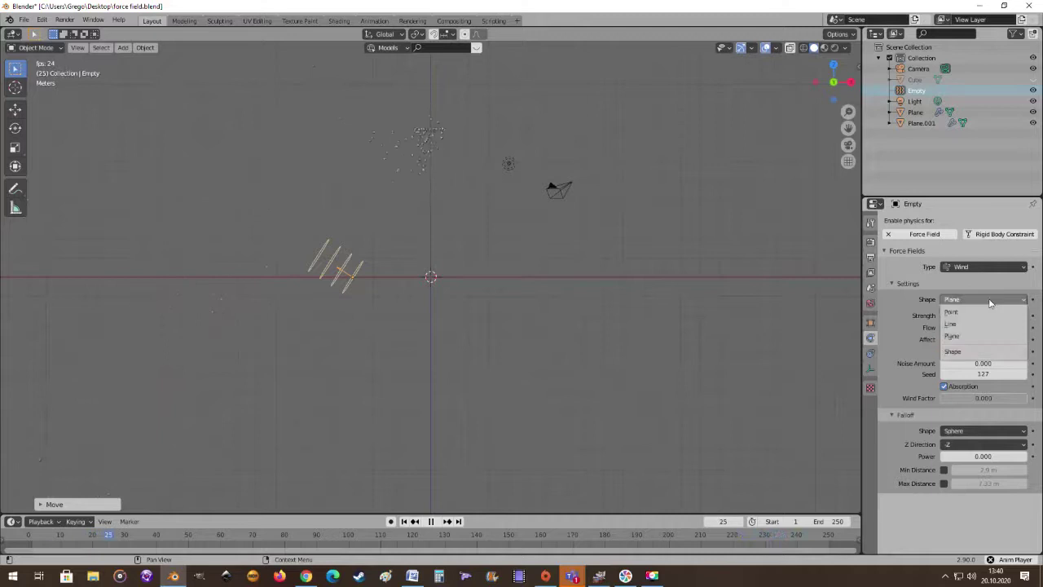
{"action": "left_click", "coordinate": [984, 315]}
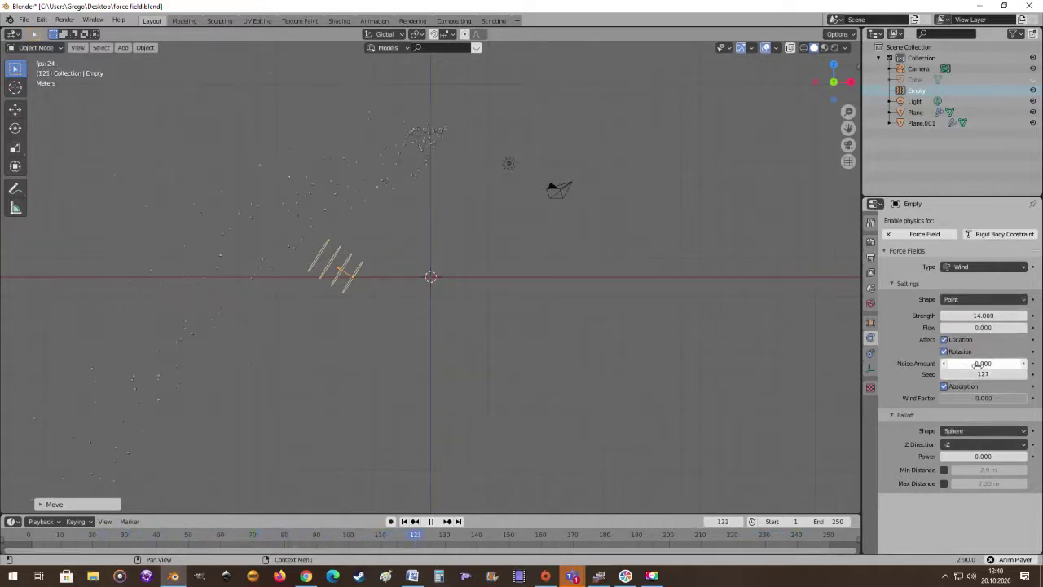
Step: Set the wind field's noise amount to 3.9, and try a wind factor of 0.48 before resetting it to 0
{"action": "left_click_drag", "start_coordinate": [969, 363], "coordinate": [990, 363]}
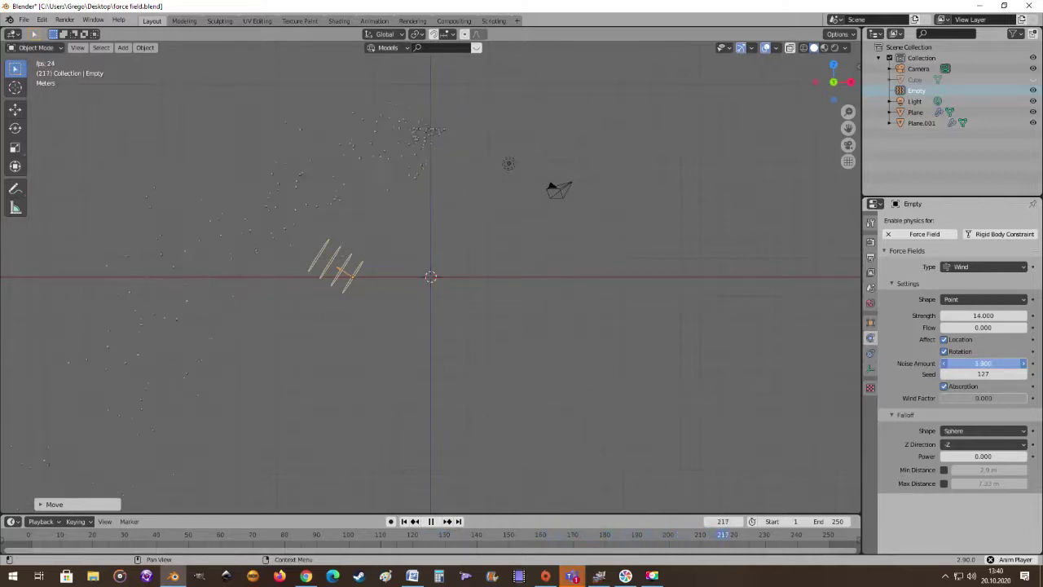
{"action": "left_click_drag", "start_coordinate": [963, 363], "coordinate": [981, 398]}
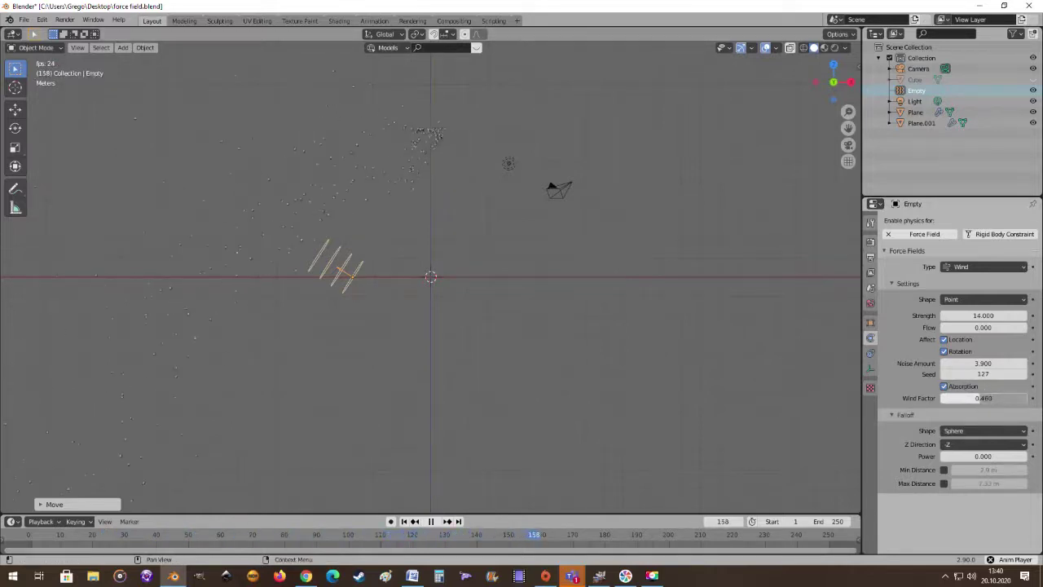
{"action": "left_click_drag", "start_coordinate": [1000, 398], "coordinate": [945, 397]}
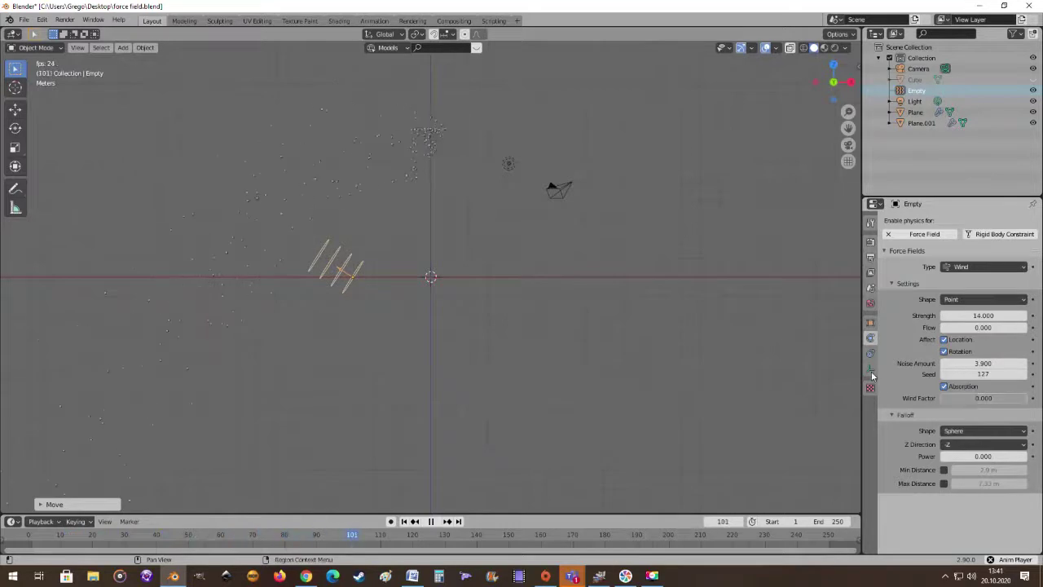
Step: Examine the Field Weights in the particle settings of the emitter plane
{"action": "left_click", "coordinate": [431, 129]}
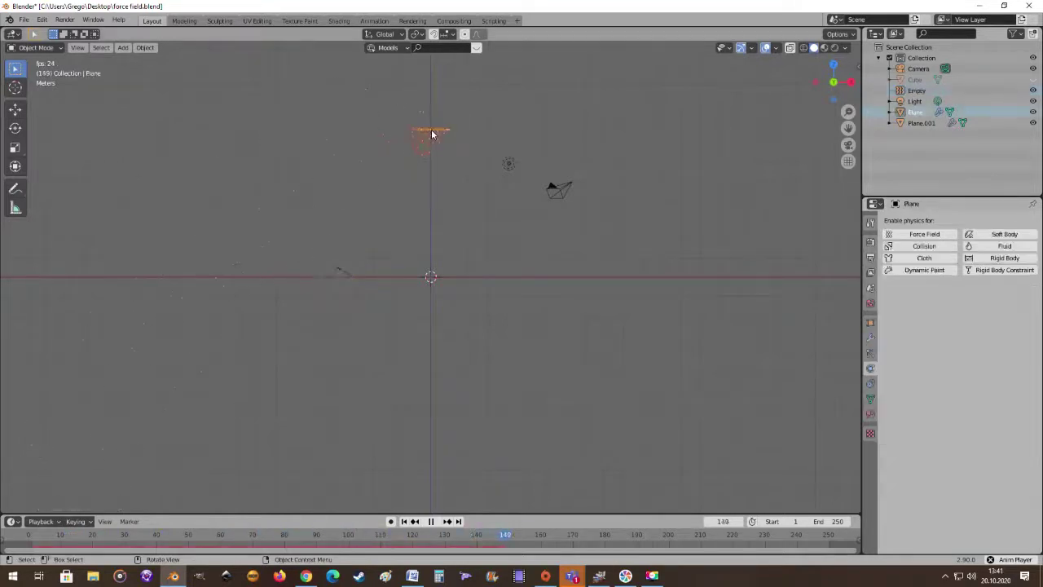
{"action": "left_click", "coordinate": [870, 354]}
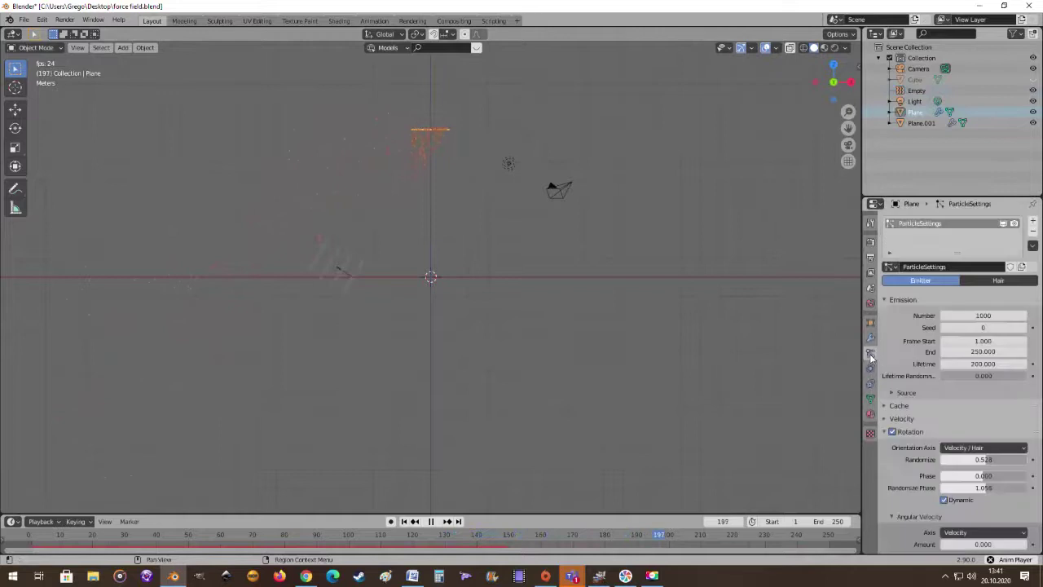
{"action": "scroll", "coordinate": [945, 363], "scroll_direction": "down", "scroll_amount": 15}
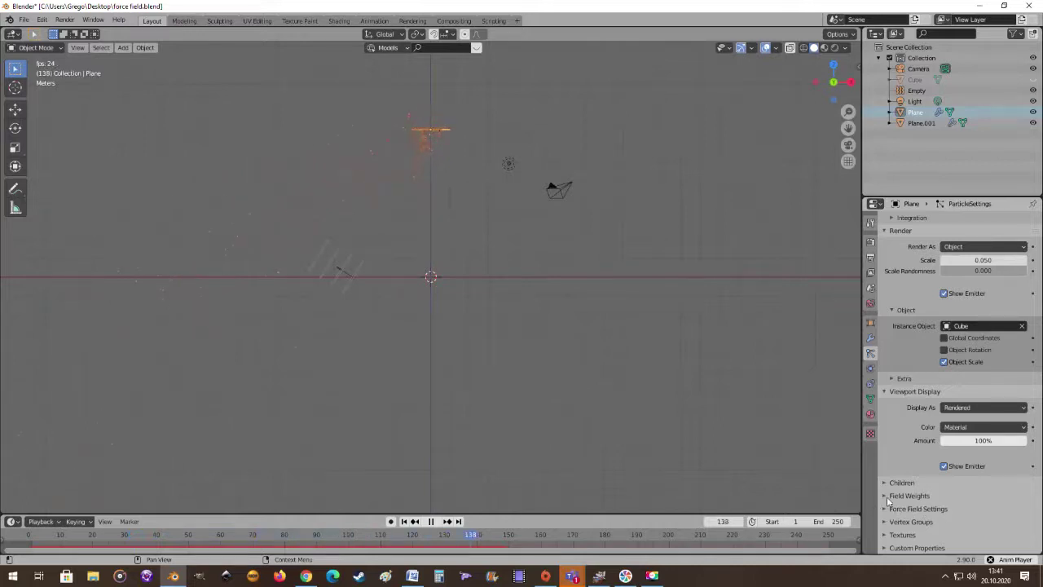
{"action": "left_click", "coordinate": [886, 496]}
{"action": "scroll", "coordinate": [890, 495], "scroll_direction": "down", "scroll_amount": 2}
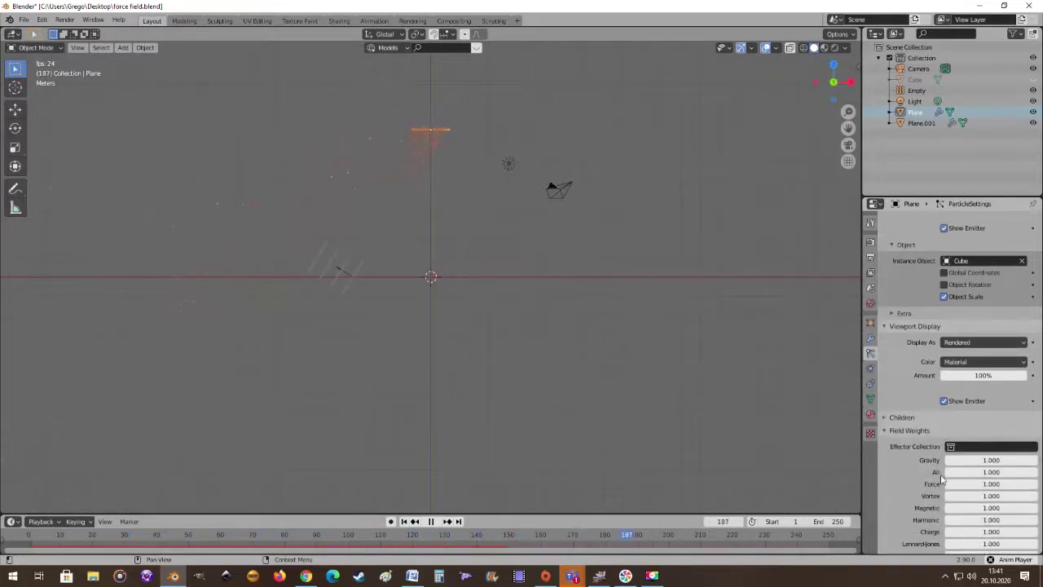
{"action": "scroll", "coordinate": [937, 473], "scroll_direction": "down", "scroll_amount": 3}
{"action": "scroll", "coordinate": [934, 441], "scroll_direction": "down", "scroll_amount": 1}
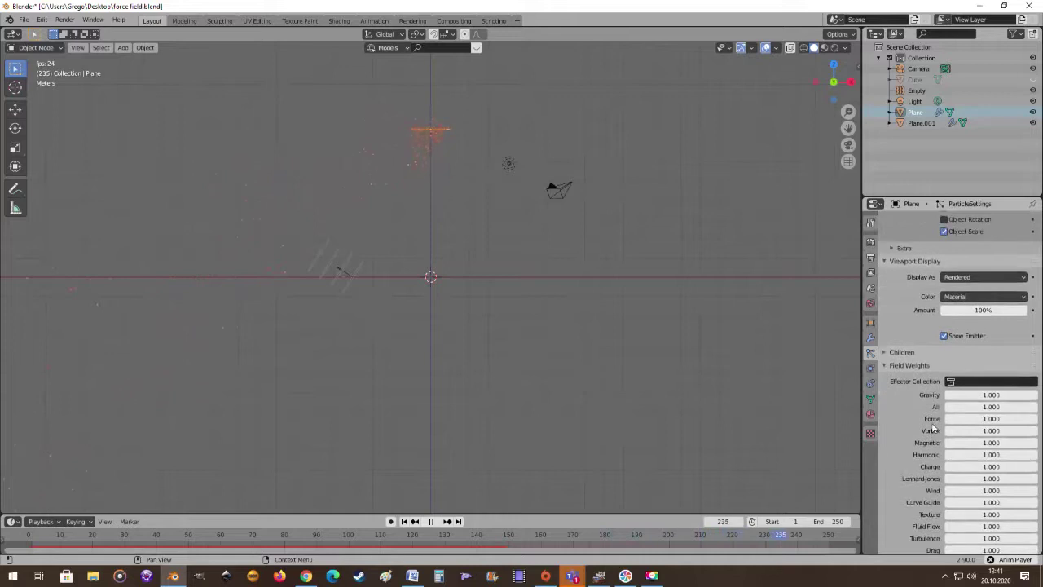
{"action": "scroll", "coordinate": [934, 427], "scroll_direction": "down", "scroll_amount": 1}
{"action": "scroll", "coordinate": [927, 420], "scroll_direction": "down", "scroll_amount": 1}
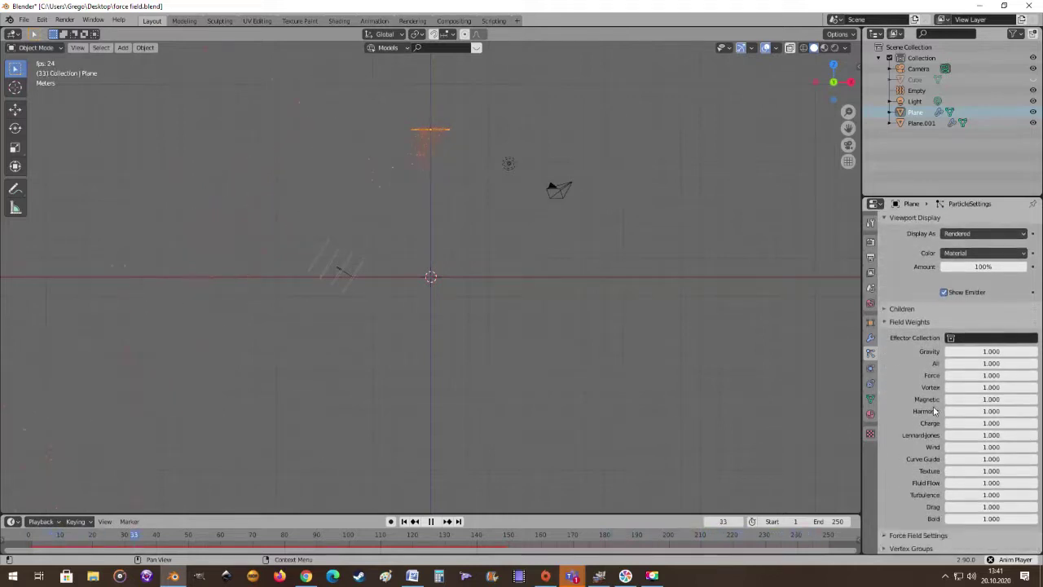
{"action": "scroll", "coordinate": [935, 437], "scroll_direction": "down", "scroll_amount": 1}
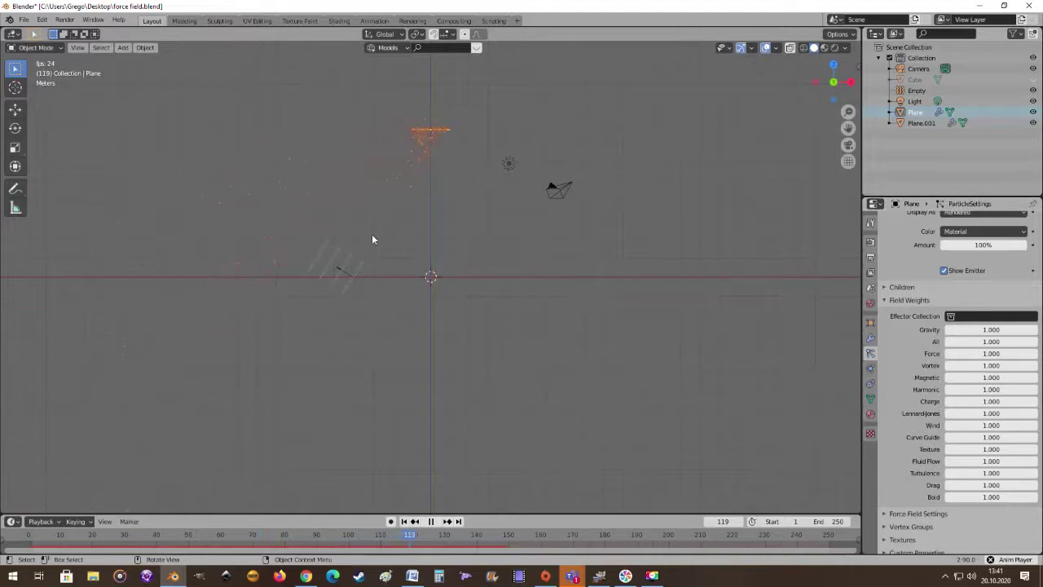
Step: Compare the wind force field's settings with the field weights of the emitter plane's particle system
{"action": "left_click", "coordinate": [344, 279]}
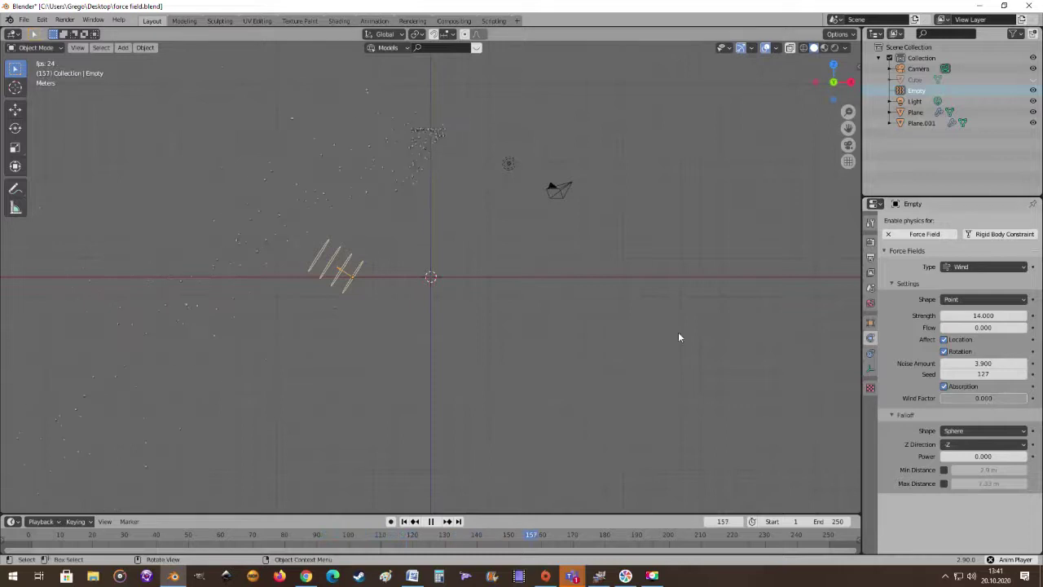
{"action": "left_click", "coordinate": [430, 137]}
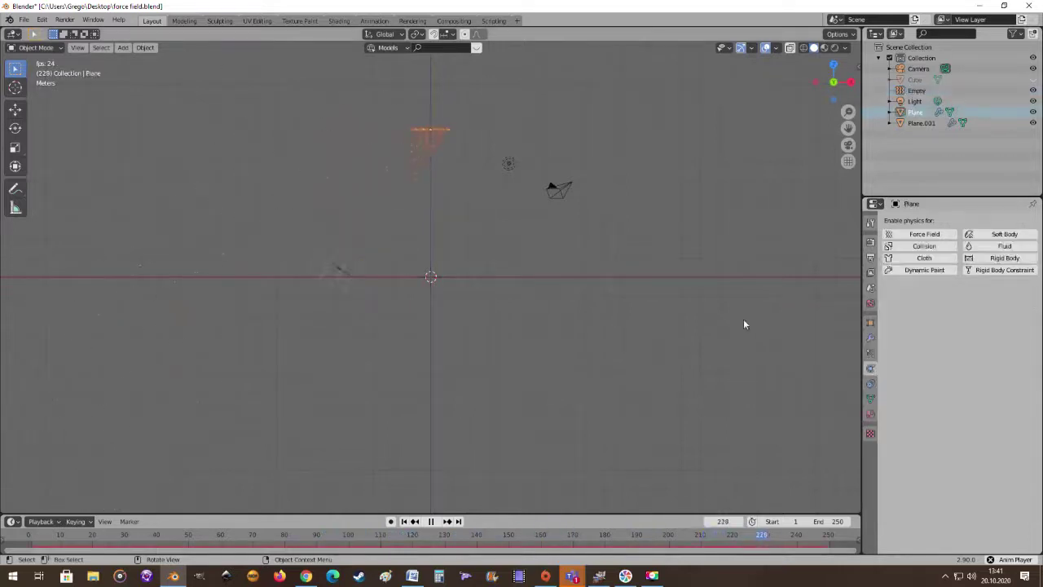
{"action": "left_click", "coordinate": [870, 355]}
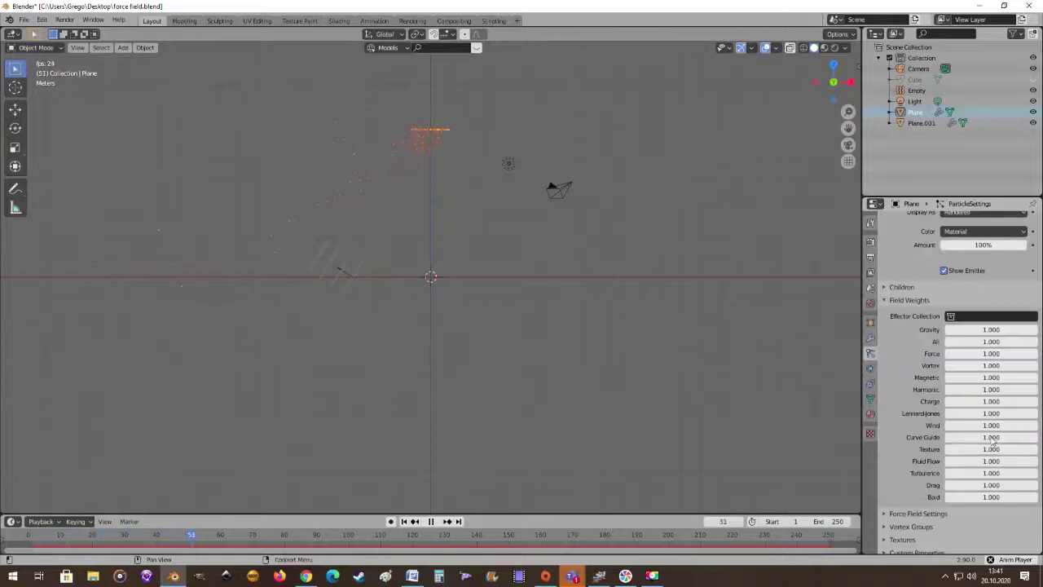
{"action": "scroll", "coordinate": [988, 424], "scroll_direction": "down", "scroll_amount": 1}
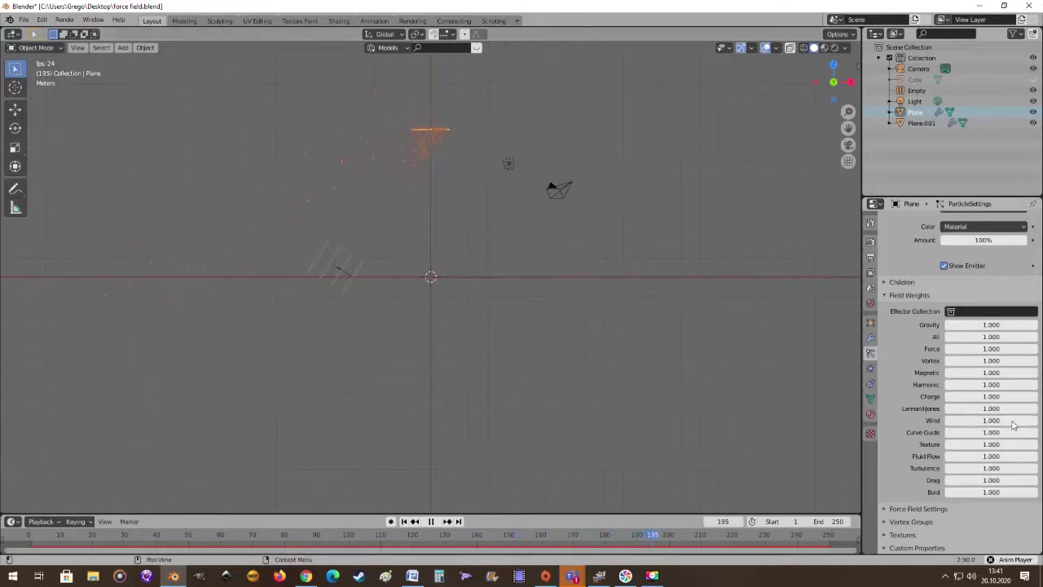
Step: Set Type 1 to Boid in the Force Field Settings of the emitter plane's particles and review its options
{"action": "left_click", "coordinate": [885, 509]}
{"action": "scroll", "coordinate": [908, 464], "scroll_direction": "down", "scroll_amount": 4}
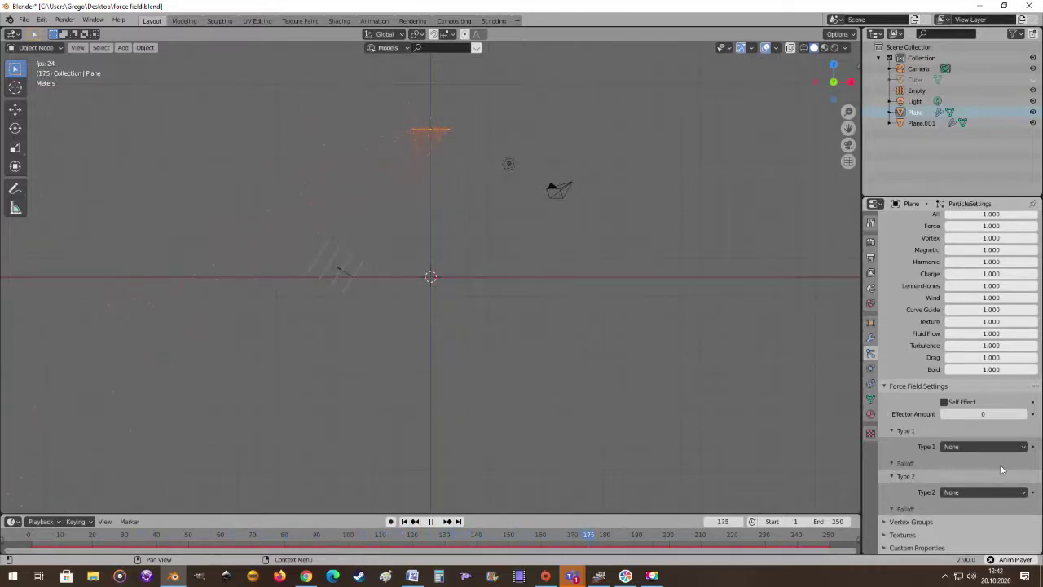
{"action": "left_click", "coordinate": [986, 447]}
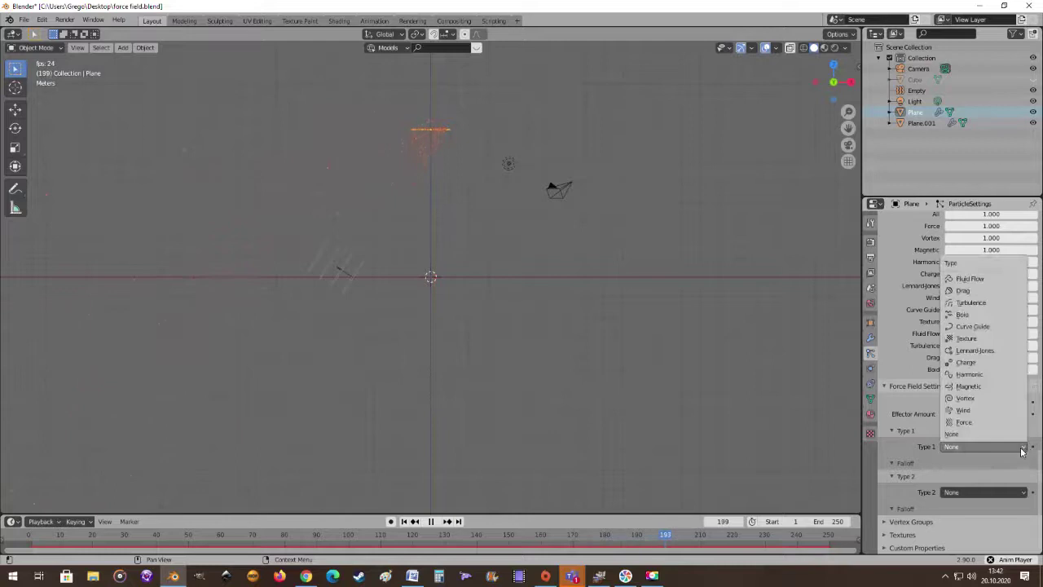
{"action": "left_click", "coordinate": [976, 316]}
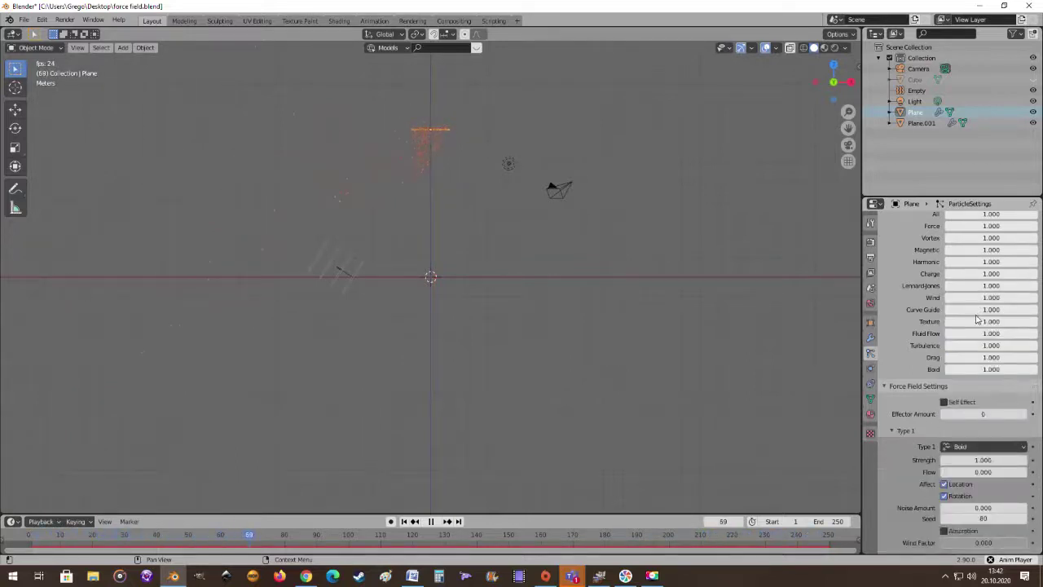
{"action": "scroll", "coordinate": [957, 400], "scroll_direction": "down", "scroll_amount": 2}
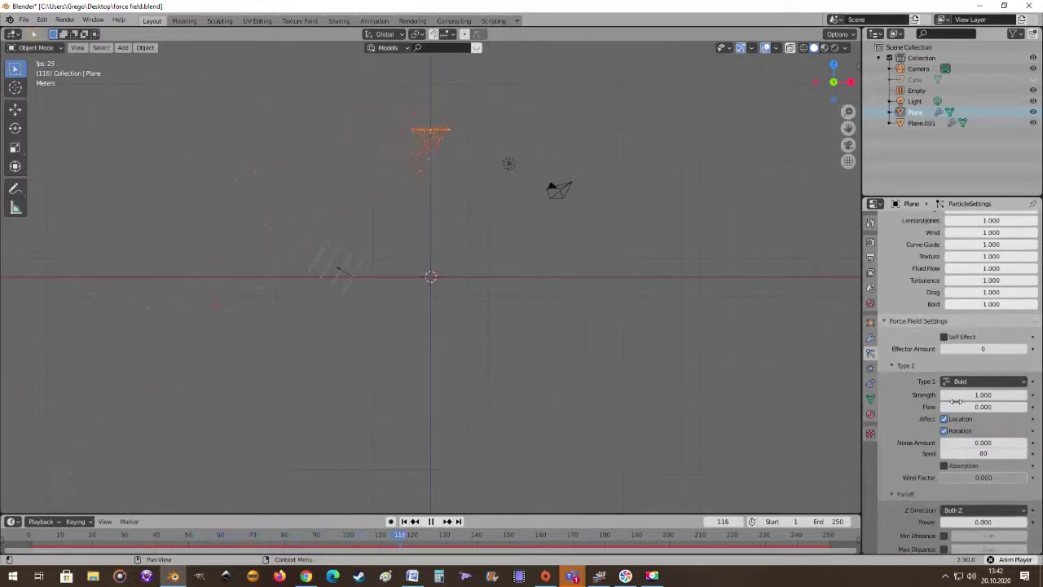
{"action": "scroll", "coordinate": [1002, 499], "scroll_direction": "down", "scroll_amount": 3}
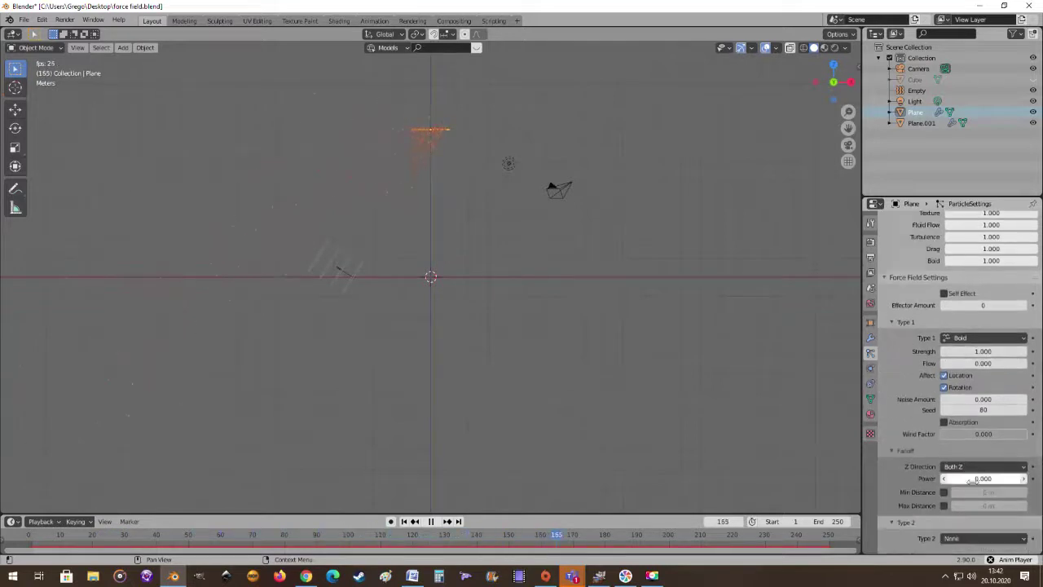
Step: Set Type 2 to Magnetic in the emitter plane's particle Force Field Settings and review its options
{"action": "left_click", "coordinate": [999, 493]}
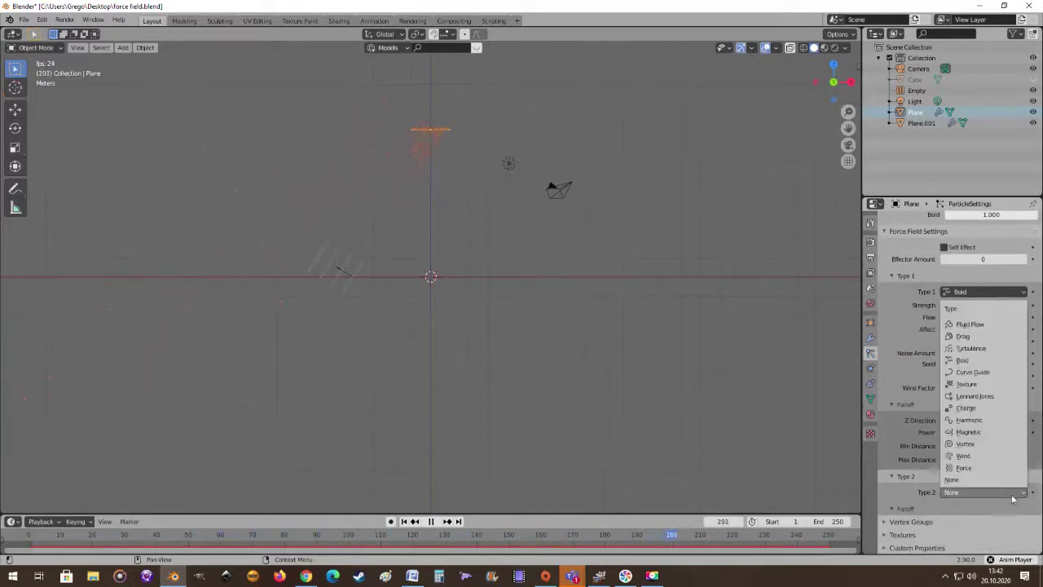
{"action": "left_click", "coordinate": [980, 432]}
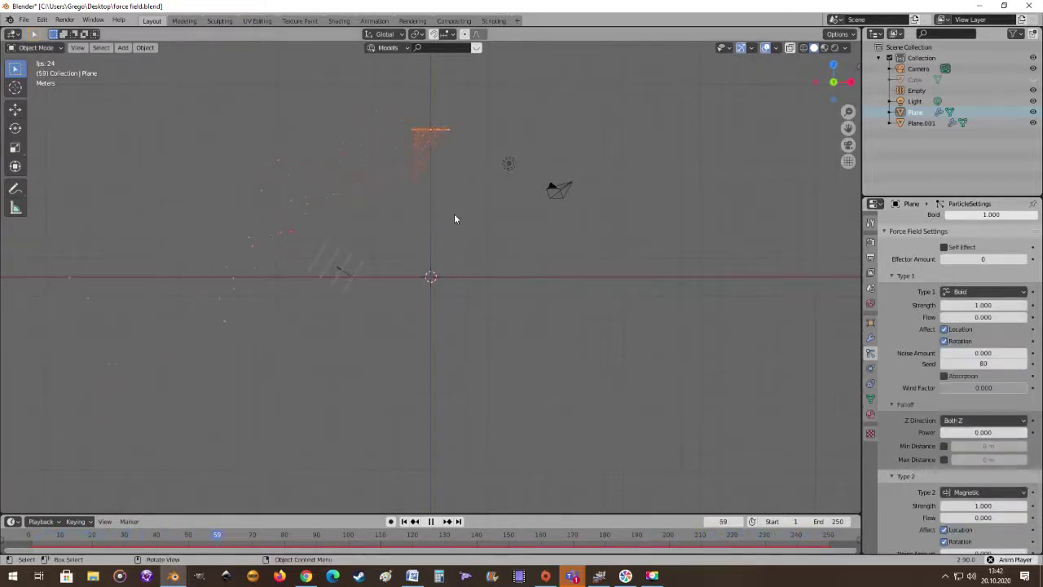
{"action": "middle_click_drag", "start_coordinate": [456, 219], "coordinate": [524, 221]}
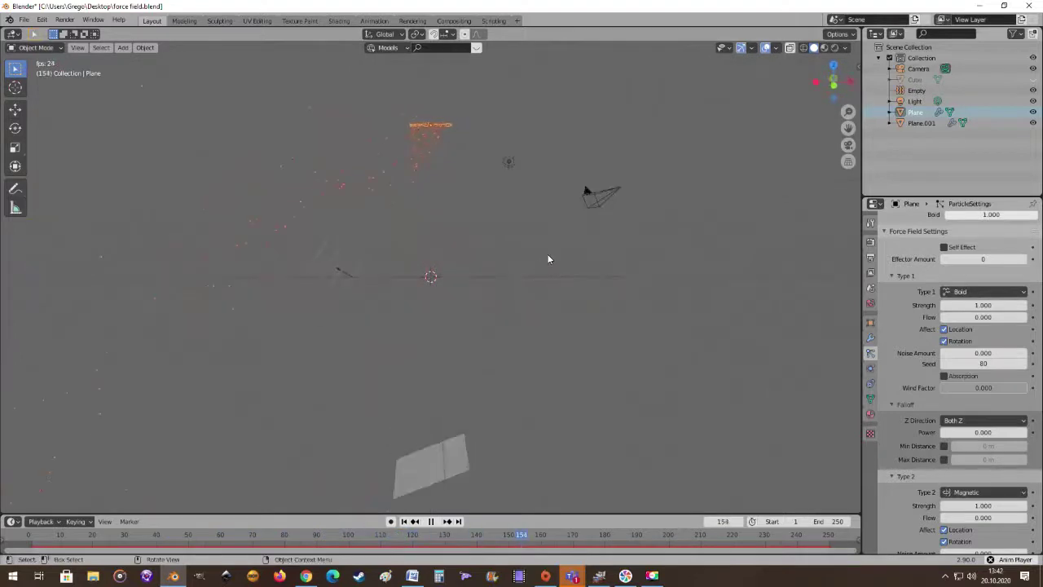
{"action": "scroll", "coordinate": [979, 489], "scroll_direction": "down", "scroll_amount": 3}
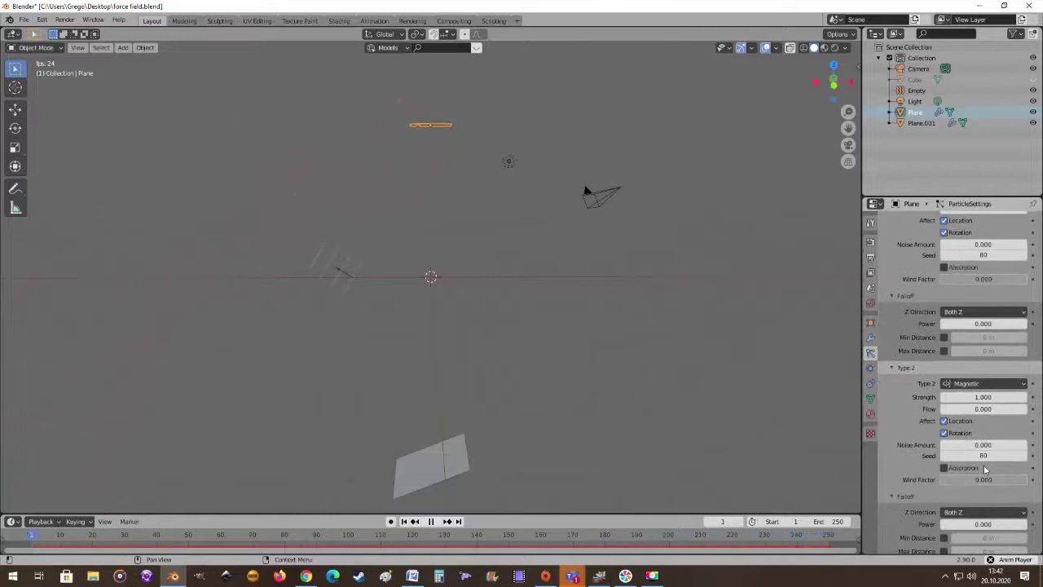
{"action": "scroll", "coordinate": [978, 472], "scroll_direction": "down", "scroll_amount": 2}
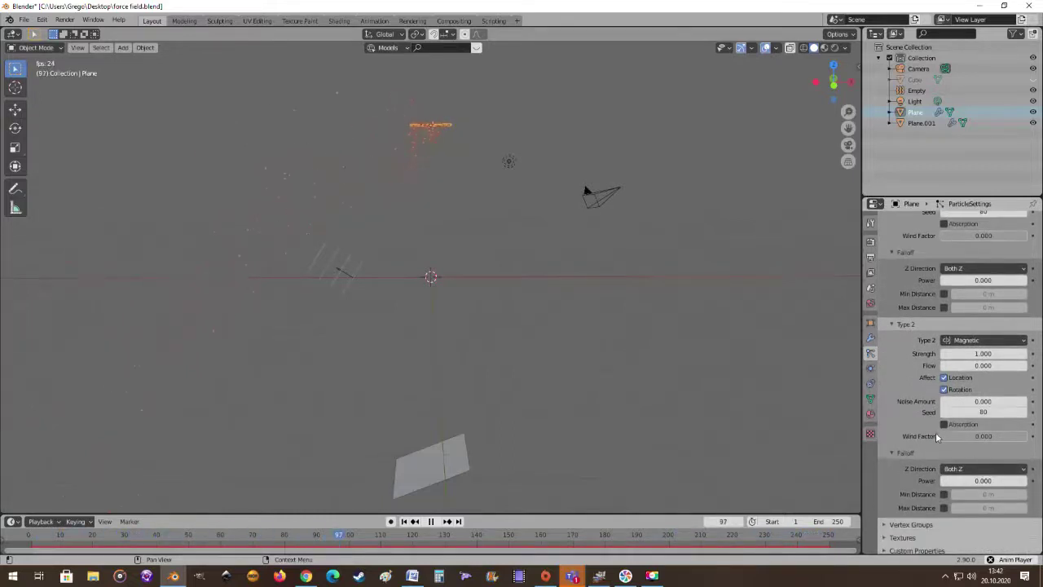
{"action": "scroll", "coordinate": [945, 448], "scroll_direction": "down", "scroll_amount": 1}
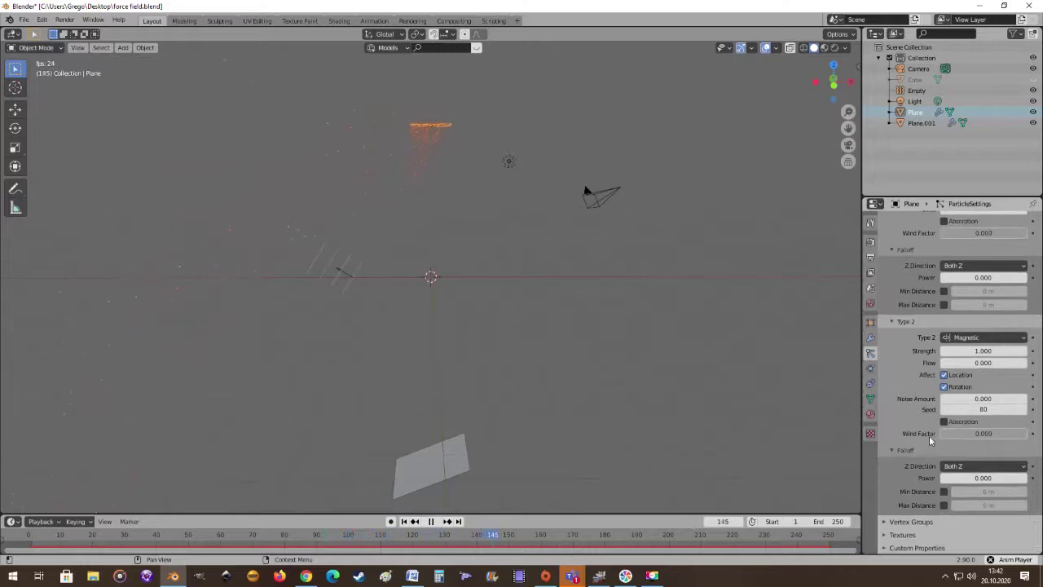
{"action": "scroll", "coordinate": [934, 438], "scroll_direction": "up", "scroll_amount": 6}
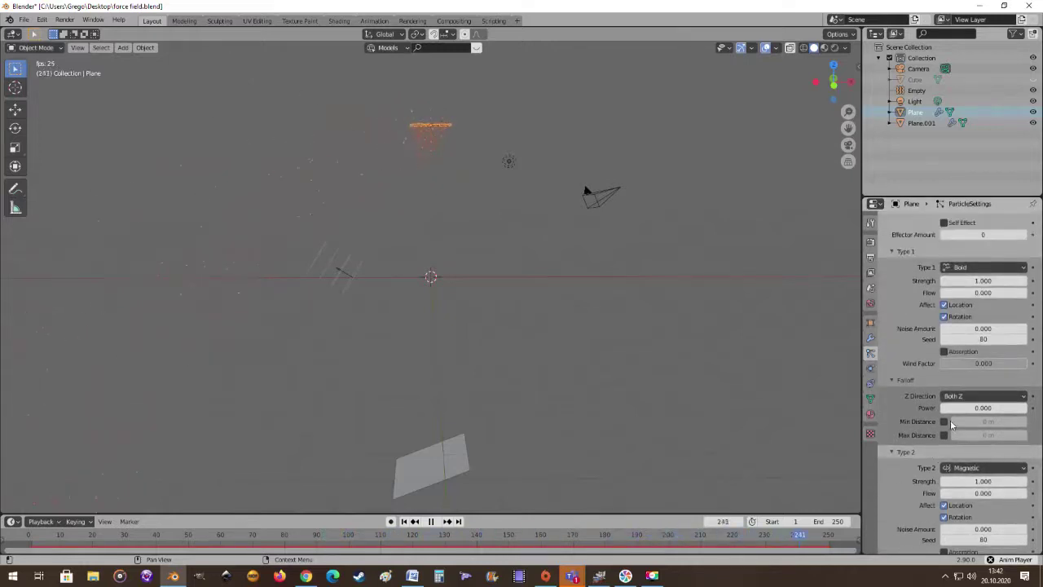
Step: Reset both Type 1 and Type 2 to None in the emitter plane's particle Force Field Settings
{"action": "left_click", "coordinate": [1022, 398]}
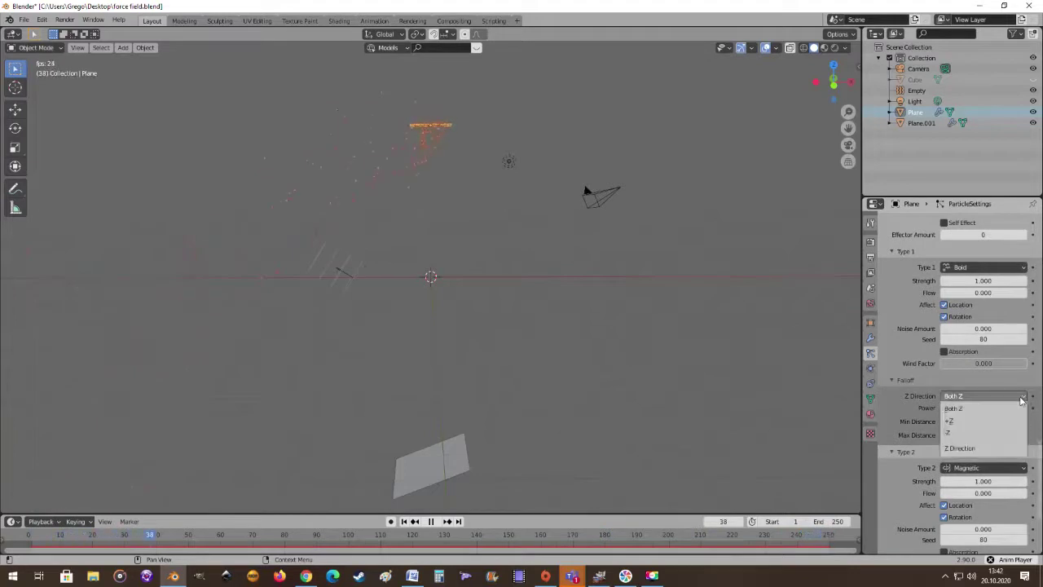
{"action": "scroll", "coordinate": [1014, 312], "scroll_direction": "up", "scroll_amount": 2}
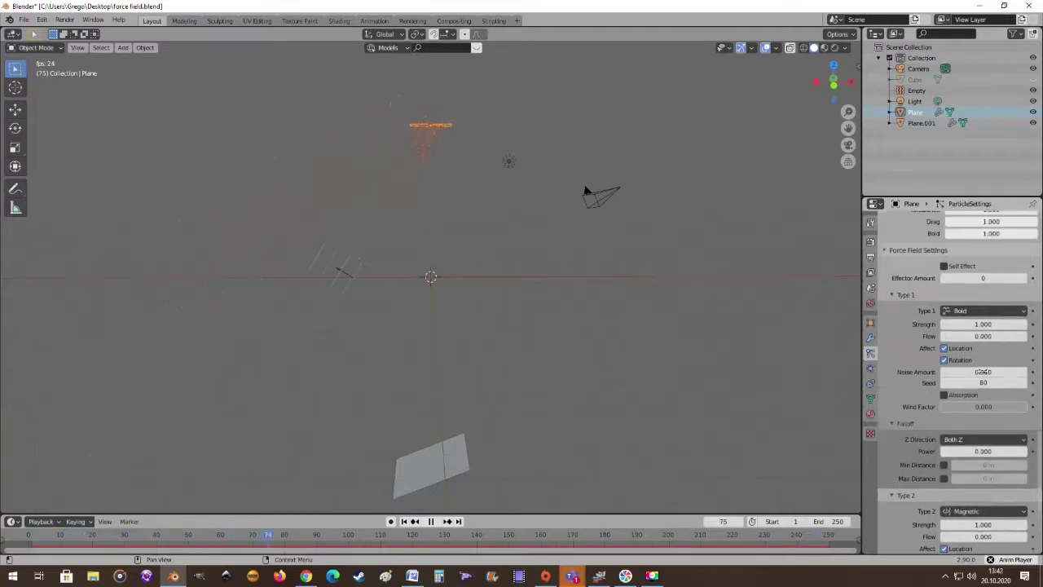
{"action": "left_click", "coordinate": [1021, 310]}
{"action": "left_click", "coordinate": [1017, 323]}
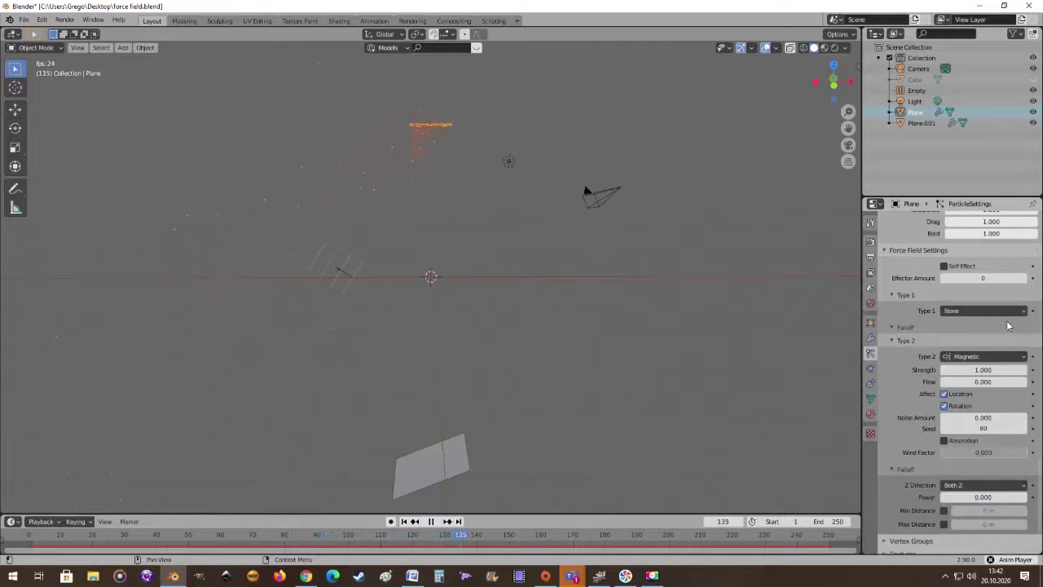
{"action": "left_click", "coordinate": [1020, 486]}
{"action": "scroll", "coordinate": [1025, 424], "scroll_direction": "up", "scroll_amount": 2}
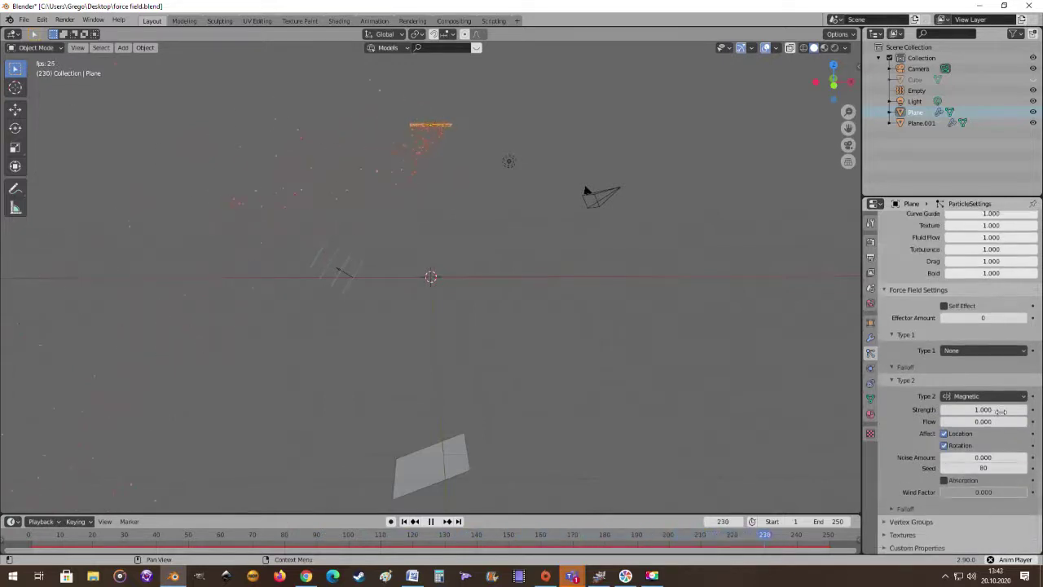
{"action": "left_click", "coordinate": [1024, 396]}
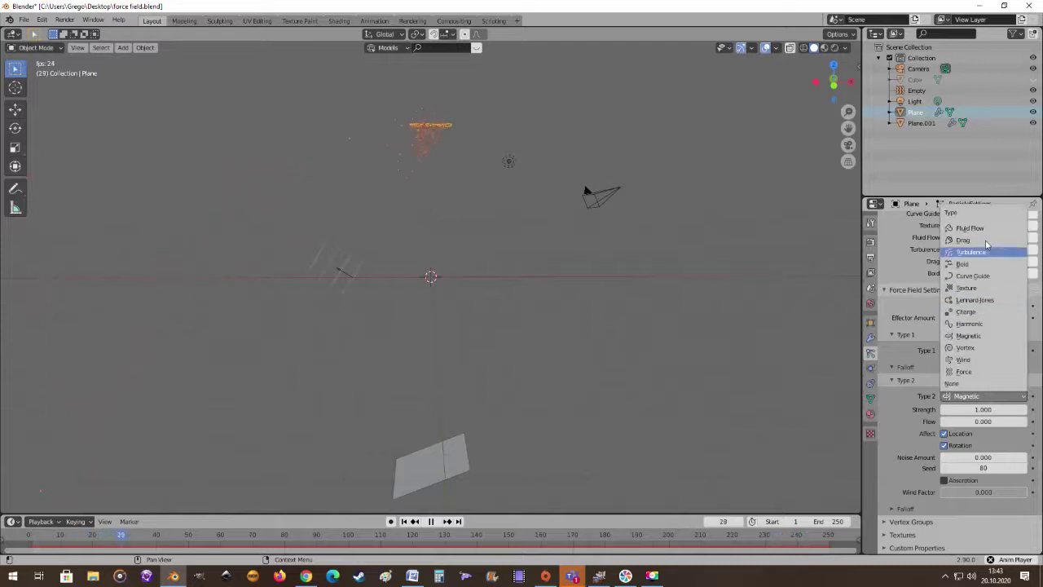
{"action": "left_click", "coordinate": [961, 383]}
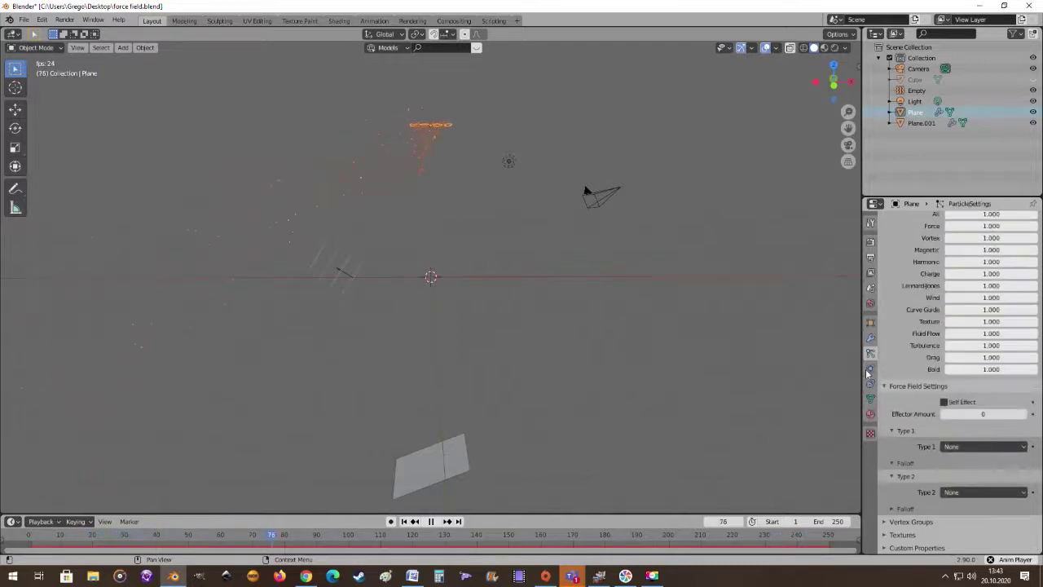
Step: Select the wind force field empty and display its physics settings while viewing the particle flow from several angles
{"action": "middle_click_drag", "start_coordinate": [583, 293], "coordinate": [502, 261]}
{"action": "left_click", "coordinate": [335, 292]}
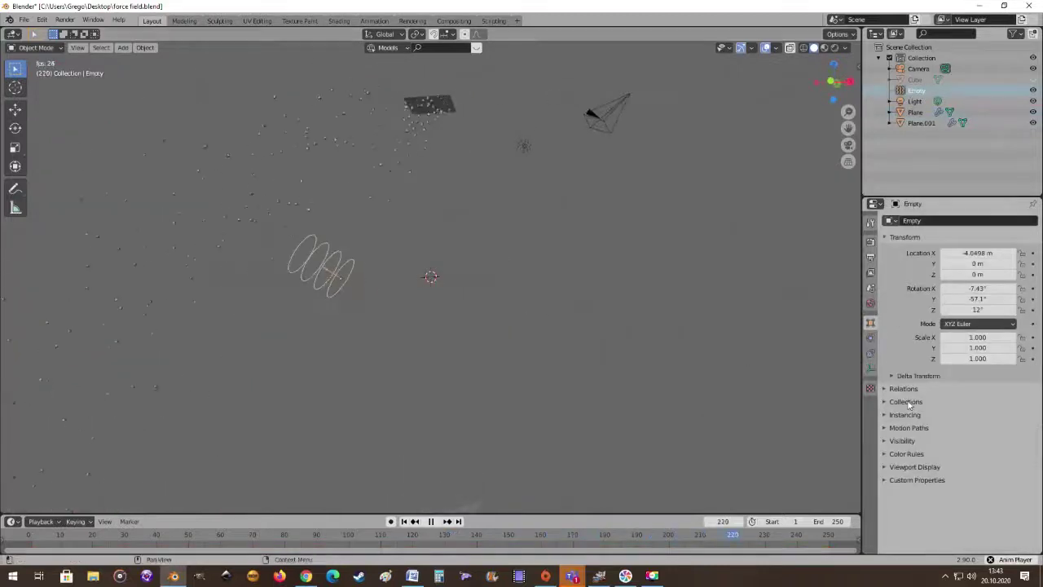
{"action": "left_click", "coordinate": [870, 338]}
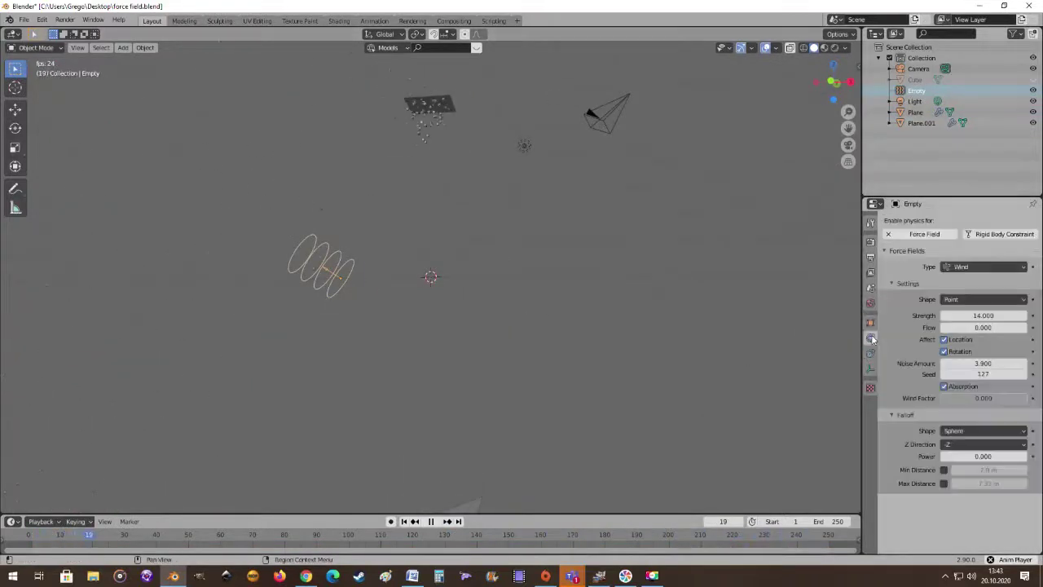
{"action": "mouse_move", "coordinate": [458, 364]}
{"action": "middle_mouse_down"}
{"action": "mouse_move", "coordinate": [524, 418]}
{"action": "mouse_move", "coordinate": [507, 386]}
{"action": "mouse_move", "coordinate": [465, 349]}
{"action": "middle_mouse_up"}
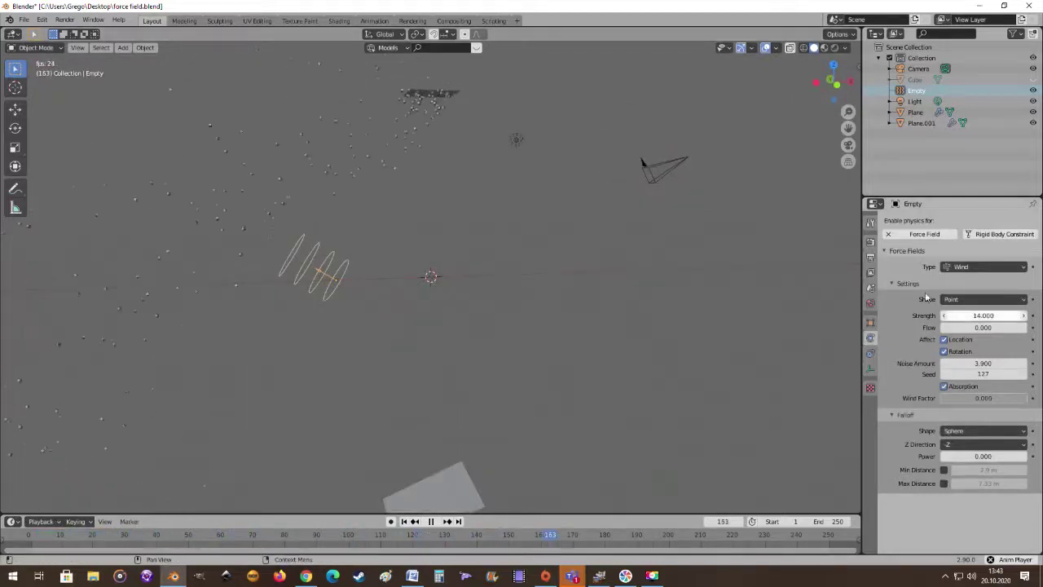
{"action": "middle_click_drag", "start_coordinate": [495, 232], "coordinate": [476, 244]}
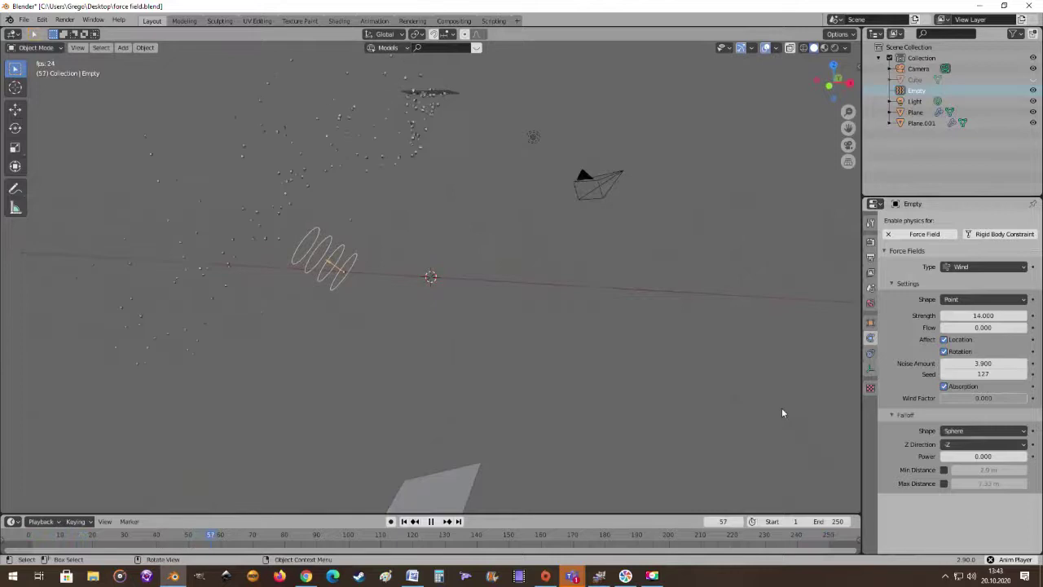
Step: Enable the wind field's falloff distance limits, try several ranges, and set the minimum to 2.7 m and the maximum to 4.63 m
{"action": "left_click", "coordinate": [944, 470]}
{"action": "left_click", "coordinate": [943, 483]}
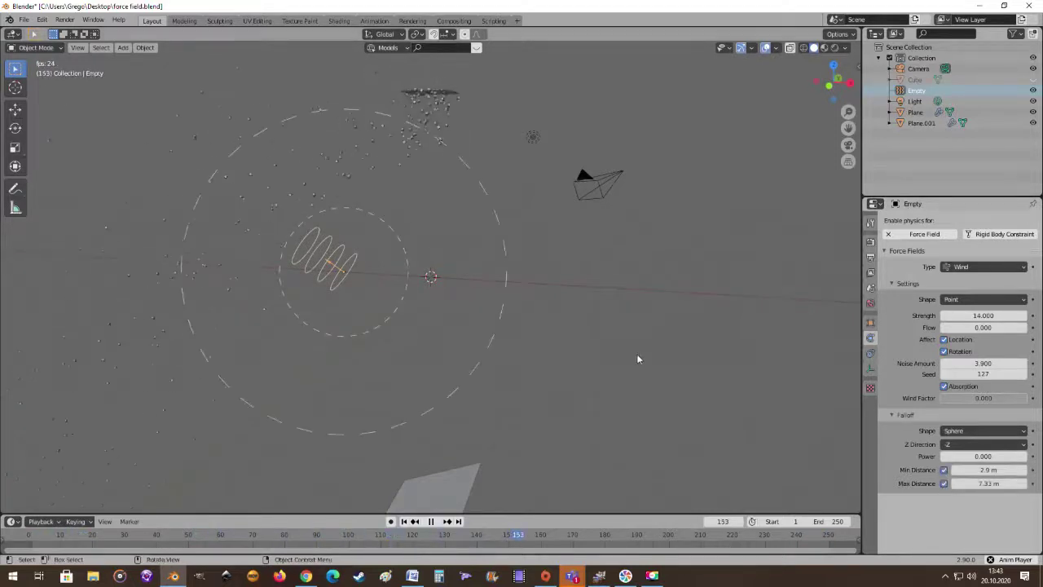
{"action": "middle_click_drag", "start_coordinate": [638, 356], "coordinate": [673, 370]}
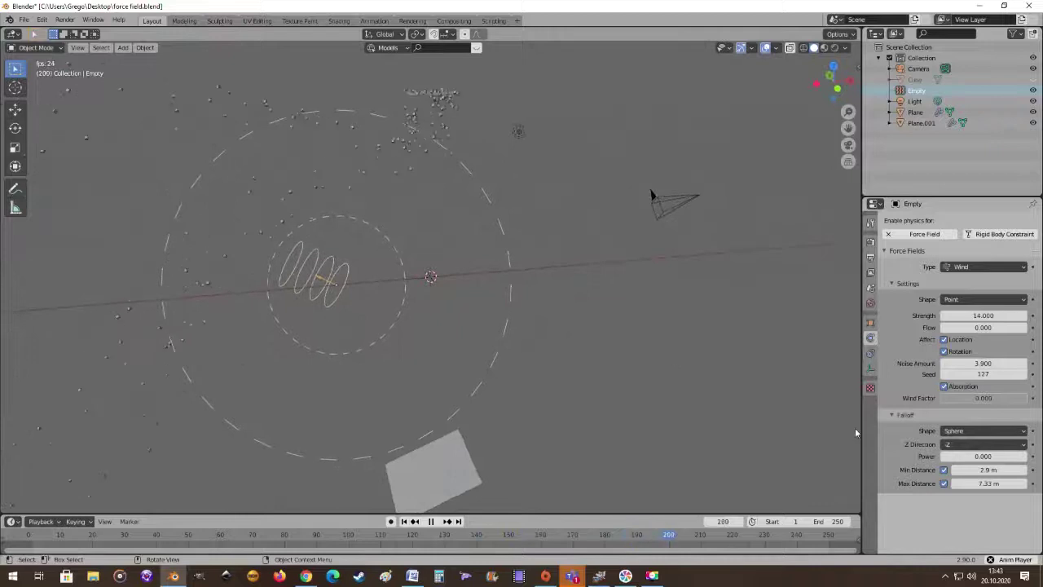
{"action": "mouse_move", "coordinate": [985, 484]}
{"action": "left_mouse_down"}
{"action": "mouse_move", "coordinate": [894, 484]}
{"action": "mouse_move", "coordinate": [1001, 493]}
{"action": "mouse_move", "coordinate": [982, 470]}
{"action": "left_mouse_up"}
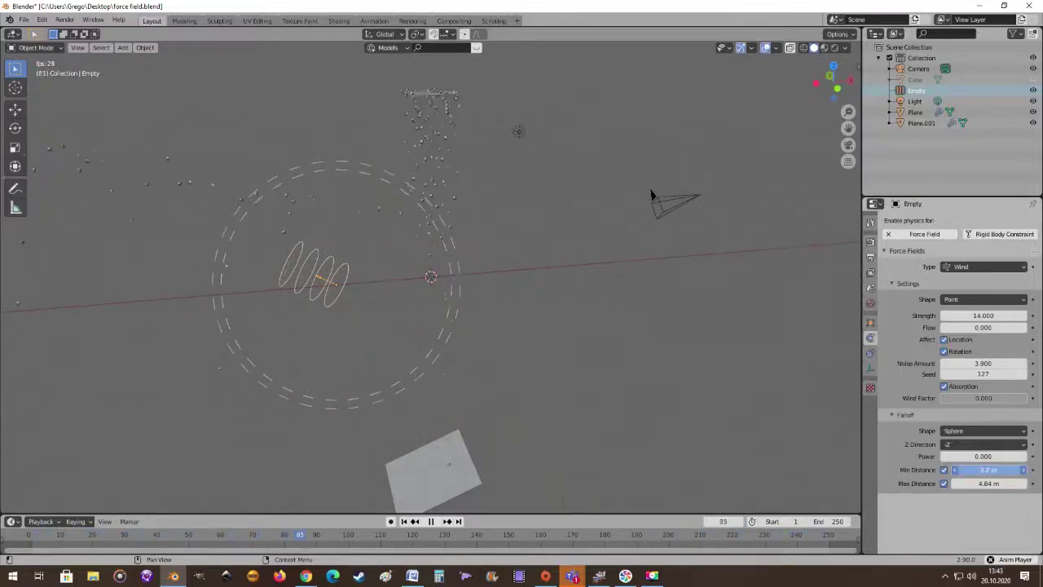
{"action": "left_click_drag", "start_coordinate": [982, 470], "coordinate": [1031, 470]}
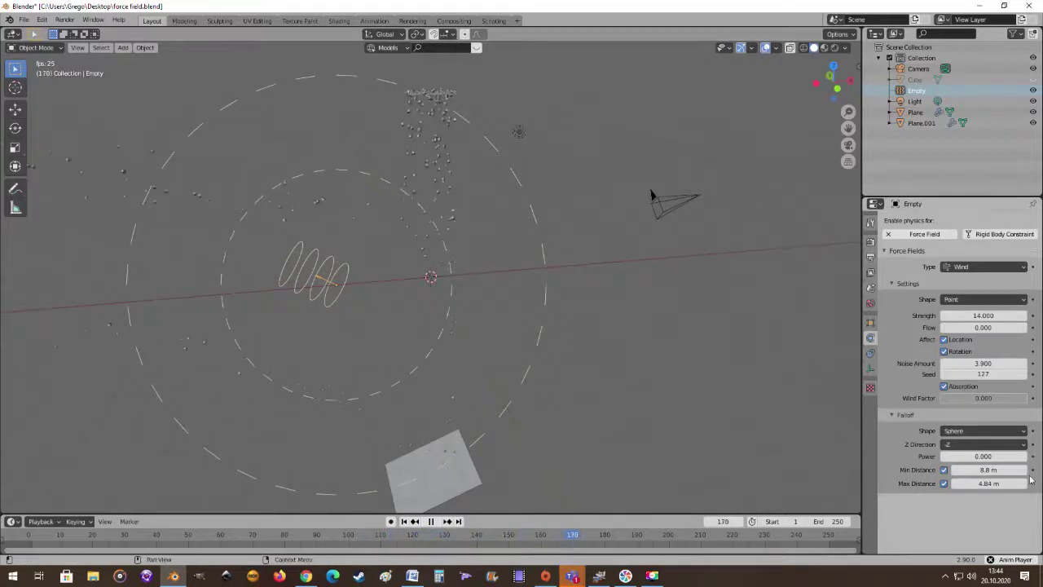
{"action": "mouse_move", "coordinate": [1001, 470]}
{"action": "left_mouse_down"}
{"action": "mouse_move", "coordinate": [979, 470]}
{"action": "mouse_move", "coordinate": [989, 483]}
{"action": "mouse_move", "coordinate": [1041, 483]}
{"action": "mouse_move", "coordinate": [1001, 483]}
{"action": "left_mouse_up"}
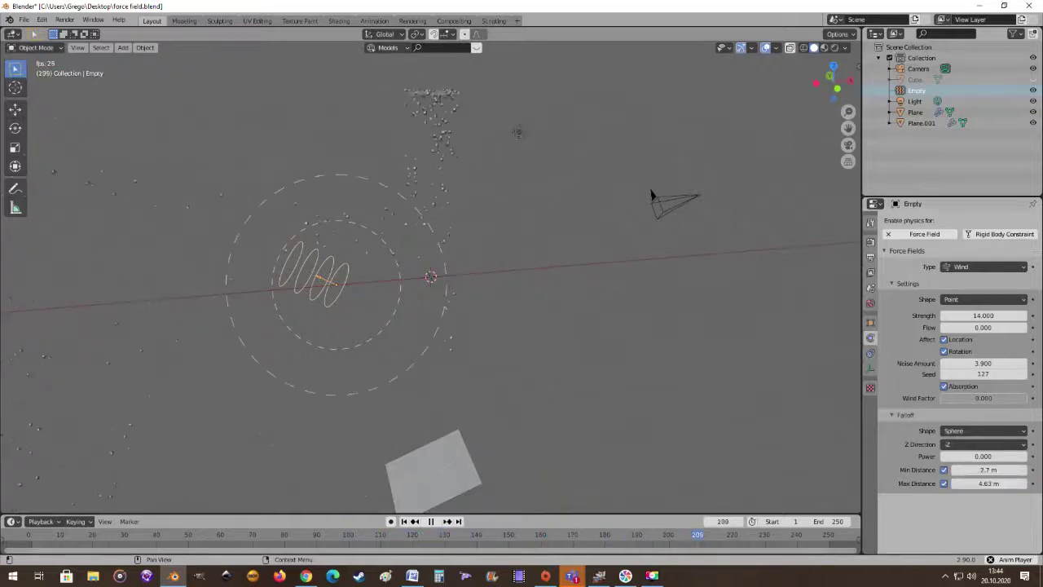
Step: Try the Tube falloff shape on the wind field and inspect its extents and radial settings
{"action": "left_click", "coordinate": [1010, 432]}
{"action": "left_click", "coordinate": [987, 455]}
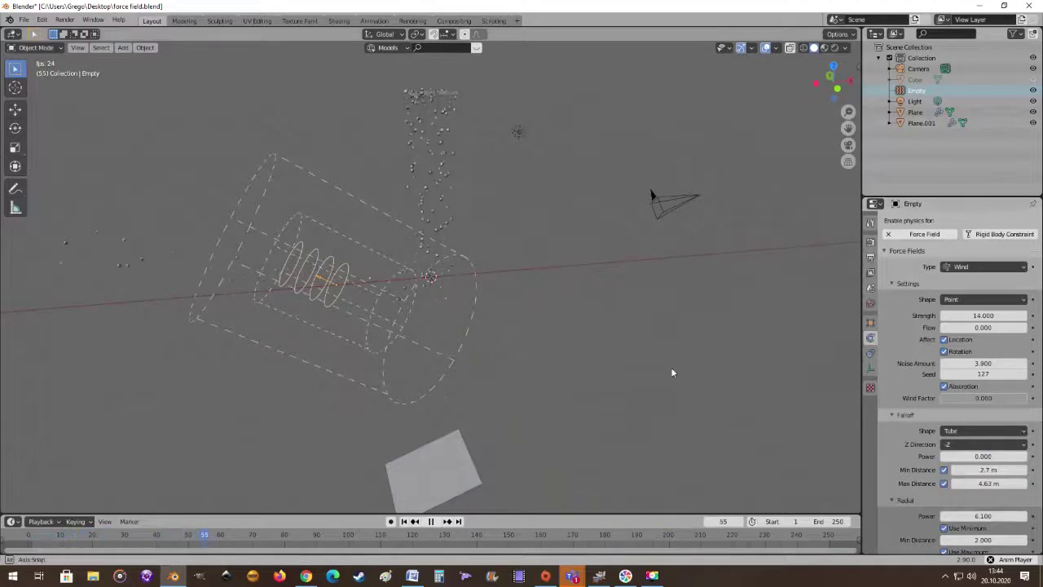
{"action": "mouse_move", "coordinate": [670, 366]}
{"action": "middle_mouse_down"}
{"action": "mouse_move", "coordinate": [613, 350]}
{"action": "mouse_move", "coordinate": [780, 382]}
{"action": "mouse_move", "coordinate": [668, 366]}
{"action": "middle_mouse_up"}
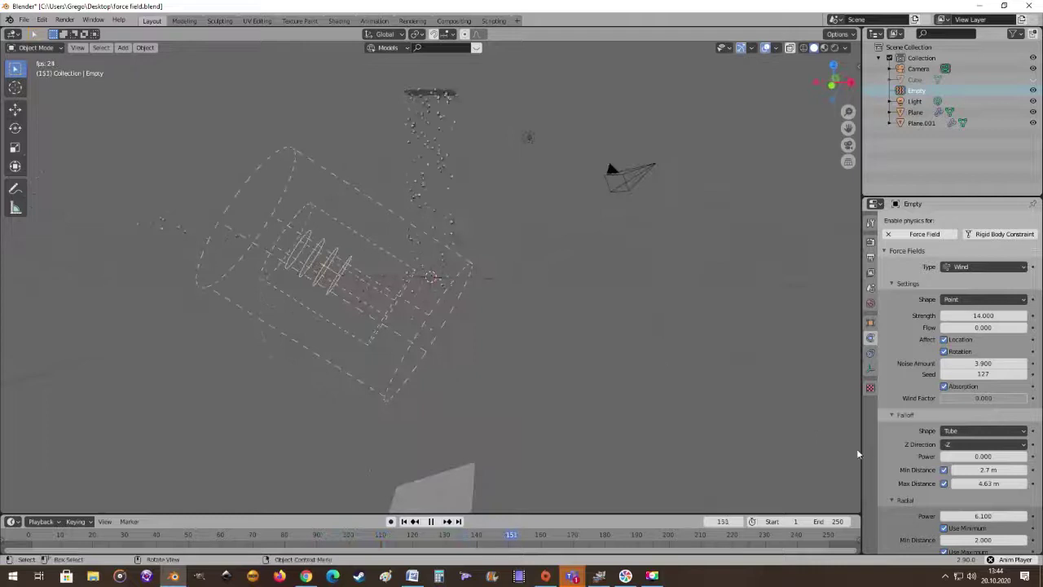
{"action": "scroll", "coordinate": [986, 480], "scroll_direction": "down", "scroll_amount": 1}
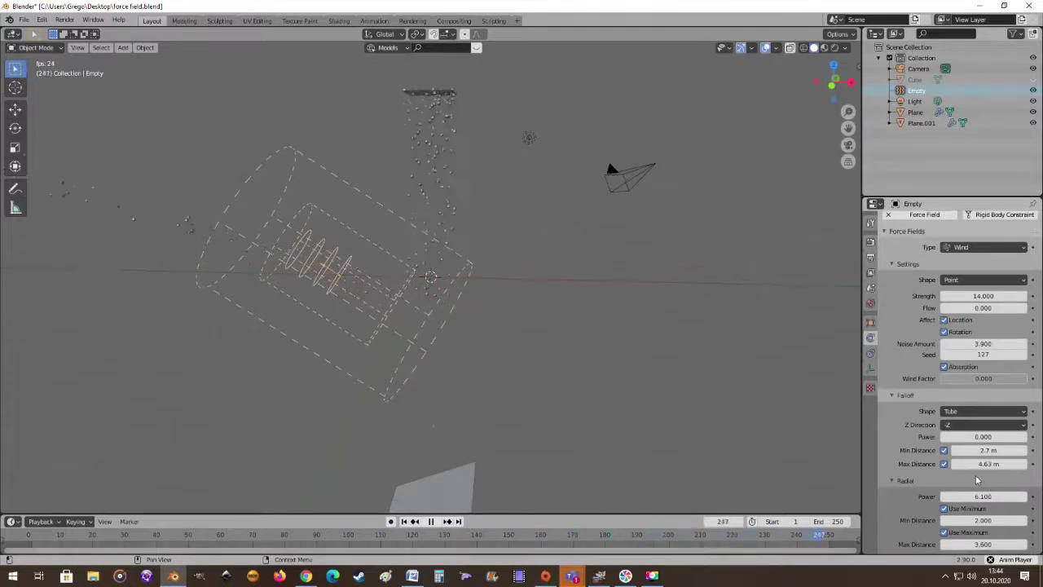
Step: Set the wind field's falloff shape to Sphere and disable its minimum and maximum distance limits
{"action": "left_click", "coordinate": [984, 411]}
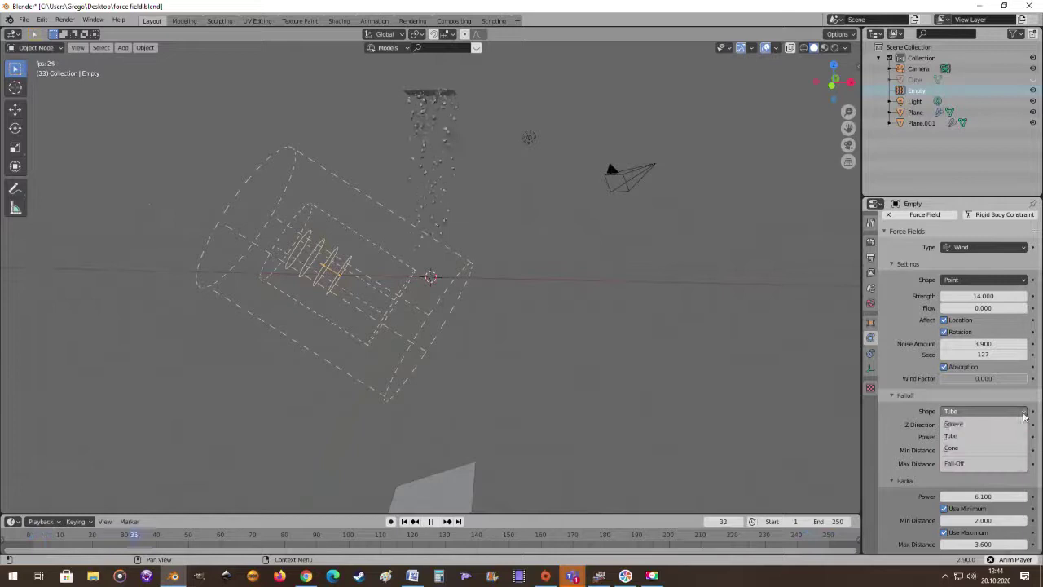
{"action": "left_click", "coordinate": [972, 424]}
{"action": "left_click", "coordinate": [943, 484]}
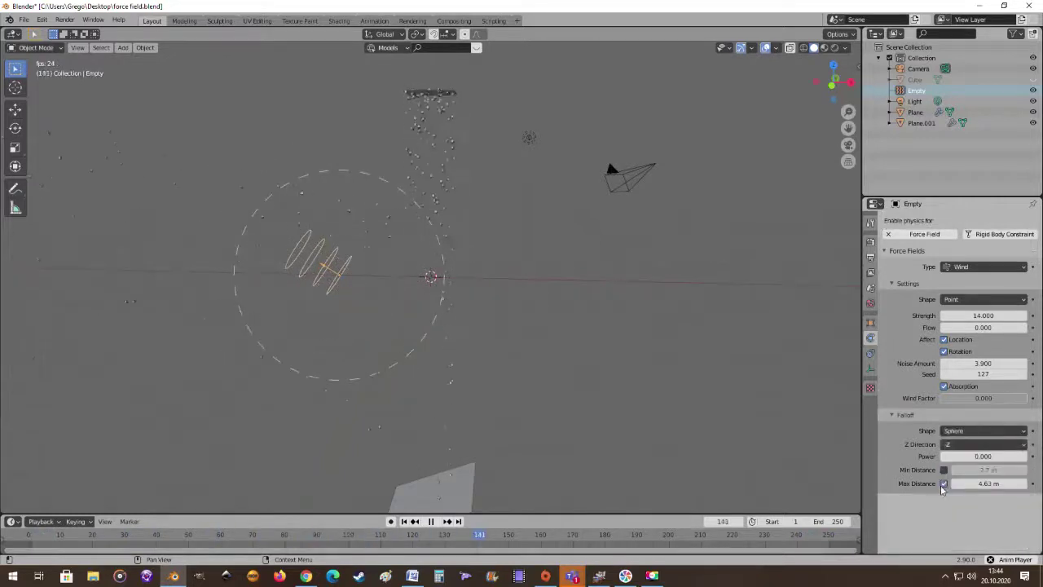
{"action": "left_click", "coordinate": [944, 483]}
{"action": "middle_click_drag", "start_coordinate": [448, 279], "coordinate": [521, 310]}
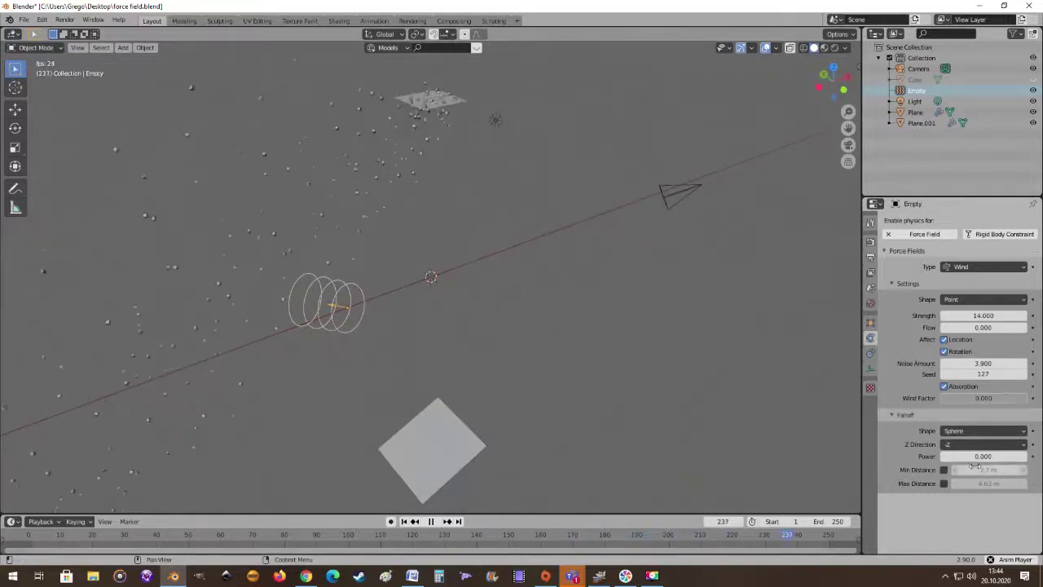
{"action": "middle_click_drag", "start_coordinate": [787, 390], "coordinate": [731, 338]}
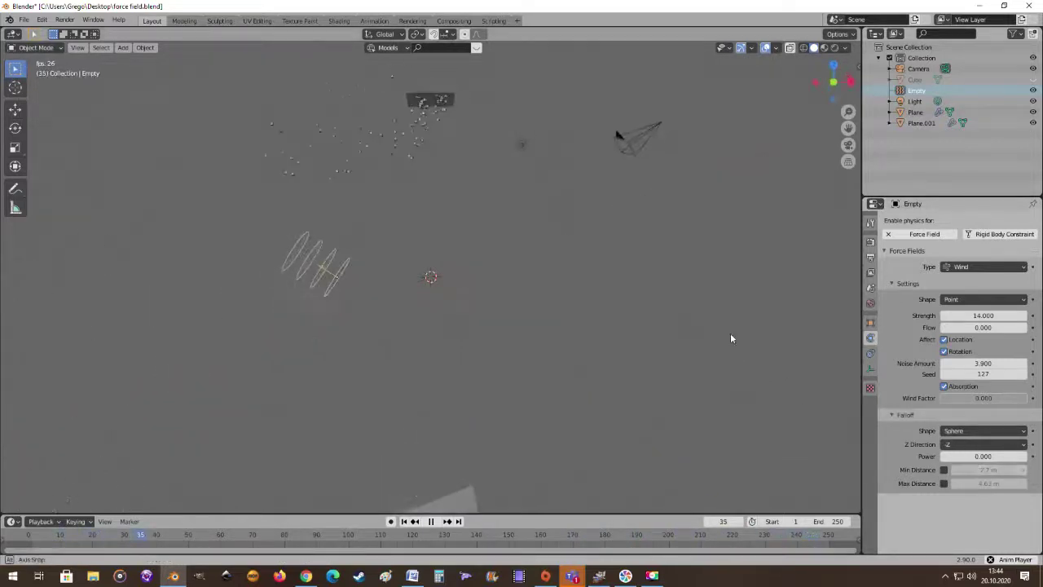
{"action": "middle_click_drag", "start_coordinate": [819, 397], "coordinate": [591, 345]}
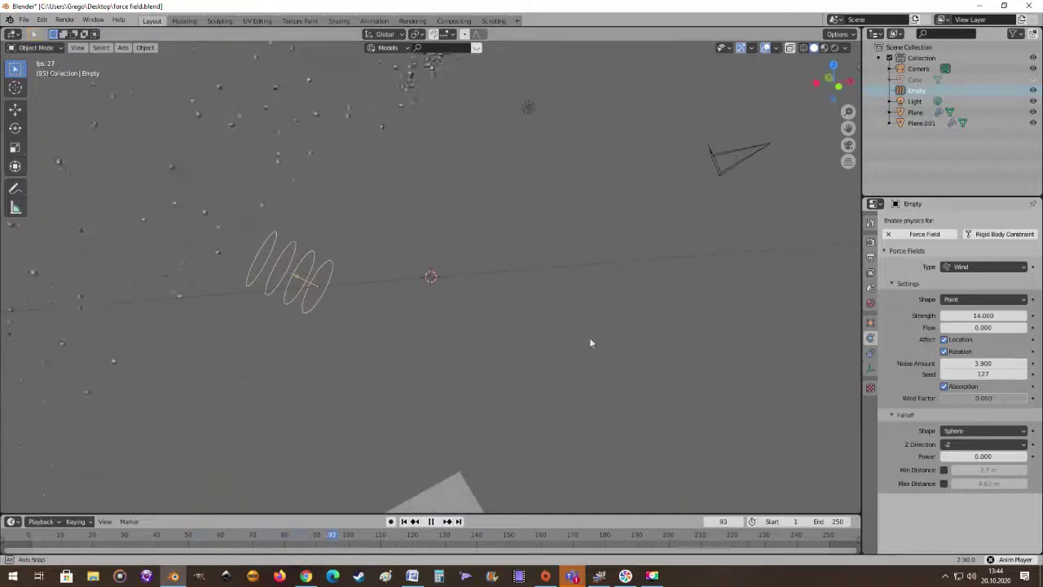
Step: Change the empty's force field type to Vortex and rotate it in the front view until its axis points straight up
{"action": "left_click", "coordinate": [1020, 268]}
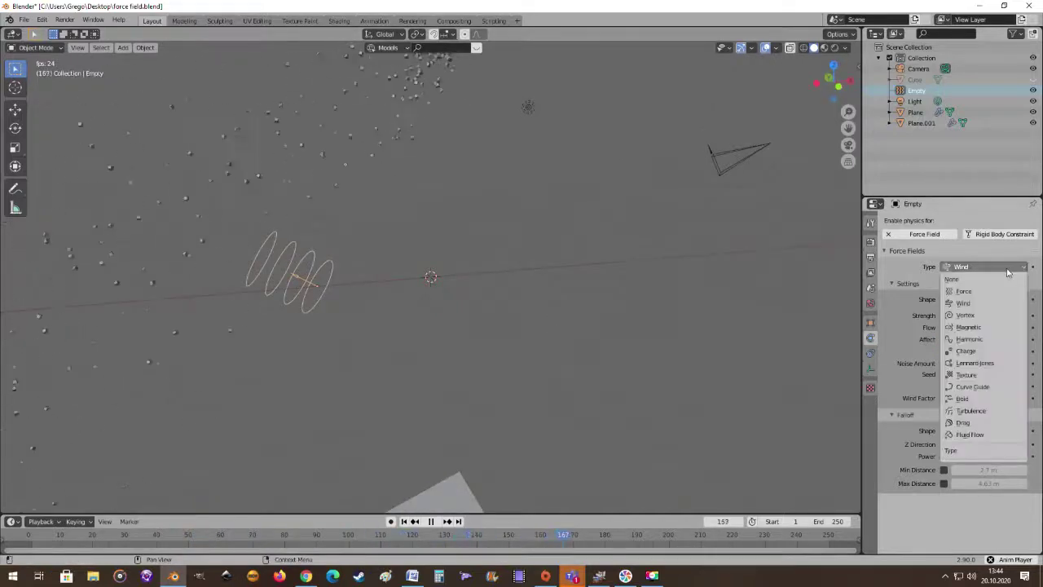
{"action": "left_click", "coordinate": [981, 316]}
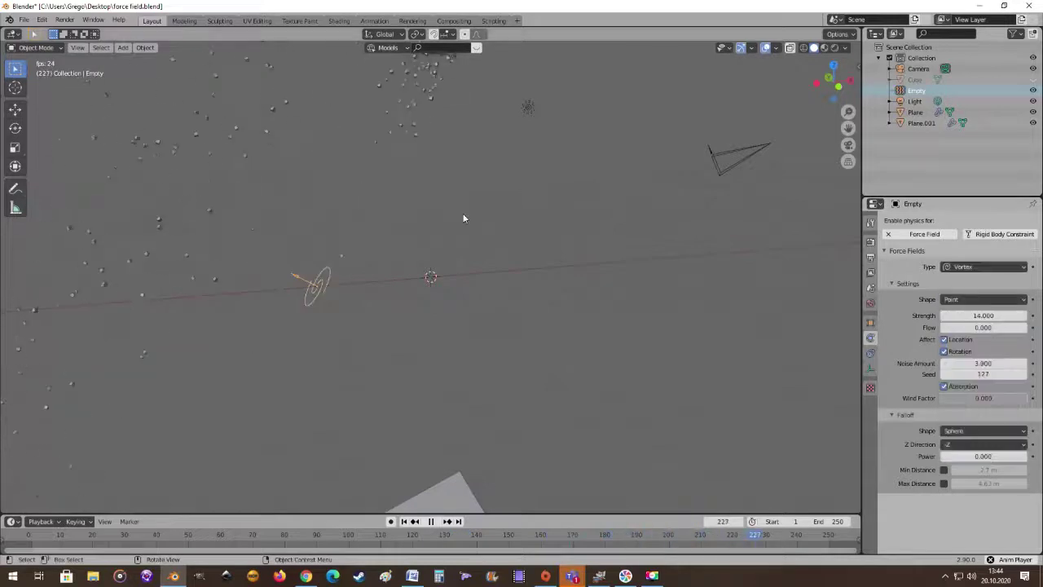
{"action": "middle_click_drag", "start_coordinate": [462, 218], "coordinate": [452, 198]}
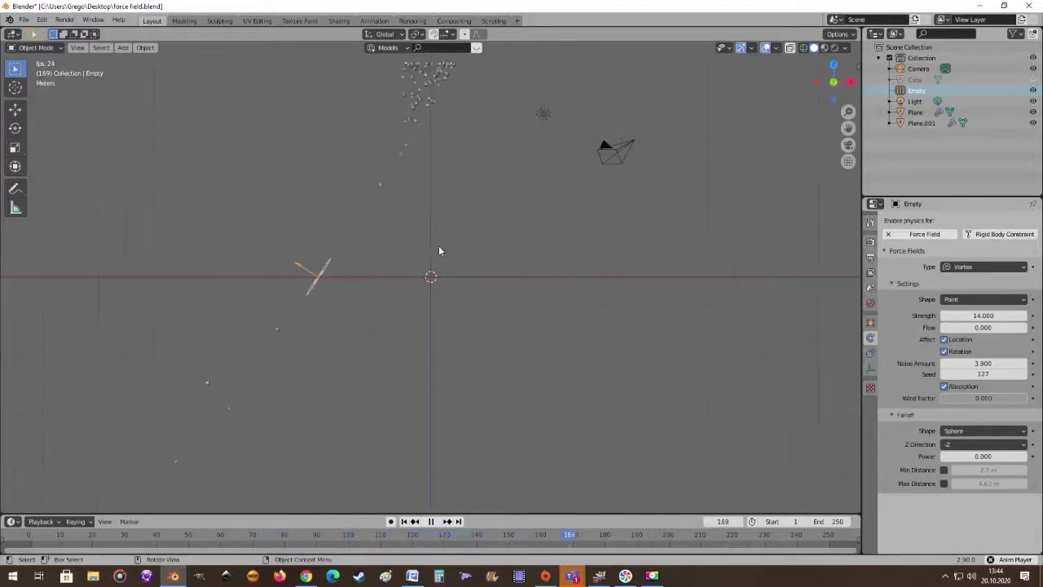
{"action": "key", "text": "r"}
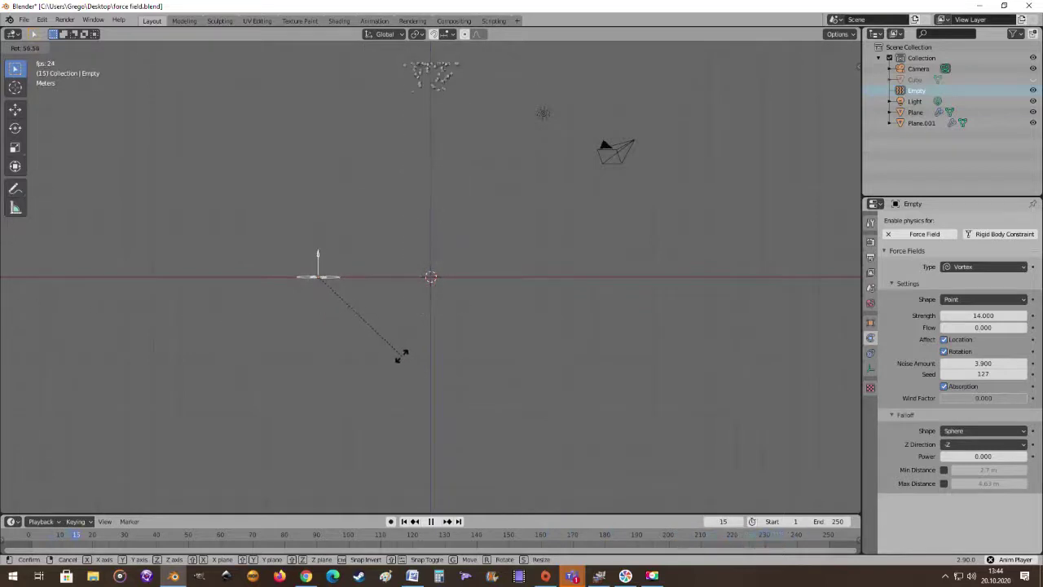
{"action": "left_click", "coordinate": [395, 342]}
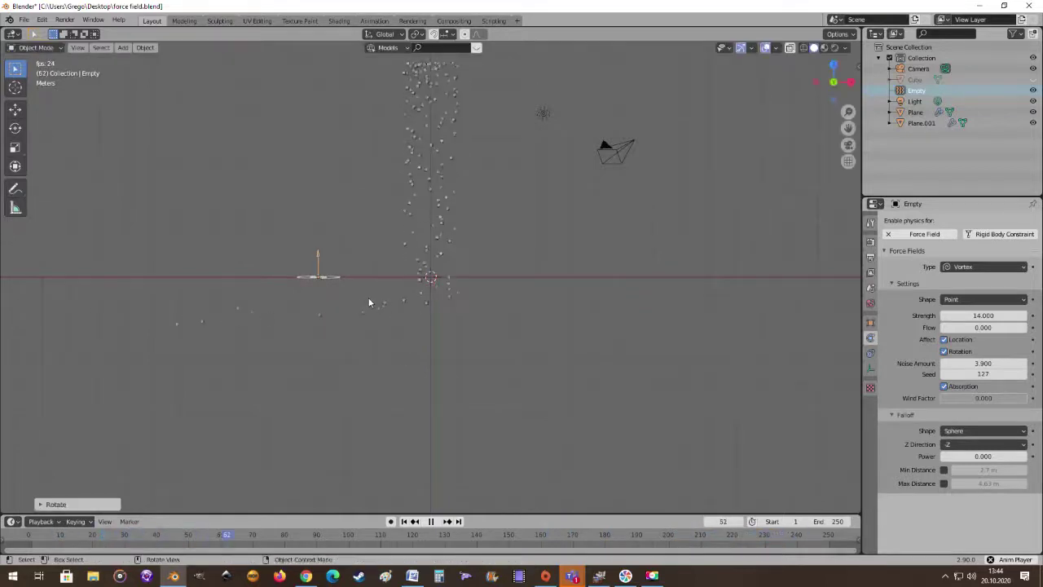
Step: Move the vortex empty along the X axis to the centre beneath the falling particle stream
{"action": "key", "text": "g"}
{"action": "key", "text": "x"}
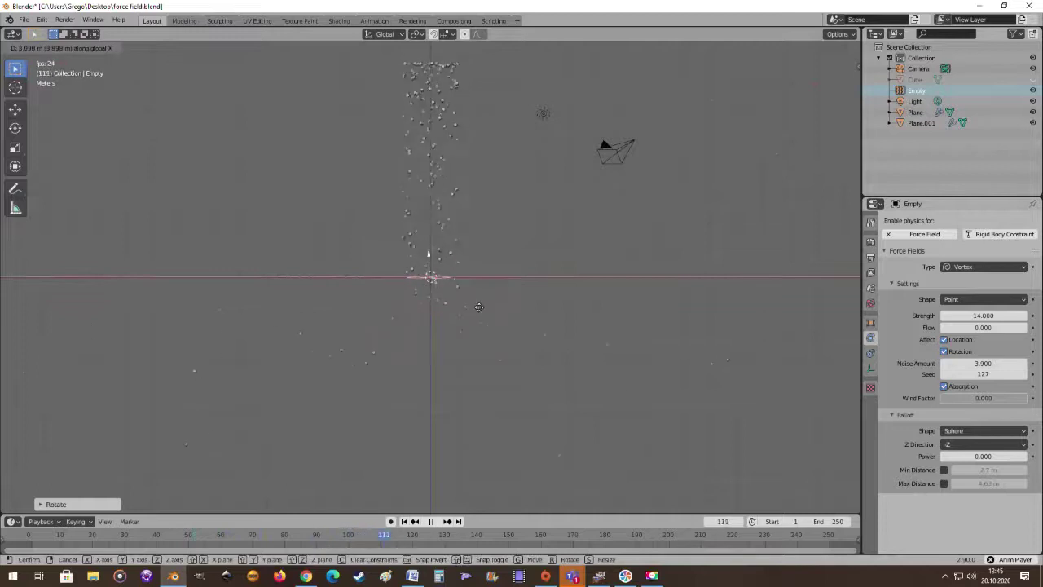
{"action": "left_click", "coordinate": [474, 302]}
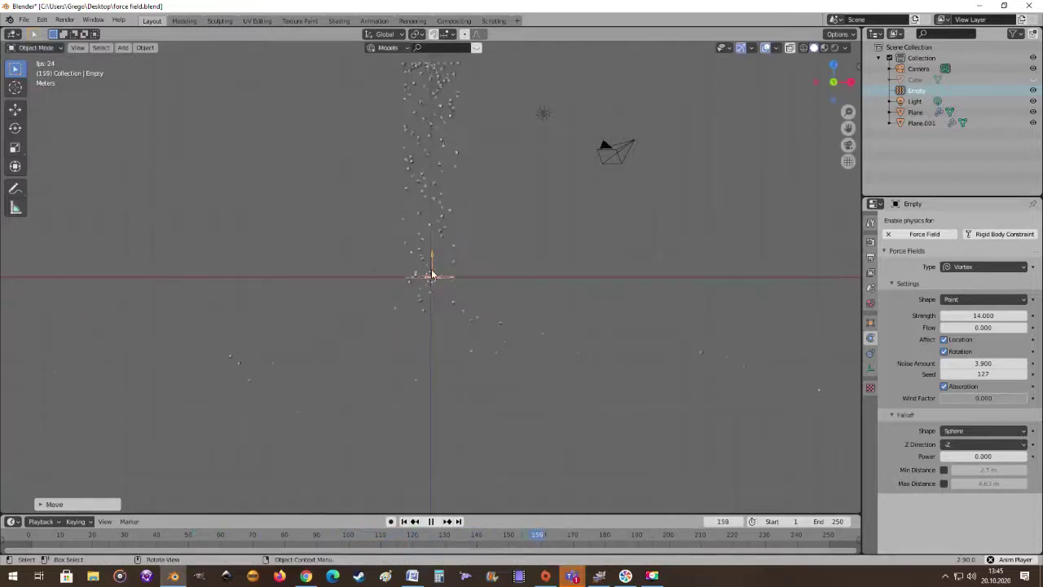
Step: Try several flow values on the vortex field, ending at 0.2, and set its strength to 2
{"action": "middle_click_drag", "start_coordinate": [431, 275], "coordinate": [317, 284]}
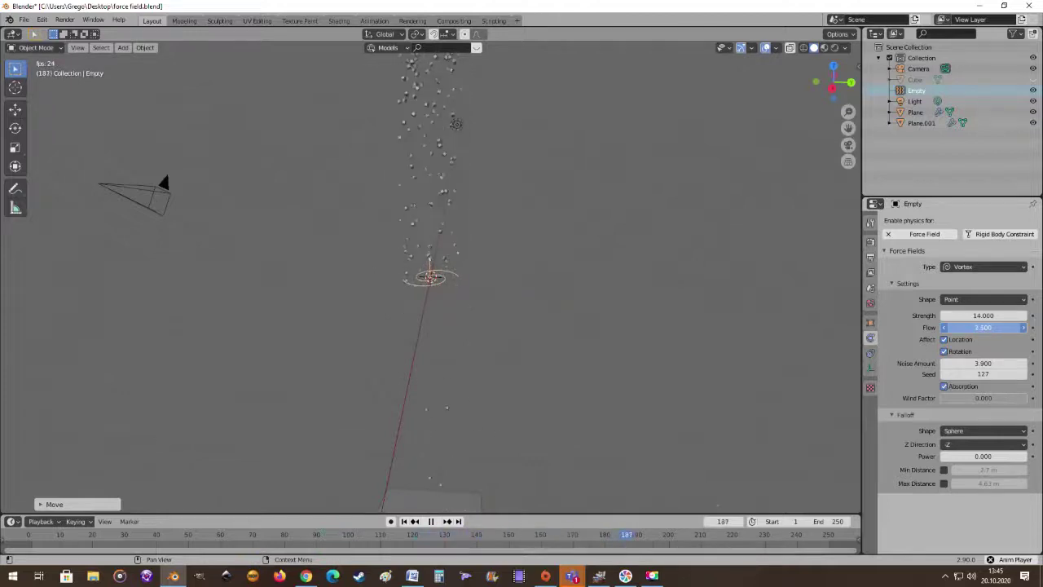
{"action": "left_click_drag", "start_coordinate": [982, 327], "coordinate": [1018, 326]}
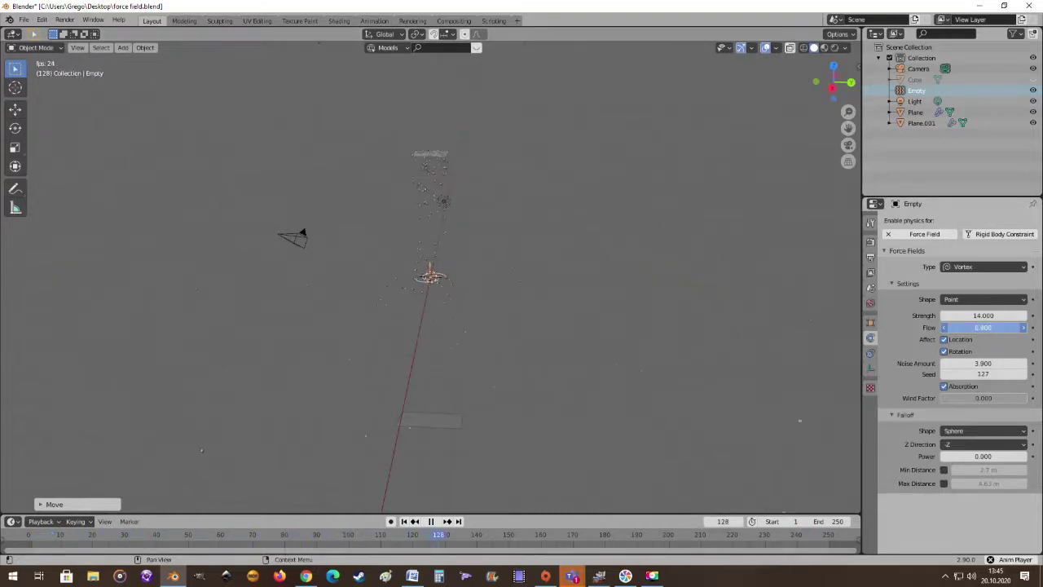
{"action": "left_click_drag", "start_coordinate": [982, 326], "coordinate": [983, 327]}
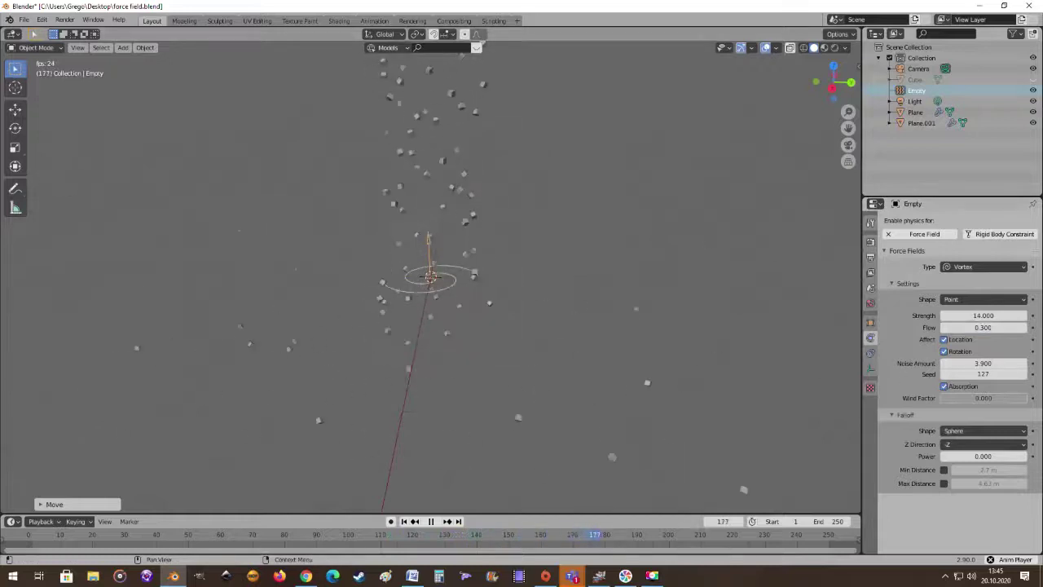
{"action": "left_click", "coordinate": [945, 327]}
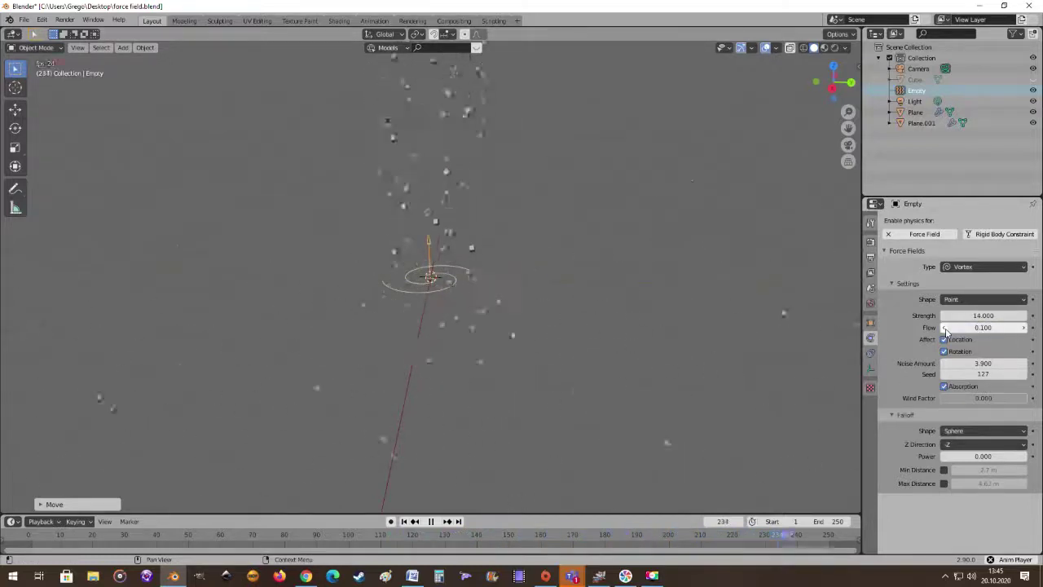
{"action": "left_click", "coordinate": [1010, 319]}
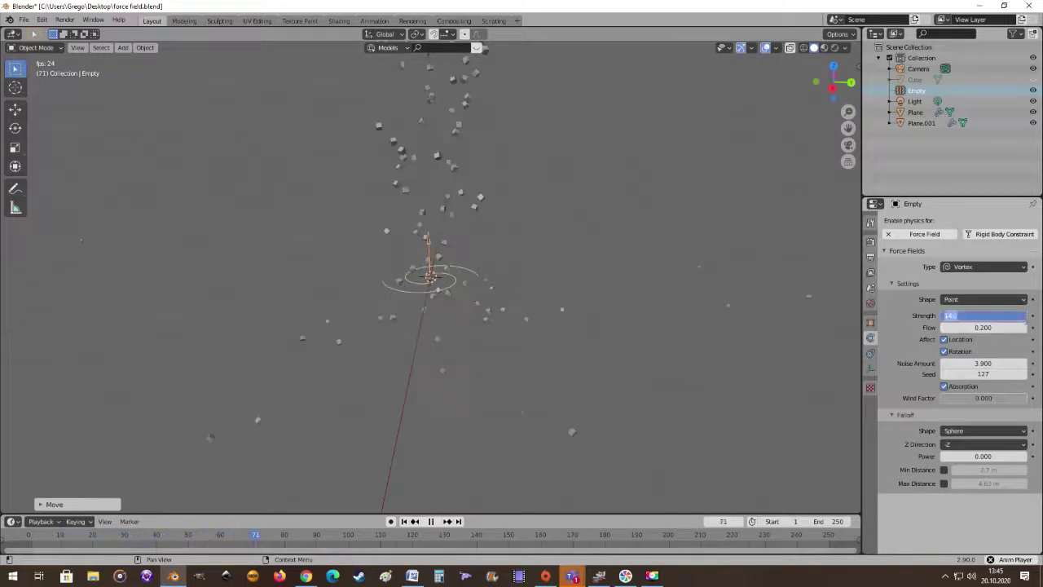
{"action": "type", "text": "2"}
{"action": "key", "text": "Return"}
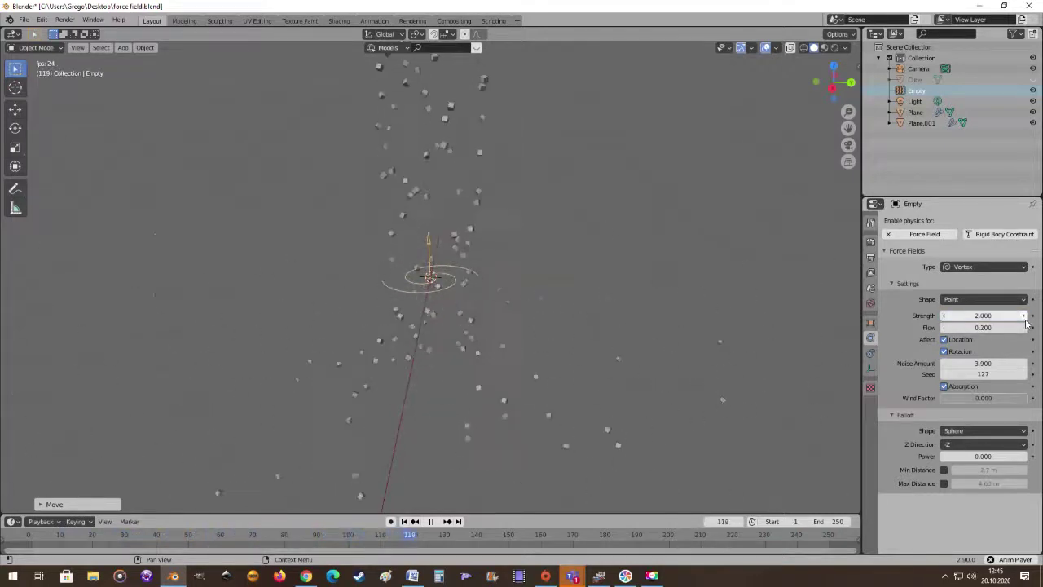
Step: Set the vortex field's noise amount to 0 and try different flow values, ending at 1.6
{"action": "middle_click_drag", "start_coordinate": [594, 269], "coordinate": [569, 291]}
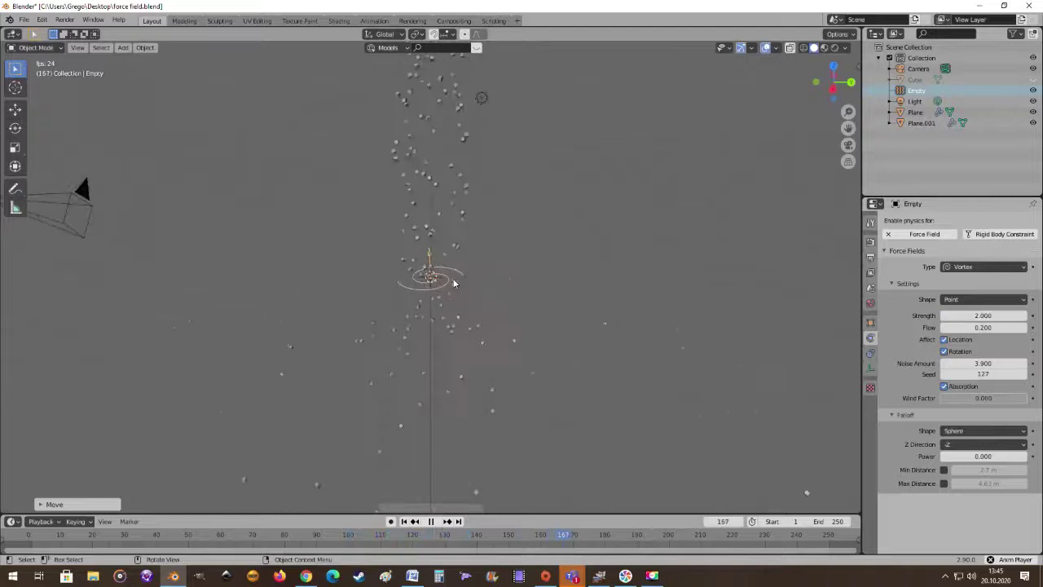
{"action": "middle_click_drag", "start_coordinate": [433, 302], "coordinate": [468, 333]}
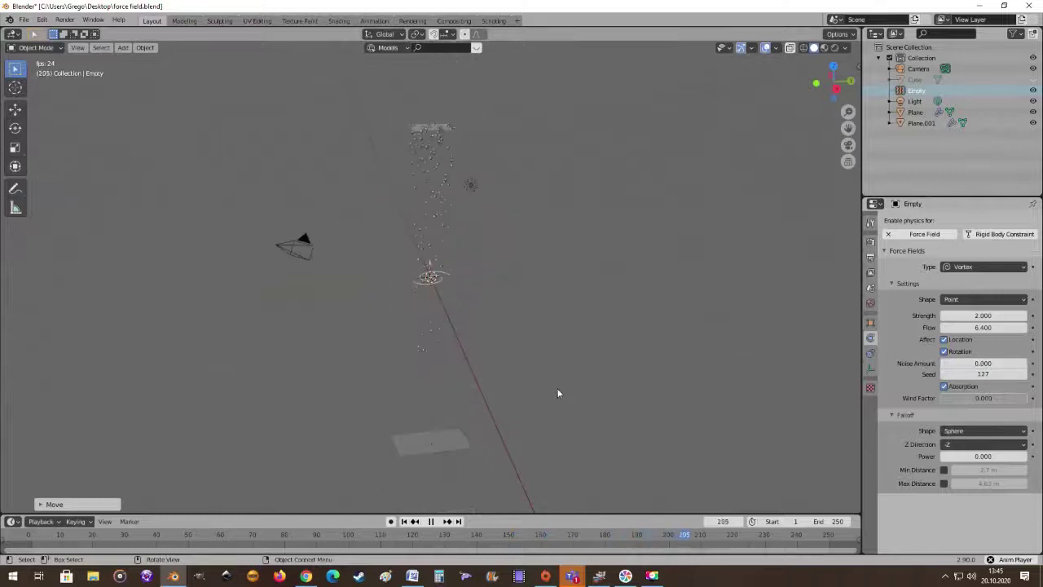
{"action": "scroll", "coordinate": [489, 407], "scroll_direction": "down", "scroll_amount": 2}
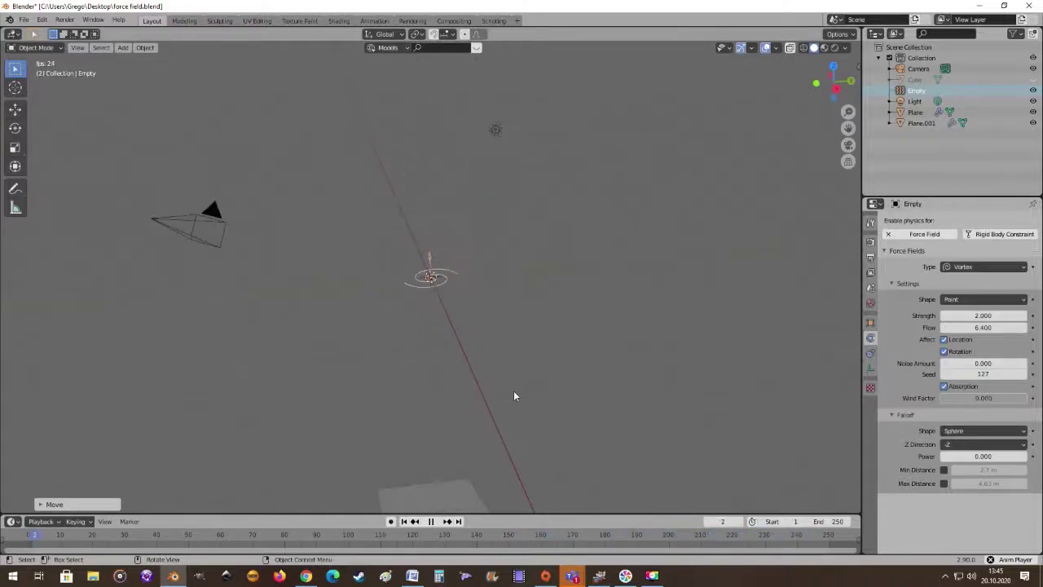
{"action": "scroll", "coordinate": [540, 391], "scroll_direction": "up", "scroll_amount": 2}
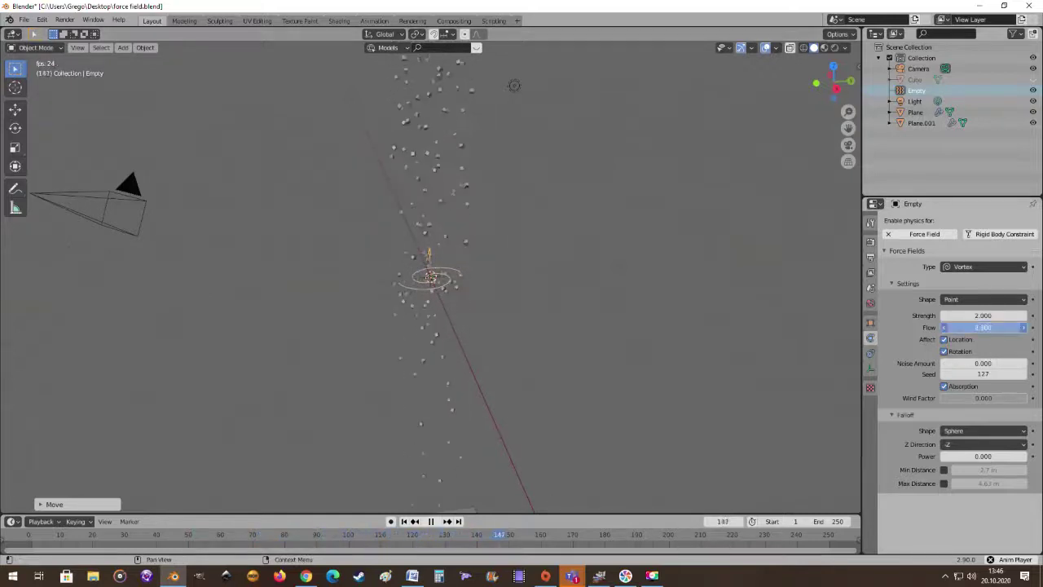
{"action": "left_click_drag", "start_coordinate": [982, 326], "coordinate": [939, 329]}
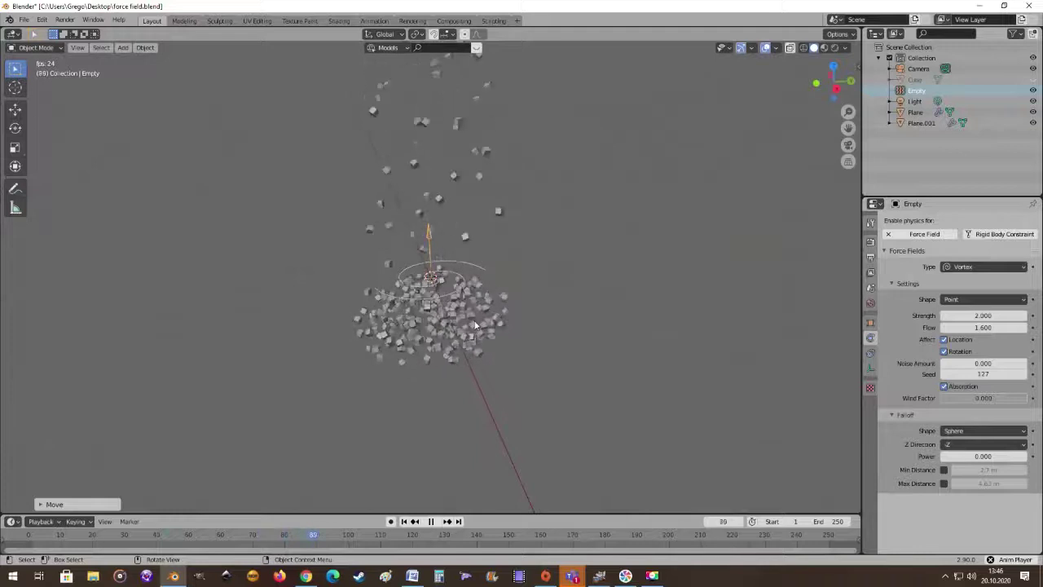
{"action": "middle_click_drag", "start_coordinate": [564, 298], "coordinate": [522, 263]}
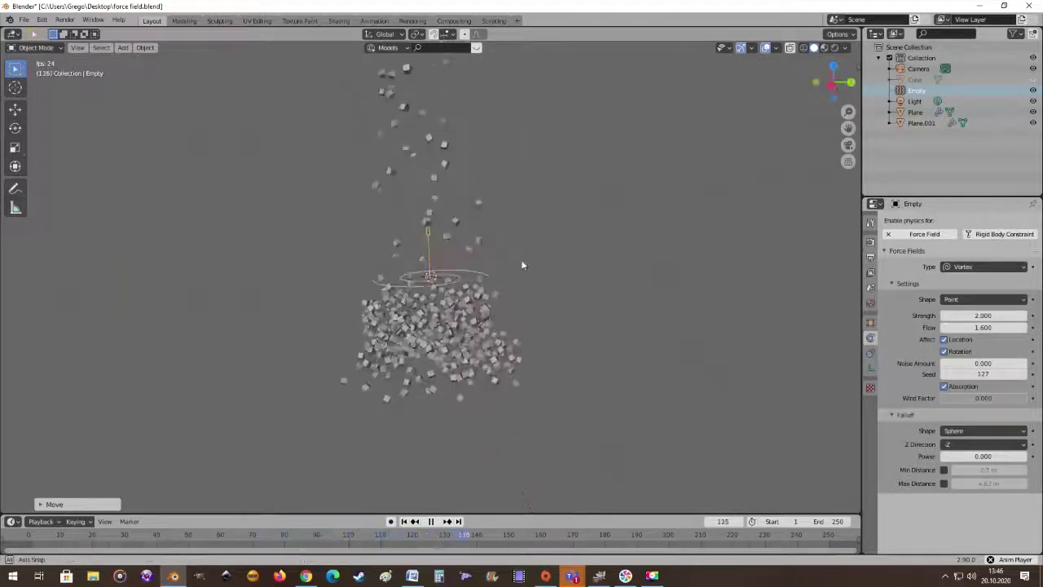
Step: Set the vortex field's flow to 1.3 and its strength to 4
{"action": "double_click", "coordinate": [945, 327]}
{"action": "type", "text": "1.3"}
{"action": "key", "text": "Return"}
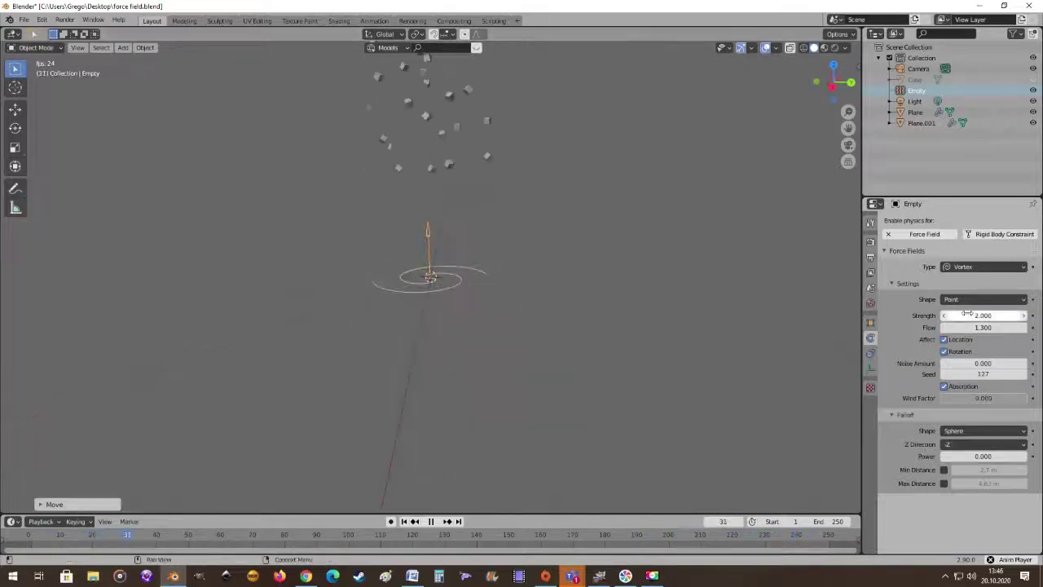
{"action": "double_click", "coordinate": [982, 315]}
{"action": "left_click_drag", "start_coordinate": [983, 316], "coordinate": [942, 315]}
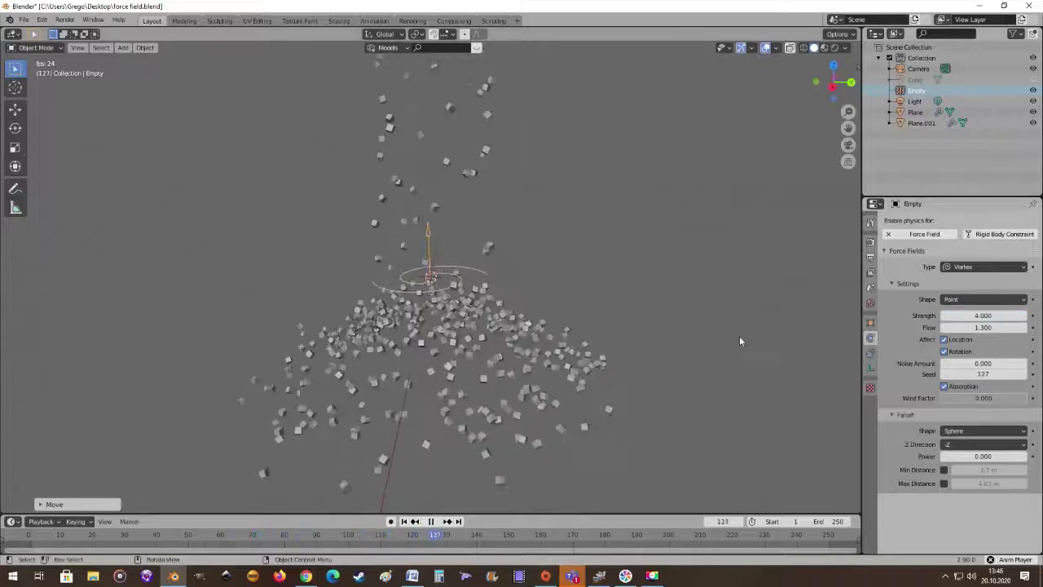
Step: Change the empty's force field type to Magnetic
{"action": "middle_click_drag", "start_coordinate": [740, 343], "coordinate": [548, 311]}
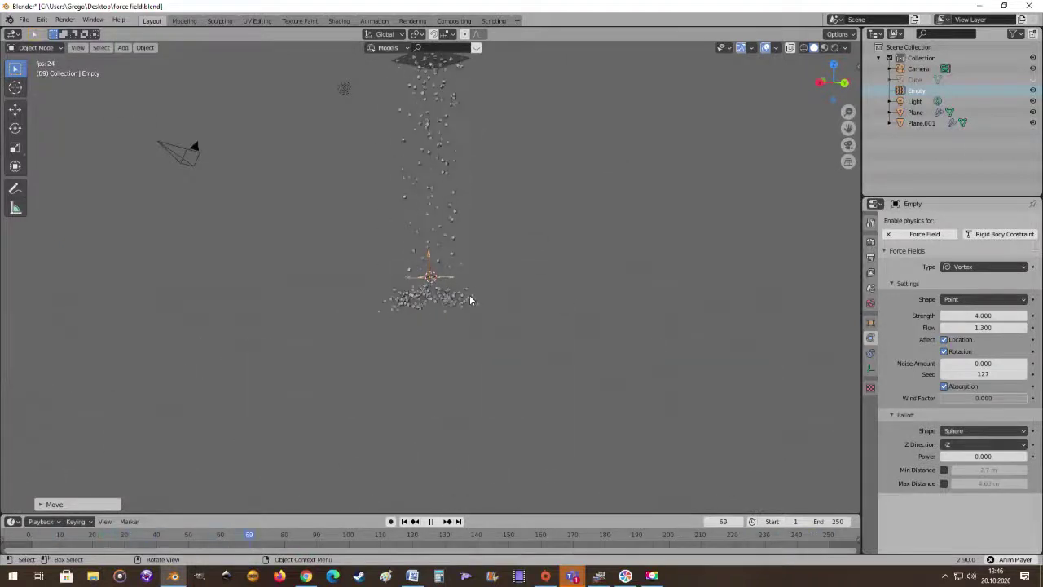
{"action": "scroll", "coordinate": [509, 311], "scroll_direction": "up", "scroll_amount": 2}
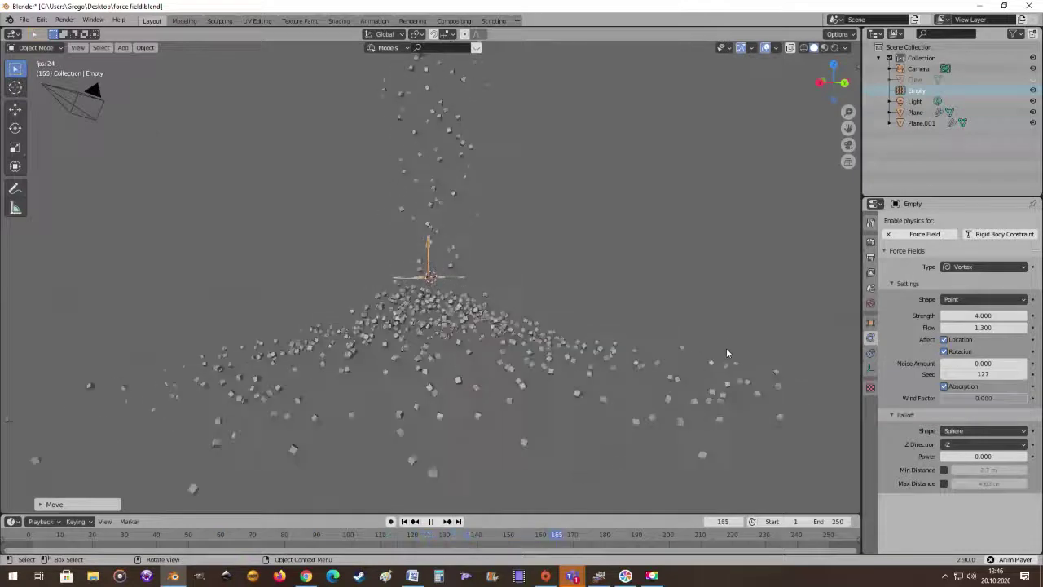
{"action": "scroll", "coordinate": [519, 293], "scroll_direction": "down", "scroll_amount": 3}
{"action": "middle_click_drag", "start_coordinate": [519, 293], "coordinate": [561, 326]}
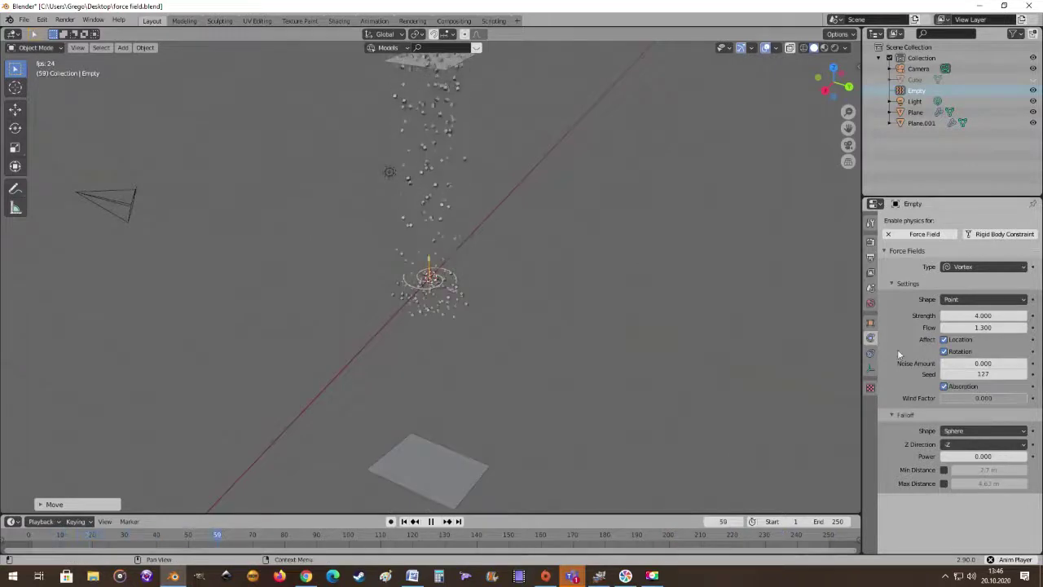
{"action": "left_click", "coordinate": [984, 266]}
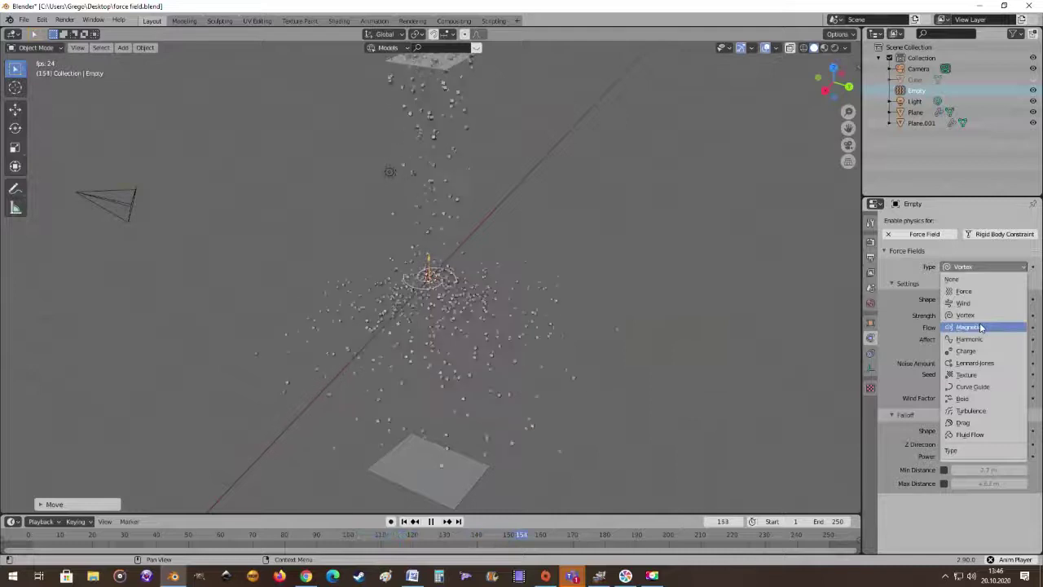
{"action": "left_click", "coordinate": [949, 327]}
Step: Set the magnetic field's shape to Line
{"action": "middle_click_drag", "start_coordinate": [540, 273], "coordinate": [552, 236]}
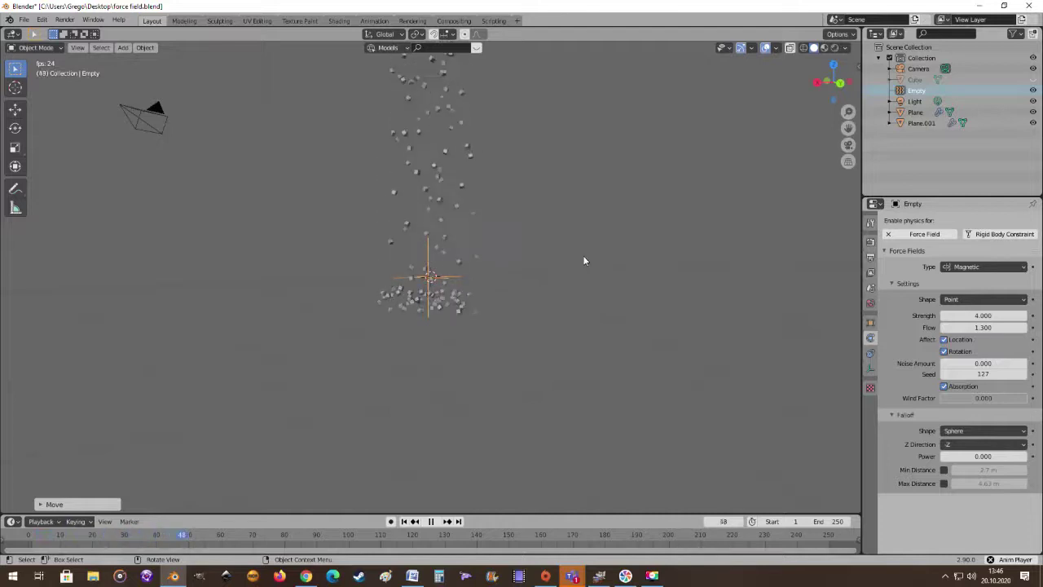
{"action": "middle_click_drag", "start_coordinate": [593, 317], "coordinate": [680, 323]}
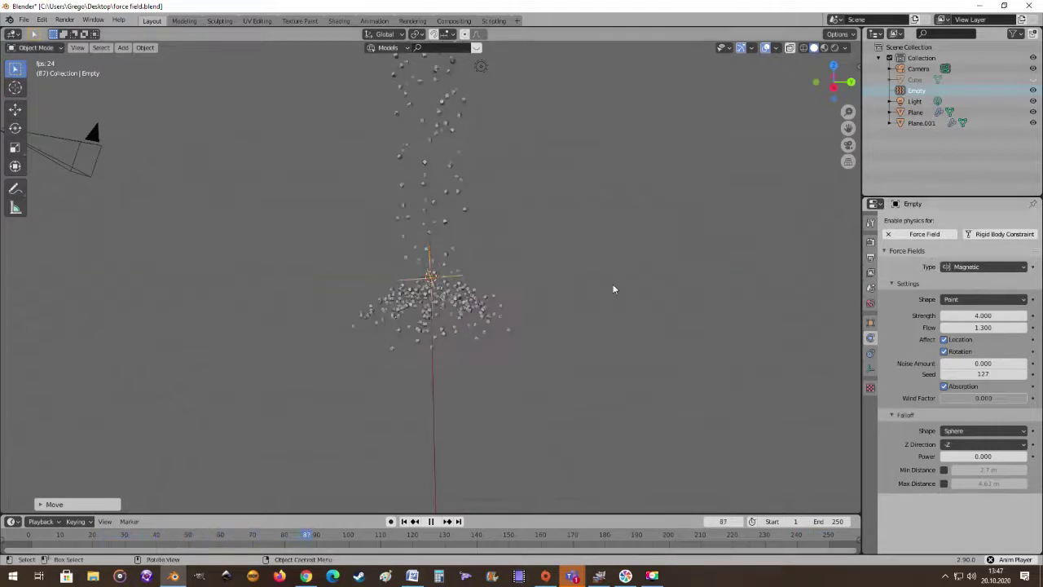
{"action": "middle_click_drag", "start_coordinate": [612, 289], "coordinate": [514, 257]}
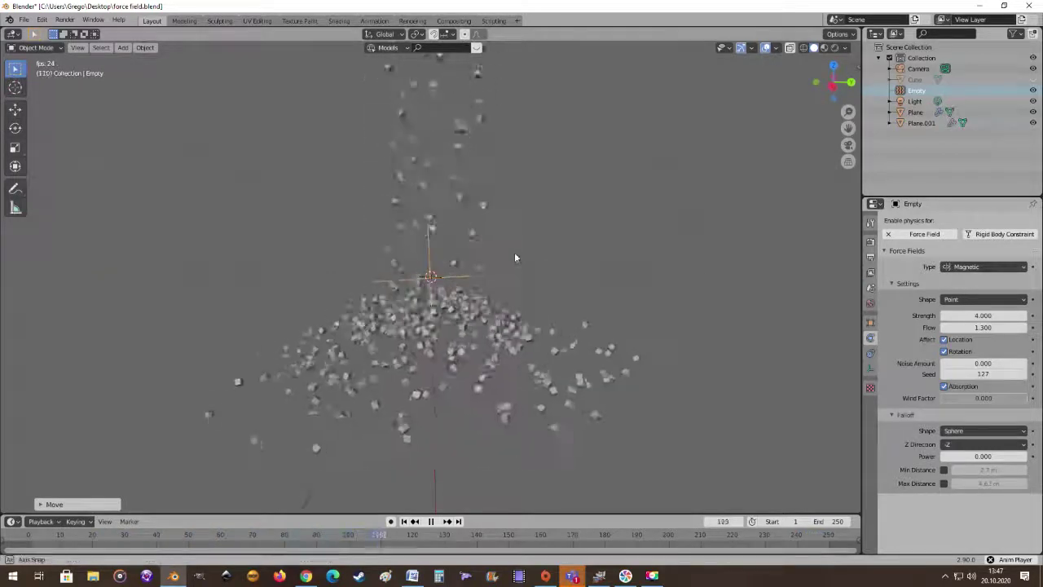
{"action": "left_click", "coordinate": [974, 300]}
{"action": "left_click", "coordinate": [958, 323]}
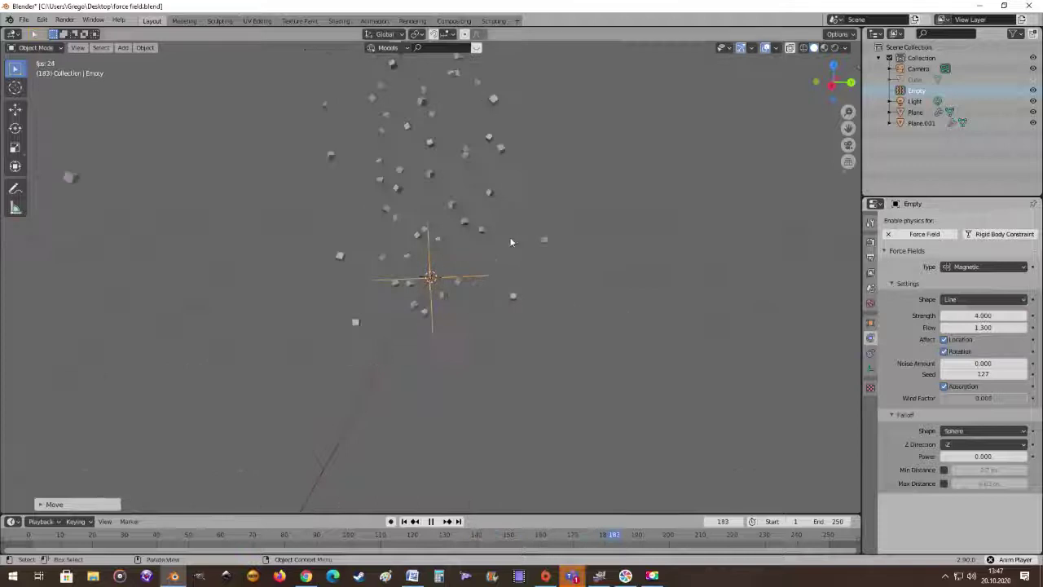
Step: Lower the magnetic field's strength to 1.4 and its flow to 1
{"action": "middle_click_drag", "start_coordinate": [467, 309], "coordinate": [489, 290]}
{"action": "scroll", "coordinate": [506, 285], "scroll_direction": "up", "scroll_amount": 3}
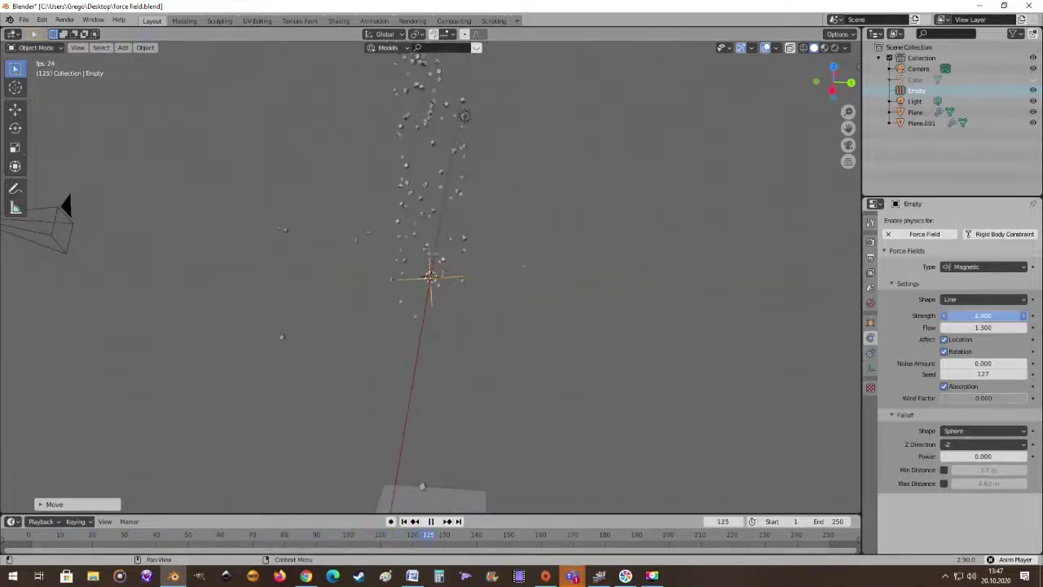
{"action": "left_click_drag", "start_coordinate": [982, 316], "coordinate": [762, 312]}
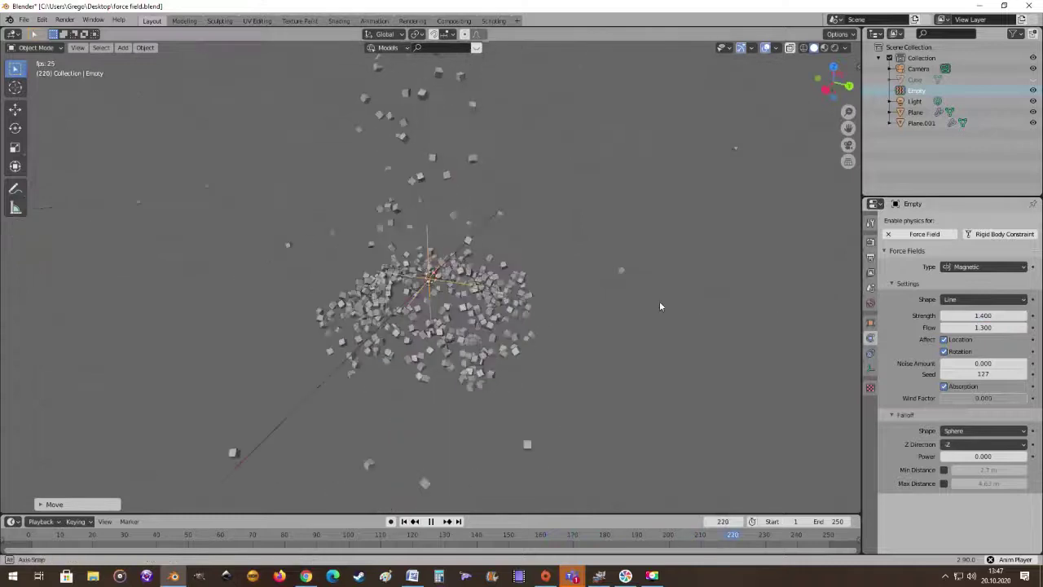
{"action": "middle_click_drag", "start_coordinate": [659, 300], "coordinate": [746, 329]}
{"action": "left_click", "coordinate": [983, 327]}
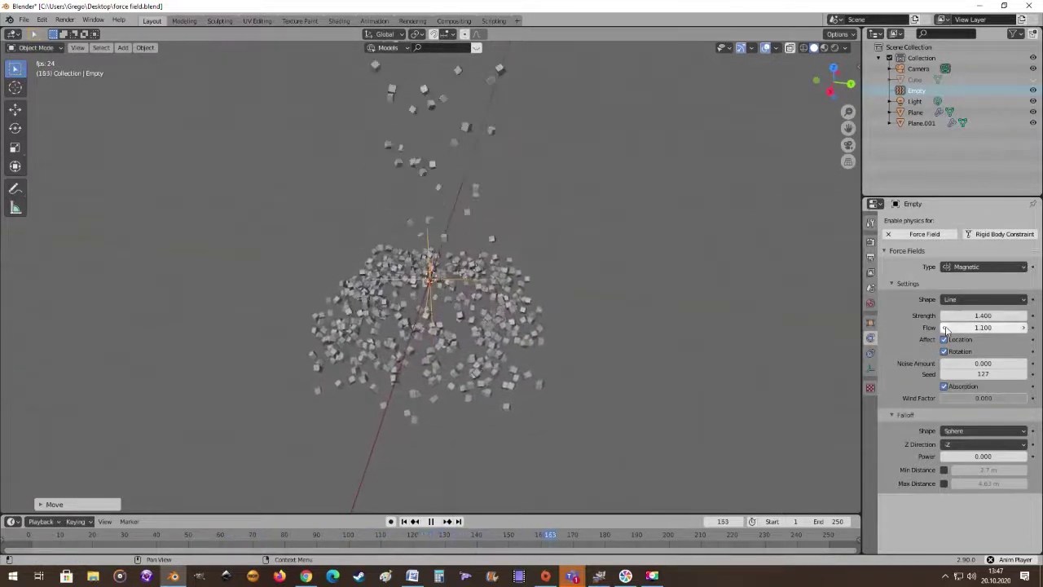
{"action": "type", "text": "1"}
{"action": "key", "text": "Return"}
Step: Set the magnetic field's shape to Plane and examine its effect on the particles
{"action": "middle_click_drag", "start_coordinate": [774, 330], "coordinate": [654, 375]}
{"action": "mouse_move", "coordinate": [595, 361]}
{"action": "middle_mouse_down"}
{"action": "mouse_move", "coordinate": [593, 391]}
{"action": "mouse_move", "coordinate": [595, 365]}
{"action": "middle_mouse_up"}
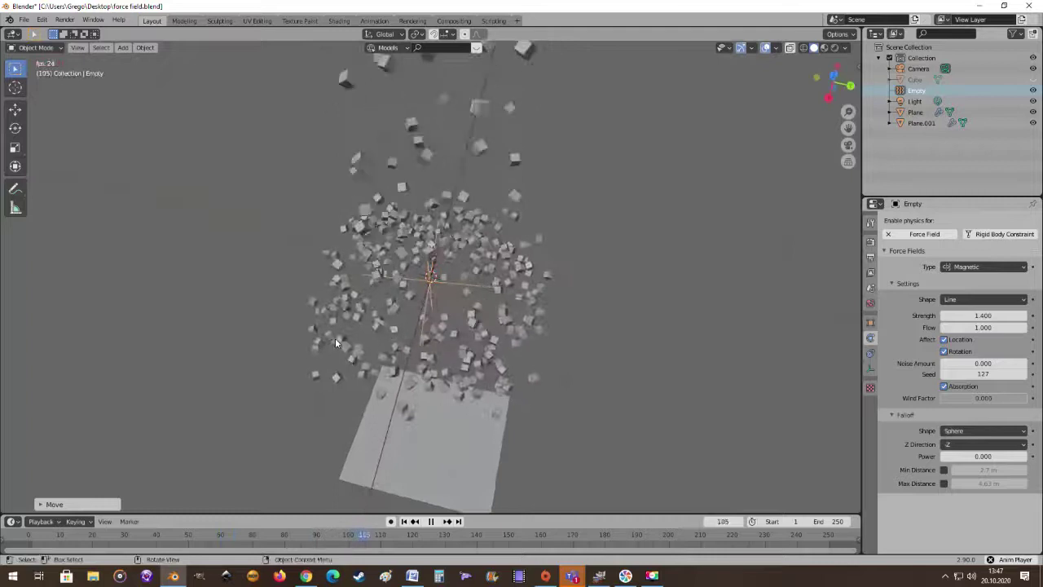
{"action": "middle_click_drag", "start_coordinate": [539, 258], "coordinate": [545, 303]}
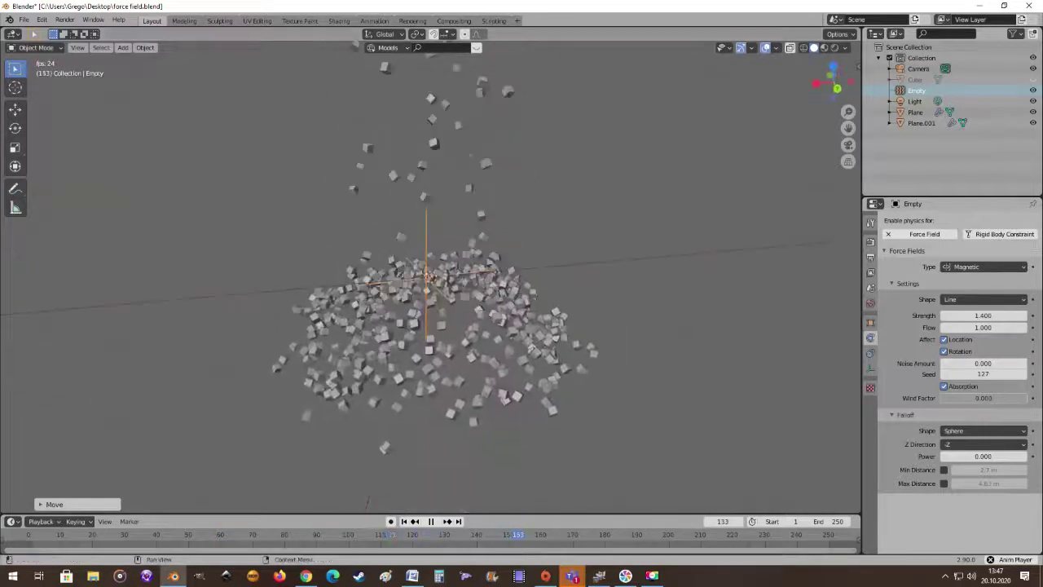
{"action": "left_click", "coordinate": [982, 299]}
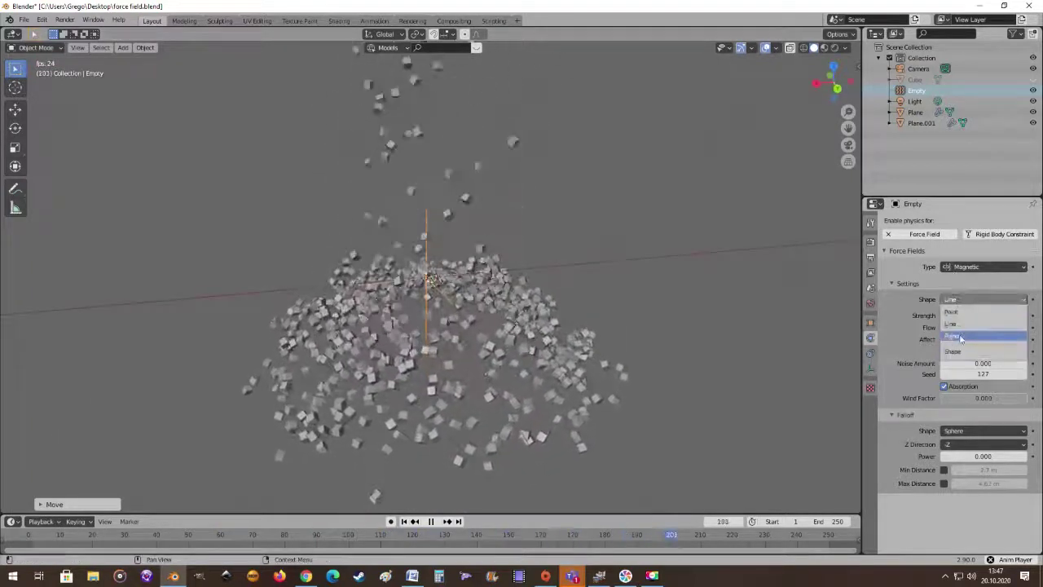
{"action": "left_click", "coordinate": [962, 335]}
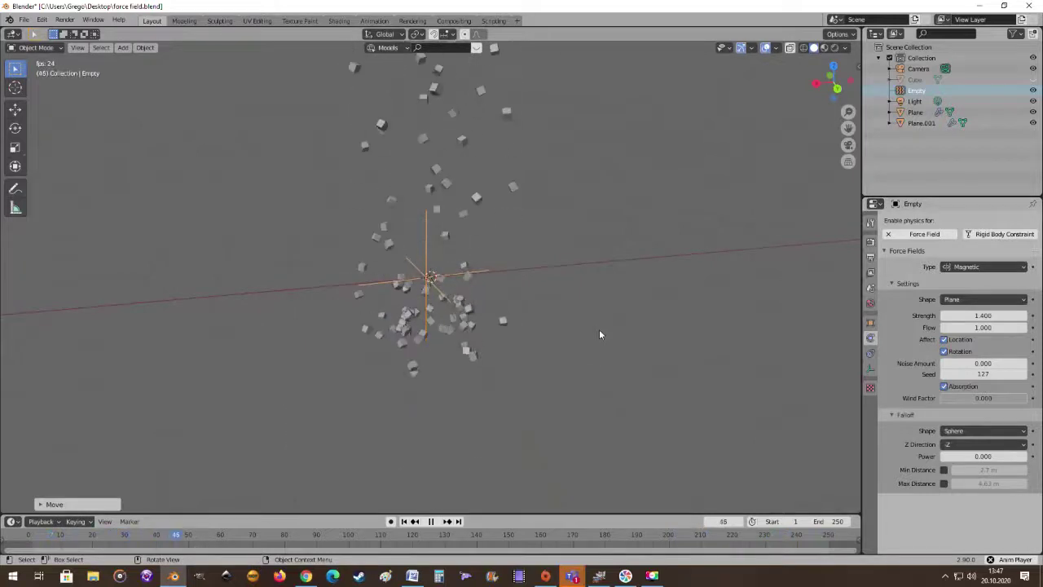
{"action": "middle_click_drag", "start_coordinate": [545, 351], "coordinate": [498, 170]}
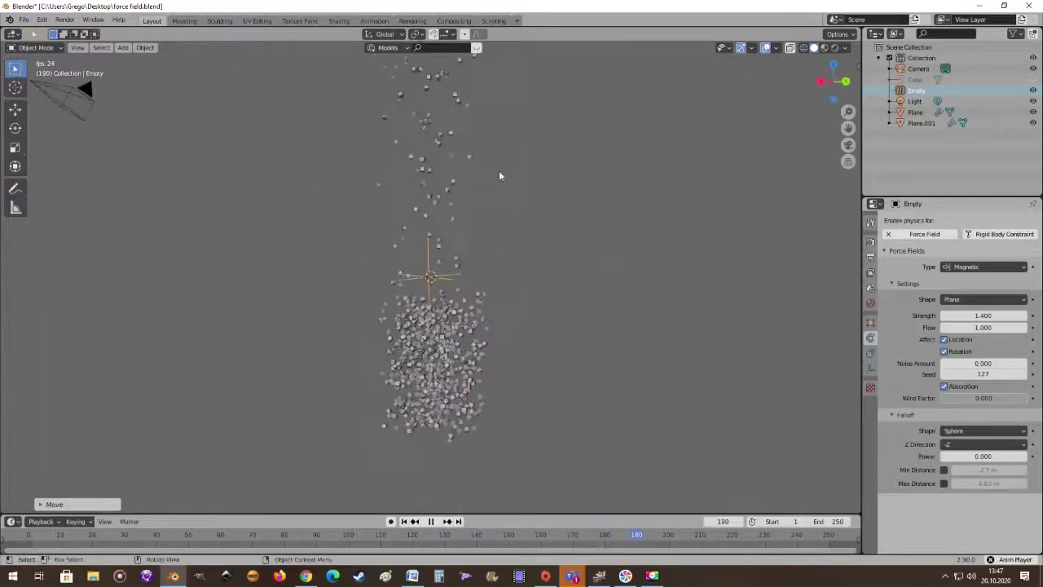
{"action": "scroll", "coordinate": [514, 209], "scroll_direction": "down", "scroll_amount": 3}
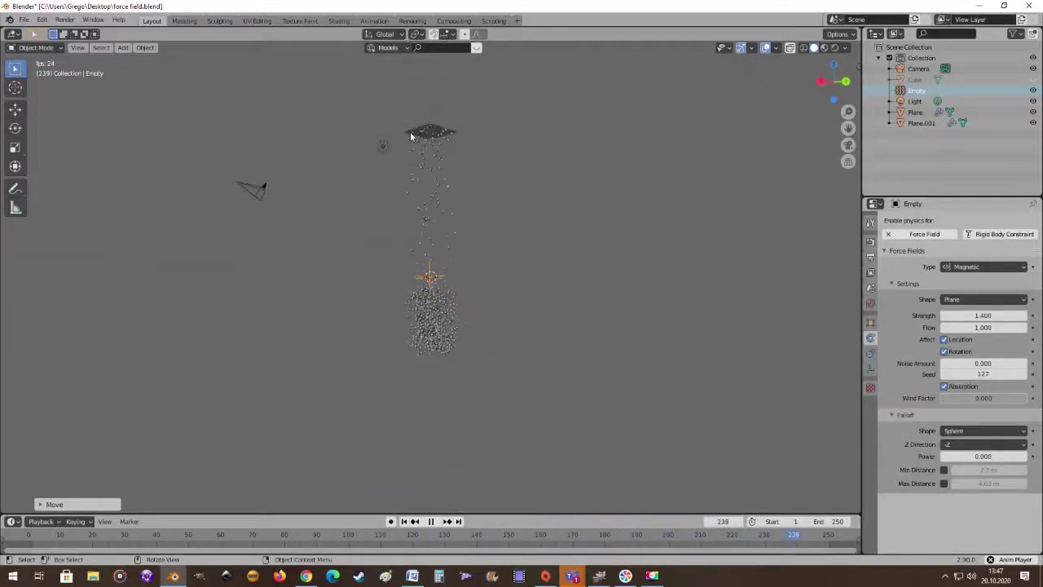
{"action": "middle_click_drag", "start_coordinate": [516, 268], "coordinate": [550, 381]}
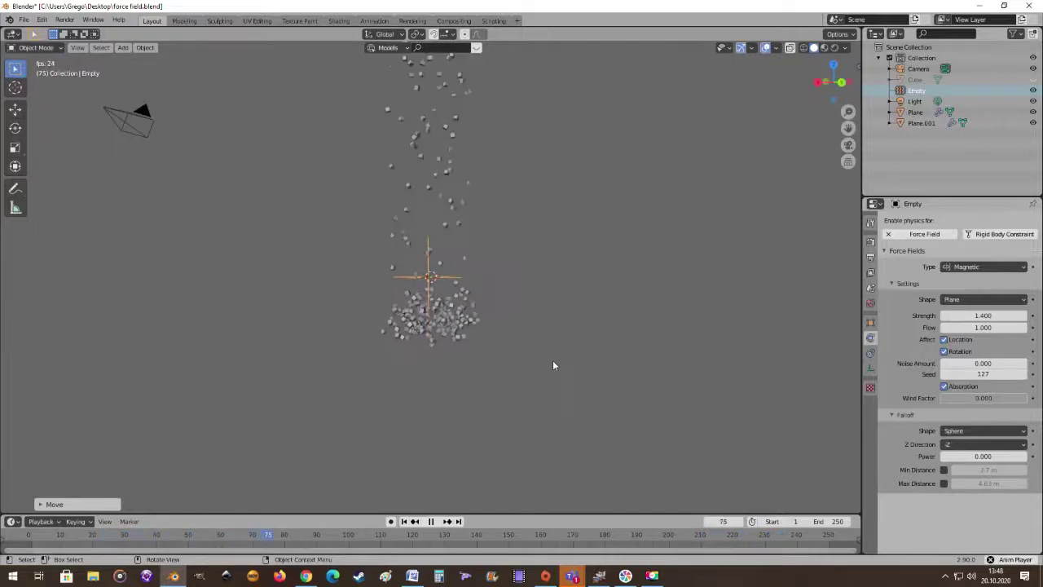
{"action": "middle_click_drag", "start_coordinate": [553, 365], "coordinate": [515, 318]}
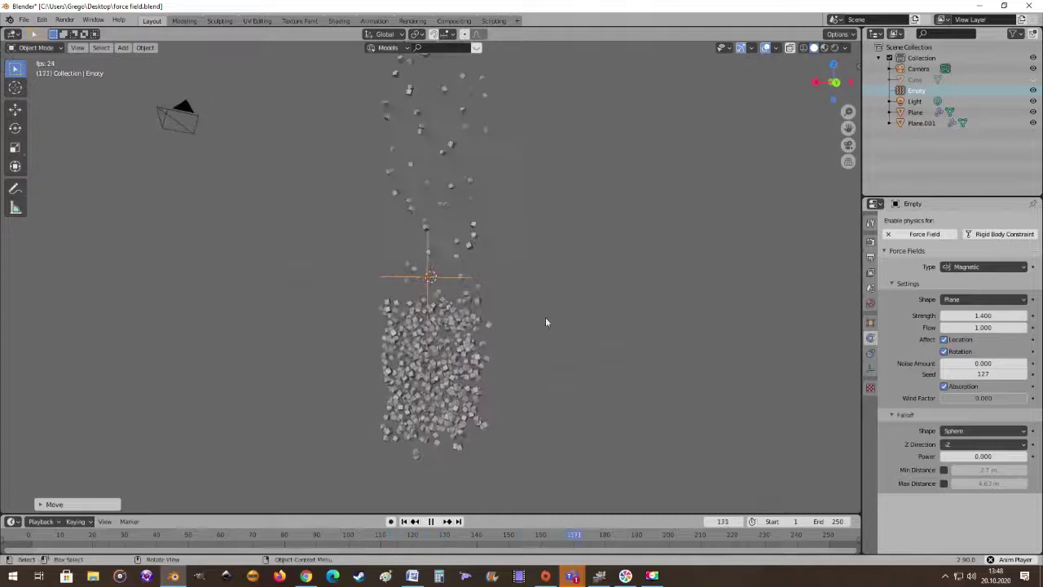
Step: Rotate the magnetic field's empty by about 33 degrees and examine how the tilted plane-shaped field affects the particles
{"action": "key", "text": "r"}
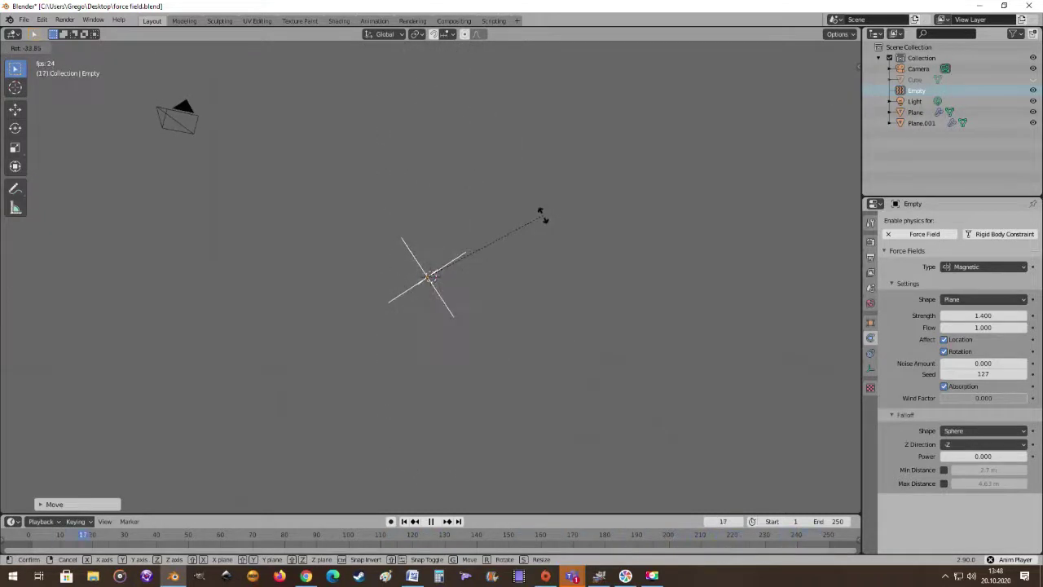
{"action": "left_click", "coordinate": [537, 219]}
{"action": "middle_click_drag", "start_coordinate": [560, 342], "coordinate": [523, 350]}
{"action": "middle_click_drag", "start_coordinate": [514, 298], "coordinate": [529, 300]}
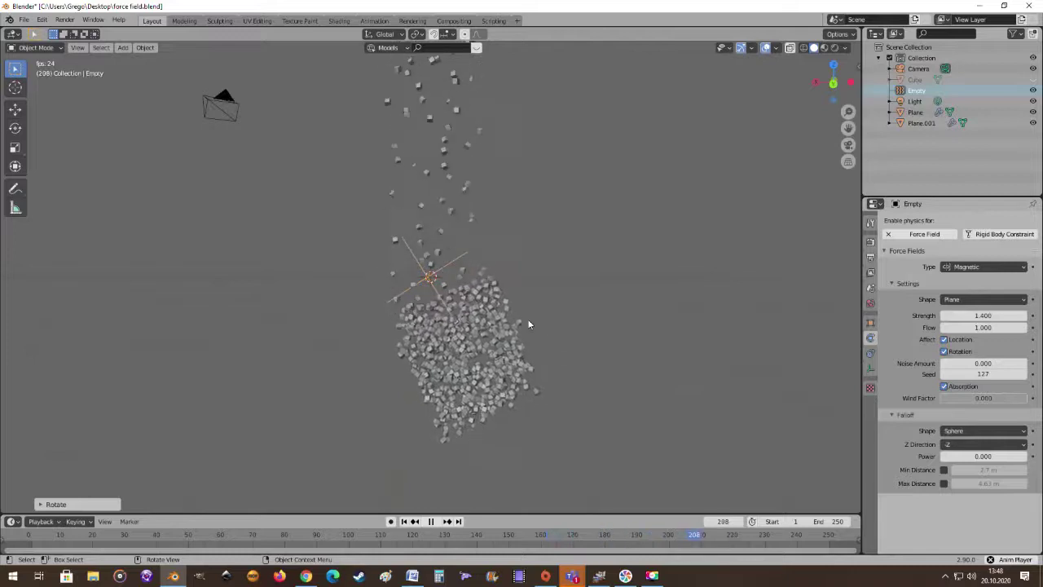
{"action": "mouse_move", "coordinate": [549, 324]}
{"action": "middle_mouse_down"}
{"action": "mouse_move", "coordinate": [591, 350]}
{"action": "mouse_move", "coordinate": [539, 318]}
{"action": "middle_mouse_up"}
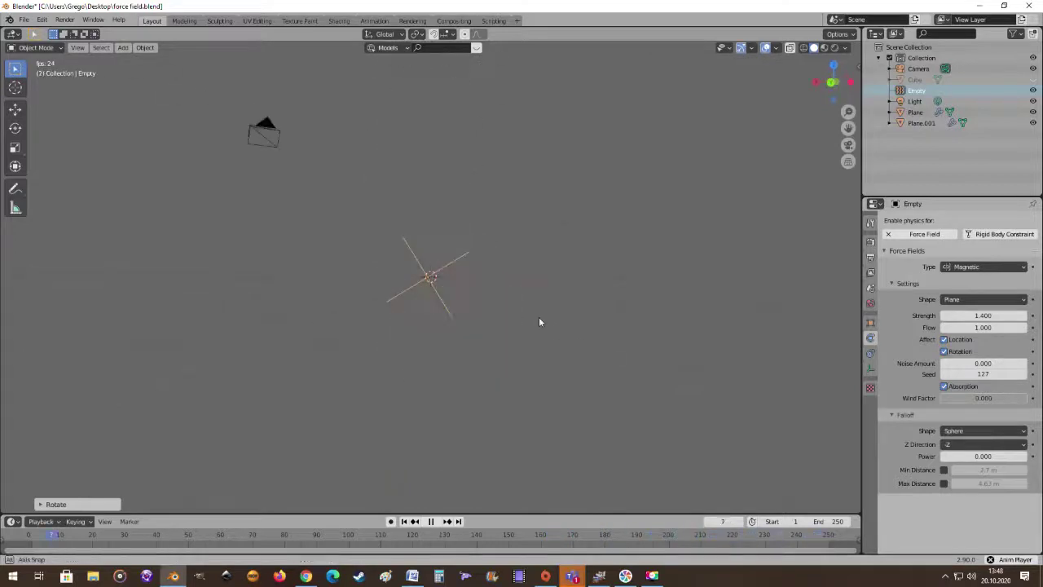
Step: Set the magnetic field's shape to Line and examine the particle flow around the tilted empty from several sides
{"action": "left_click", "coordinate": [984, 300]}
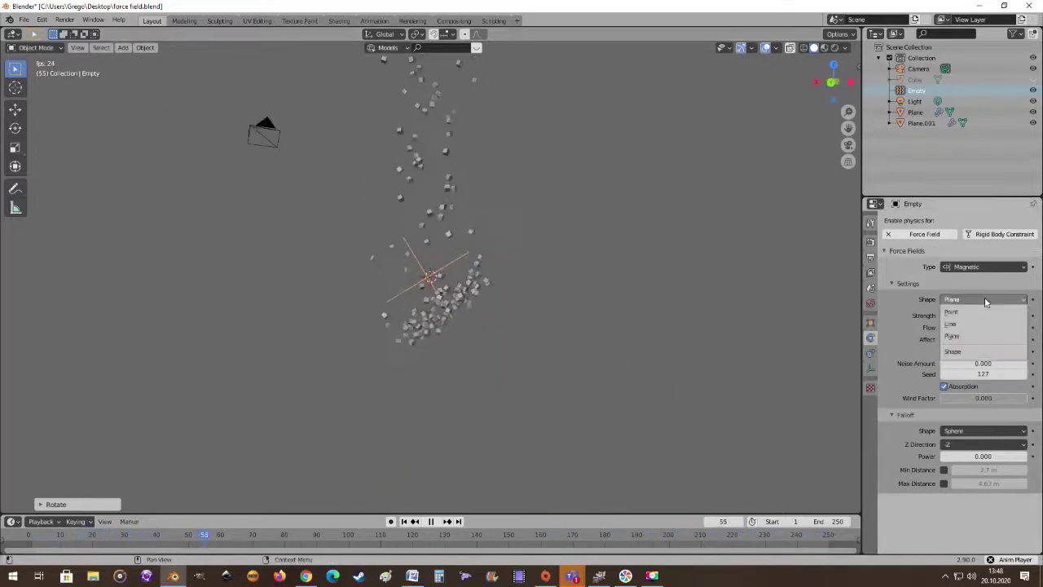
{"action": "left_click", "coordinate": [973, 326]}
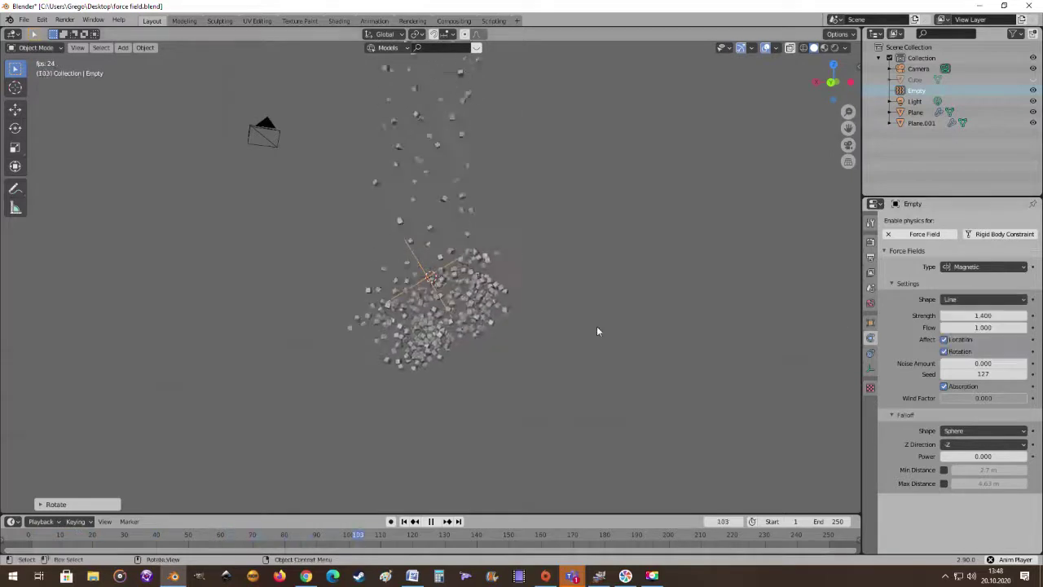
{"action": "mouse_move", "coordinate": [579, 322]}
{"action": "middle_mouse_down"}
{"action": "mouse_move", "coordinate": [675, 367]}
{"action": "mouse_move", "coordinate": [521, 302]}
{"action": "mouse_move", "coordinate": [561, 318]}
{"action": "middle_mouse_up"}
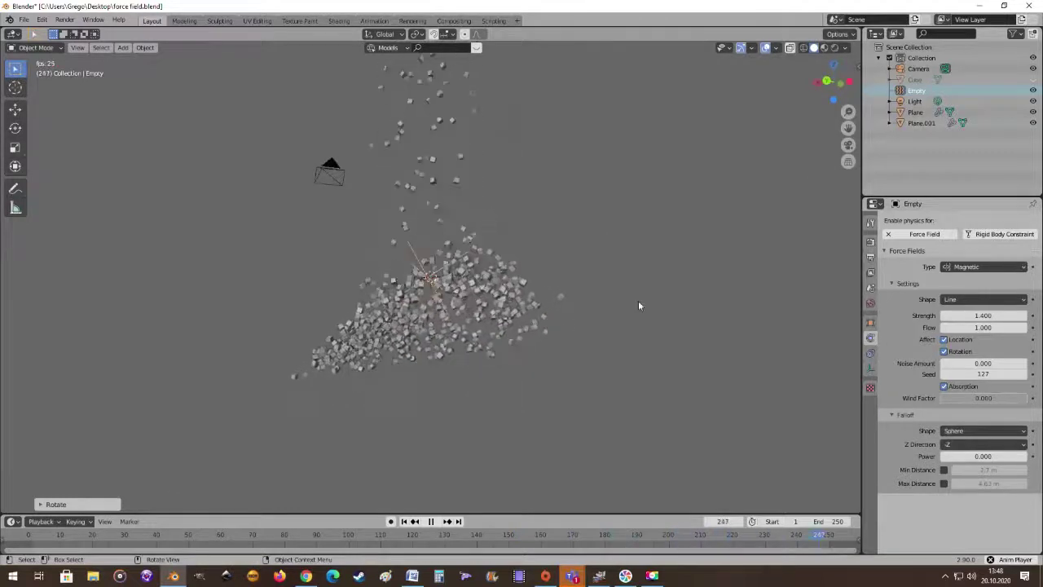
{"action": "middle_click_drag", "start_coordinate": [585, 308], "coordinate": [420, 244]}
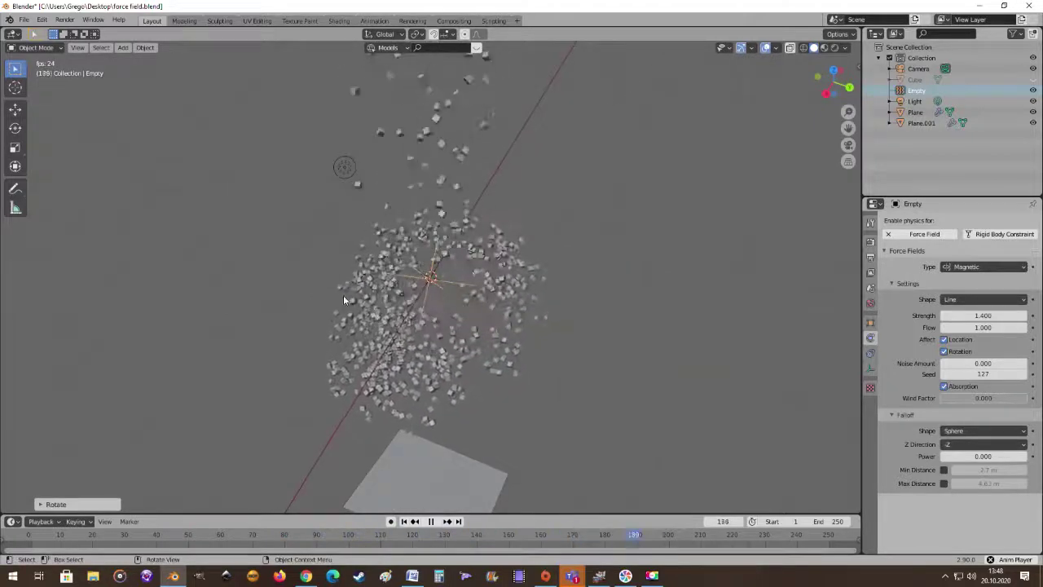
{"action": "middle_click_drag", "start_coordinate": [532, 269], "coordinate": [524, 298]}
{"action": "middle_click_drag", "start_coordinate": [619, 365], "coordinate": [503, 223]}
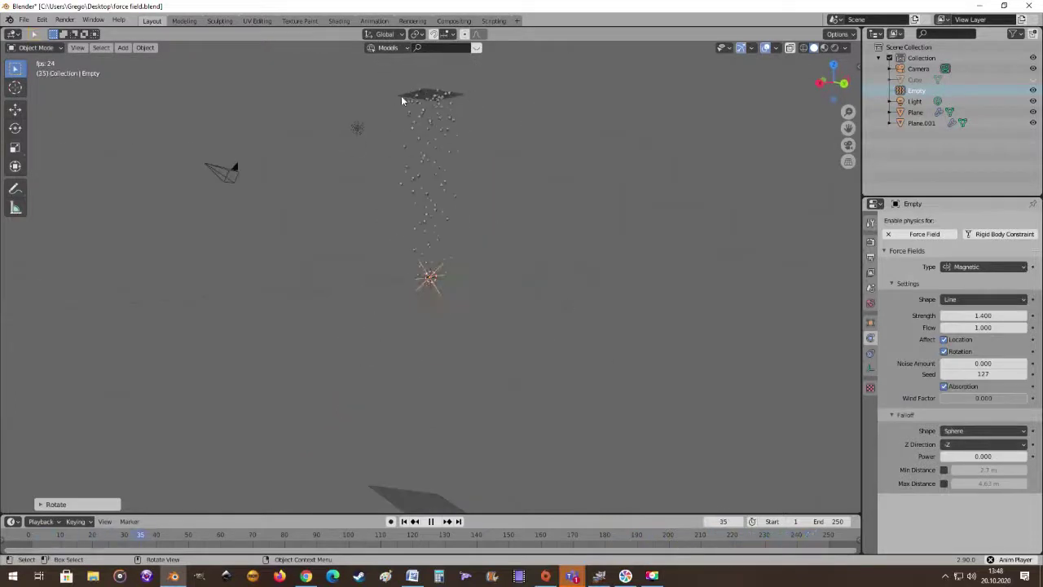
{"action": "scroll", "coordinate": [530, 232], "scroll_direction": "up", "scroll_amount": 3}
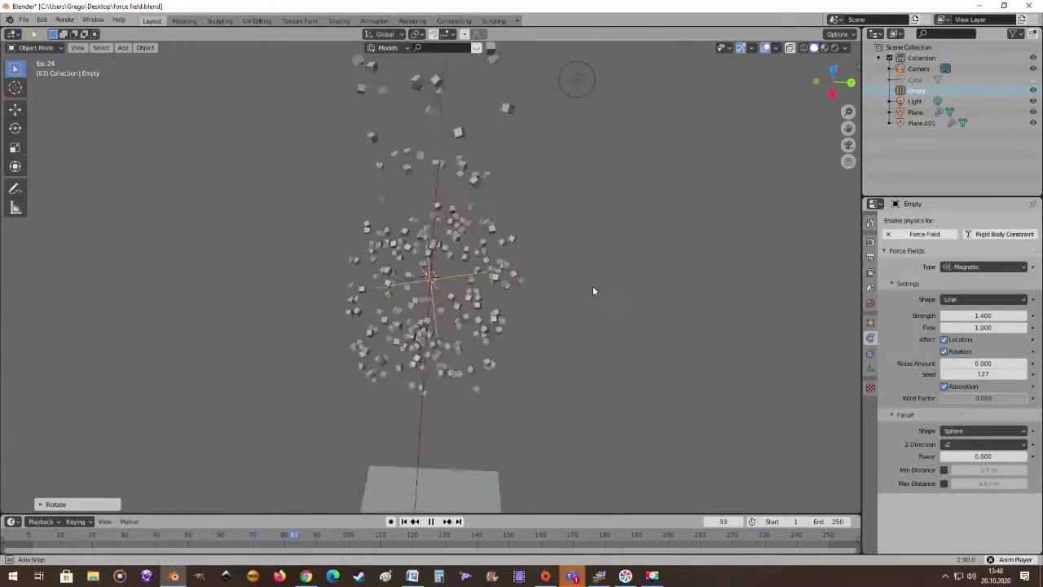
{"action": "middle_click_drag", "start_coordinate": [594, 289], "coordinate": [474, 191]}
Step: Rotate the empty back to an upright orientation in a straight-on view
{"action": "key", "text": "r"}
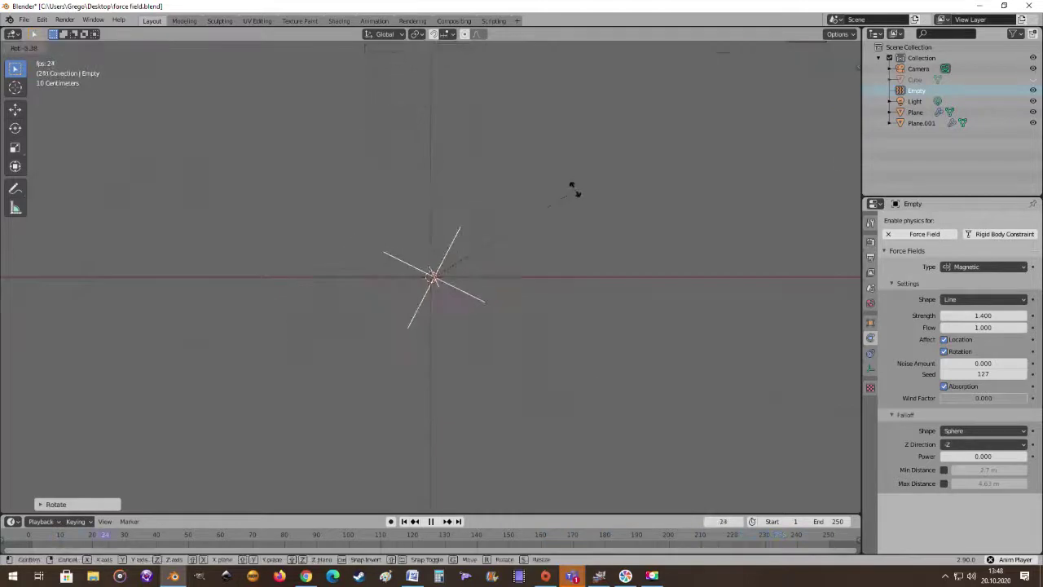
{"action": "right_click", "coordinate": [529, 132]}
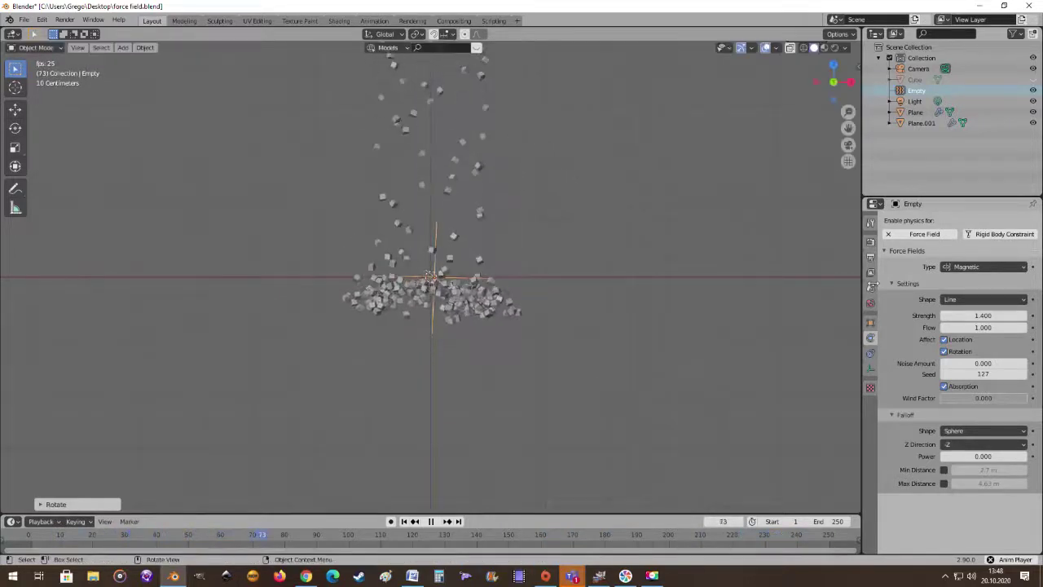
{"action": "middle_click_drag", "start_coordinate": [628, 256], "coordinate": [627, 281]}
Step: Change the empty's force field type to Harmonic and examine its effect on the particles
{"action": "left_click", "coordinate": [1015, 267]}
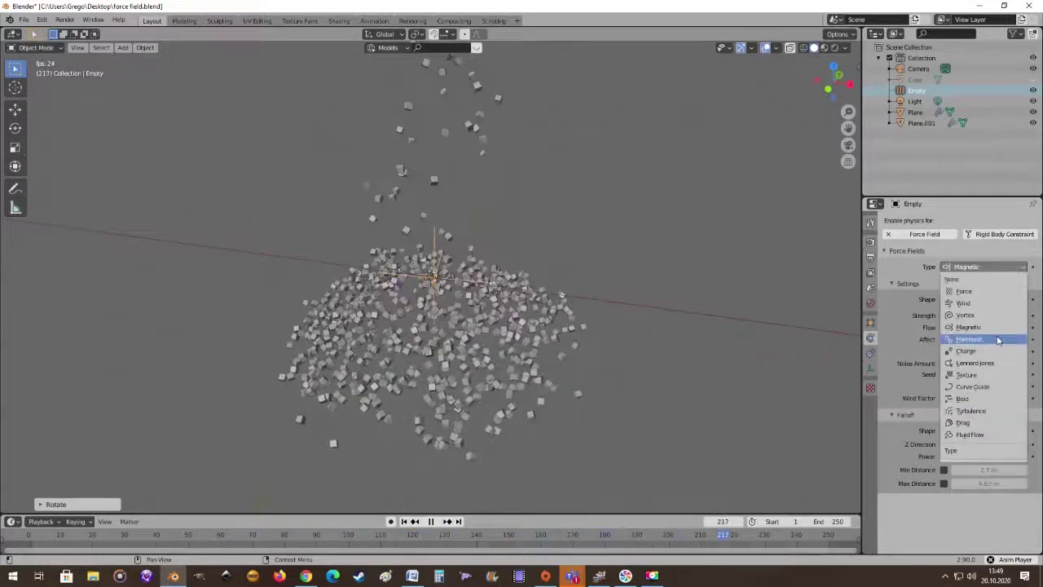
{"action": "left_click", "coordinate": [982, 339]}
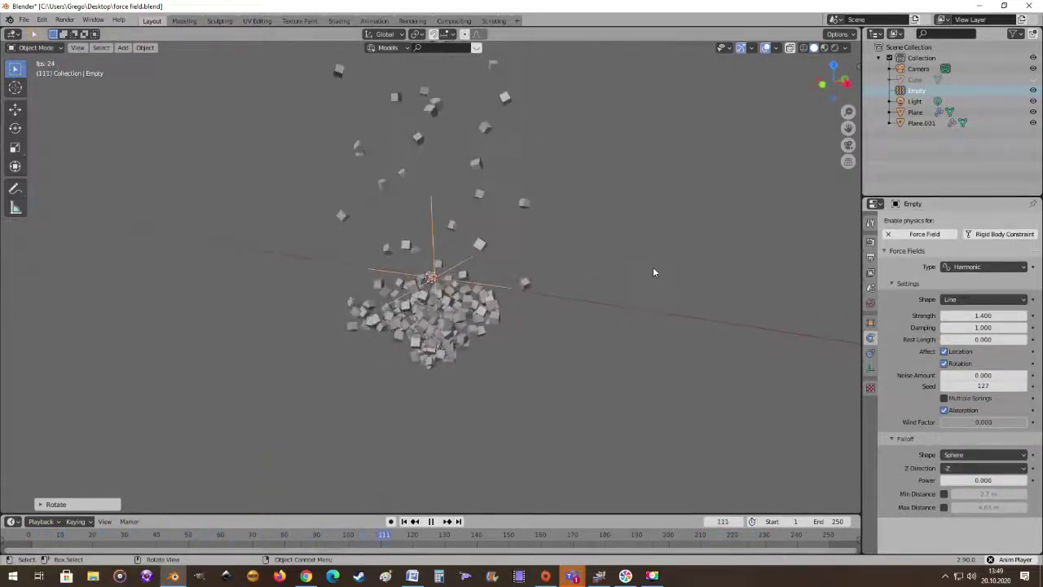
{"action": "mouse_move", "coordinate": [656, 276]}
{"action": "middle_mouse_down"}
{"action": "mouse_move", "coordinate": [617, 263]}
{"action": "mouse_move", "coordinate": [644, 292]}
{"action": "mouse_move", "coordinate": [636, 272]}
{"action": "middle_mouse_up"}
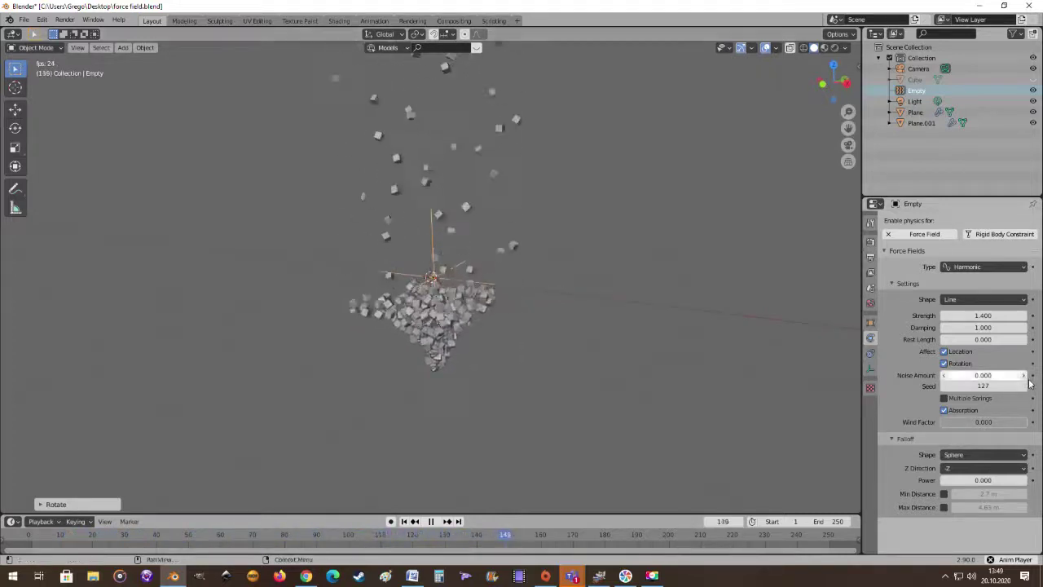
Step: Set the harmonic field's shape to Point and examine the particles from the front
{"action": "left_click", "coordinate": [968, 300]}
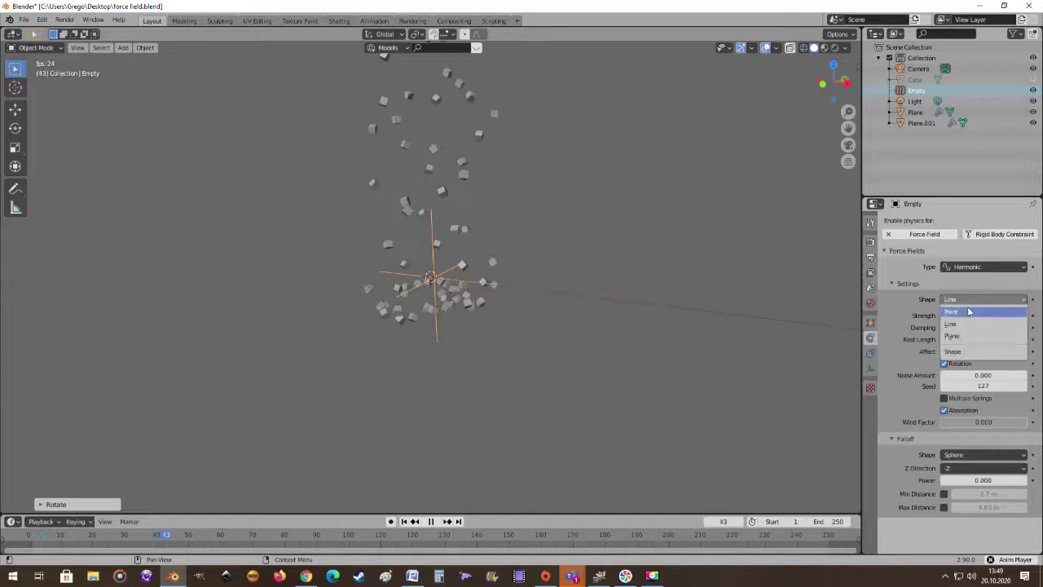
{"action": "left_click", "coordinate": [965, 310]}
{"action": "middle_click_drag", "start_coordinate": [631, 283], "coordinate": [501, 325]}
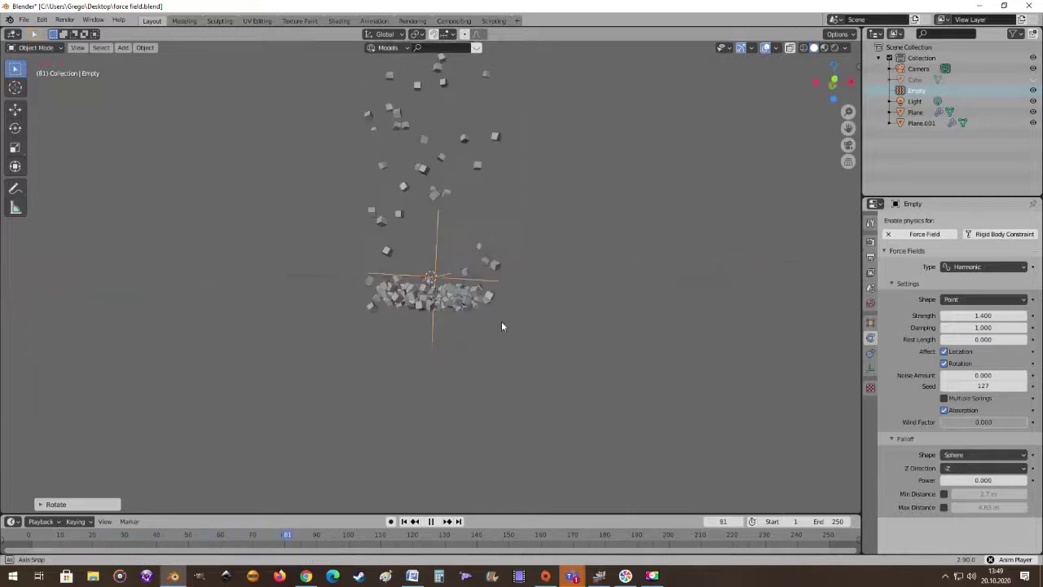
Step: Lower the harmonic field's strength to 1.2 and then to a negative value
{"action": "left_click", "coordinate": [945, 328]}
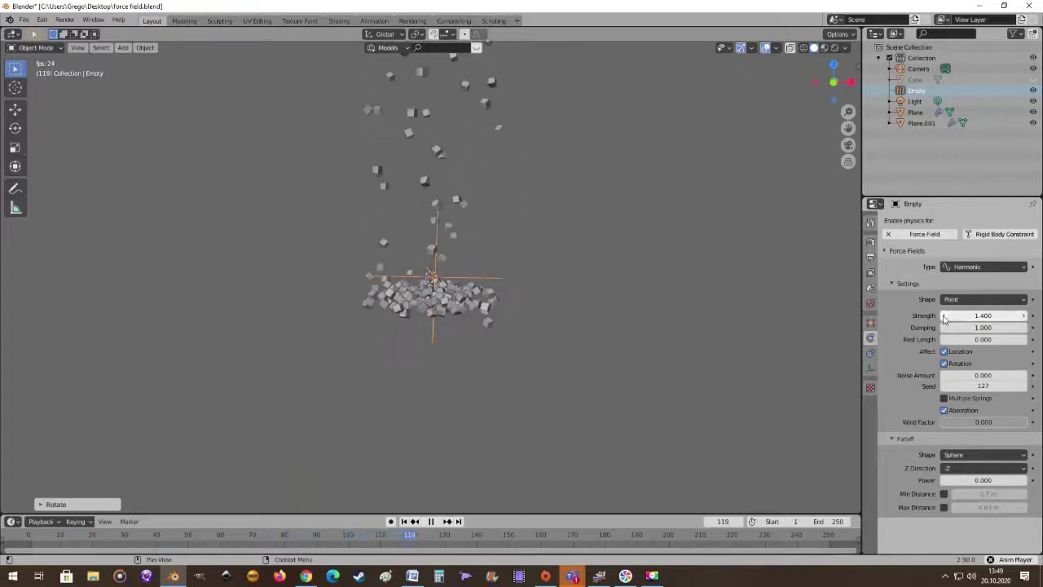
{"action": "left_click", "coordinate": [944, 315]}
{"action": "left_click", "coordinate": [944, 315]}
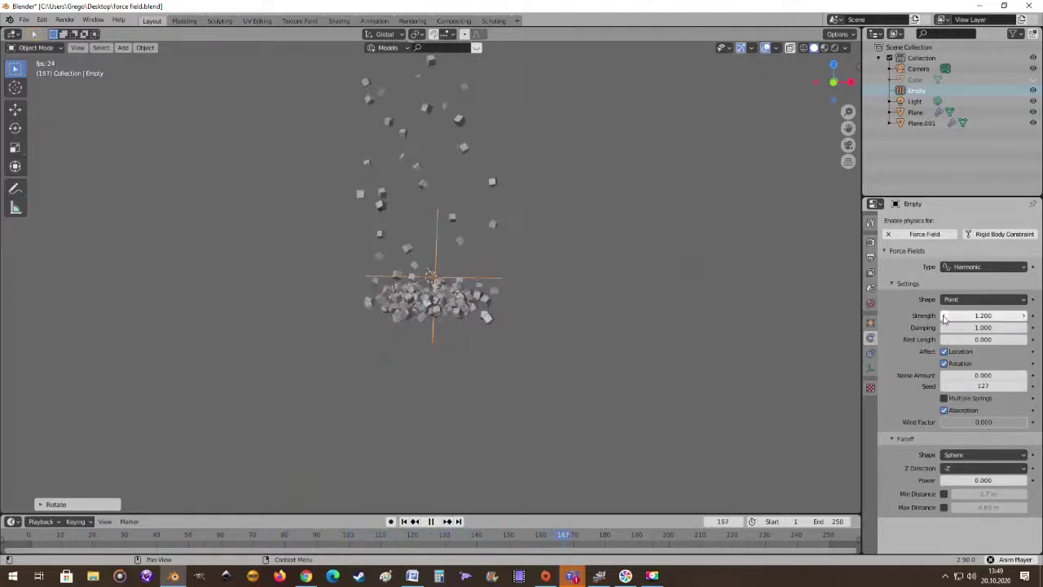
{"action": "left_click_drag", "start_coordinate": [944, 315], "coordinate": [847, 315]}
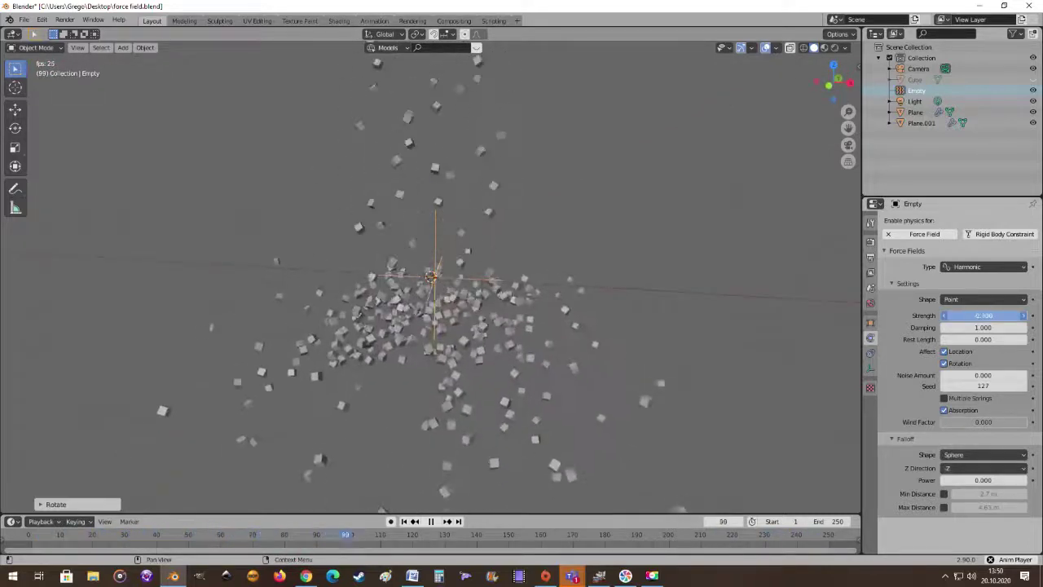
Step: Try several strengths for the harmonic field up to 1.8 and examine how the particles react
{"action": "left_click_drag", "start_coordinate": [983, 316], "coordinate": [987, 315]}
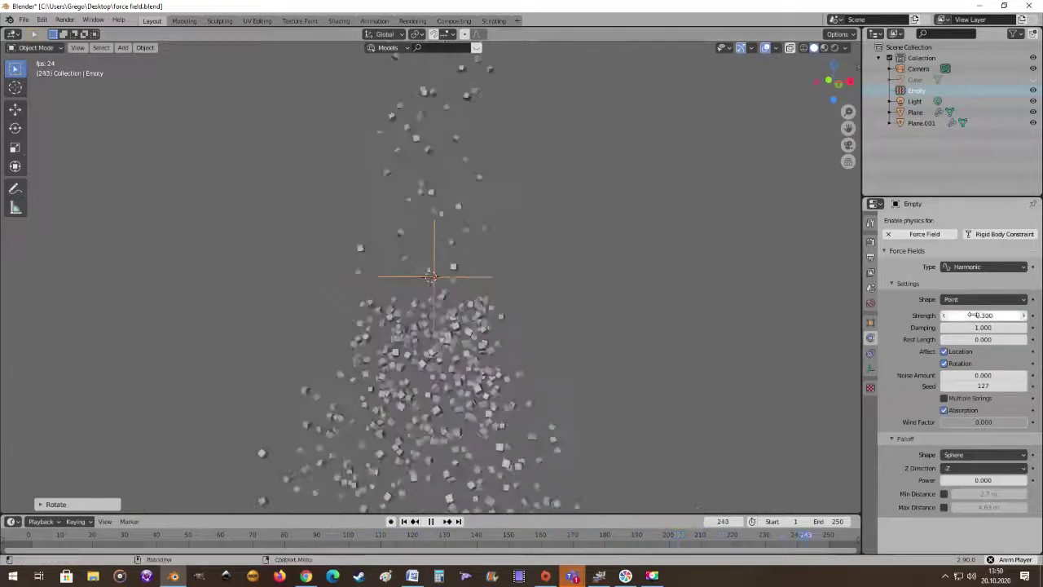
{"action": "left_click_drag", "start_coordinate": [972, 316], "coordinate": [972, 315]}
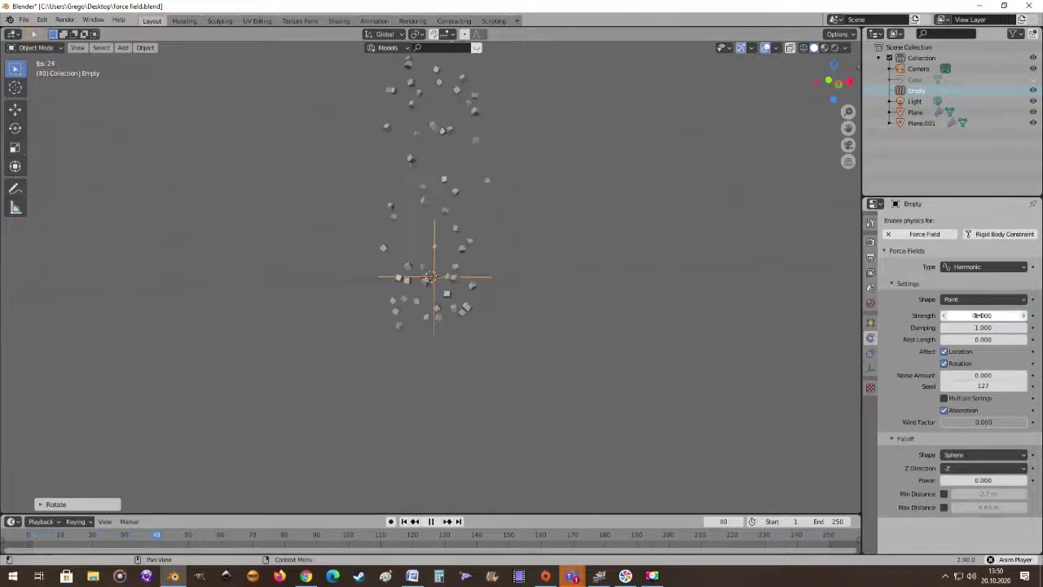
{"action": "left_click_drag", "start_coordinate": [963, 316], "coordinate": [977, 316]}
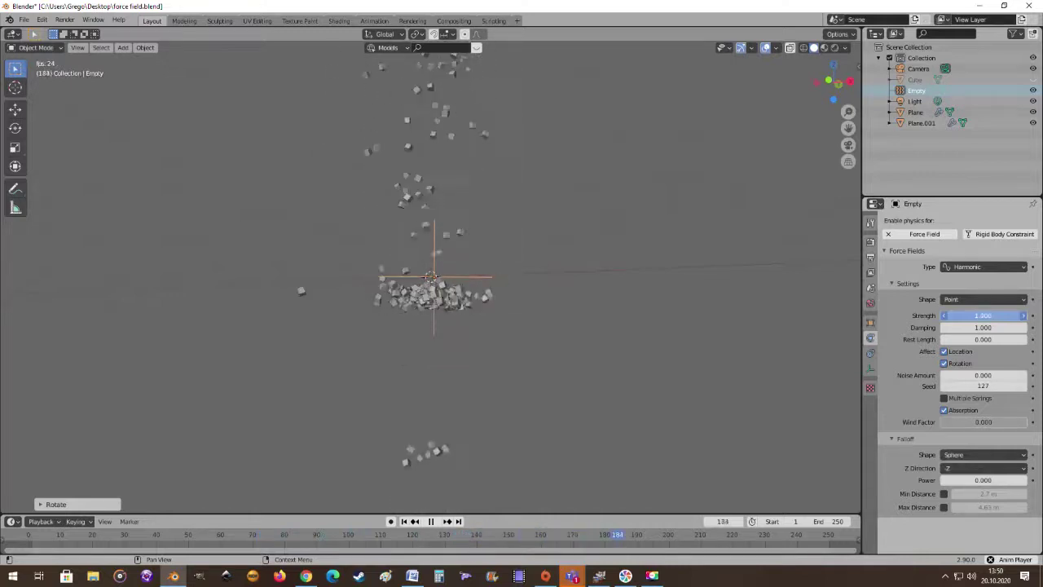
{"action": "left_click_drag", "start_coordinate": [978, 315], "coordinate": [996, 315]}
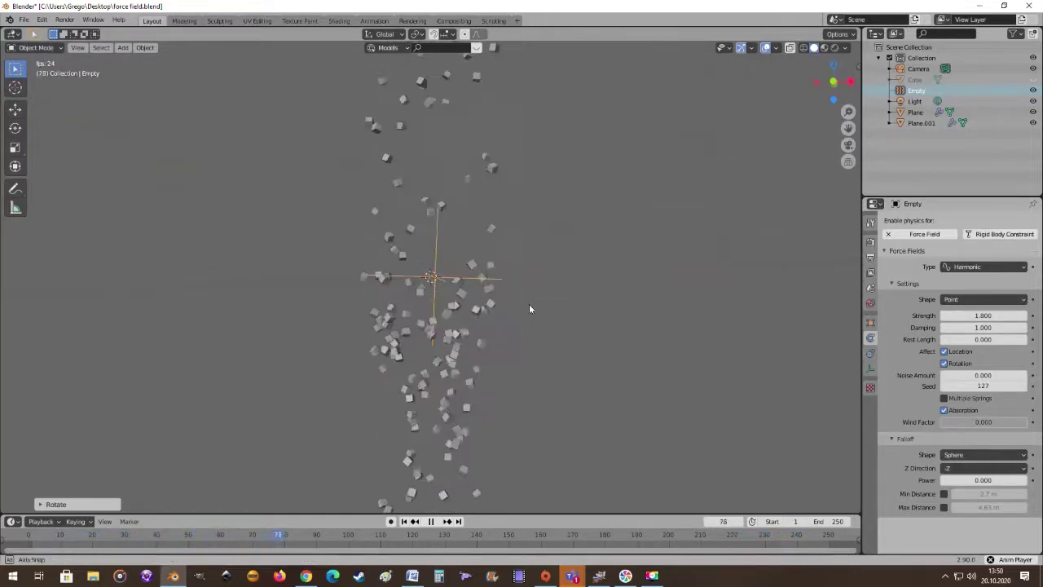
{"action": "middle_click_drag", "start_coordinate": [530, 304], "coordinate": [573, 310]}
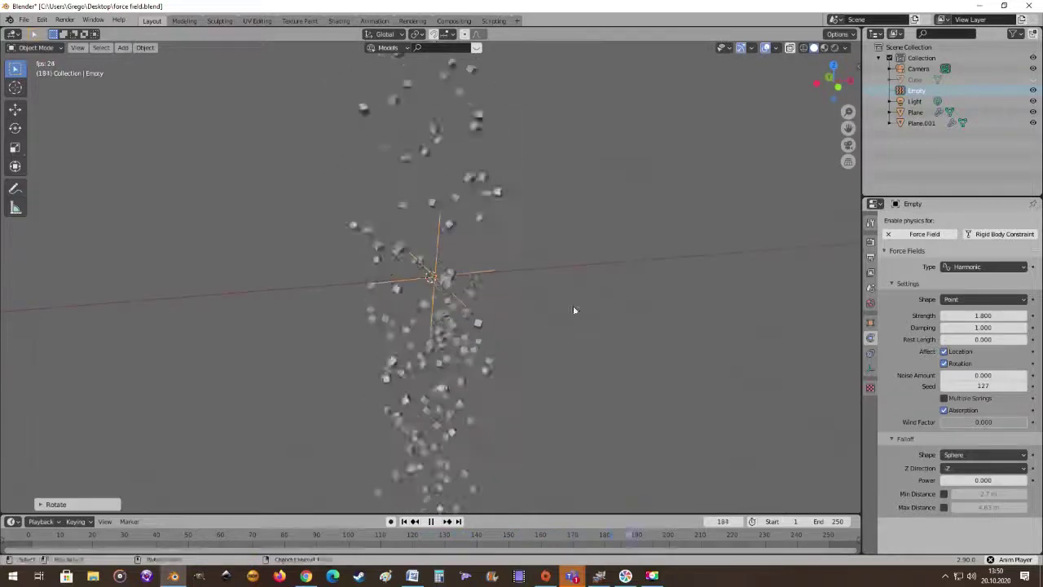
Step: Set the harmonic field's strength to 1.3 and examine the particles from another angle
{"action": "left_click", "coordinate": [978, 315]}
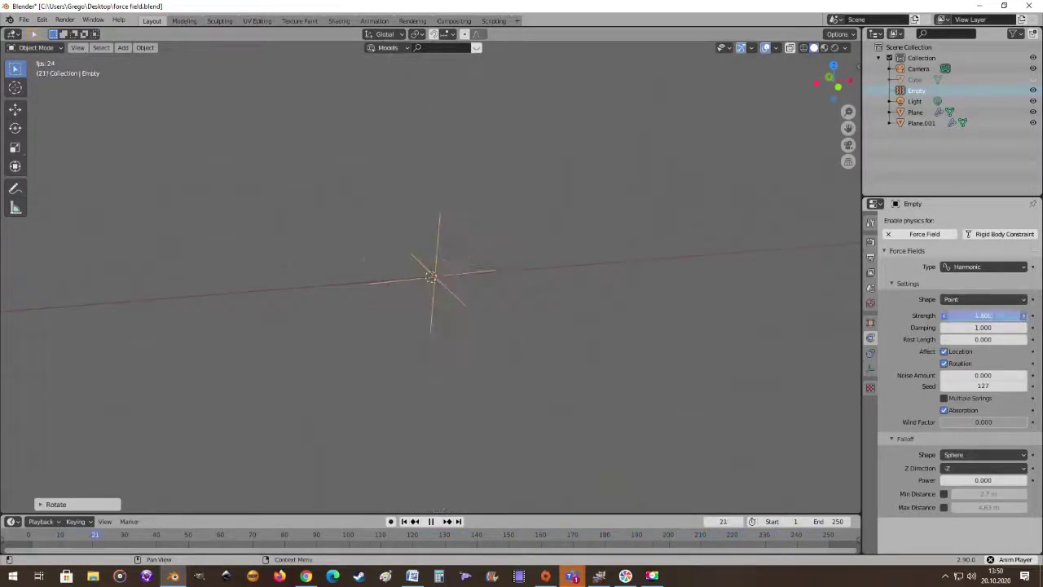
{"action": "left_click_drag", "start_coordinate": [982, 316], "coordinate": [982, 315]}
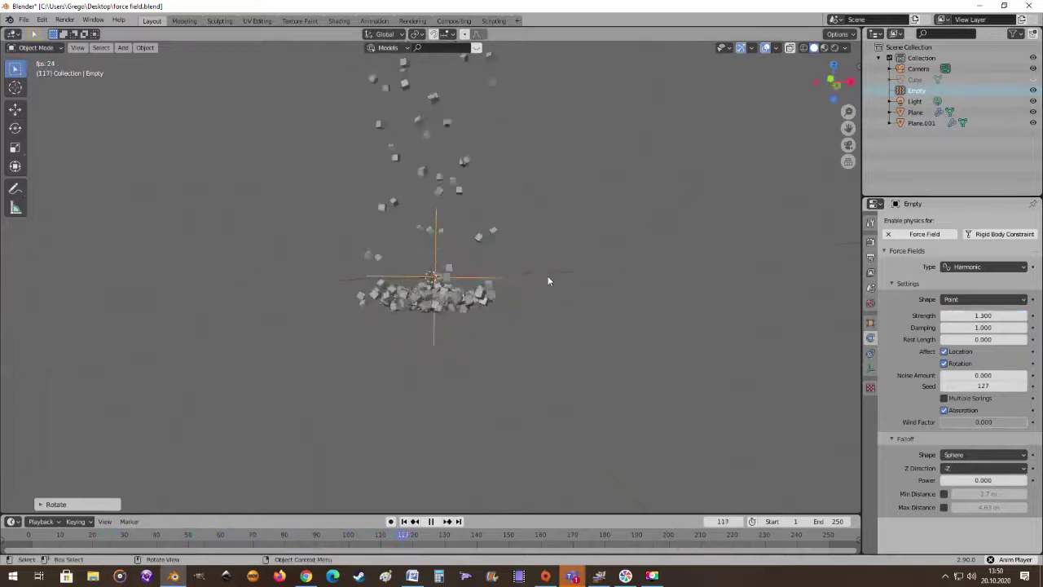
{"action": "middle_click_drag", "start_coordinate": [566, 345], "coordinate": [481, 294]}
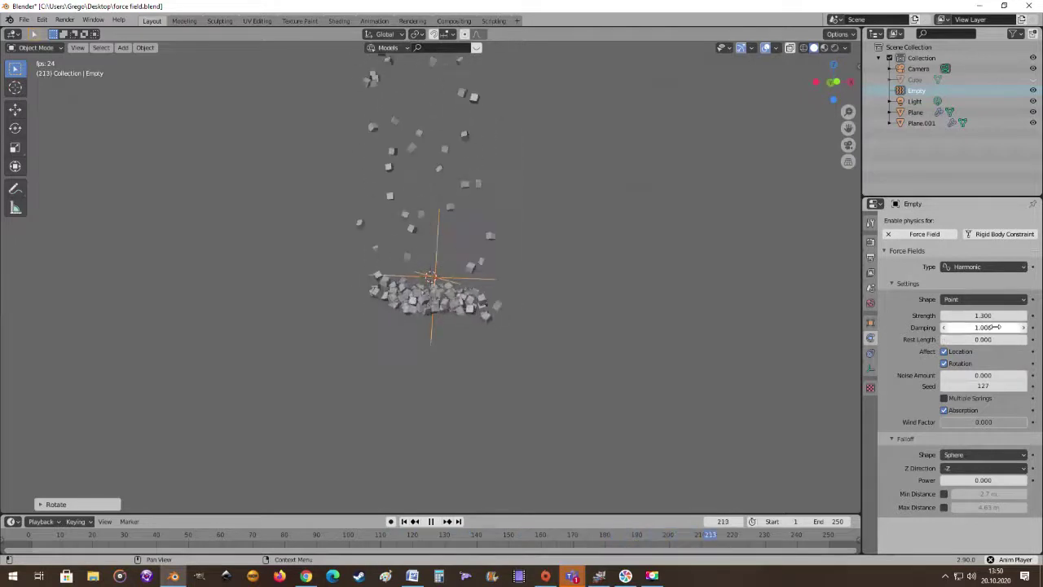
Step: Try the harmonic field with damping 0 and then 10, examining the particle motion from several sides
{"action": "left_click_drag", "start_coordinate": [983, 327], "coordinate": [995, 327]}
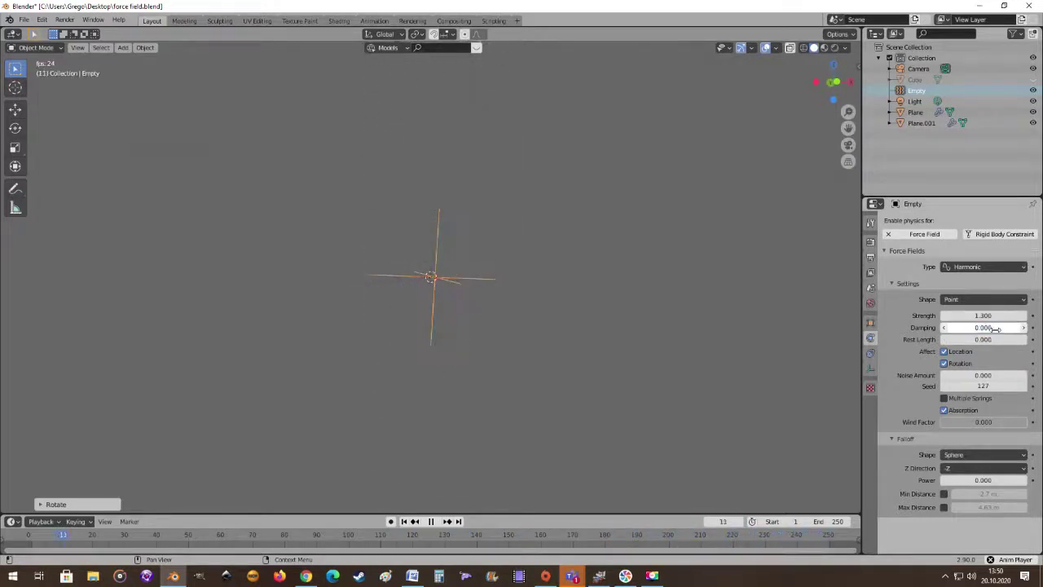
{"action": "middle_click_drag", "start_coordinate": [579, 337], "coordinate": [450, 388]}
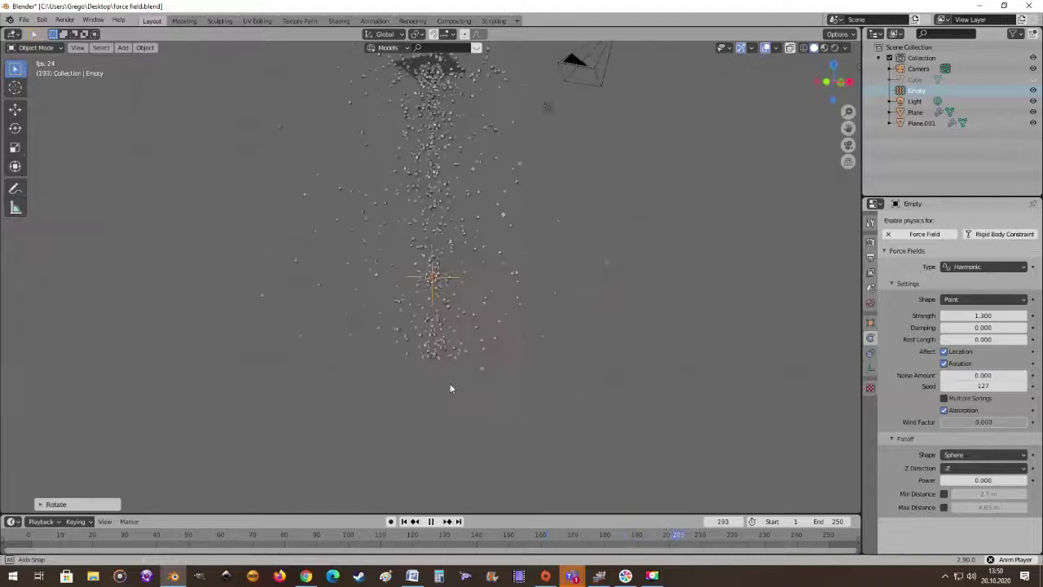
{"action": "middle_click_drag", "start_coordinate": [515, 392], "coordinate": [529, 389]}
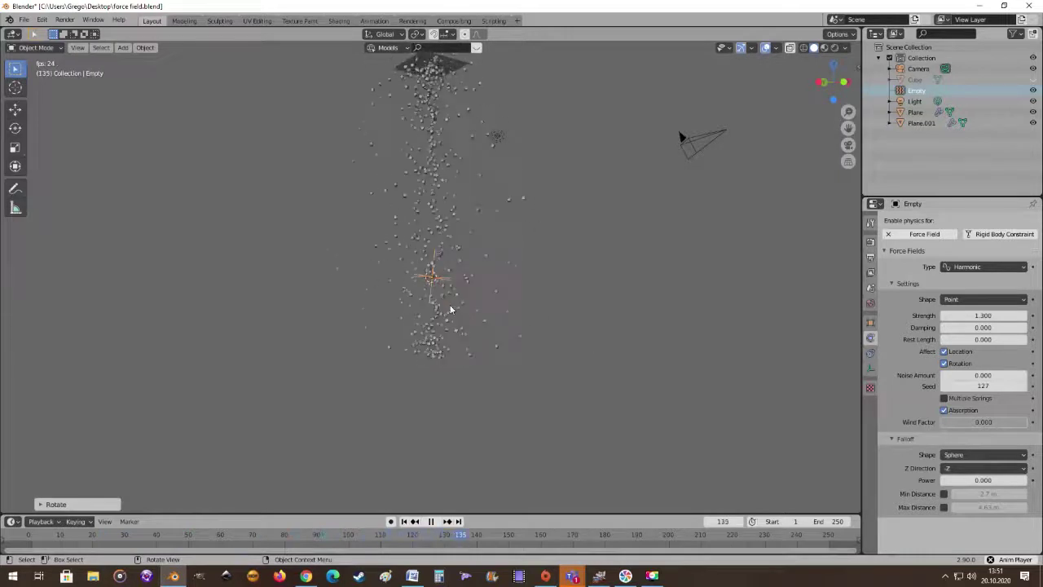
{"action": "middle_click_drag", "start_coordinate": [561, 283], "coordinate": [394, 184]}
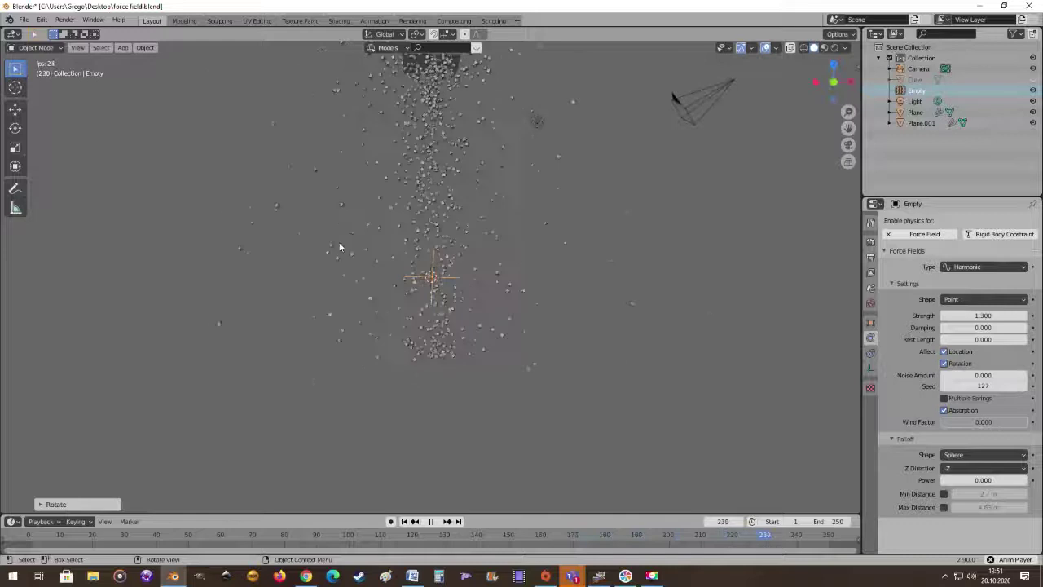
{"action": "middle_click_drag", "start_coordinate": [554, 269], "coordinate": [596, 281]}
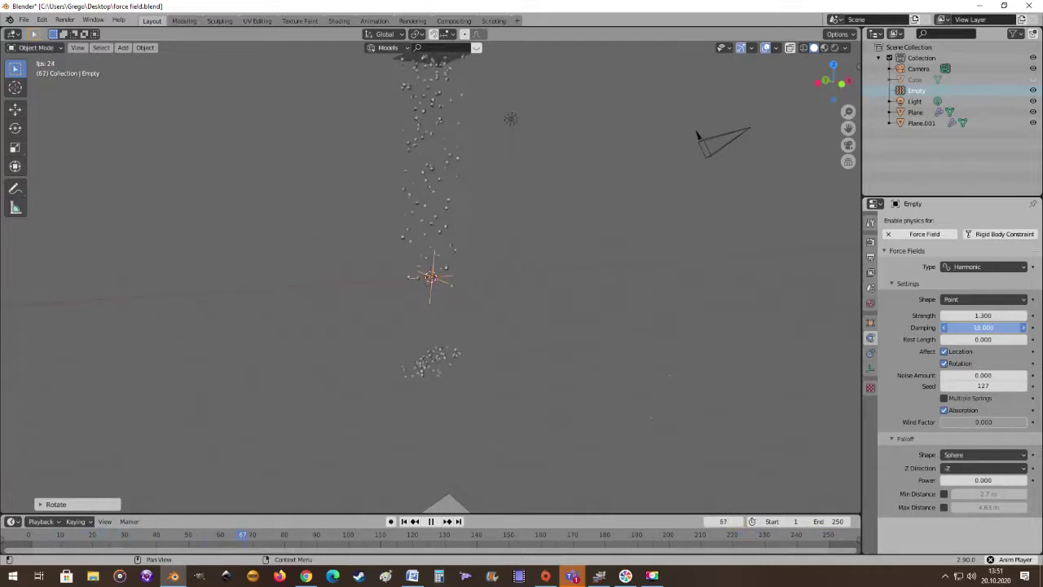
{"action": "left_click_drag", "start_coordinate": [984, 327], "coordinate": [983, 326]}
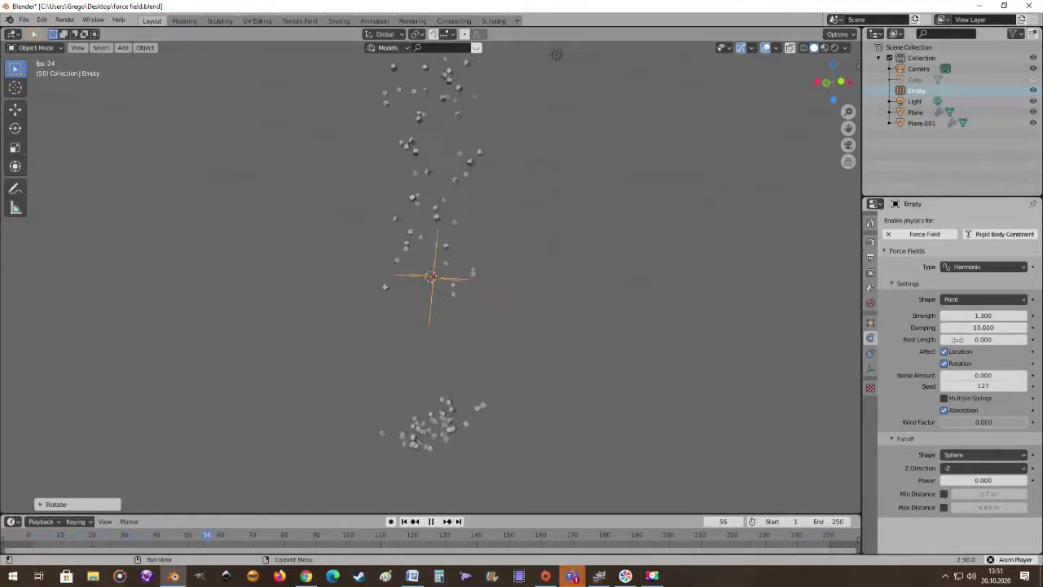
Step: Set the harmonic field's damping to 1.1 and its rest length to 2.3
{"action": "left_click_drag", "start_coordinate": [982, 327], "coordinate": [954, 326]}
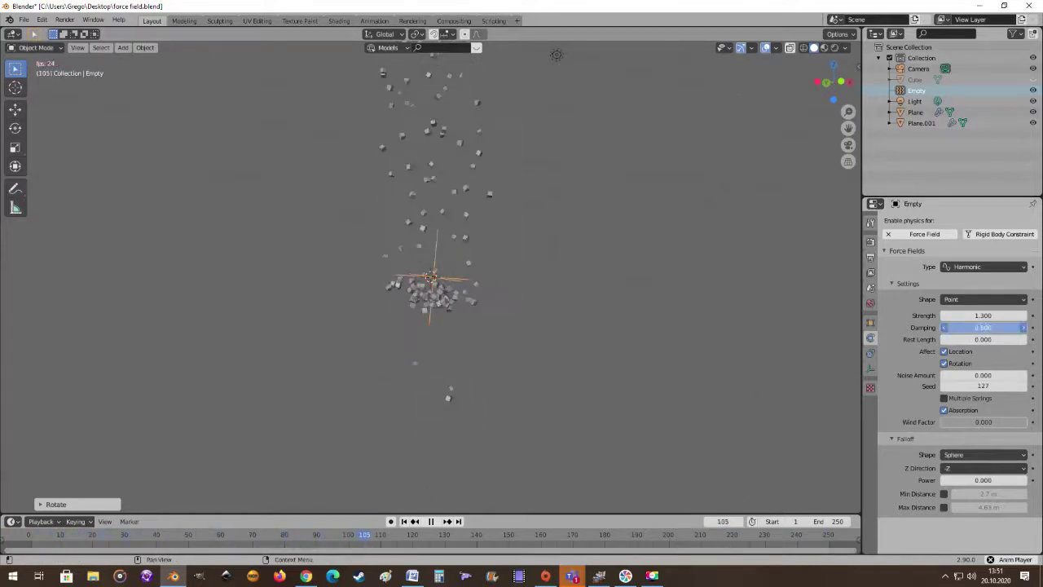
{"action": "left_click_drag", "start_coordinate": [983, 327], "coordinate": [1012, 339]}
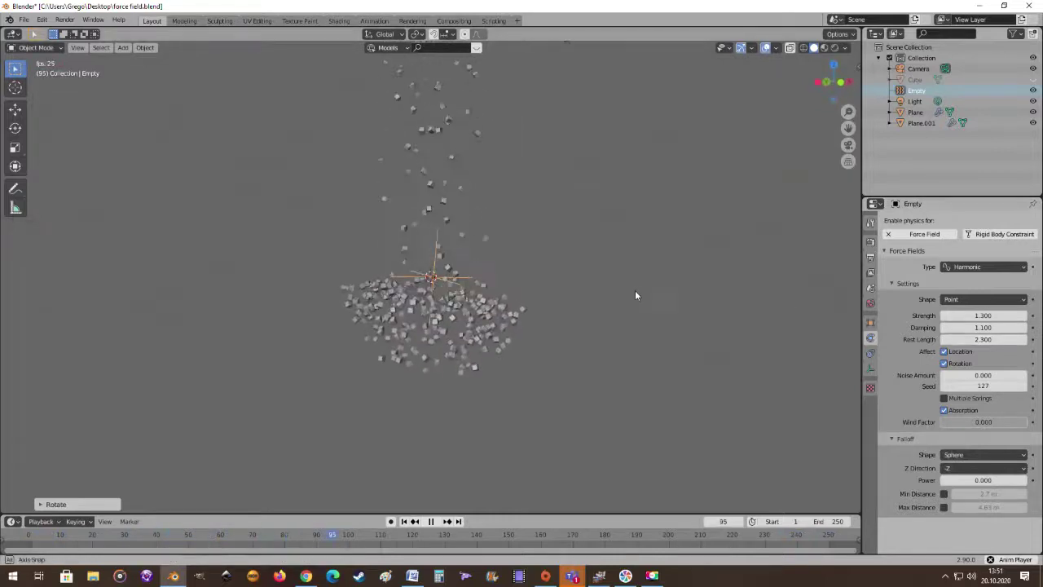
Step: Try the Magnetic and Vortex field types on the particles and return the force field to Harmonic
{"action": "middle_click_drag", "start_coordinate": [635, 283], "coordinate": [608, 353]}
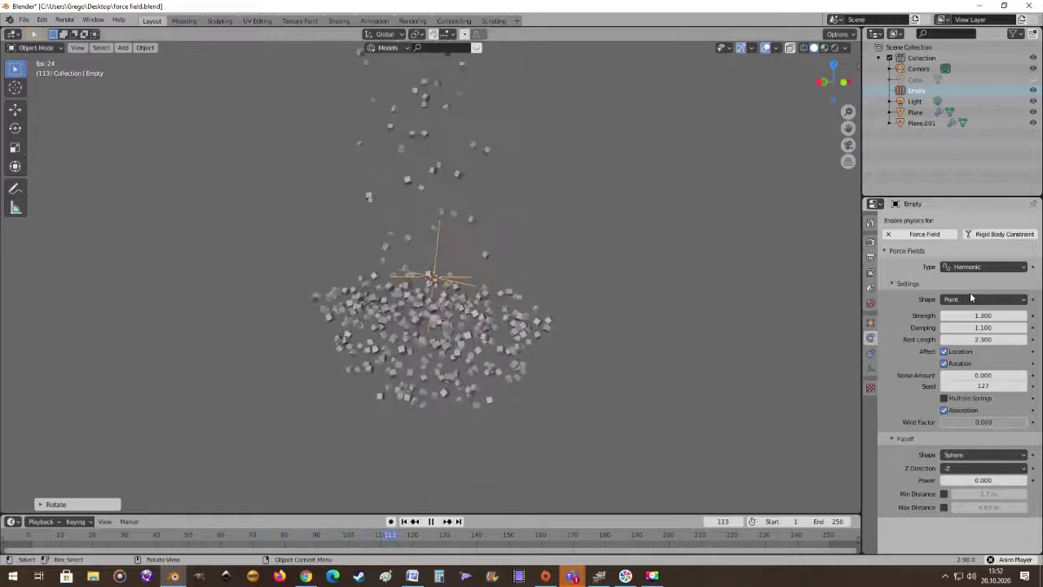
{"action": "left_click", "coordinate": [992, 267]}
{"action": "left_click", "coordinate": [960, 334]}
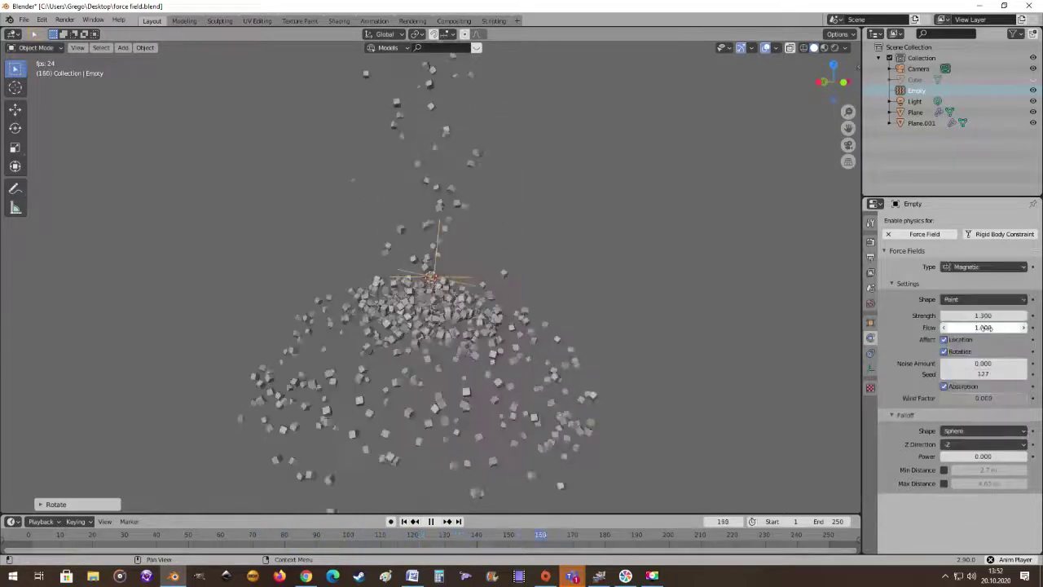
{"action": "left_click", "coordinate": [982, 266]}
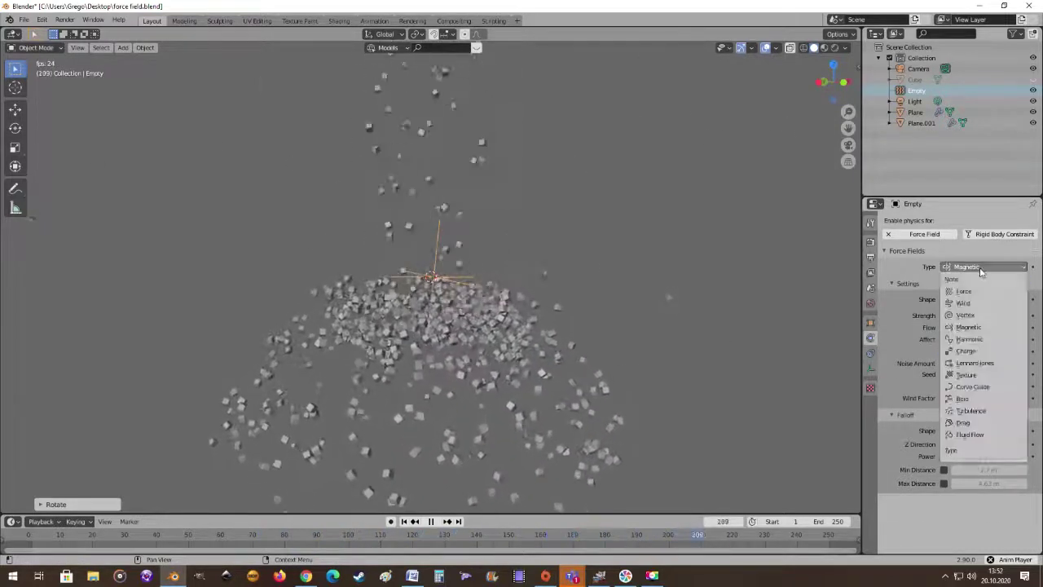
{"action": "left_click", "coordinate": [974, 315]}
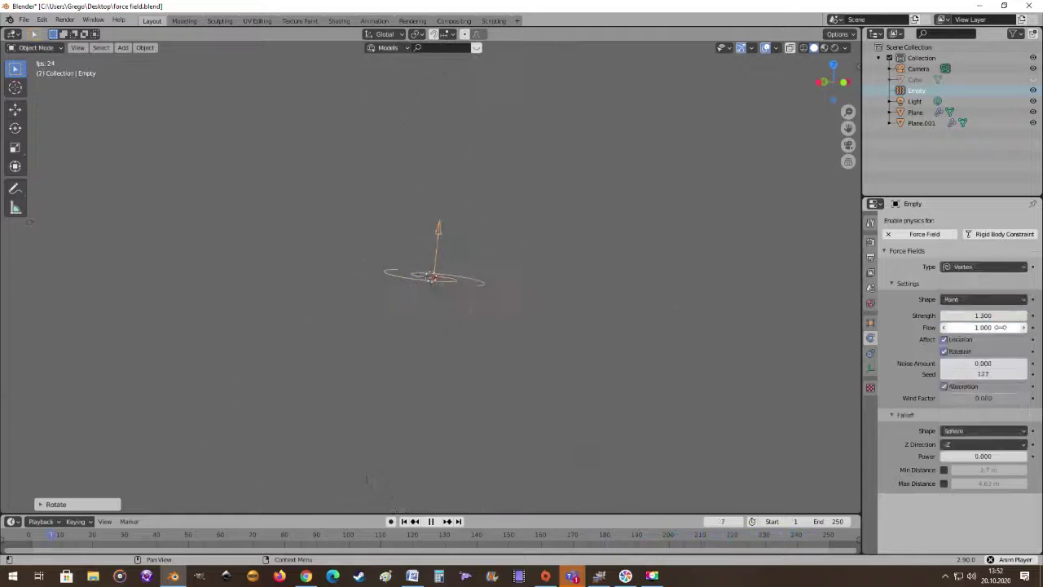
{"action": "left_click", "coordinate": [971, 266]}
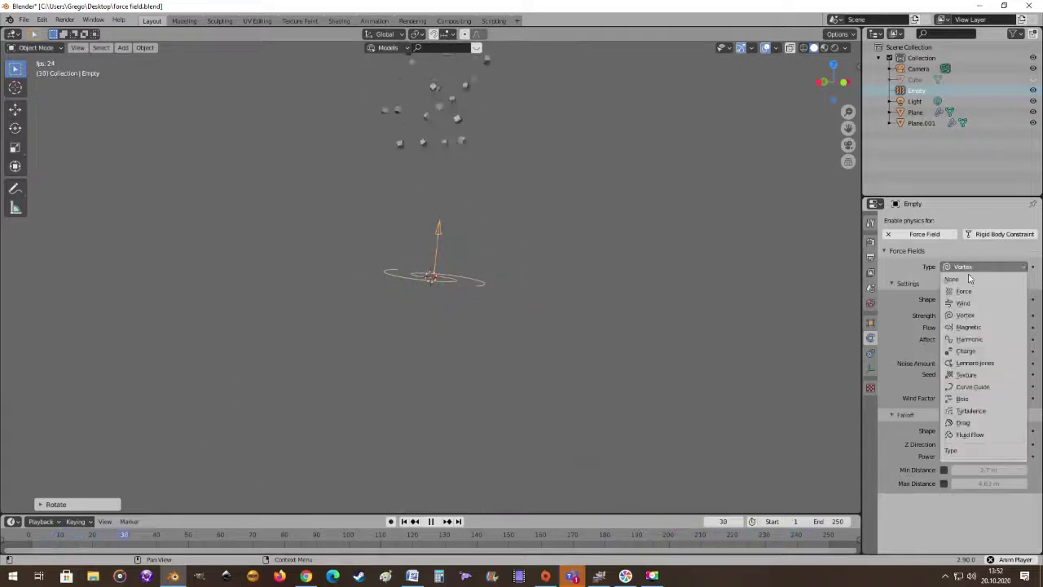
{"action": "left_click", "coordinate": [976, 337]}
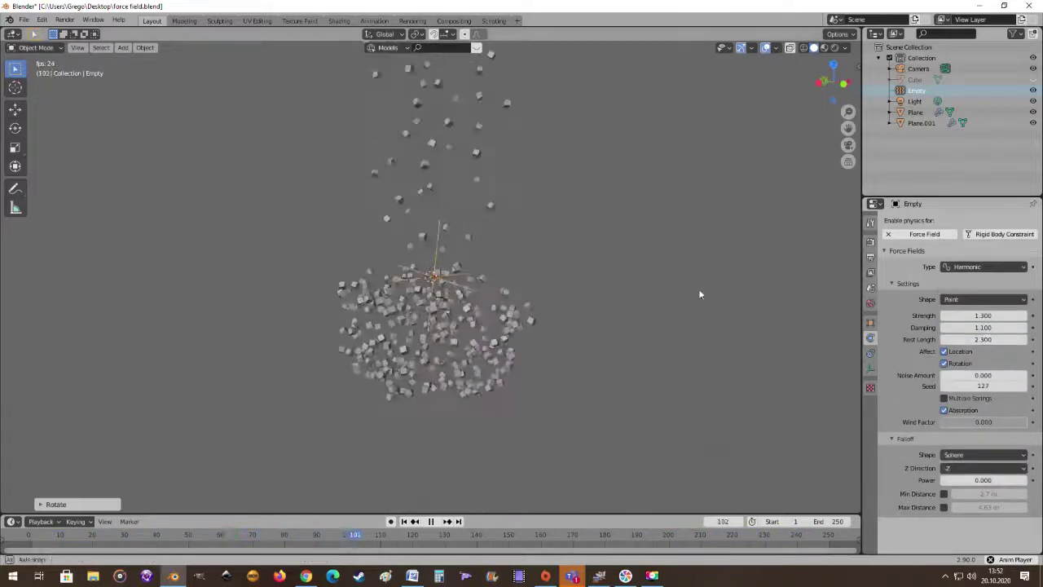
{"action": "middle_click_drag", "start_coordinate": [698, 293], "coordinate": [853, 295]}
Step: Change the force field's type to Texture and examine the particle stream from another side
{"action": "left_click", "coordinate": [1002, 266]}
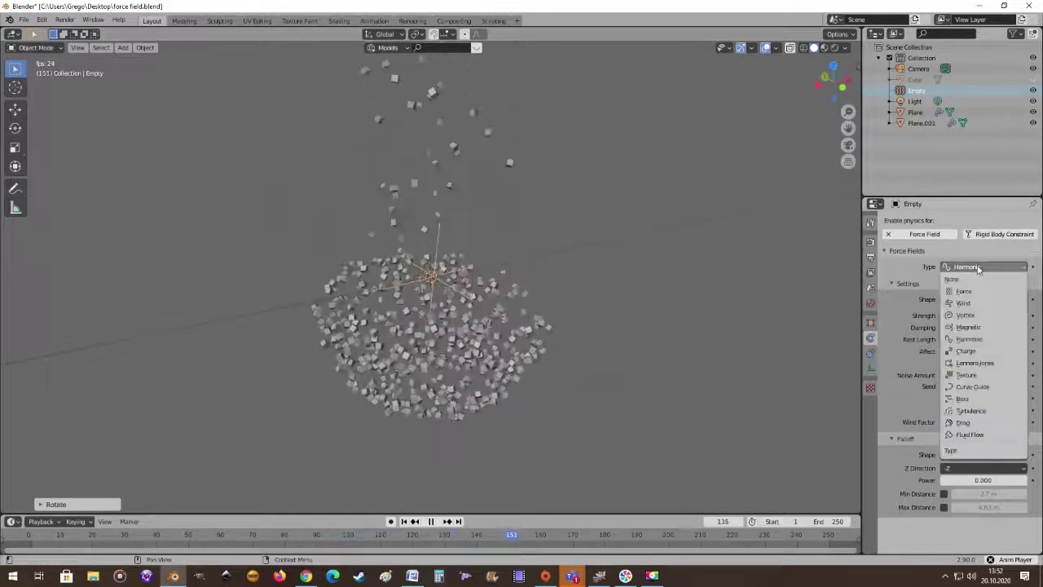
{"action": "left_click", "coordinate": [984, 375]}
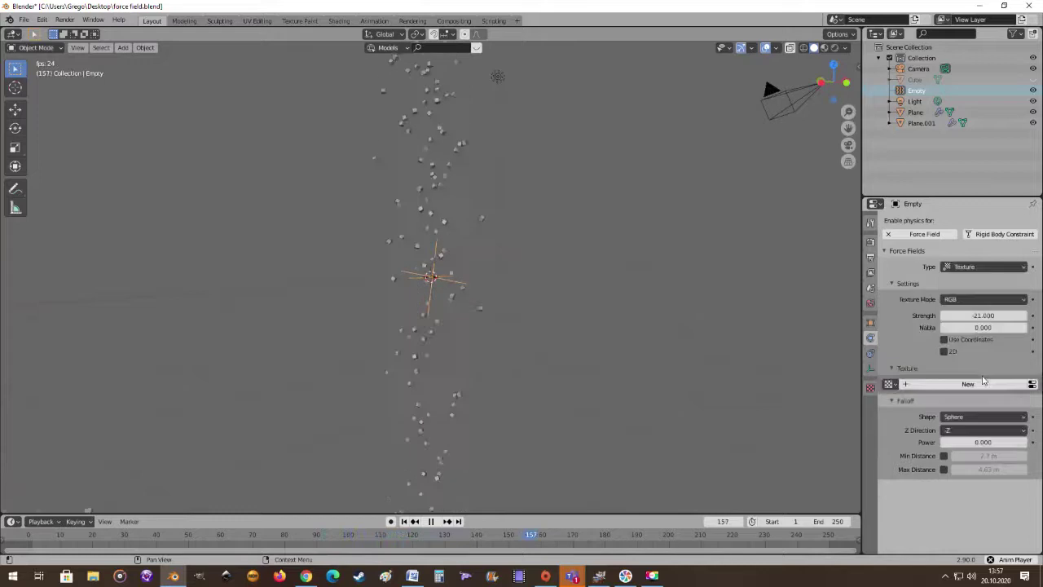
{"action": "middle_click_drag", "start_coordinate": [560, 302], "coordinate": [624, 316]}
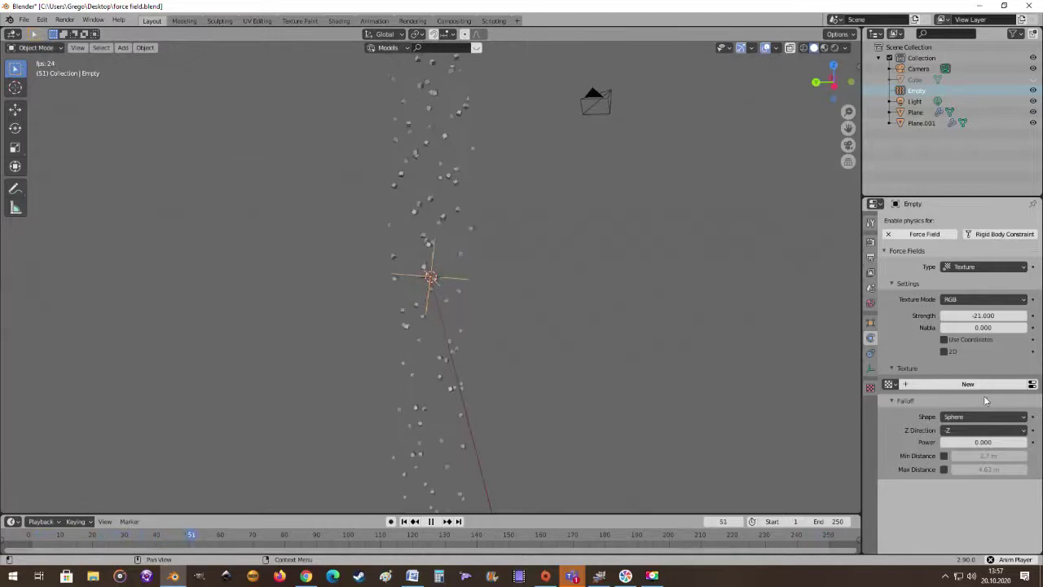
Step: Create a new texture for the texture force field and set its type to Clouds
{"action": "left_click", "coordinate": [890, 384]}
{"action": "left_click", "coordinate": [896, 388]}
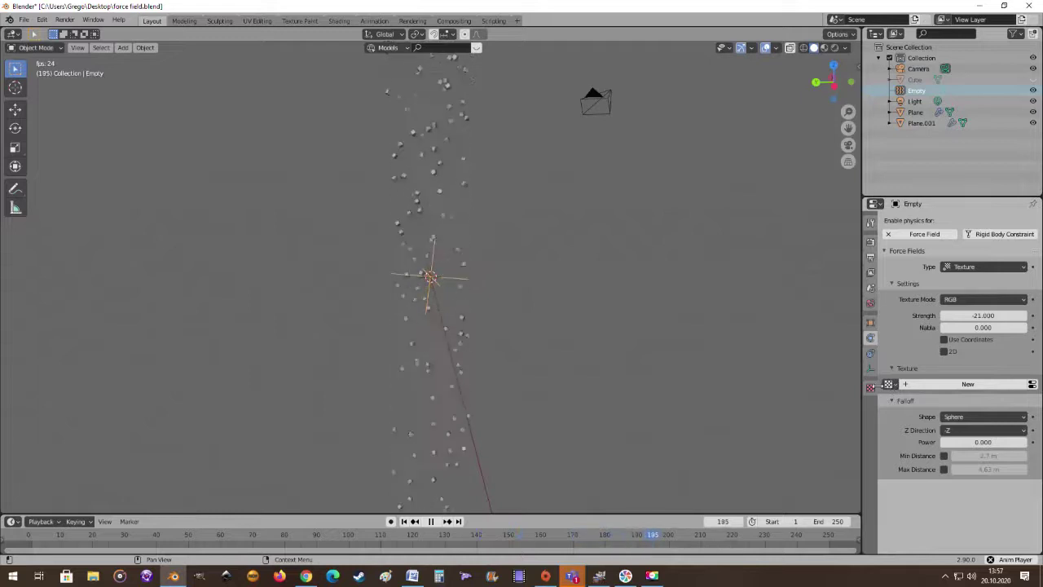
{"action": "left_click", "coordinate": [870, 389]}
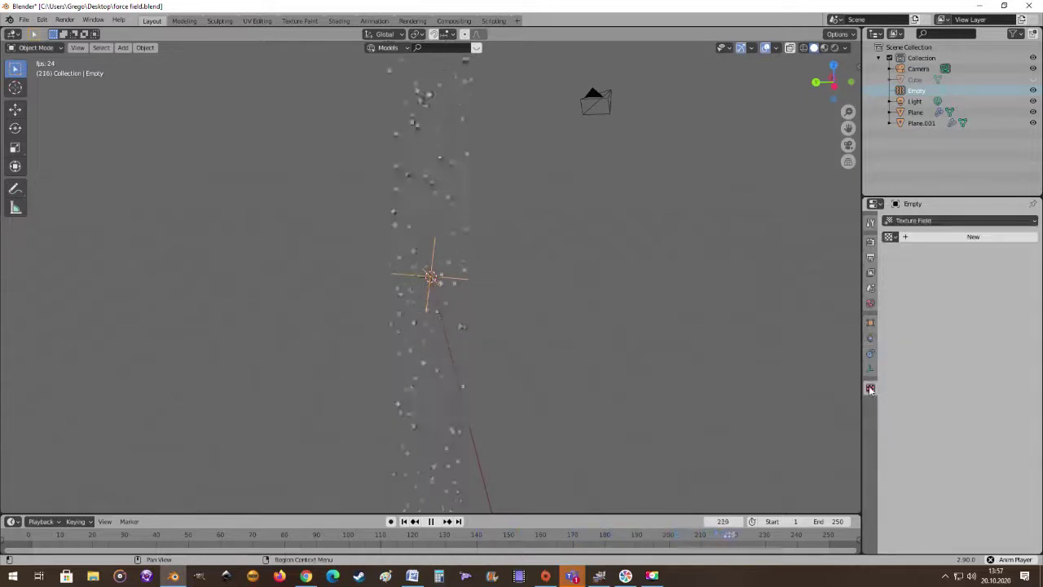
{"action": "left_click", "coordinate": [954, 238]}
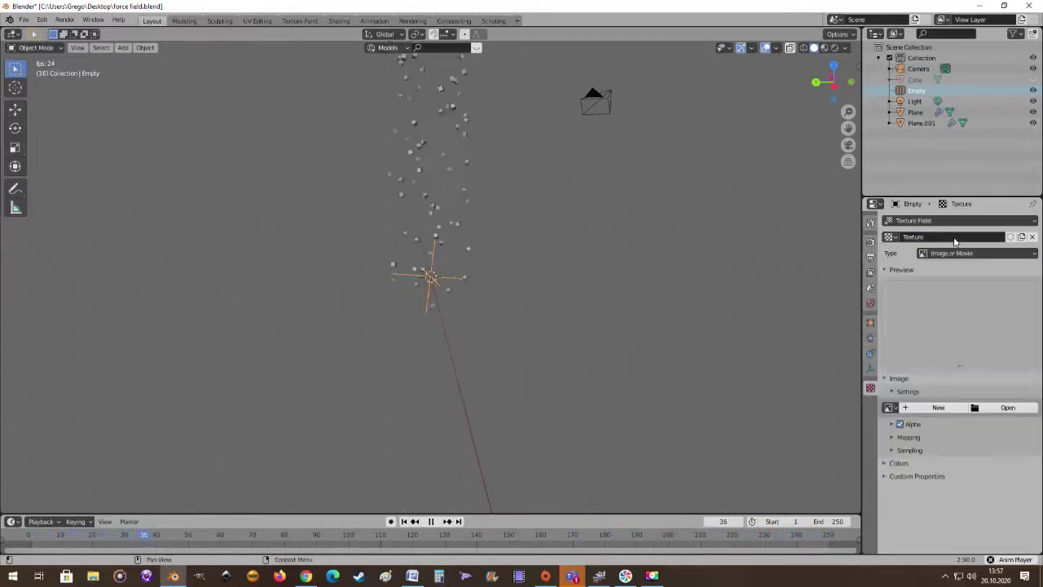
{"action": "left_click", "coordinate": [980, 255]}
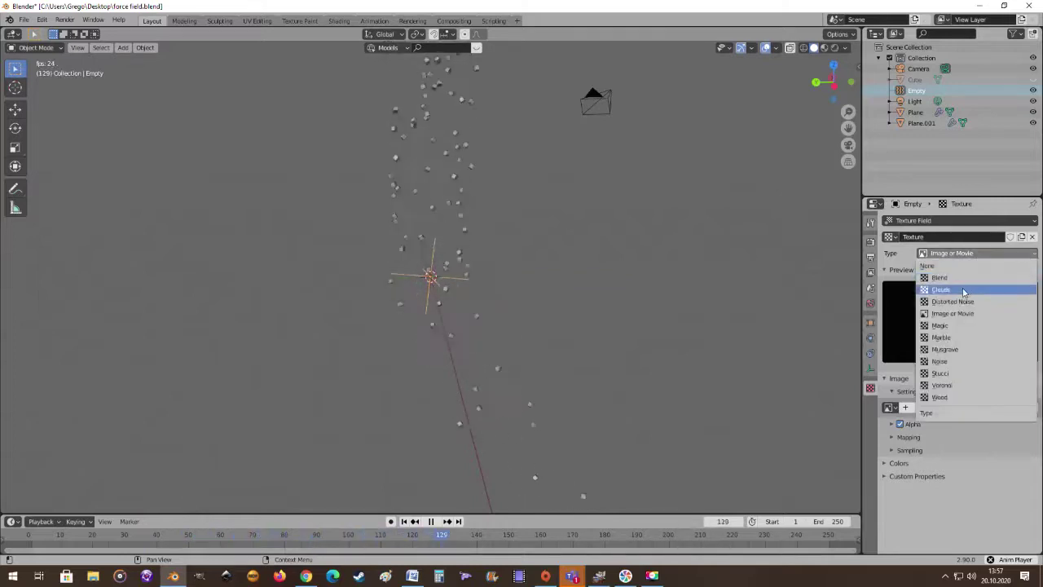
{"action": "left_click", "coordinate": [964, 290]}
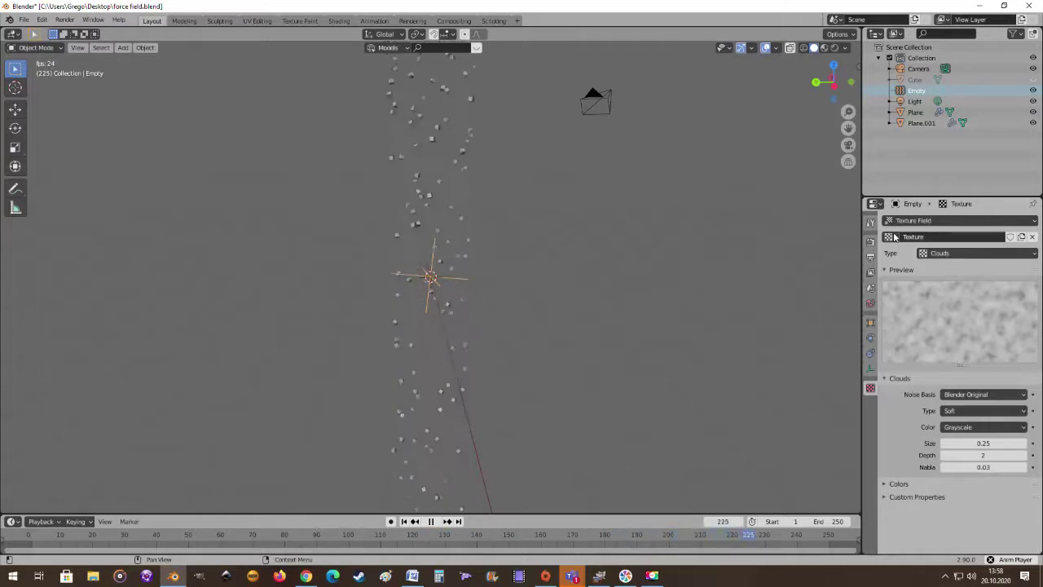
Step: Enable Use Coordinates for the texture force field and examine the scattering particles from several sides
{"action": "left_click", "coordinate": [868, 343]}
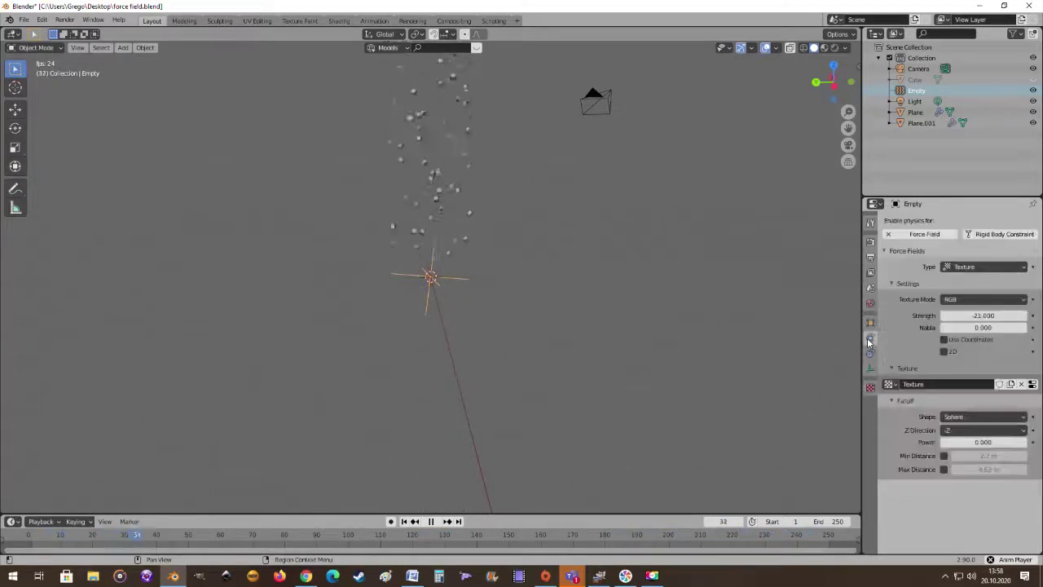
{"action": "left_click", "coordinate": [896, 386]}
{"action": "left_click", "coordinate": [913, 400]}
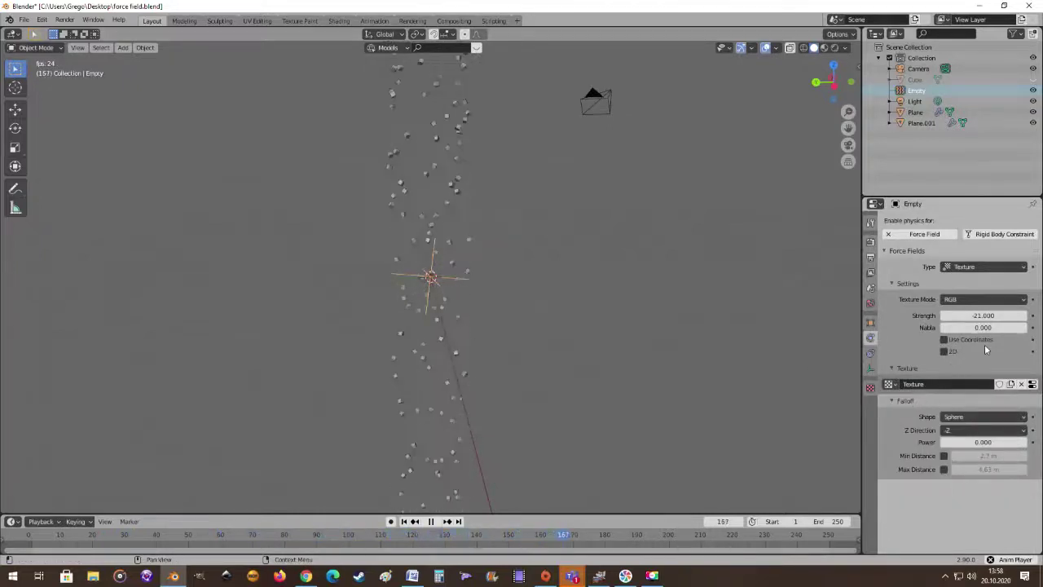
{"action": "left_click", "coordinate": [943, 339]}
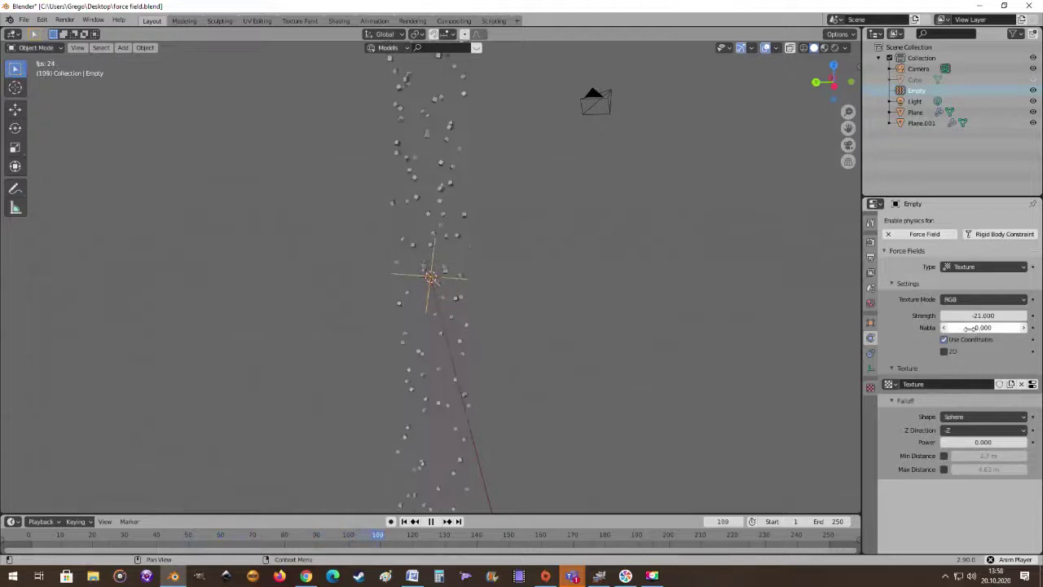
{"action": "left_click_drag", "start_coordinate": [980, 327], "coordinate": [992, 327]}
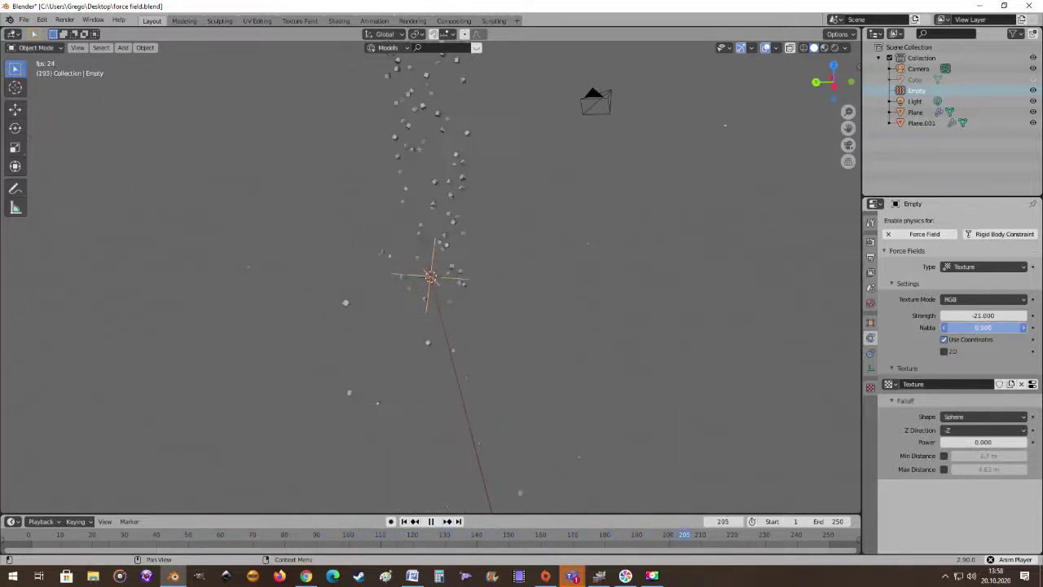
{"action": "middle_click_drag", "start_coordinate": [474, 321], "coordinate": [380, 318]}
{"action": "middle_click_drag", "start_coordinate": [563, 318], "coordinate": [658, 314]}
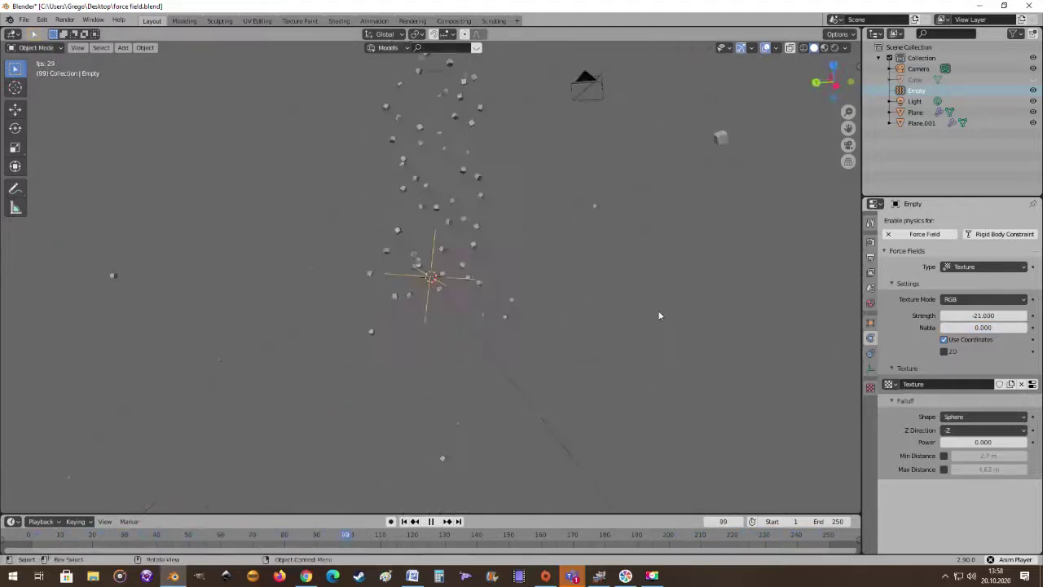
Step: Set the texture field's strength to 6.2 and examine the particles from several angles
{"action": "left_click", "coordinate": [976, 316]}
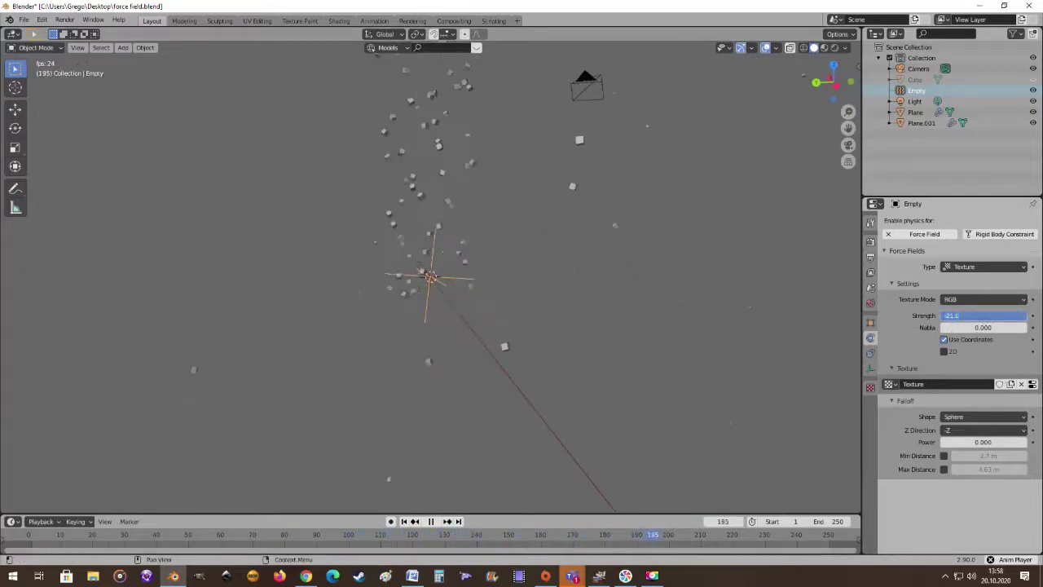
{"action": "type", "text": "-18.8"}
{"action": "key", "text": "Return"}
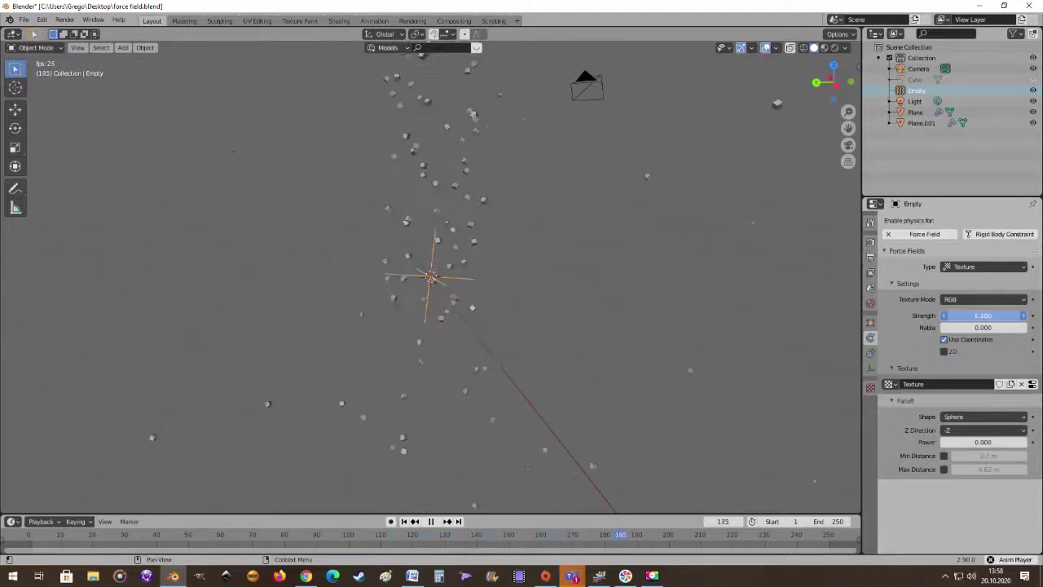
{"action": "left_click_drag", "start_coordinate": [982, 316], "coordinate": [982, 316]}
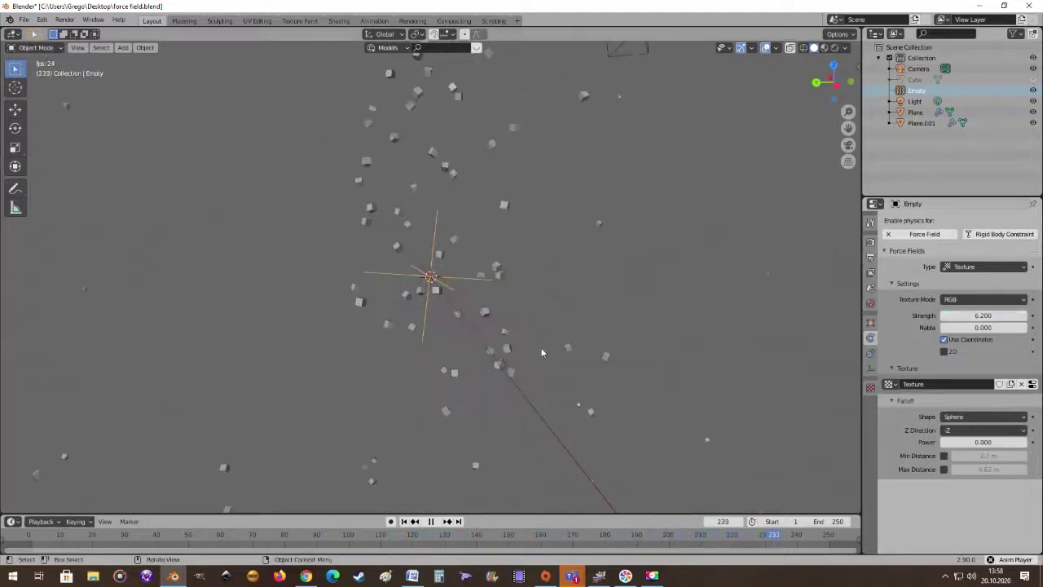
{"action": "middle_click_drag", "start_coordinate": [542, 352], "coordinate": [342, 290]}
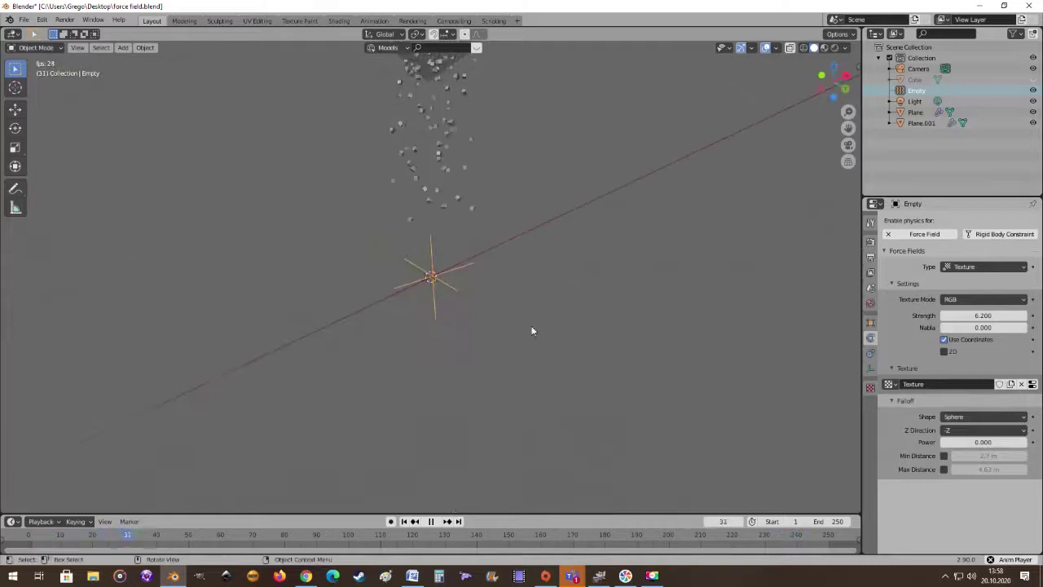
{"action": "middle_click_drag", "start_coordinate": [510, 324], "coordinate": [498, 389]}
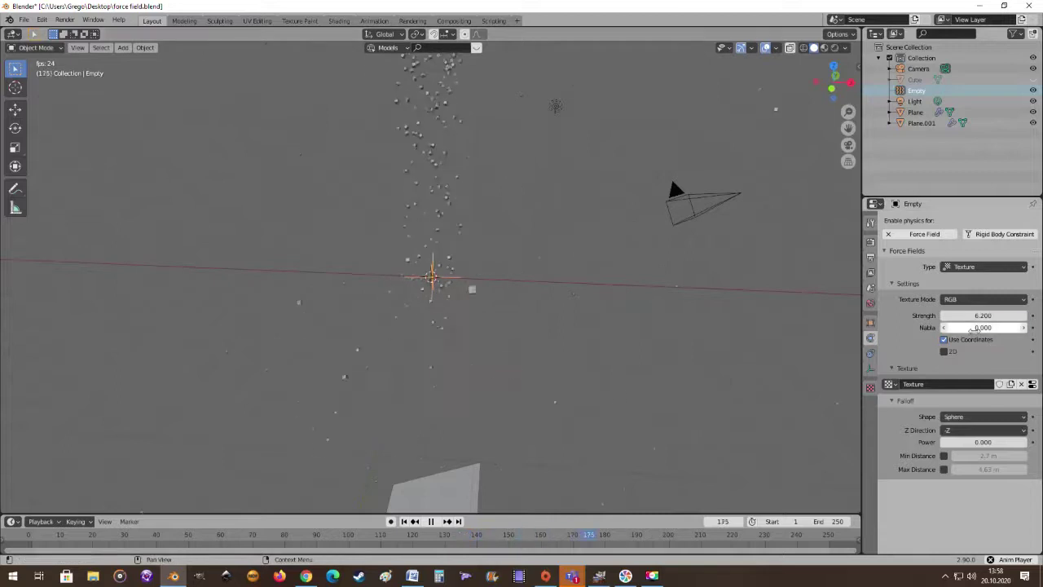
Step: Try Nabla values of 1 and 0.1 and the 2D option on the texture field, restoring Nabla to 0 and 2D to off
{"action": "left_click_drag", "start_coordinate": [974, 329], "coordinate": [982, 326]}
{"action": "middle_click_drag", "start_coordinate": [496, 288], "coordinate": [582, 321]}
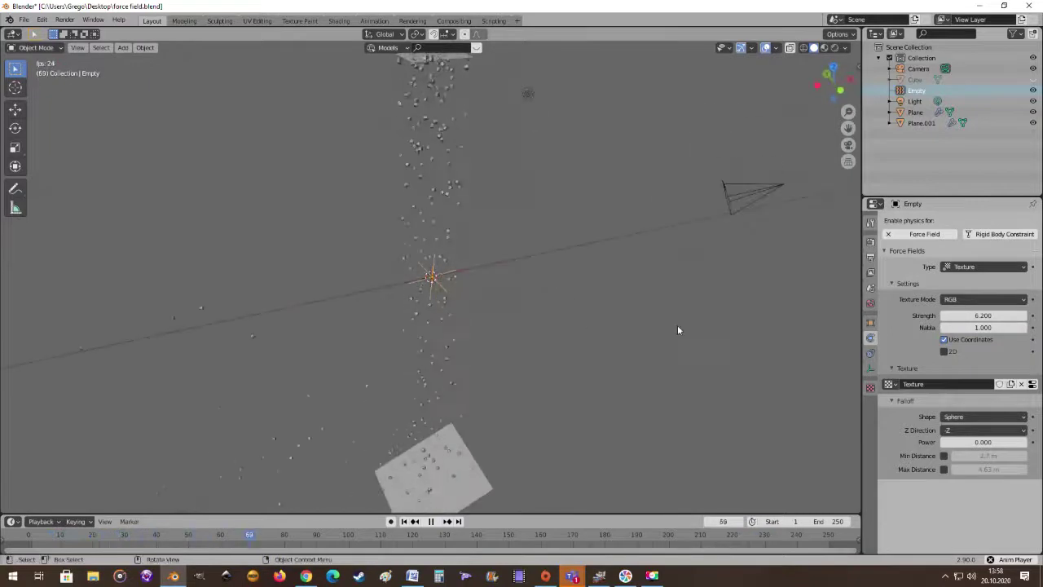
{"action": "left_click_drag", "start_coordinate": [974, 326], "coordinate": [973, 327]}
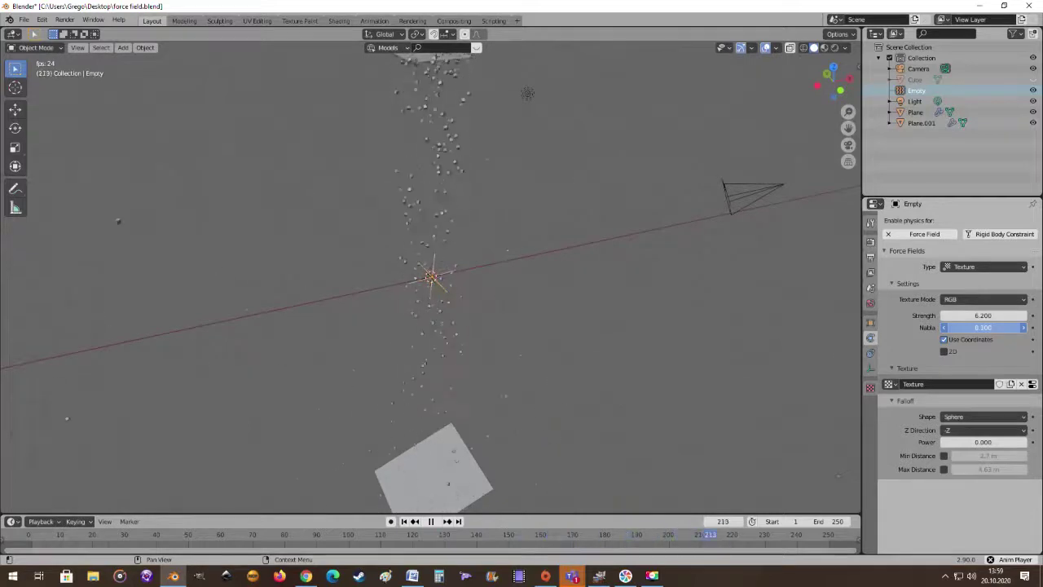
{"action": "left_click_drag", "start_coordinate": [973, 327], "coordinate": [960, 326]}
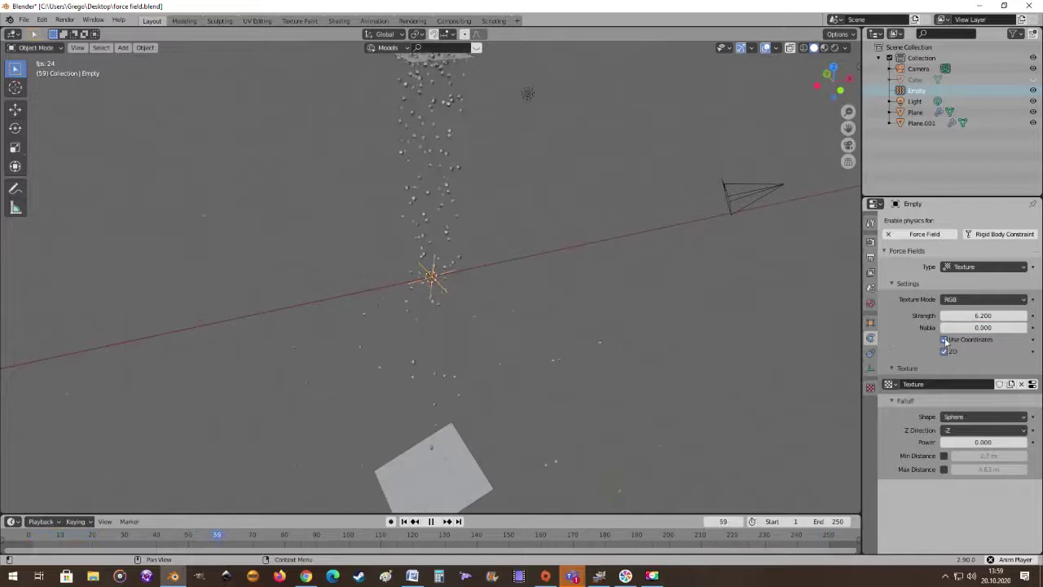
{"action": "left_click", "coordinate": [944, 351]}
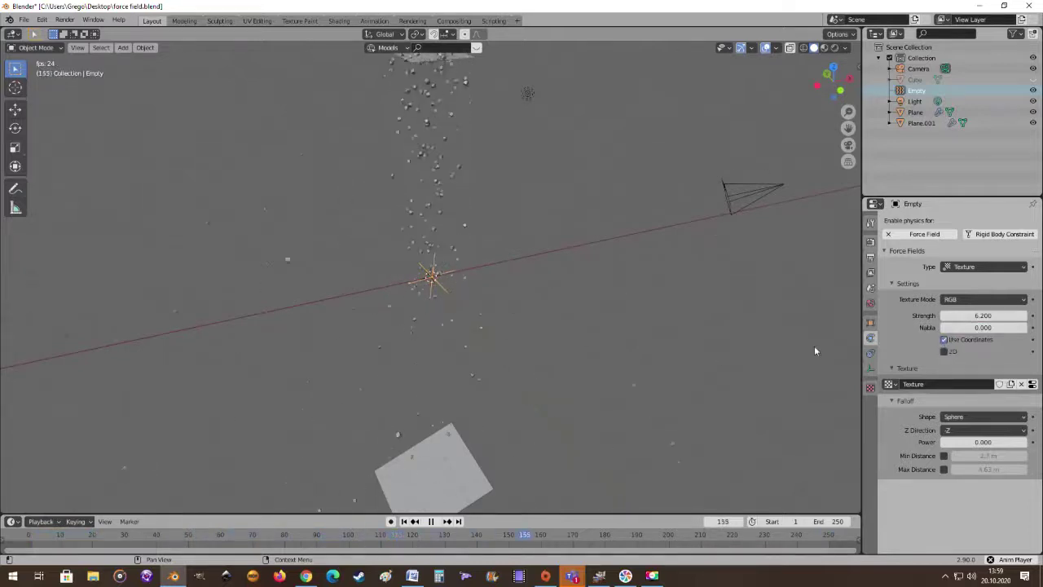
{"action": "middle_click_drag", "start_coordinate": [534, 343], "coordinate": [492, 314]}
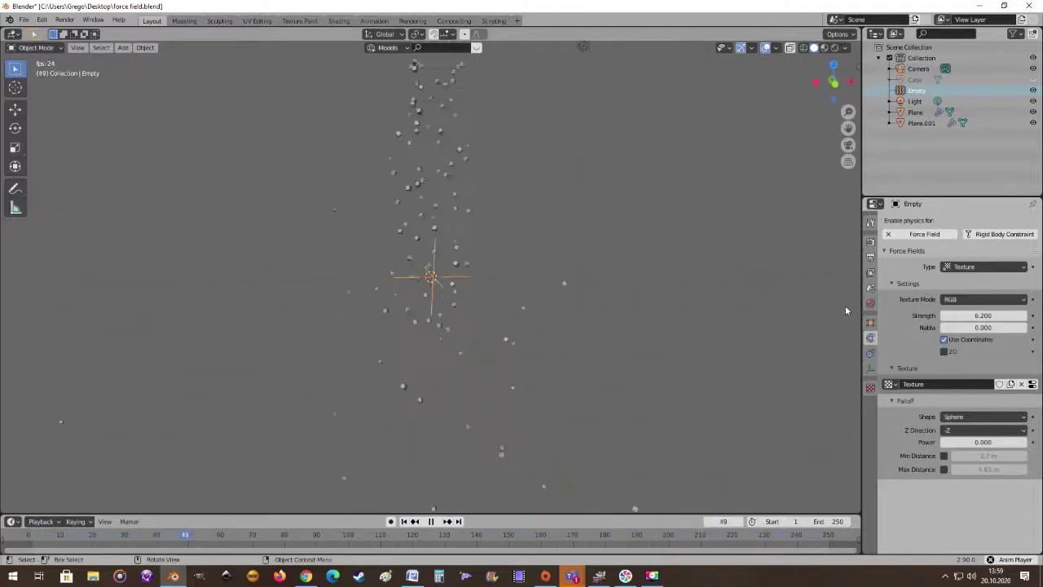
Step: Set the Clouds texture's noise basis to Voronoi F1 and its size to 0.74
{"action": "left_click", "coordinate": [871, 388]}
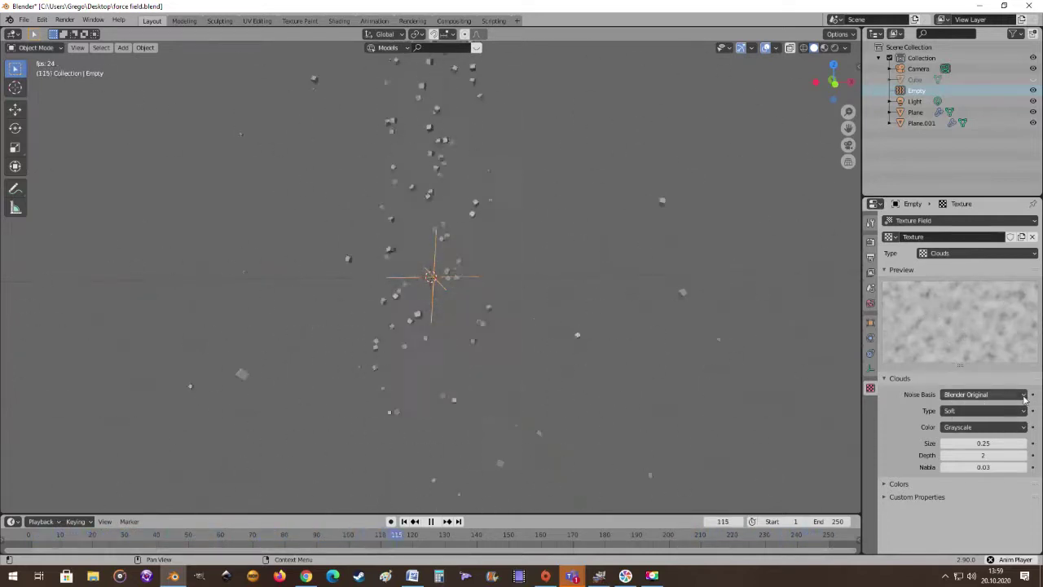
{"action": "left_click", "coordinate": [993, 396]}
{"action": "left_click", "coordinate": [991, 443]}
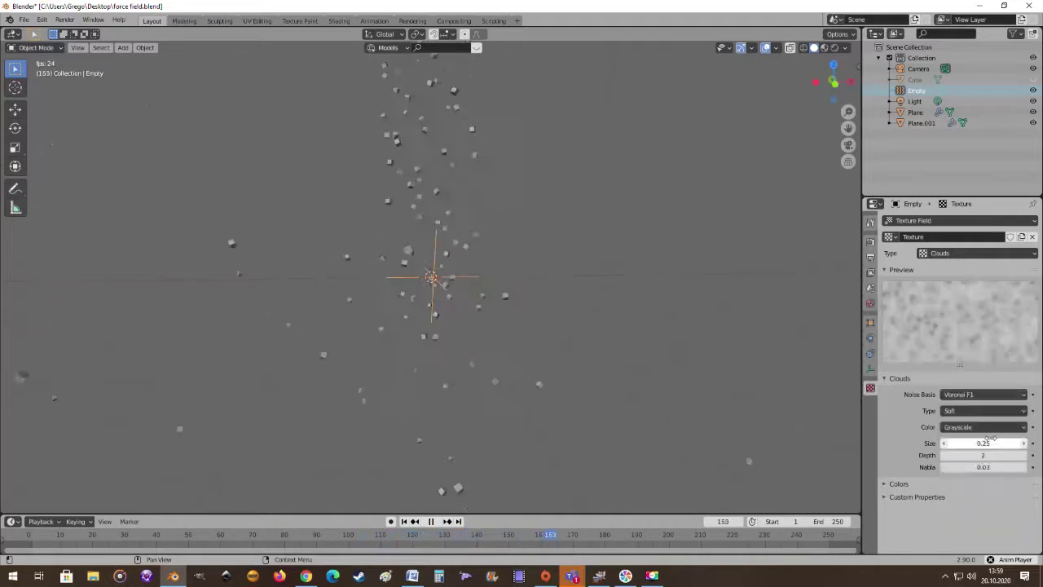
{"action": "left_click_drag", "start_coordinate": [981, 443], "coordinate": [945, 455]}
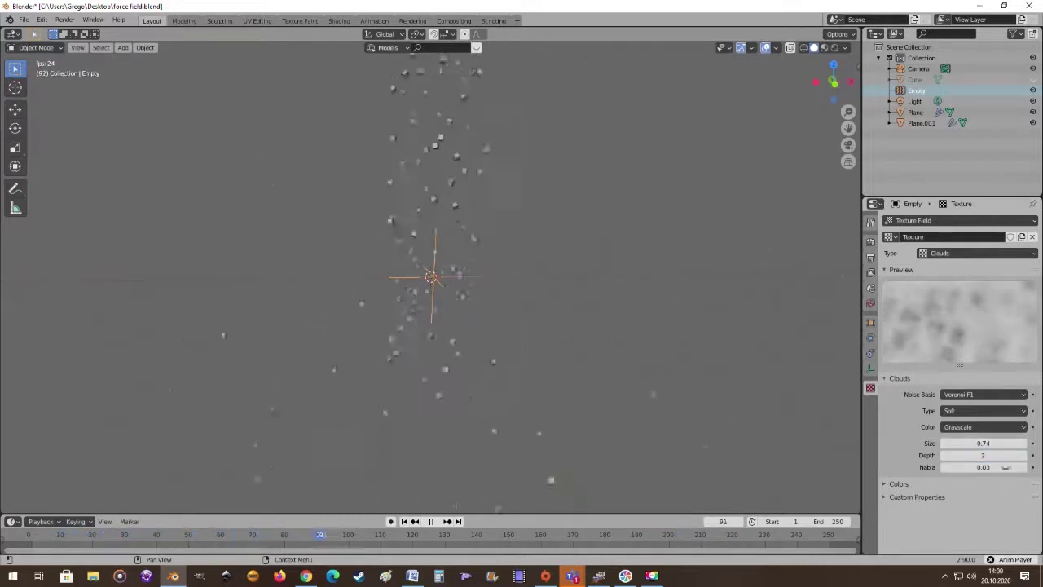
Step: Change the Clouds texture's noise basis to Voronoi Crackle and examine the particles from above
{"action": "left_click", "coordinate": [1010, 394]}
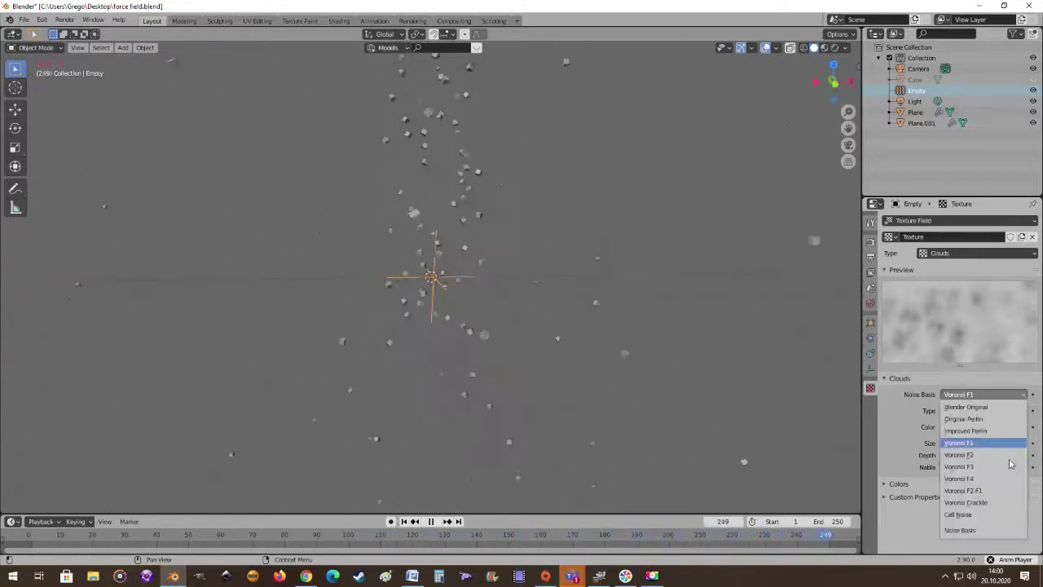
{"action": "left_click", "coordinate": [993, 503]}
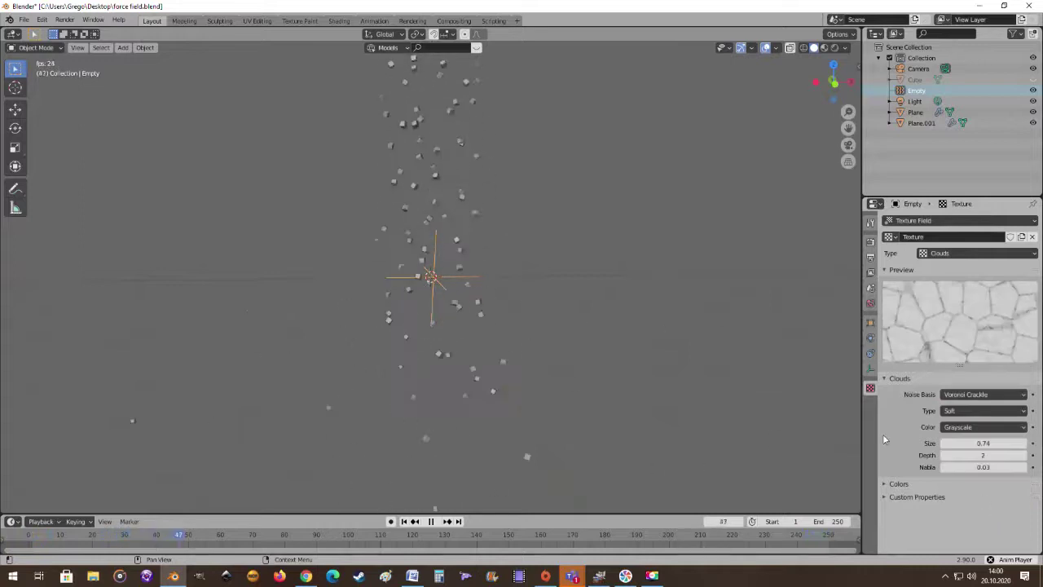
{"action": "middle_click_drag", "start_coordinate": [659, 235], "coordinate": [735, 379]}
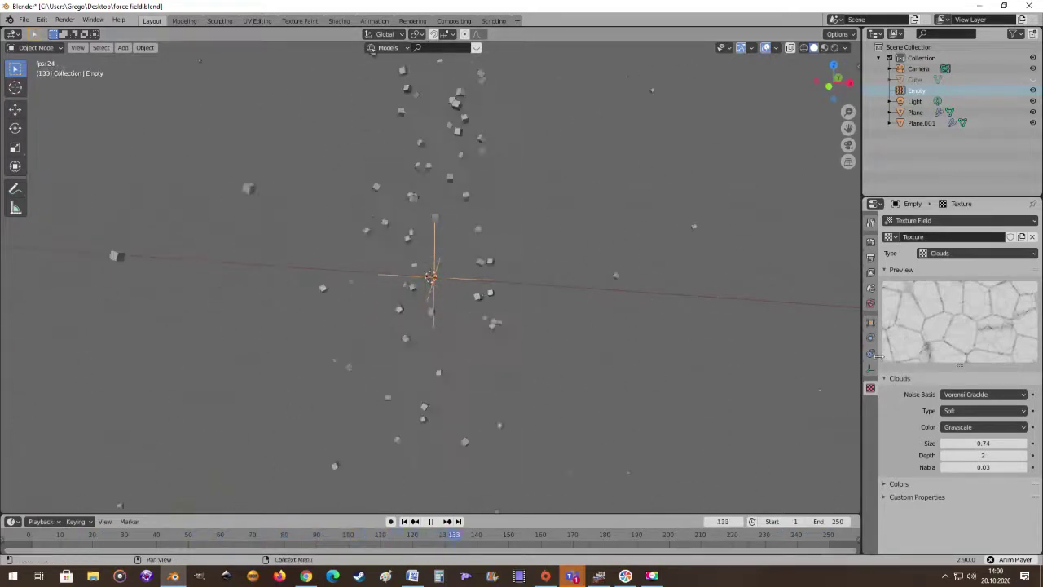
Step: Try the Curl texture mode on the Empty's texture field, and set the mode to Gradient
{"action": "middle_click_drag", "start_coordinate": [683, 345], "coordinate": [542, 320]}
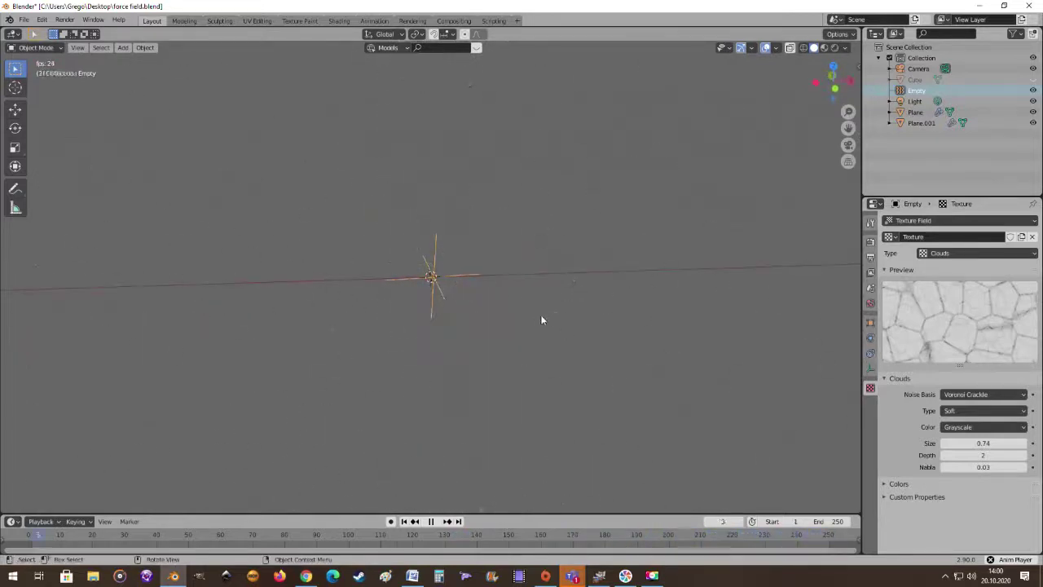
{"action": "left_click", "coordinate": [870, 338]}
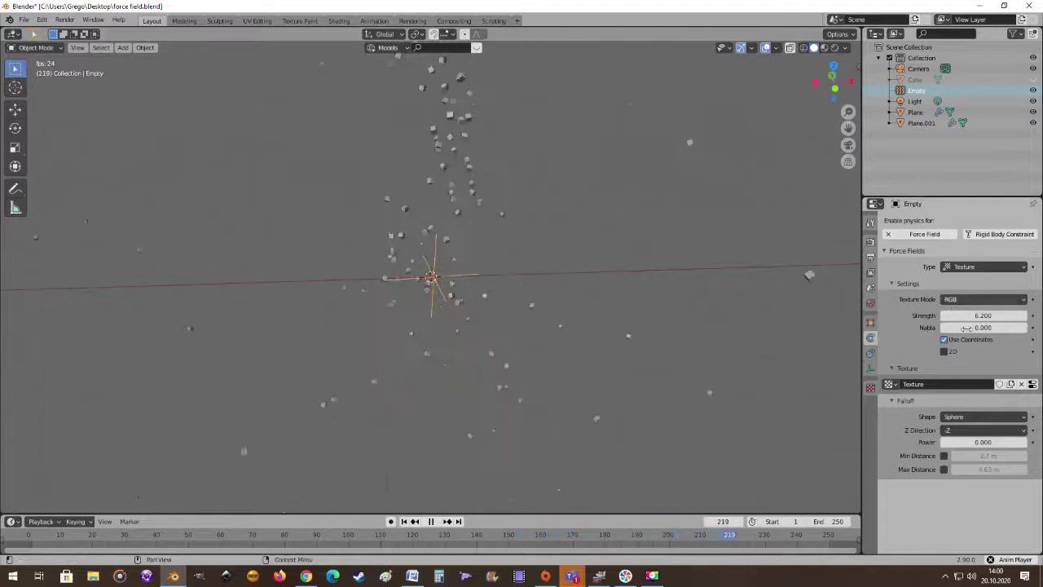
{"action": "left_click", "coordinate": [1025, 302]}
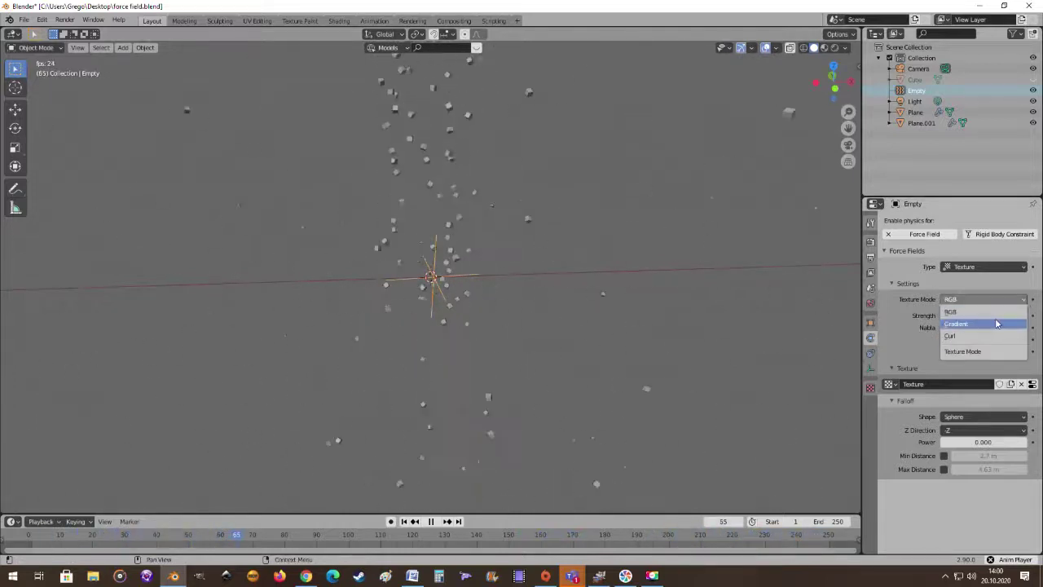
{"action": "left_click", "coordinate": [984, 336]}
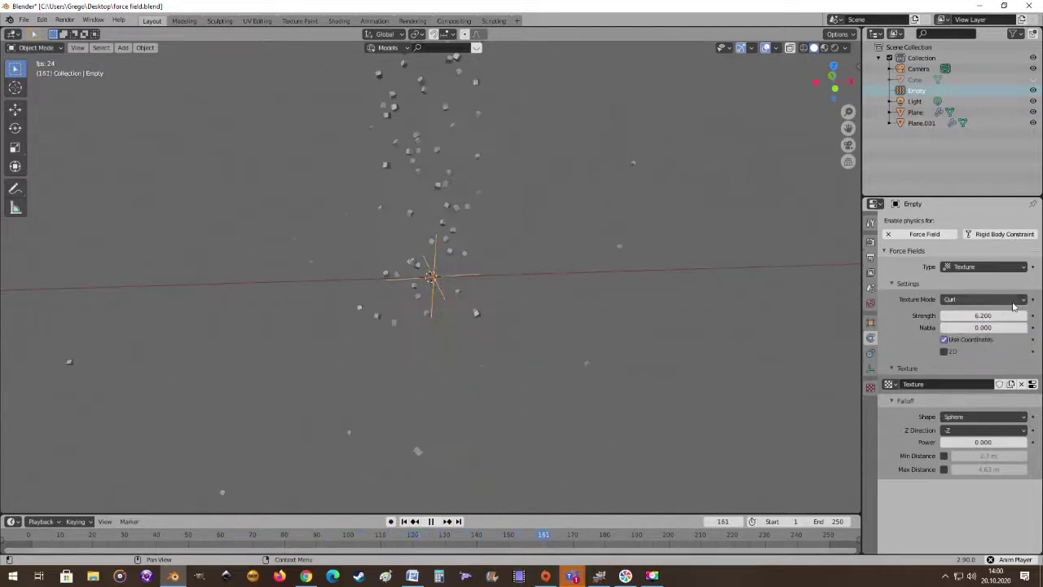
{"action": "left_click", "coordinate": [1023, 303]}
{"action": "left_click", "coordinate": [989, 323]}
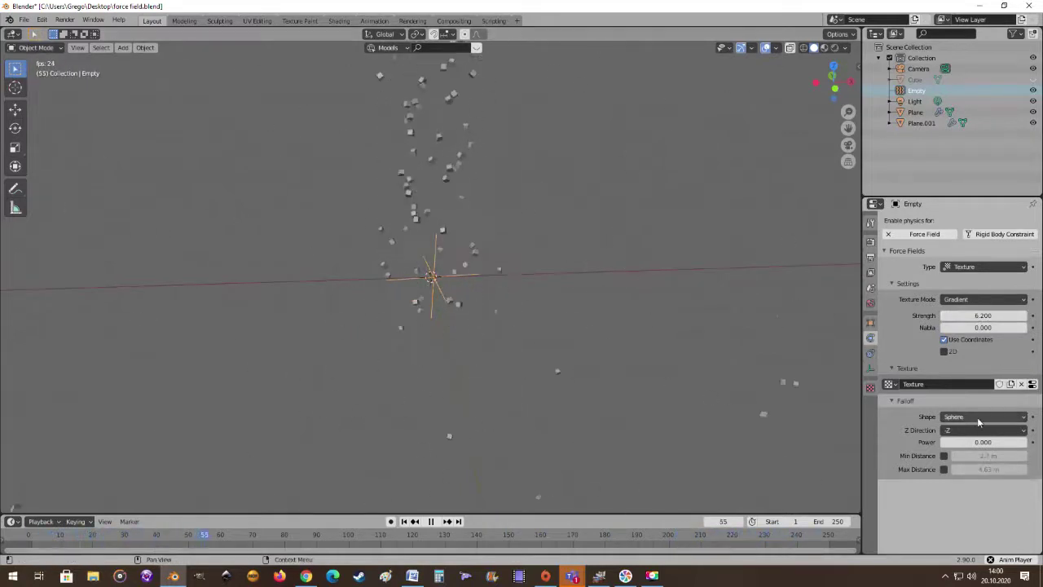
Step: Try the texture field's falloff with minimum distance 2.7 m and maximum distance 4.63 m enabled, keeping the Sphere shape, and disable both limits
{"action": "left_click", "coordinate": [943, 455]}
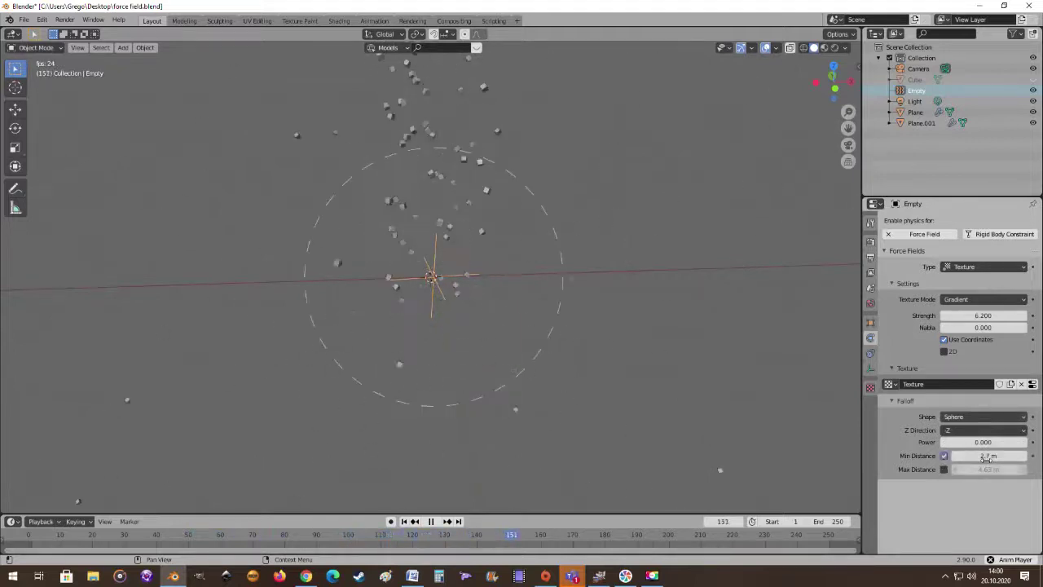
{"action": "left_click", "coordinate": [943, 470]}
{"action": "middle_click_drag", "start_coordinate": [733, 375], "coordinate": [566, 305]}
{"action": "middle_click_drag", "start_coordinate": [617, 335], "coordinate": [624, 334]}
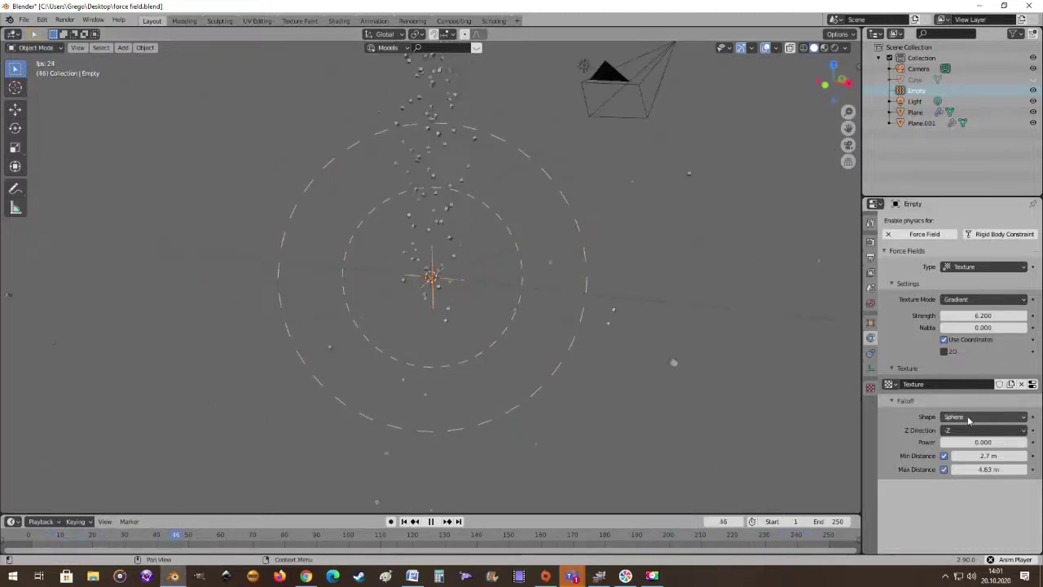
{"action": "left_click", "coordinate": [968, 417]}
{"action": "left_click", "coordinate": [953, 429]}
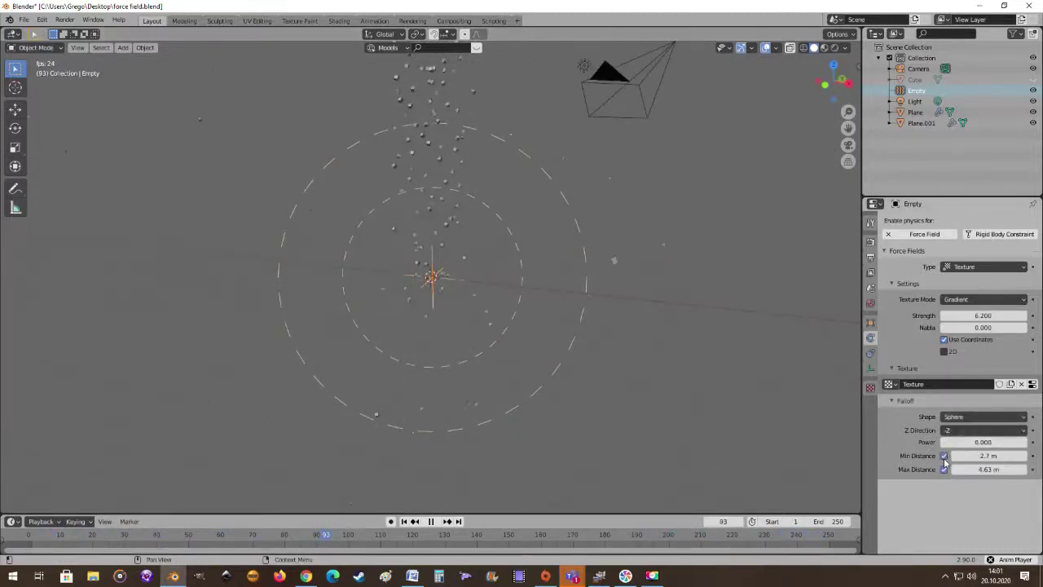
{"action": "left_click", "coordinate": [943, 455]}
{"action": "left_click", "coordinate": [943, 469]}
{"action": "middle_click_drag", "start_coordinate": [652, 326], "coordinate": [543, 305]}
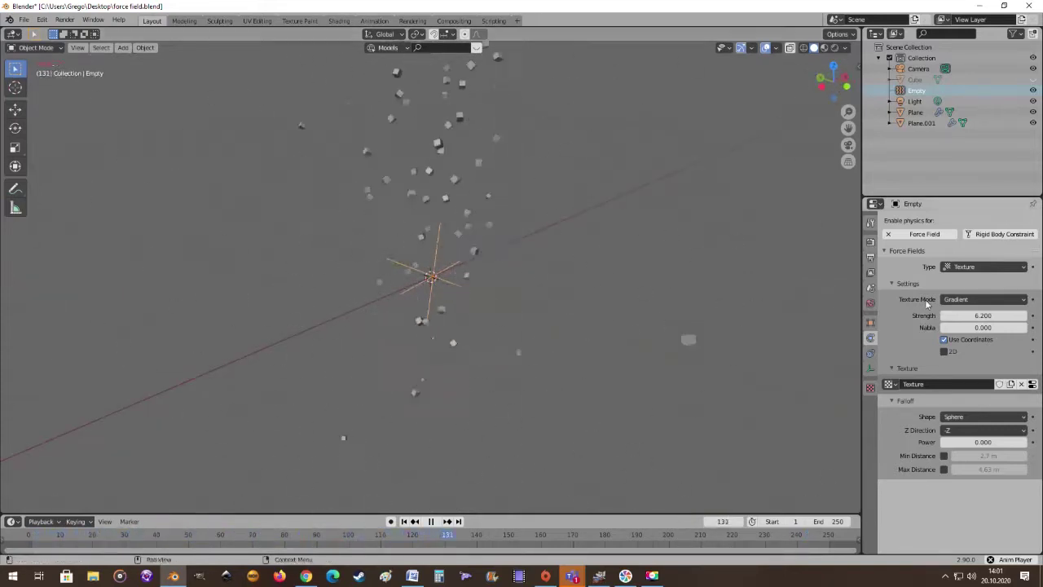
Step: Change the Empty's force field type to Turbulence and set its flow to 0.1
{"action": "left_click", "coordinate": [1019, 267]}
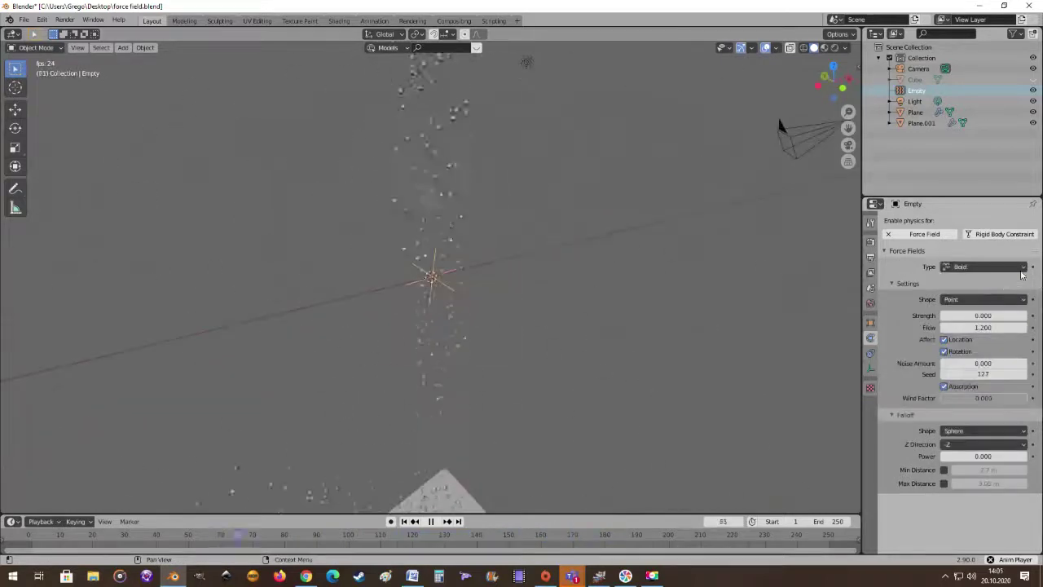
{"action": "left_click", "coordinate": [1018, 267]}
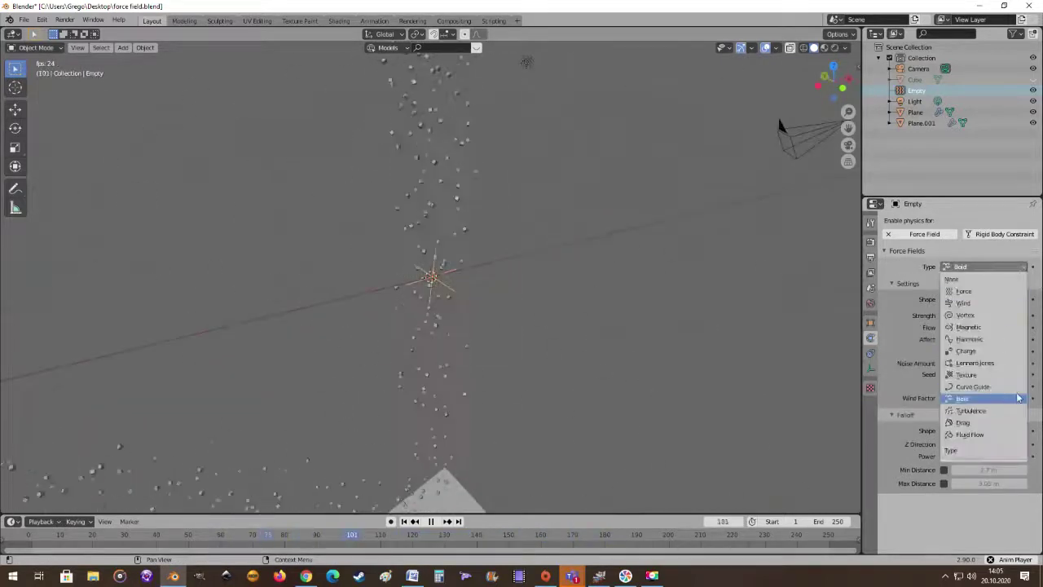
{"action": "left_click", "coordinate": [970, 411]}
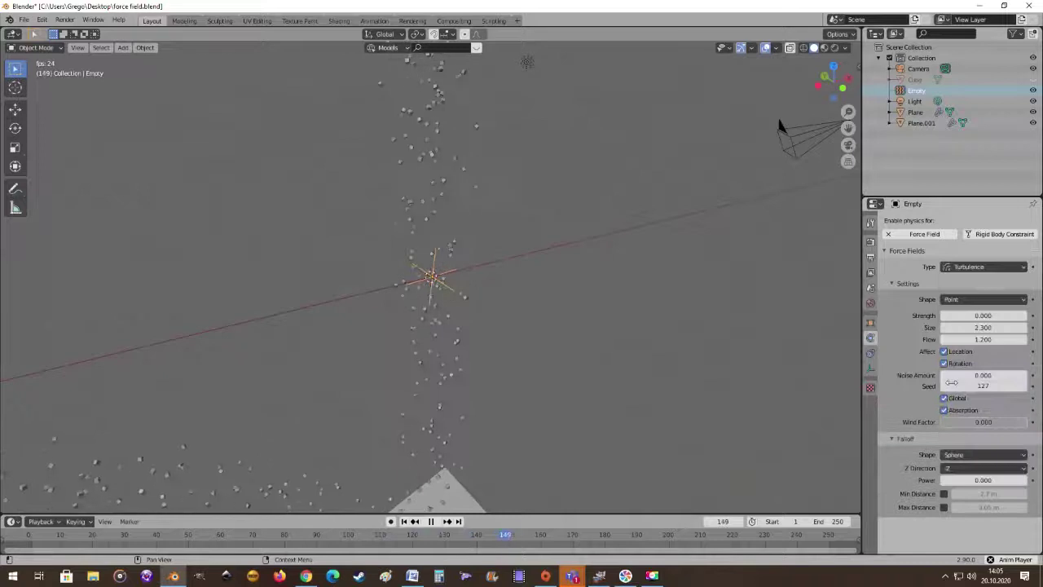
{"action": "middle_click_drag", "start_coordinate": [500, 241], "coordinate": [491, 220]}
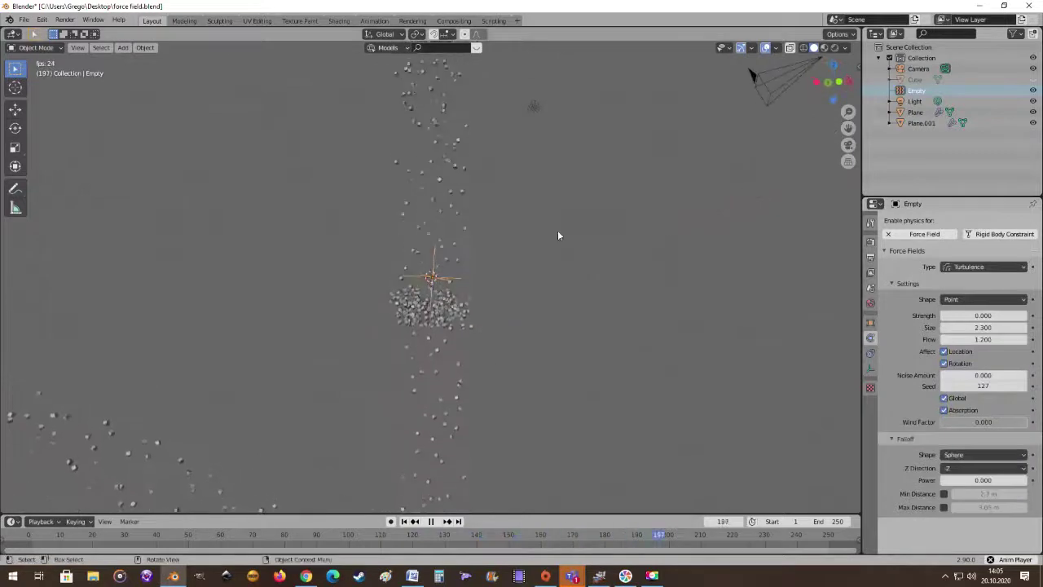
{"action": "left_click_drag", "start_coordinate": [982, 339], "coordinate": [969, 339]}
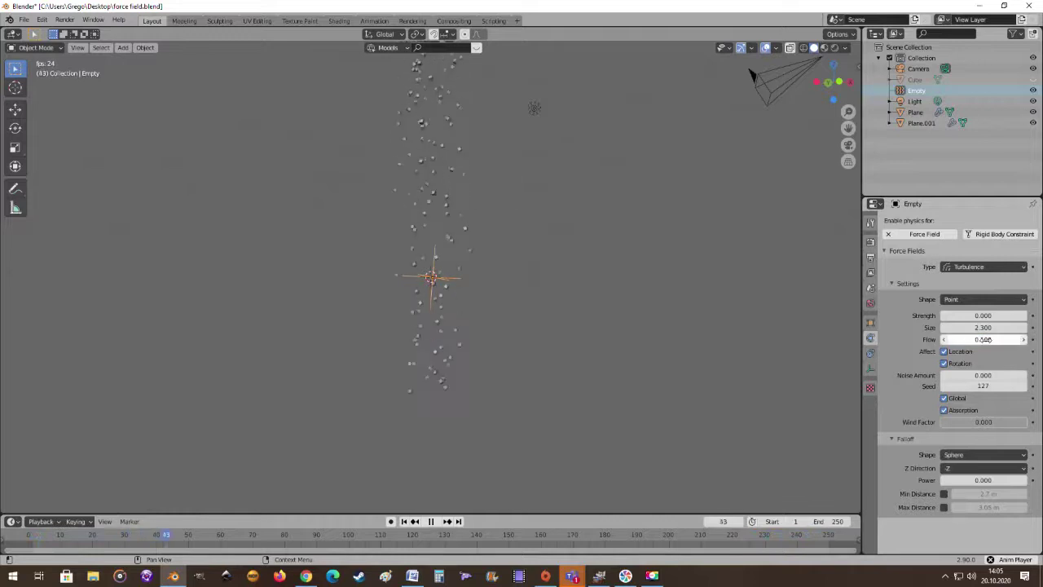
{"action": "left_click_drag", "start_coordinate": [969, 339], "coordinate": [978, 339]}
{"action": "middle_click_drag", "start_coordinate": [472, 269], "coordinate": [522, 291]}
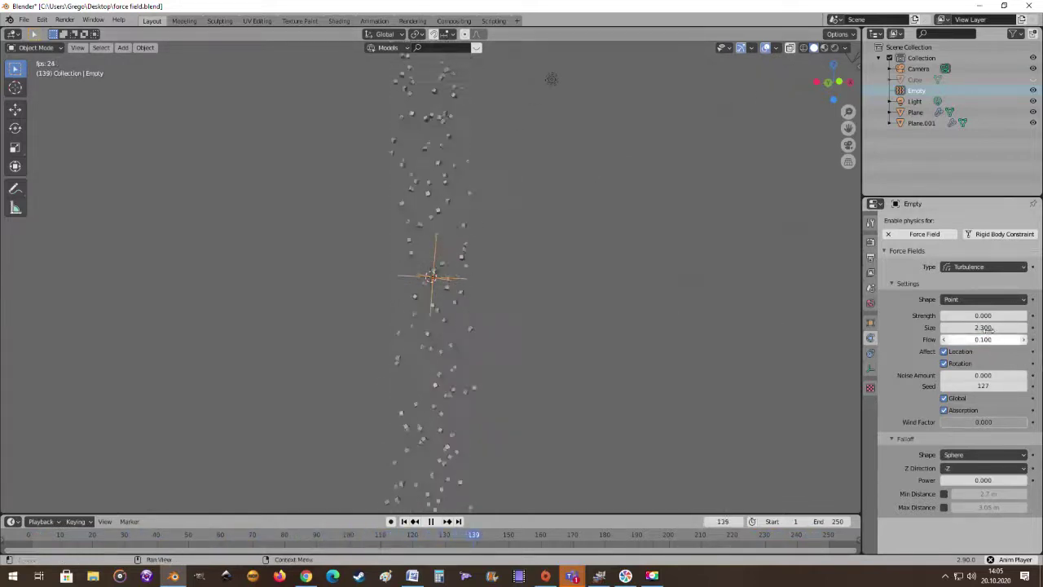
Step: Set the turbulence field's strength to 3.2 and its size to 2.56, and view the particles from another angle
{"action": "left_click_drag", "start_coordinate": [983, 315], "coordinate": [1035, 315]}
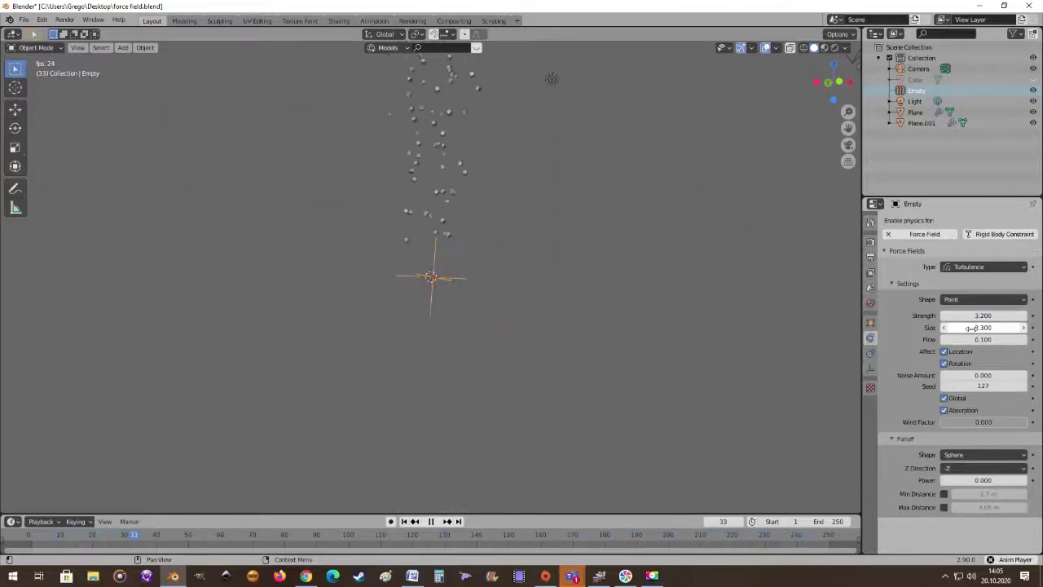
{"action": "left_click_drag", "start_coordinate": [971, 327], "coordinate": [1009, 327]}
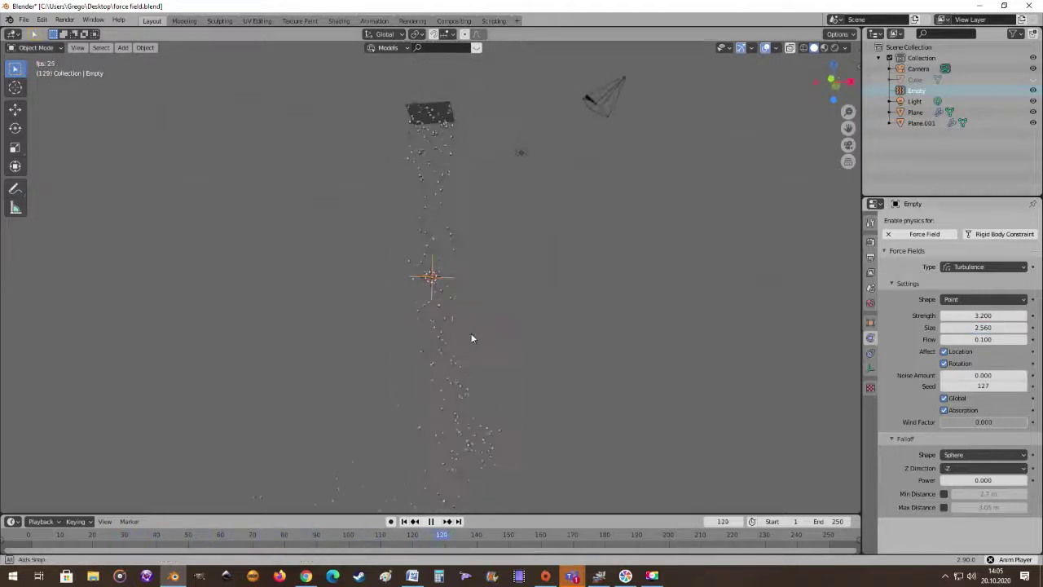
{"action": "middle_click_drag", "start_coordinate": [472, 361], "coordinate": [476, 415]}
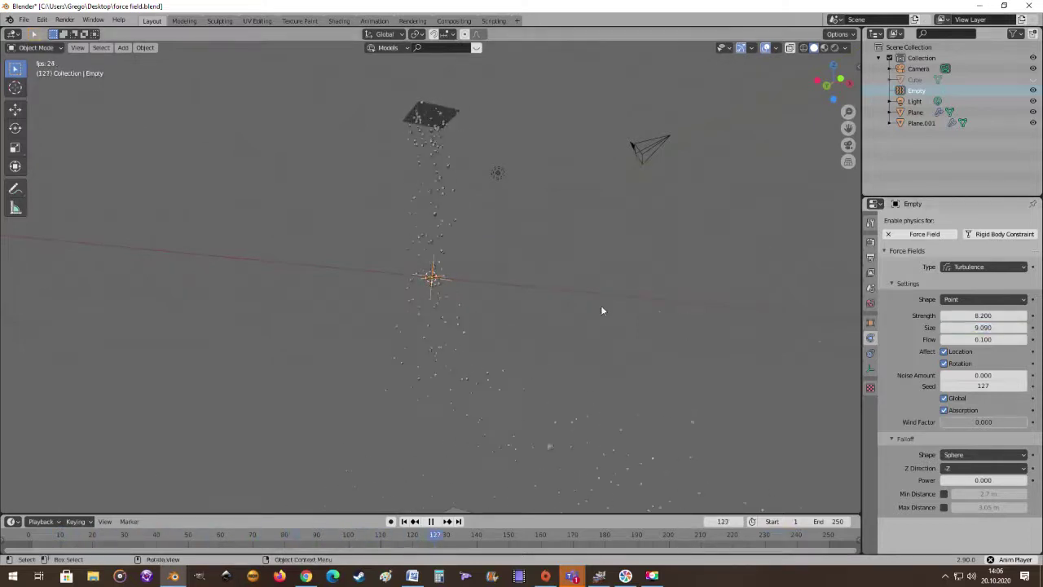
Step: Set the turbulence field's size to 0 and examine the particle stream from afar and up close, keeping the Empty selected
{"action": "scroll", "coordinate": [522, 323], "scroll_direction": "down", "scroll_amount": 1}
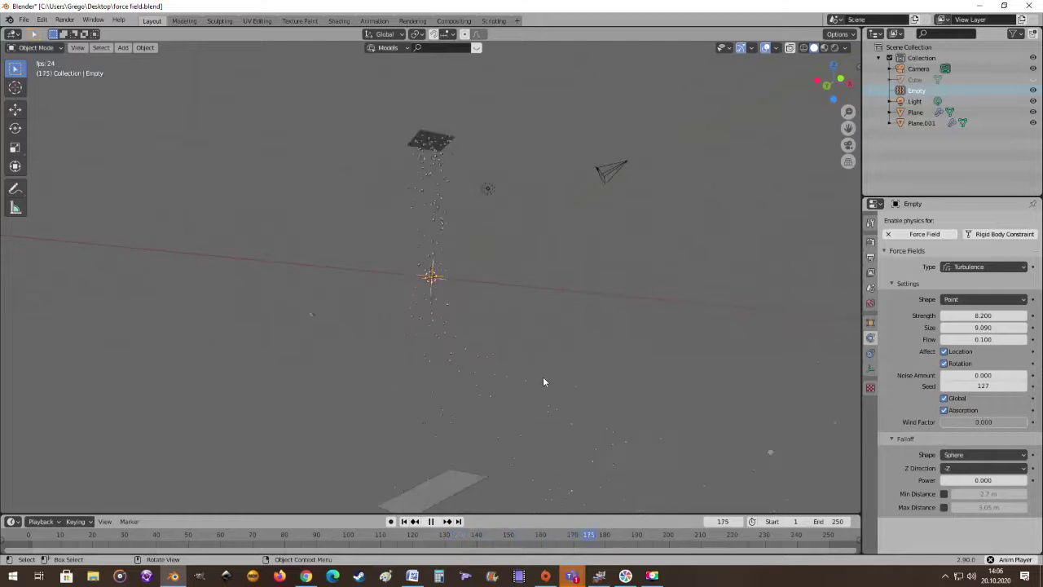
{"action": "scroll", "coordinate": [541, 379], "scroll_direction": "down", "scroll_amount": 1}
{"action": "scroll", "coordinate": [535, 371], "scroll_direction": "up", "scroll_amount": 2}
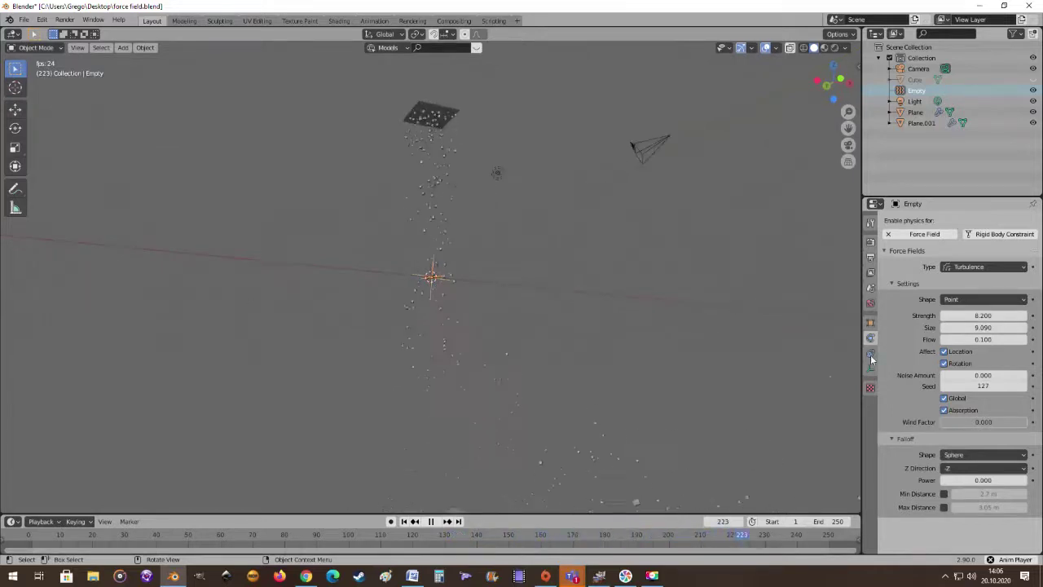
{"action": "left_click", "coordinate": [989, 327]}
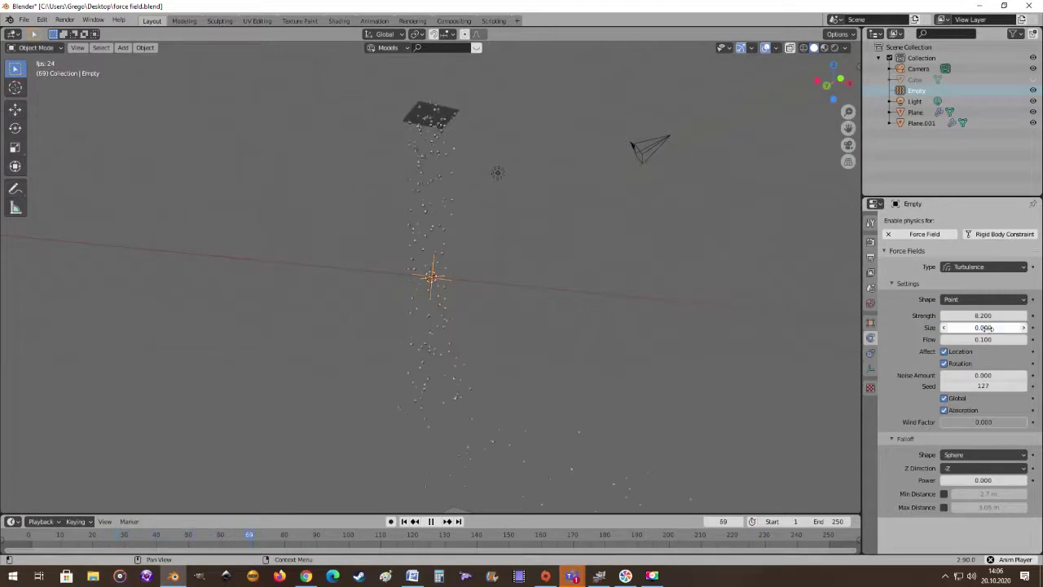
{"action": "middle_click_drag", "start_coordinate": [417, 406], "coordinate": [439, 411]}
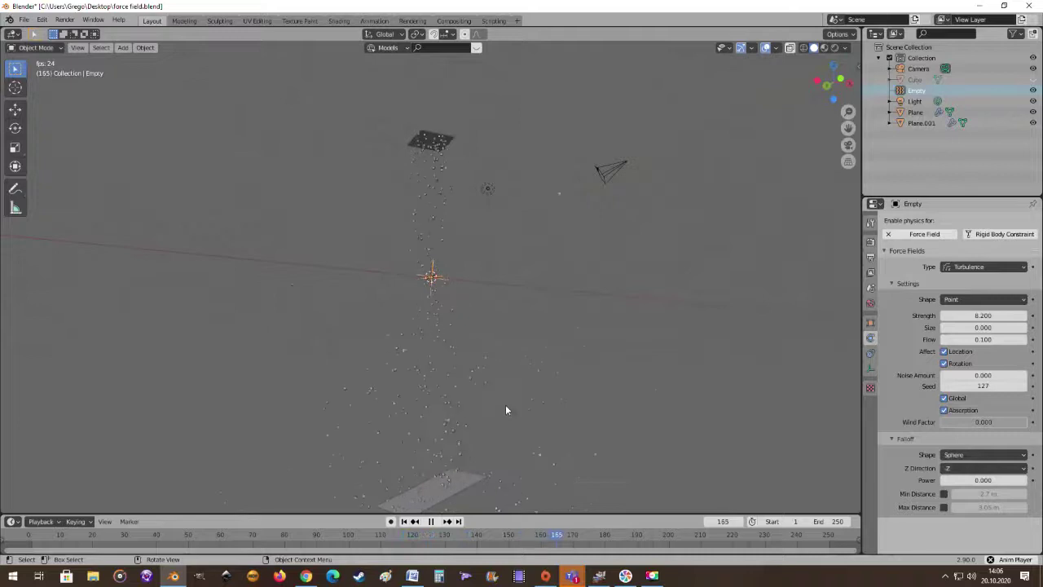
{"action": "scroll", "coordinate": [503, 410], "scroll_direction": "down", "scroll_amount": 3}
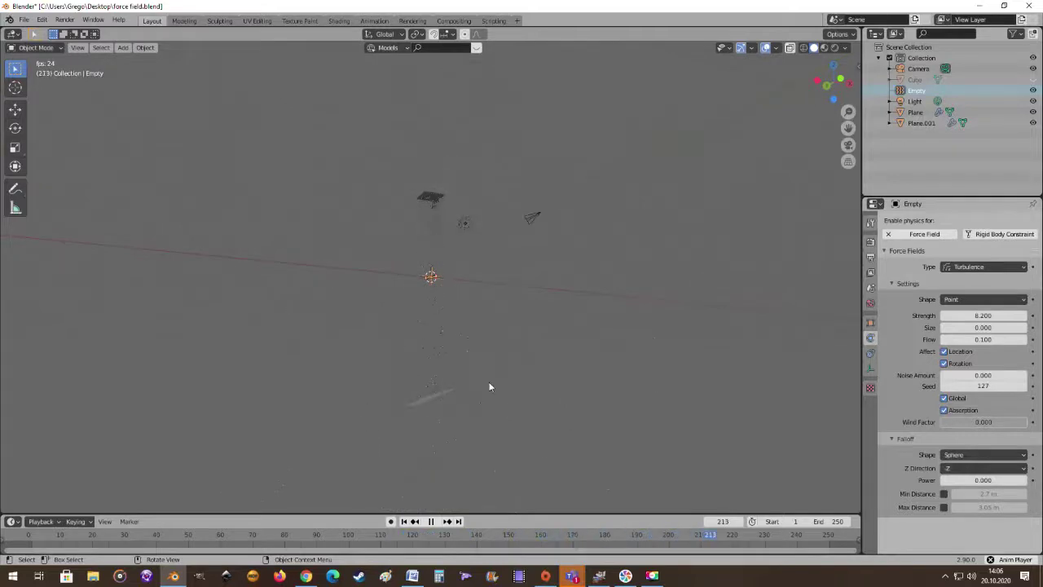
{"action": "left_click", "coordinate": [439, 356]}
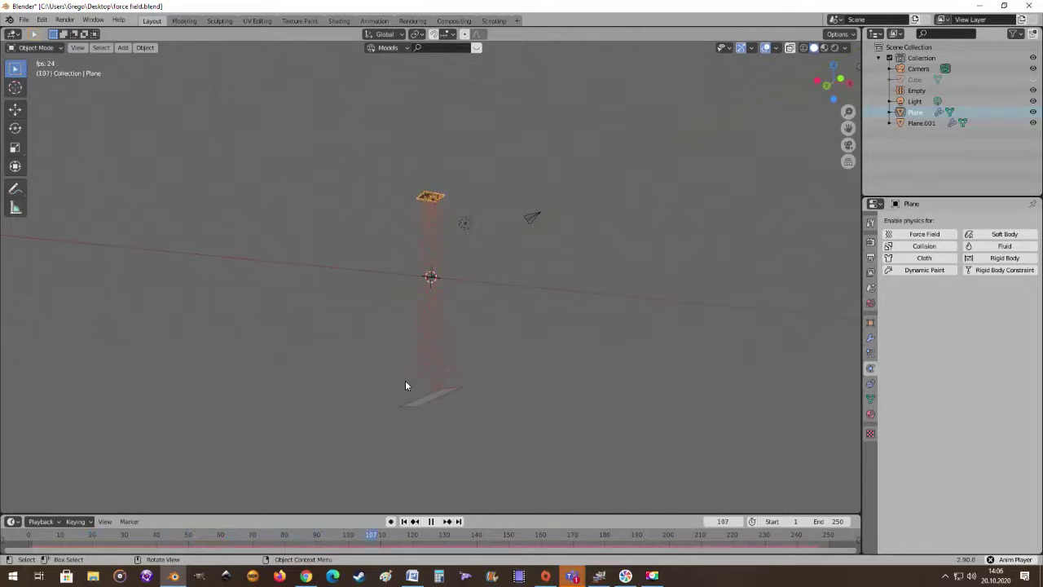
{"action": "scroll", "coordinate": [434, 408], "scroll_direction": "up", "scroll_amount": 3}
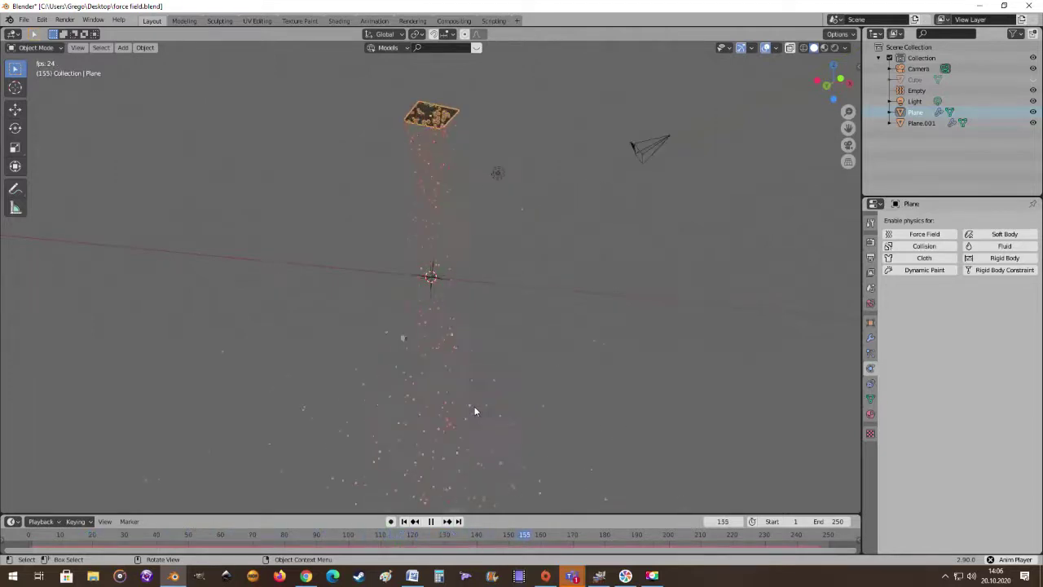
{"action": "scroll", "coordinate": [477, 412], "scroll_direction": "up", "scroll_amount": 1}
{"action": "scroll", "coordinate": [475, 346], "scroll_direction": "up", "scroll_amount": 1}
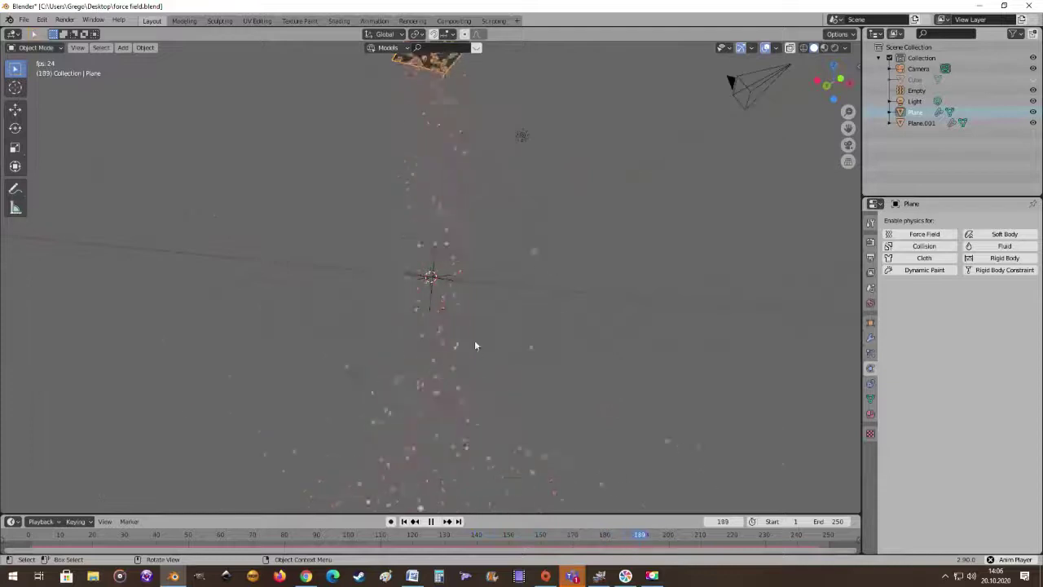
{"action": "left_click", "coordinate": [452, 285]}
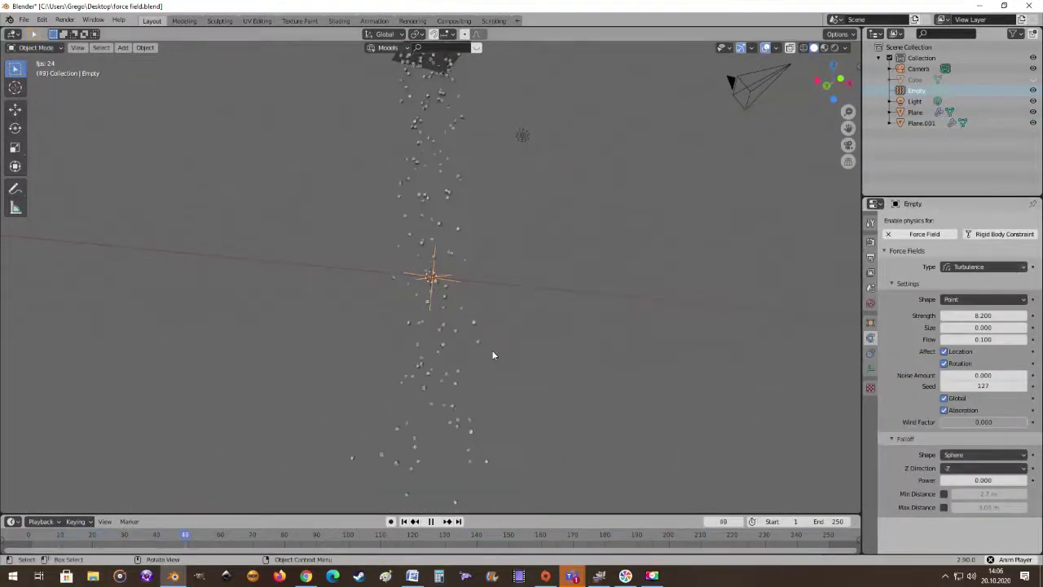
Step: Try a noise amount of 5 on the turbulence field and restore it to 0
{"action": "left_click", "coordinate": [1014, 269]}
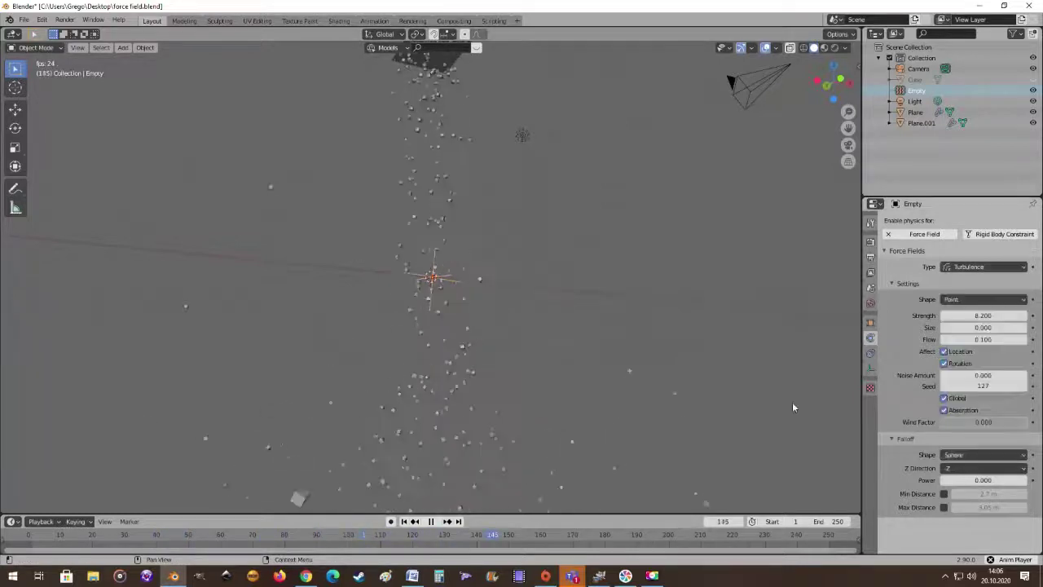
{"action": "left_click", "coordinate": [996, 376]}
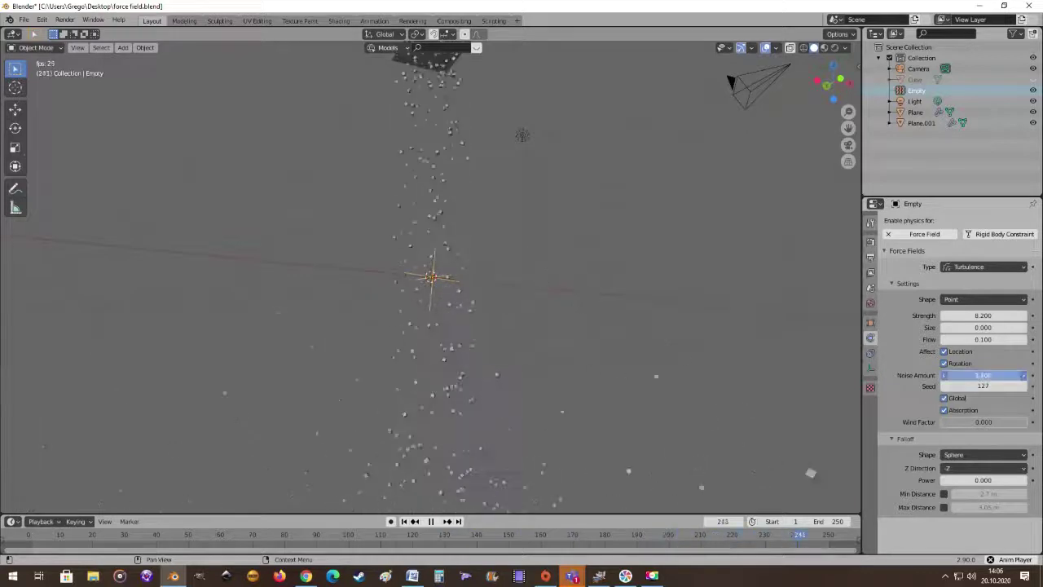
{"action": "left_click_drag", "start_coordinate": [996, 375], "coordinate": [971, 375]}
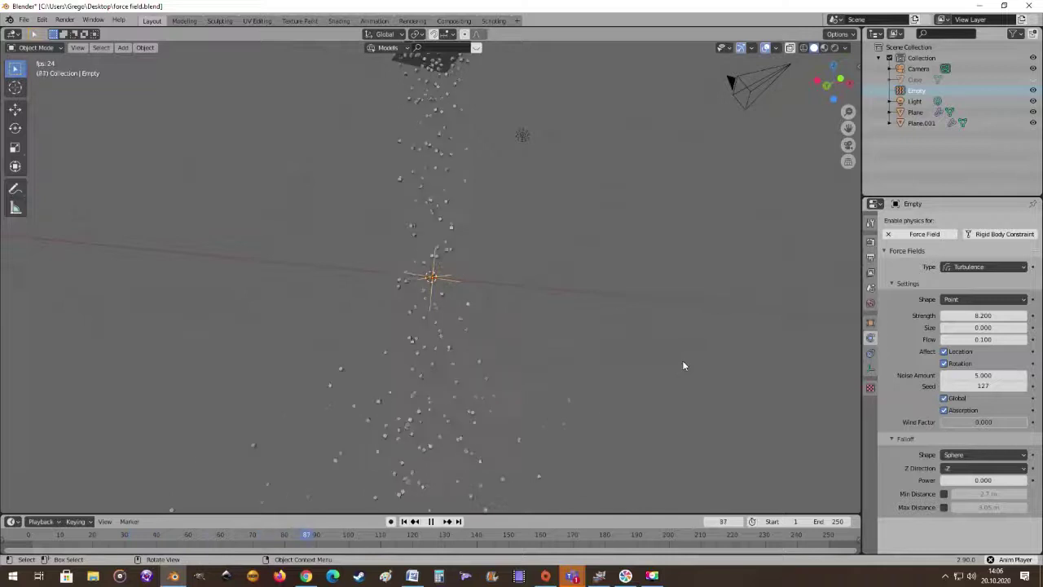
{"action": "left_click", "coordinate": [984, 375]}
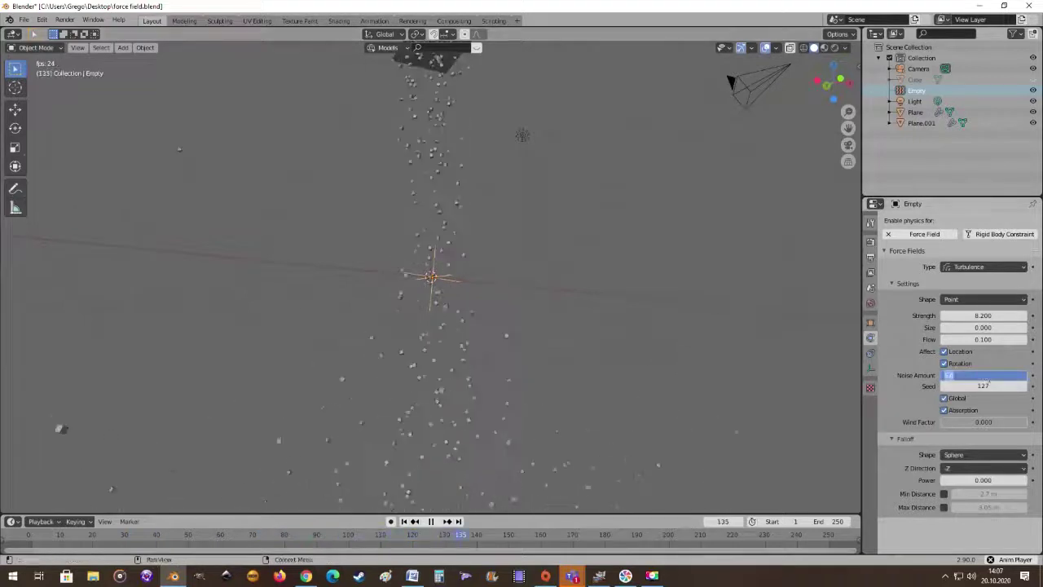
{"action": "type", "text": "1"}
{"action": "key", "text": "Return"}
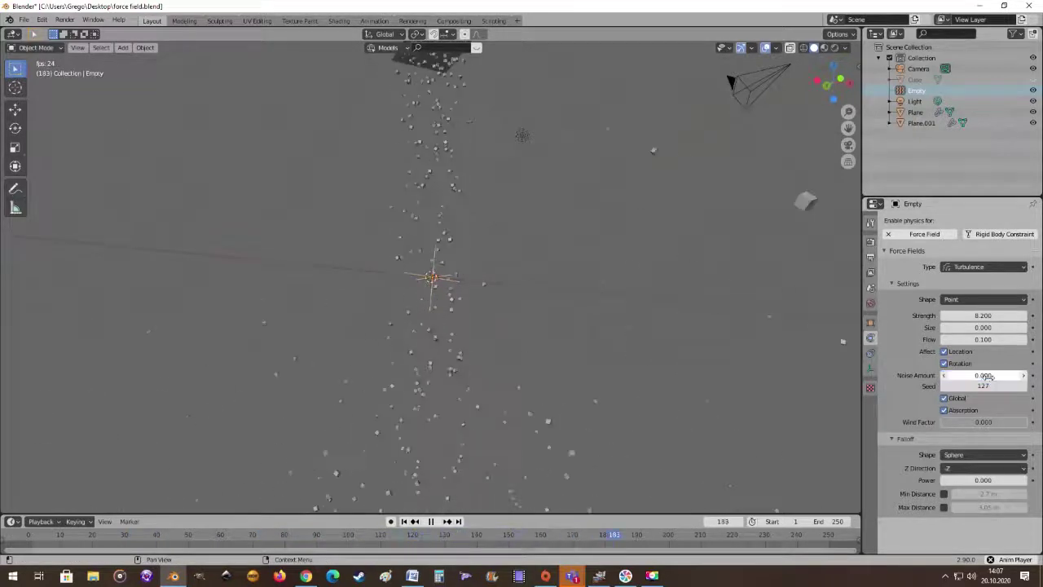
Step: Change the Empty's force field type to Drag and examine the particles up close
{"action": "left_click", "coordinate": [985, 267]}
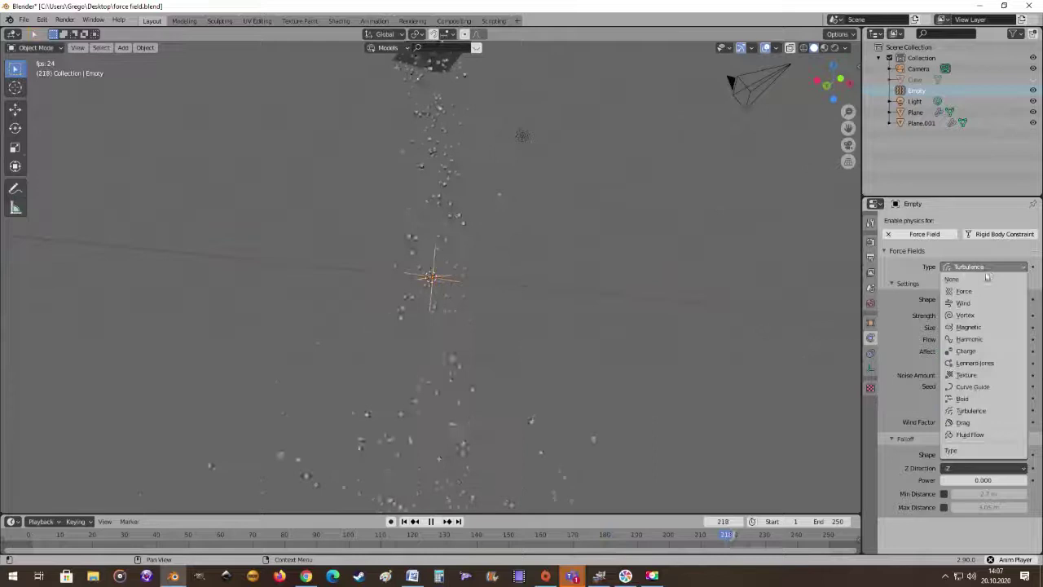
{"action": "left_click", "coordinate": [994, 423]}
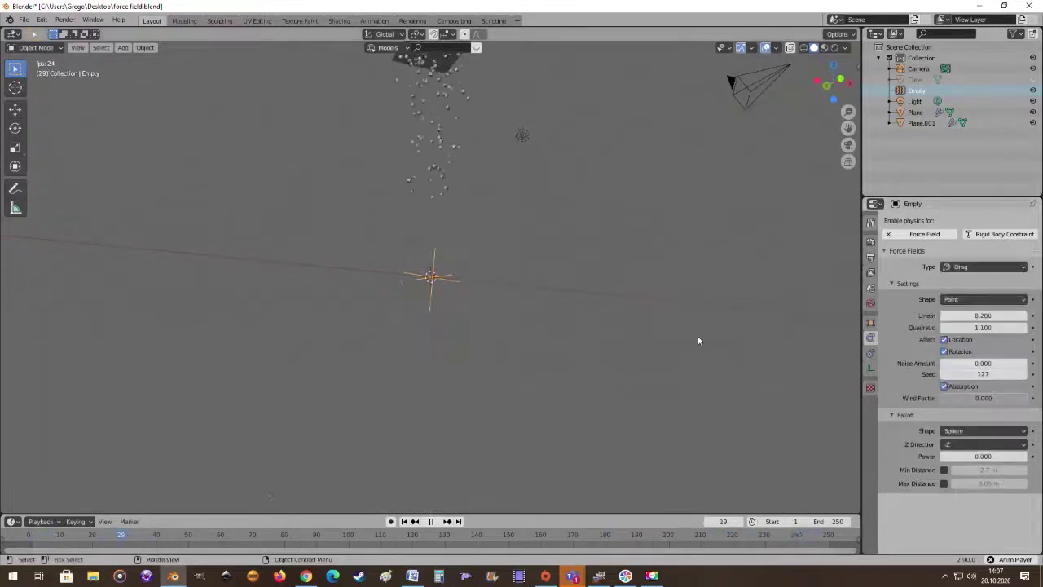
{"action": "scroll", "coordinate": [667, 338], "scroll_direction": "up", "scroll_amount": 2}
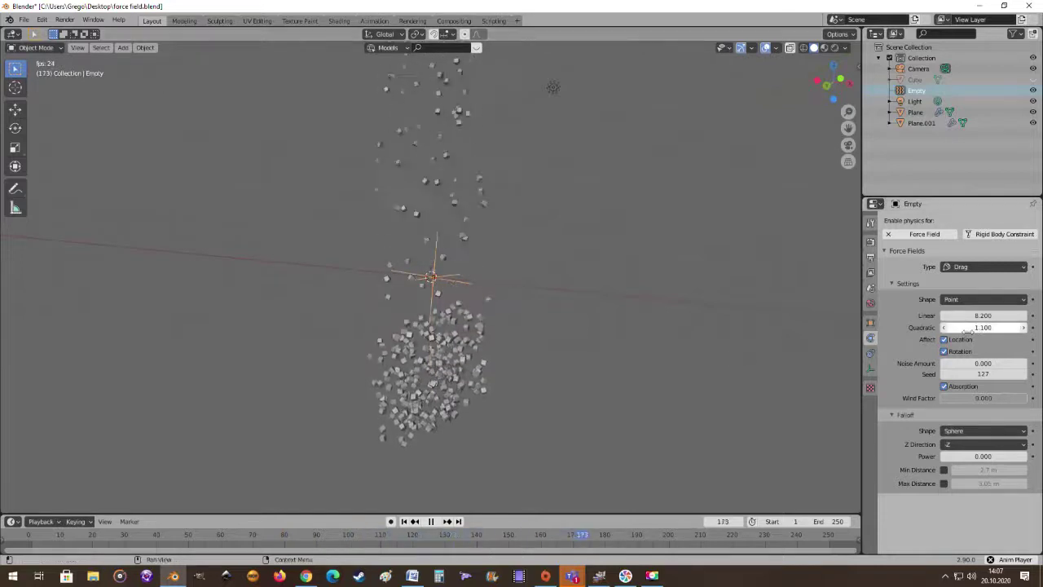
Step: Set the drag field's linear value to -2 and examine the particles around the Empty from several angles and distances
{"action": "left_click_drag", "start_coordinate": [977, 315], "coordinate": [938, 316]}
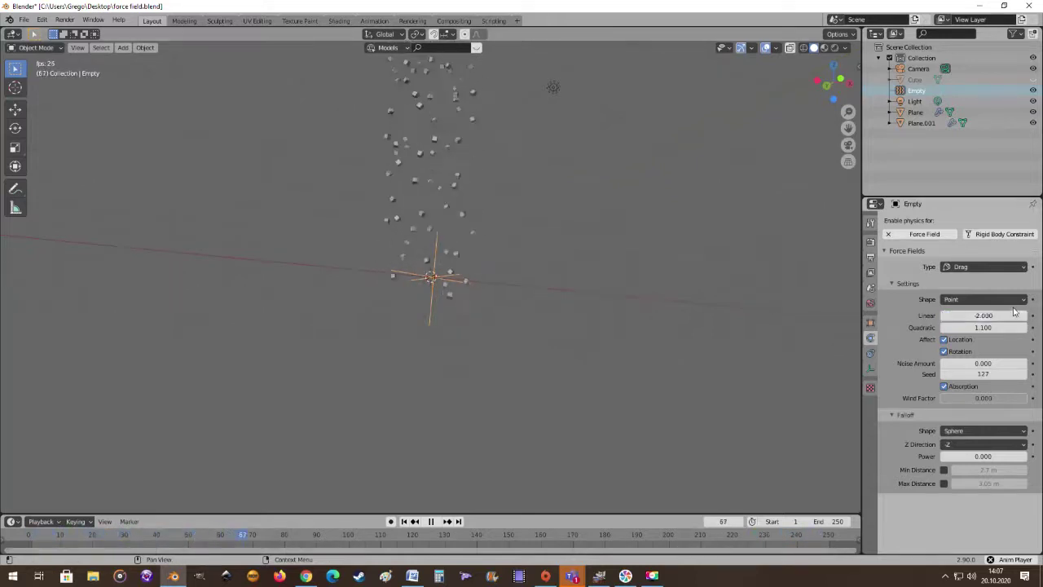
{"action": "middle_click_drag", "start_coordinate": [589, 288], "coordinate": [507, 289]}
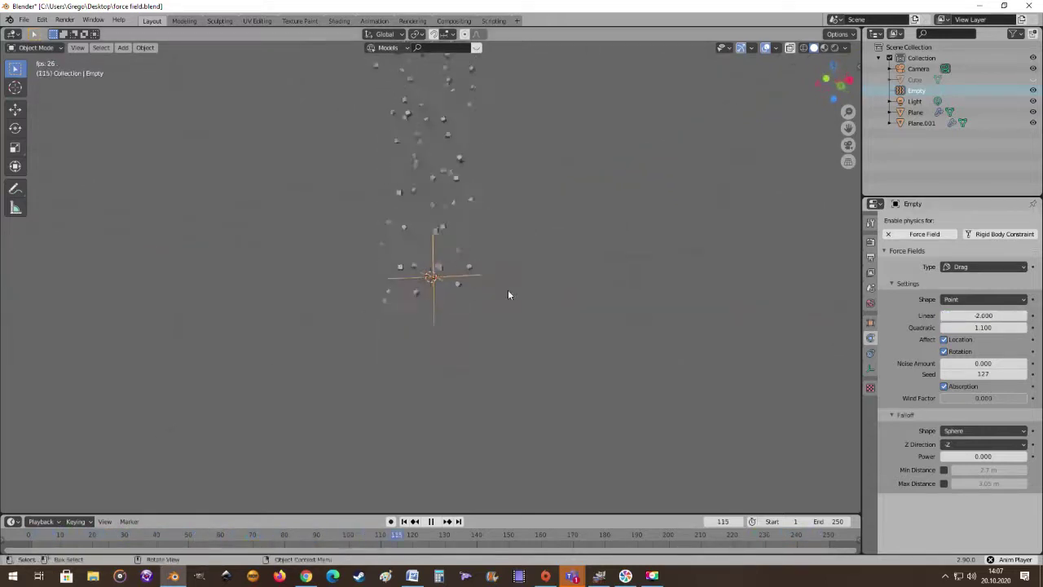
{"action": "middle_click_drag", "start_coordinate": [396, 294], "coordinate": [509, 330]}
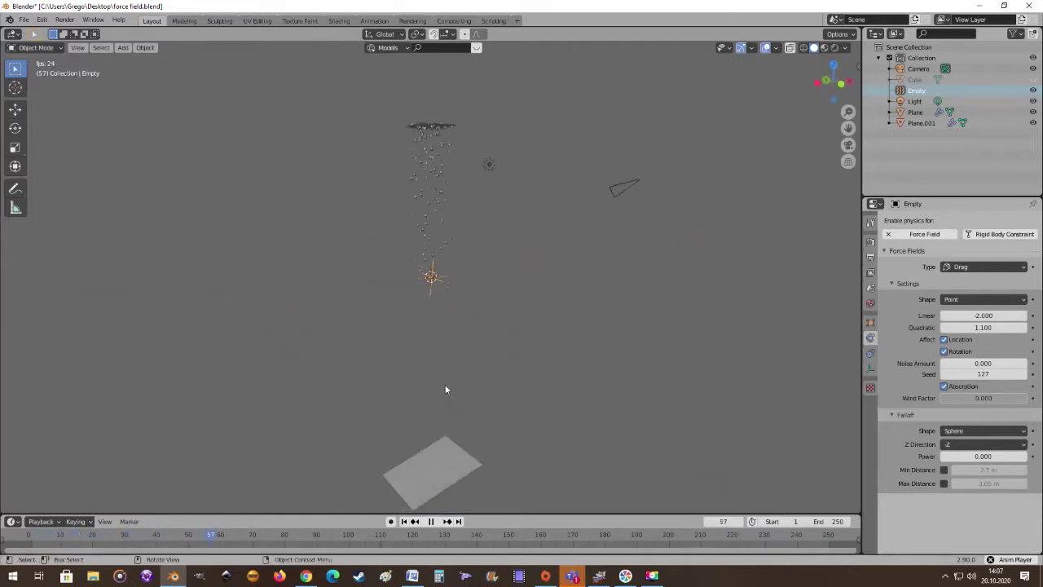
{"action": "scroll", "coordinate": [444, 390], "scroll_direction": "up", "scroll_amount": 2}
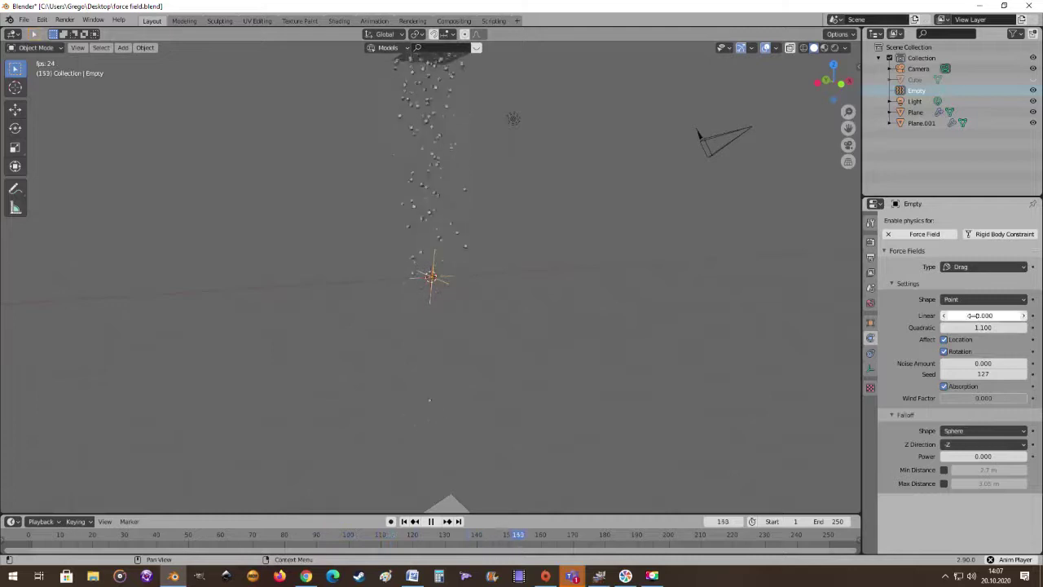
Step: Set the drag field's linear value to 1.6 and its quadratic value to 0
{"action": "left_click_drag", "start_coordinate": [973, 316], "coordinate": [953, 316]}
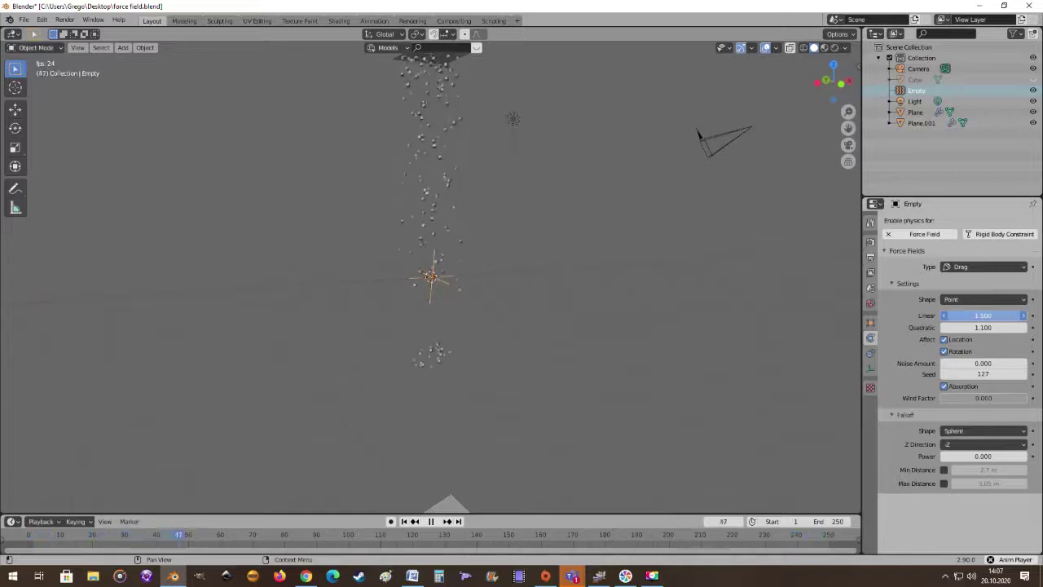
{"action": "left_click_drag", "start_coordinate": [982, 315], "coordinate": [988, 315]}
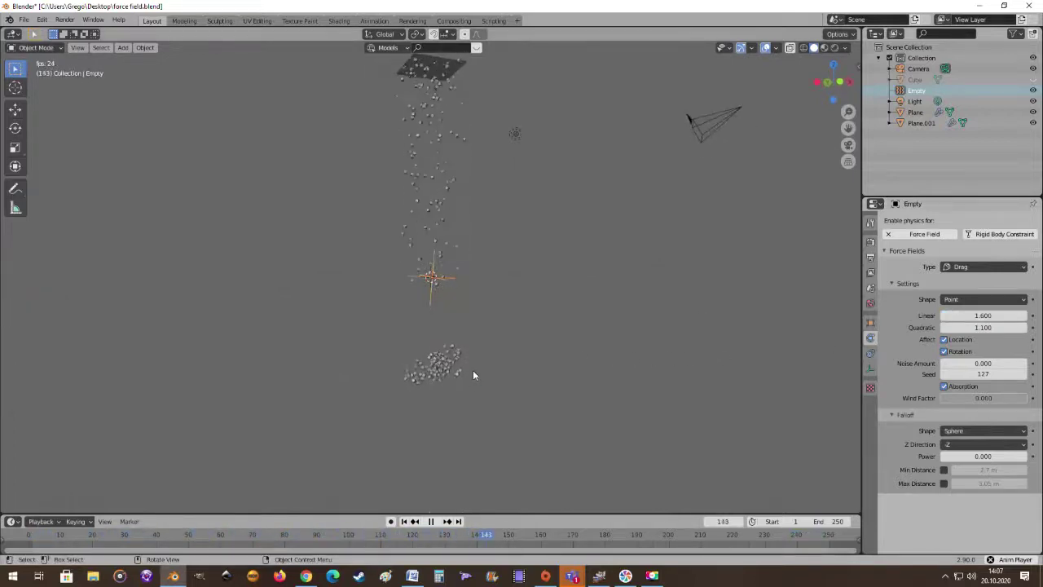
{"action": "left_click", "coordinate": [977, 327]}
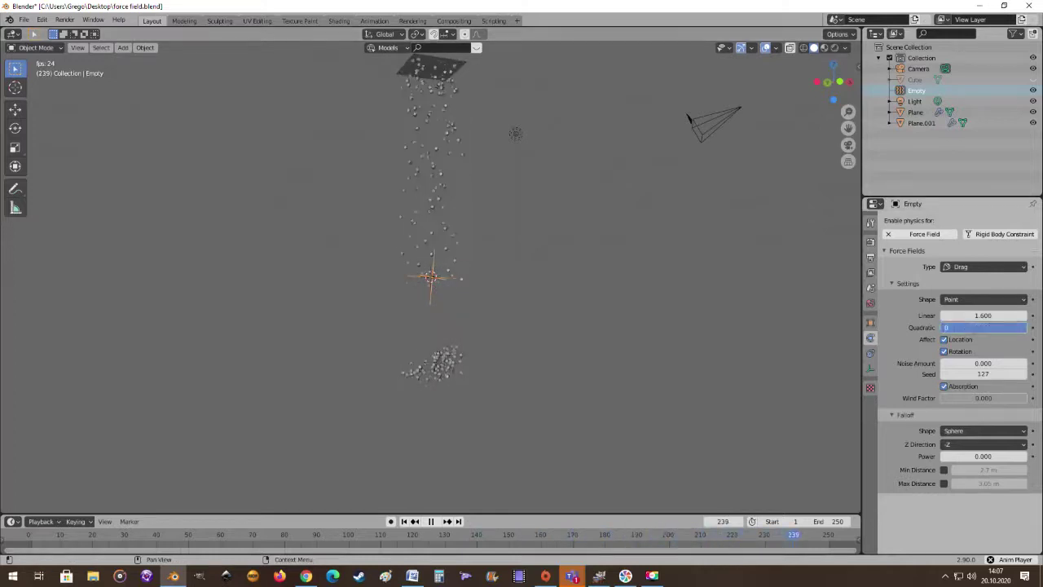
{"action": "key", "text": "Return"}
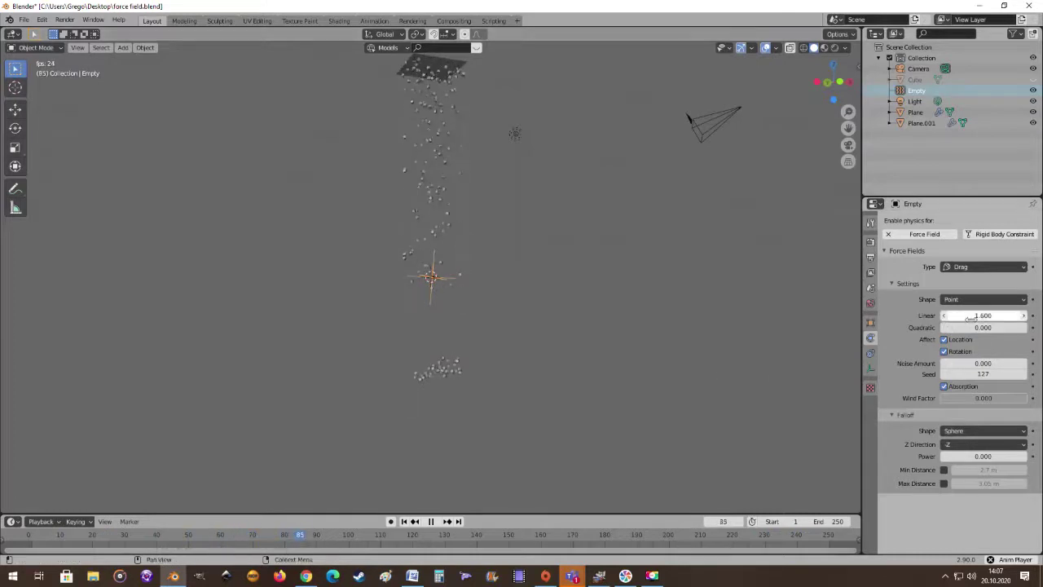
Step: Set the drag field's linear value to 2 and examine how the particles slow down below the Empty
{"action": "left_click_drag", "start_coordinate": [982, 315], "coordinate": [990, 315]}
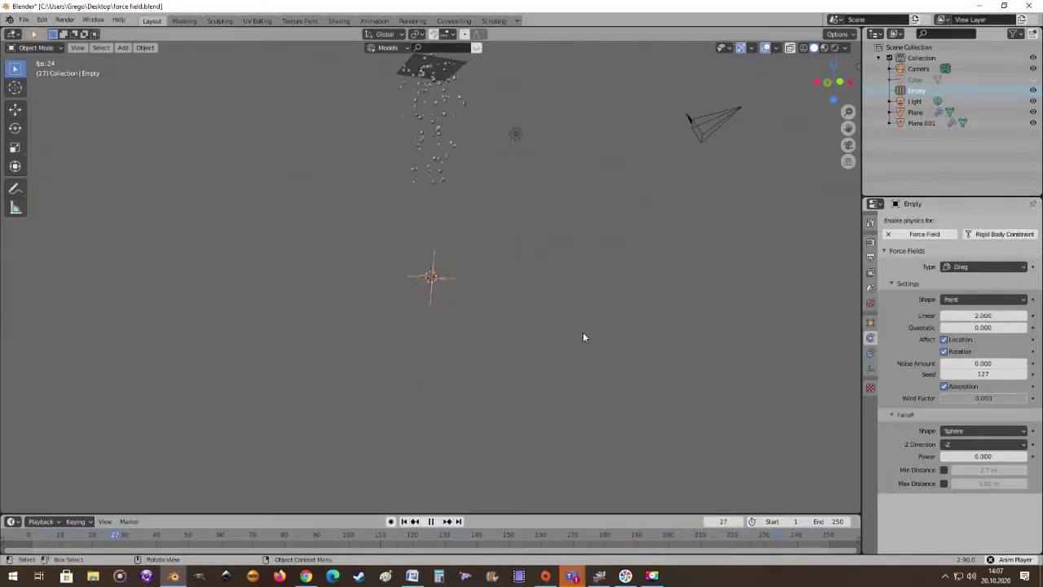
{"action": "middle_click_drag", "start_coordinate": [591, 337], "coordinate": [554, 329]}
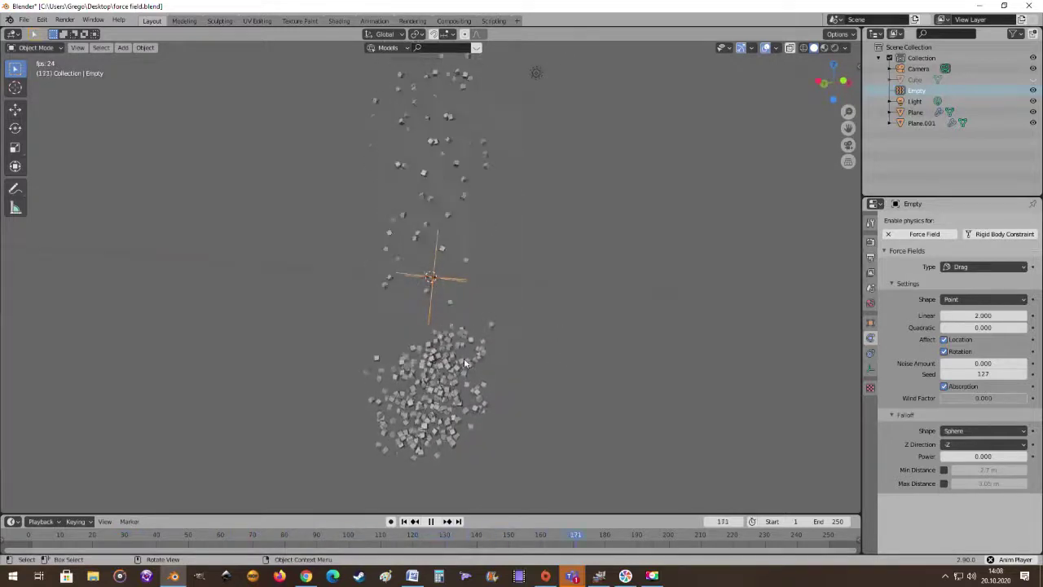
{"action": "middle_click_drag", "start_coordinate": [463, 362], "coordinate": [543, 404]}
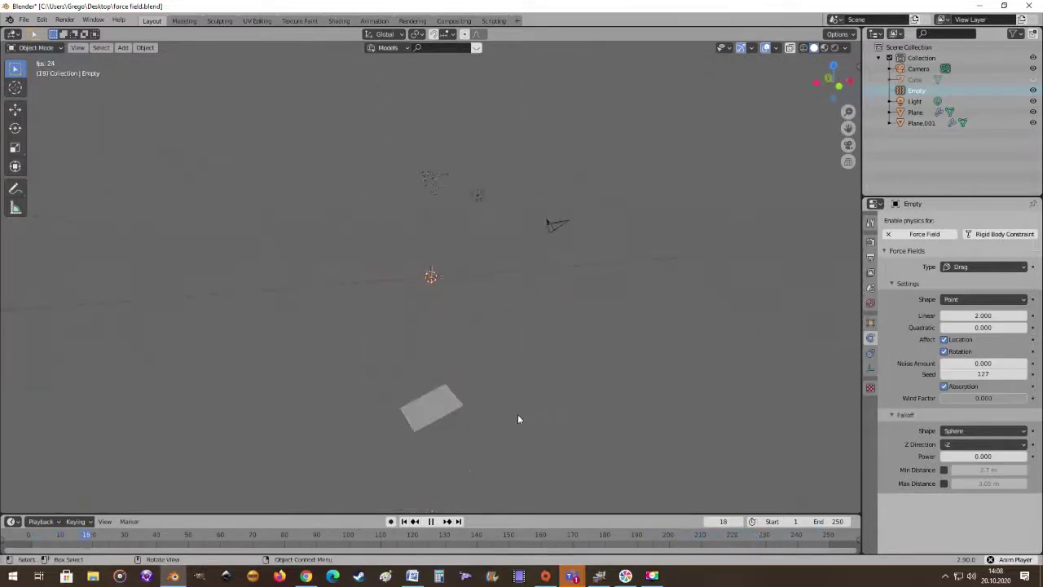
{"action": "scroll", "coordinate": [461, 431], "scroll_direction": "up", "scroll_amount": 2}
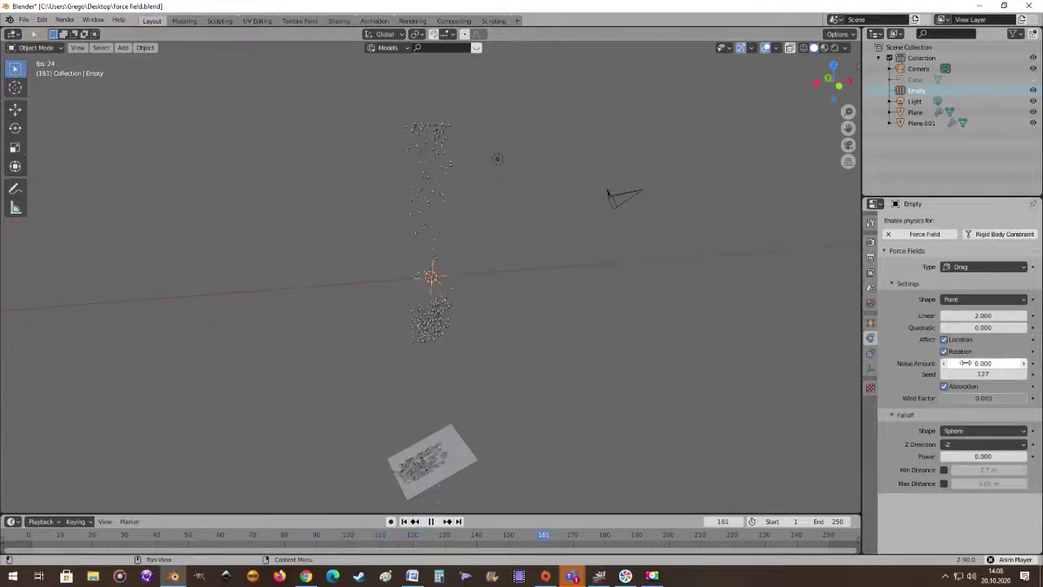
Step: Raise the drag field's noise amount to 7.6 and on to 10, viewing the falling particles from different angles
{"action": "left_click_drag", "start_coordinate": [953, 363], "coordinate": [1022, 362]}
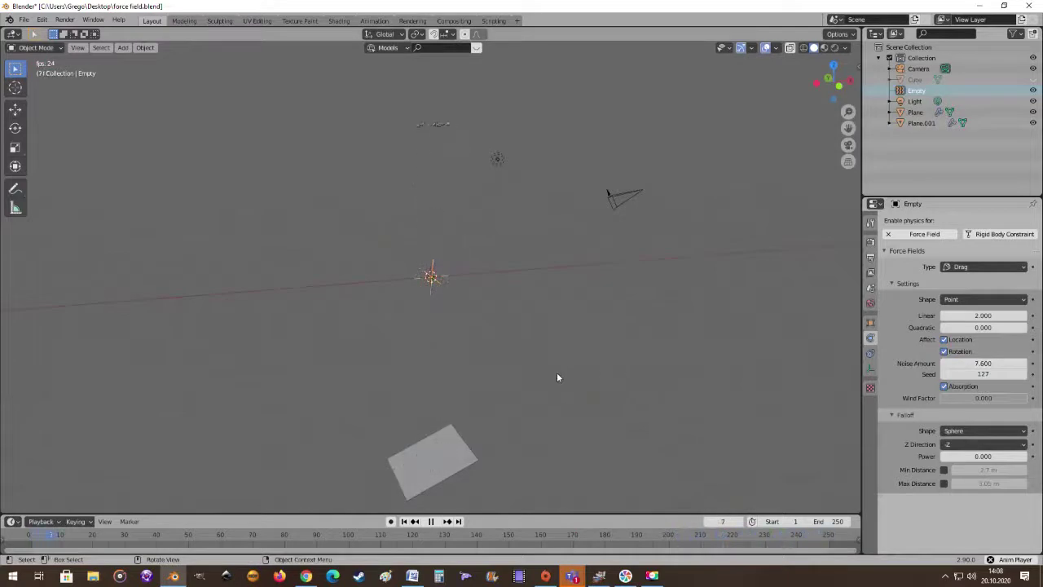
{"action": "middle_click_drag", "start_coordinate": [548, 381], "coordinate": [521, 337]}
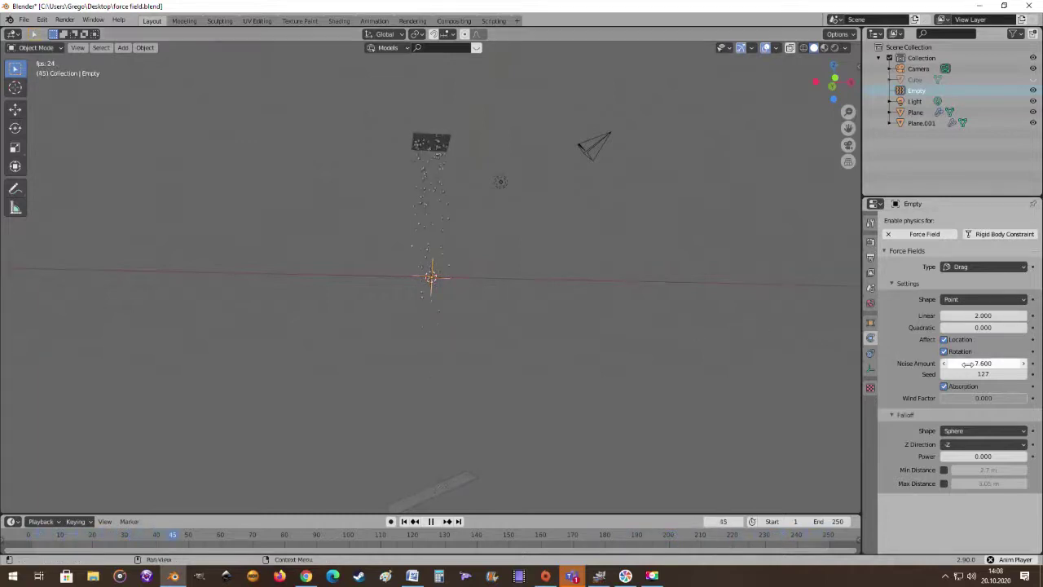
{"action": "left_click_drag", "start_coordinate": [982, 363], "coordinate": [985, 363]}
{"action": "middle_click_drag", "start_coordinate": [396, 356], "coordinate": [479, 392]}
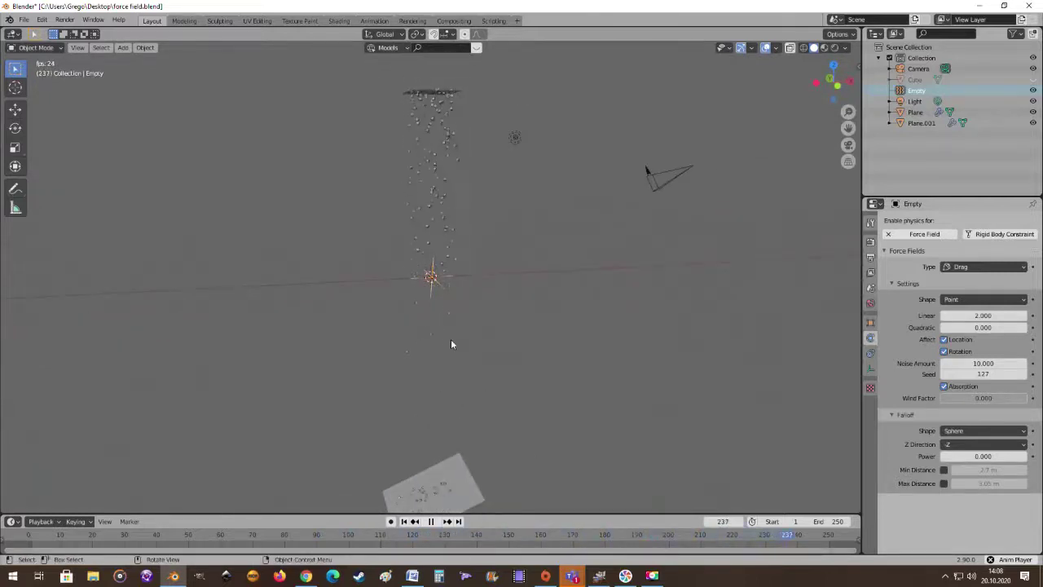
{"action": "middle_click_drag", "start_coordinate": [492, 361], "coordinate": [502, 396]}
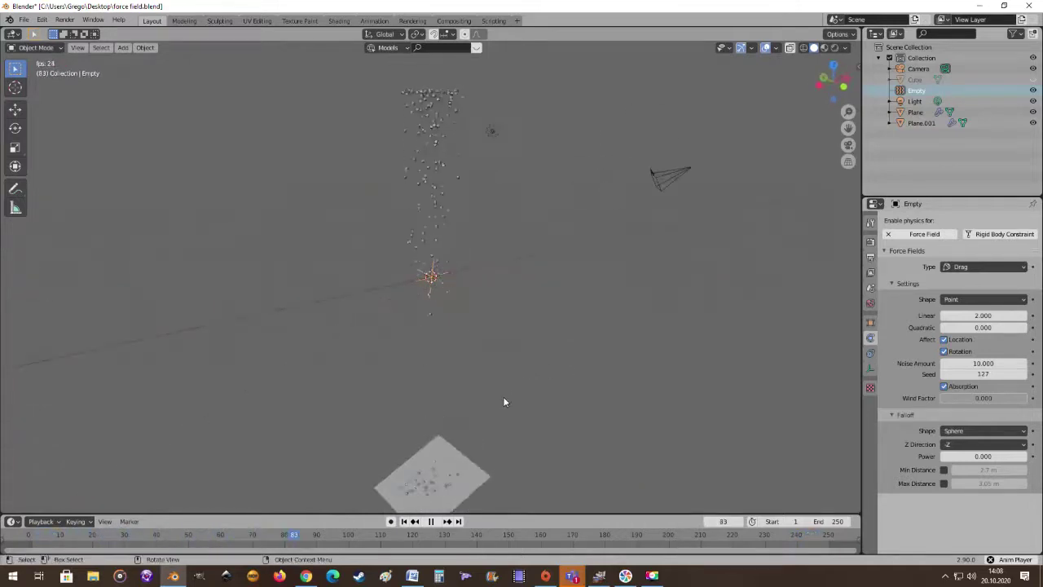
Step: Set the drag field's quadratic value to 2 and examine the particle stream from different angles
{"action": "left_click", "coordinate": [975, 327]}
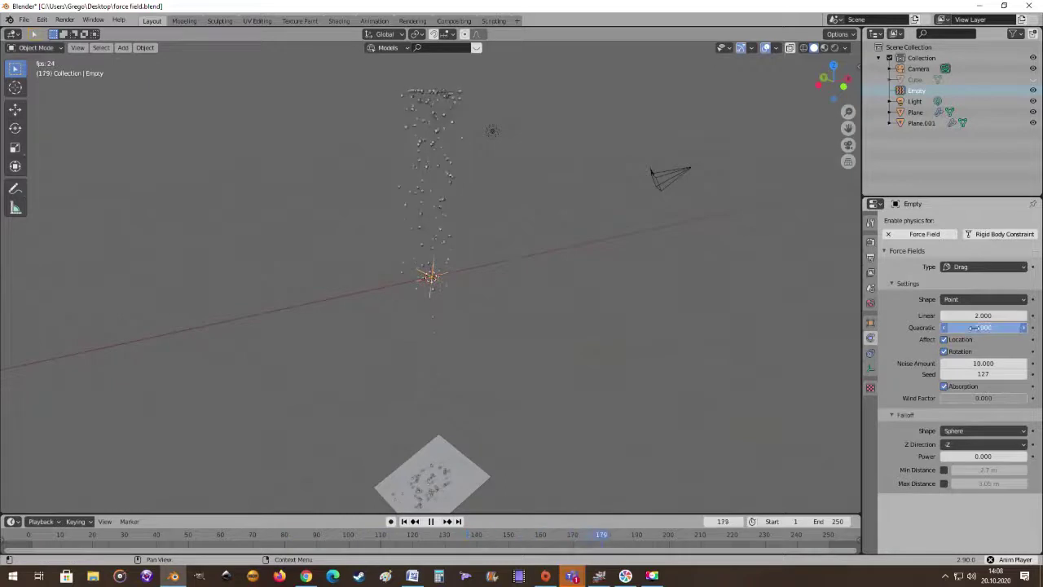
{"action": "mouse_move", "coordinate": [514, 331]}
{"action": "middle_mouse_down"}
{"action": "mouse_move", "coordinate": [481, 290]}
{"action": "mouse_move", "coordinate": [481, 306]}
{"action": "mouse_move", "coordinate": [524, 342]}
{"action": "middle_mouse_up"}
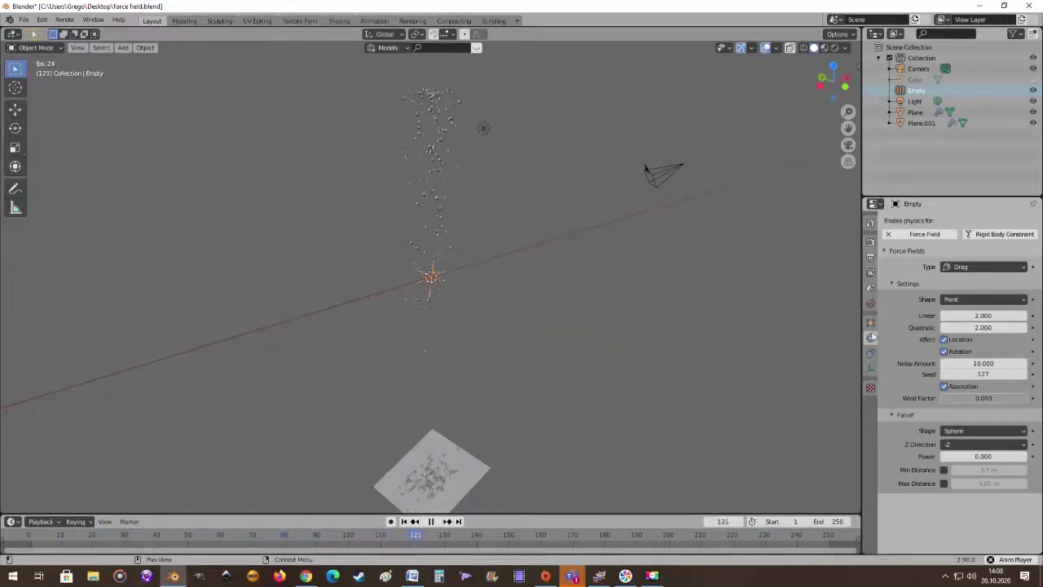
{"action": "middle_click_drag", "start_coordinate": [557, 360], "coordinate": [504, 341]}
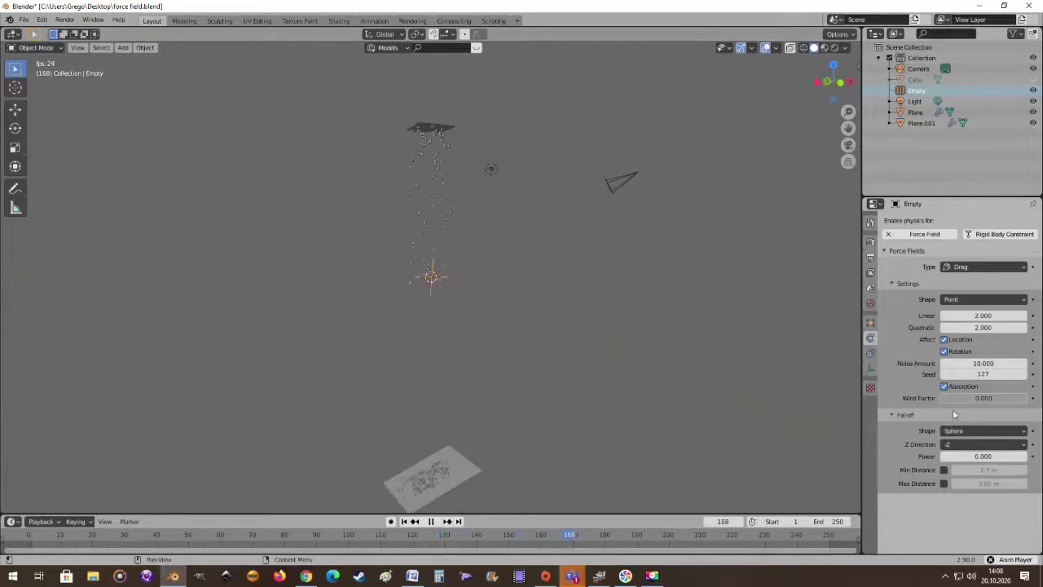
{"action": "middle_click_drag", "start_coordinate": [777, 407], "coordinate": [574, 422]}
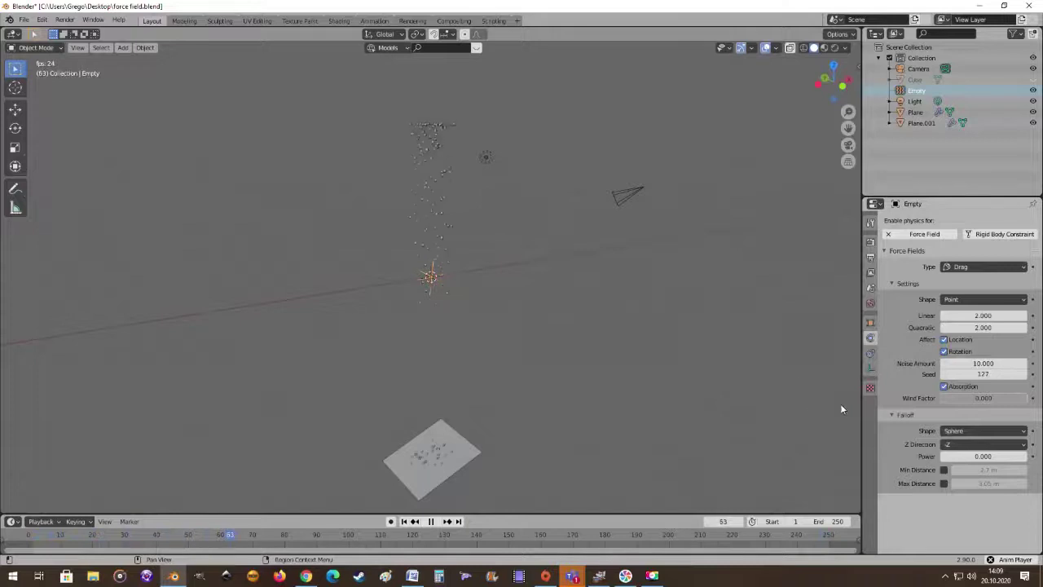
{"action": "middle_click_drag", "start_coordinate": [619, 399], "coordinate": [438, 399]}
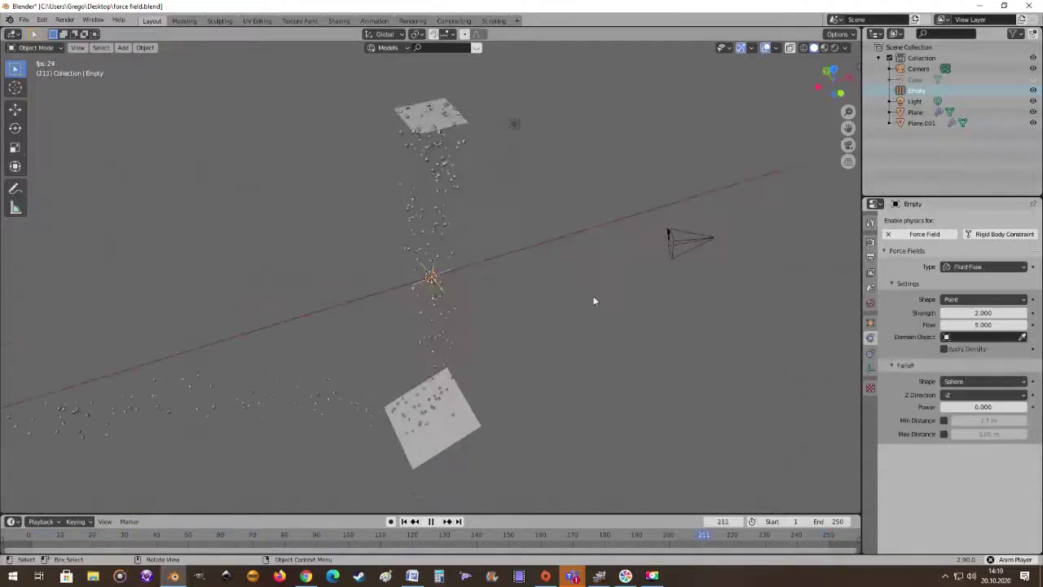